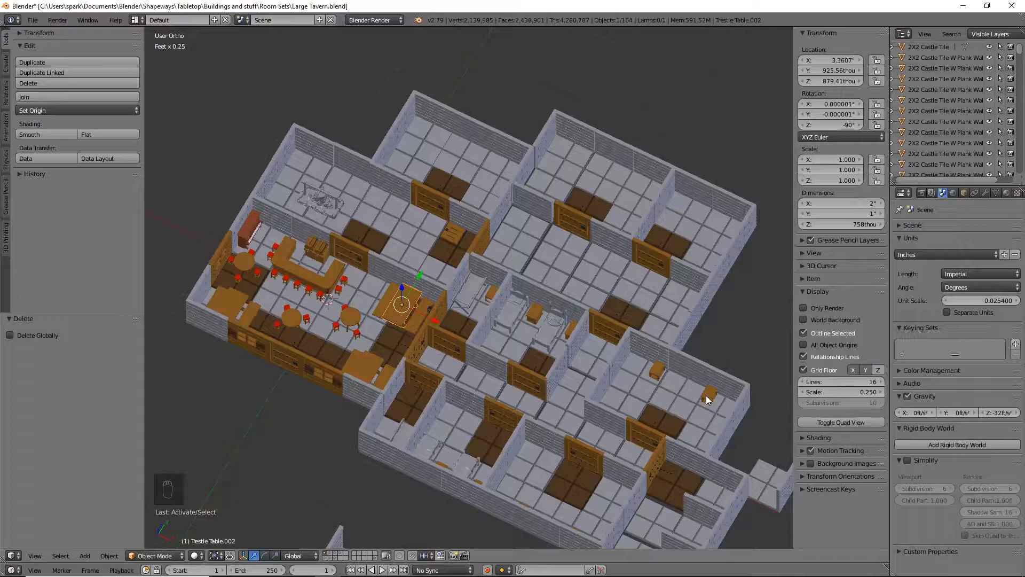
Move the trestle table near the doors to the fifth layer and show only that layer
{"action": "middle_click_drag", "start_coordinate": [419, 389], "coordinate": [502, 394]}
{"action": "scroll", "coordinate": [494, 393], "scroll_direction": "up", "scroll_amount": 5}
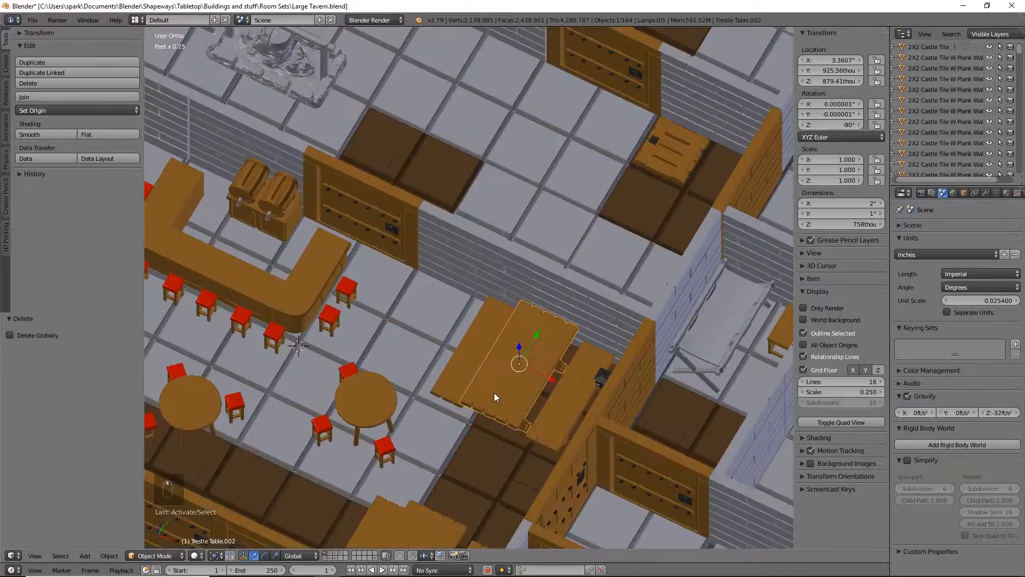
{"action": "scroll", "coordinate": [479, 403], "scroll_direction": "down", "scroll_amount": 3}
{"action": "middle_click_drag", "start_coordinate": [462, 313], "coordinate": [482, 363]}
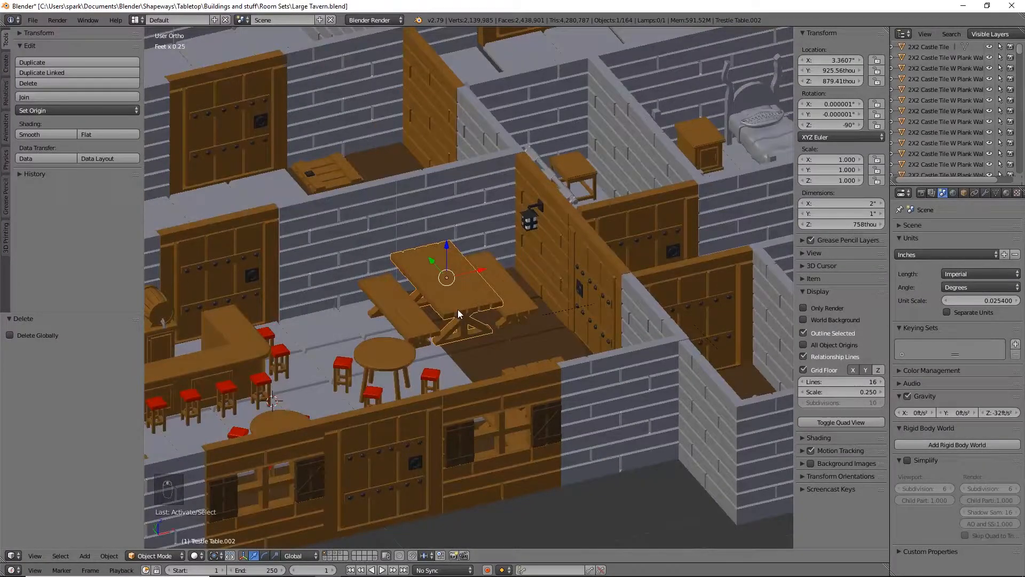
{"action": "key", "text": "m"}
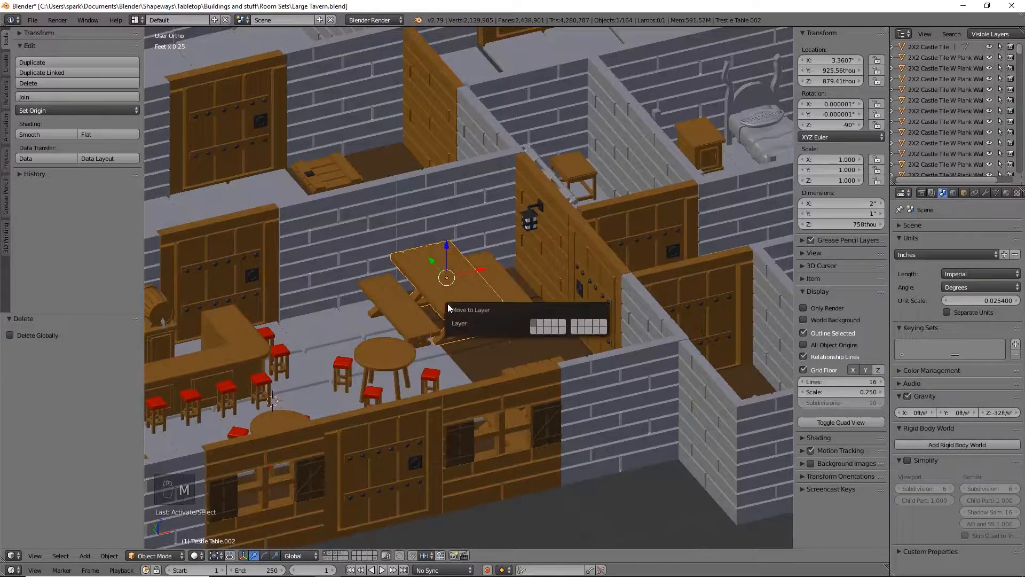
{"action": "left_click", "coordinate": [565, 325]}
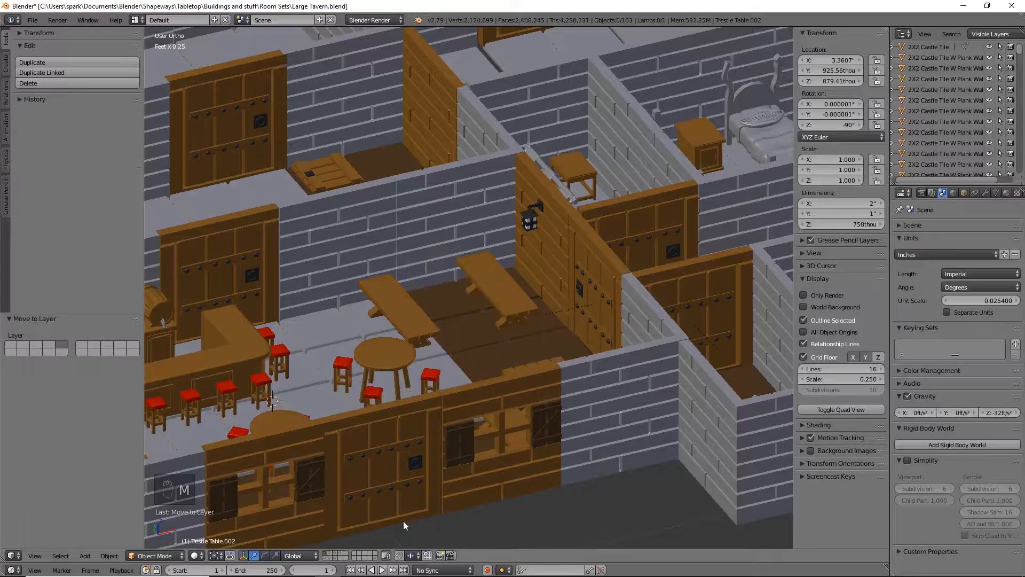
{"action": "left_click", "coordinate": [341, 554]}
{"action": "middle_click_drag", "start_coordinate": [502, 351], "coordinate": [310, 305]}
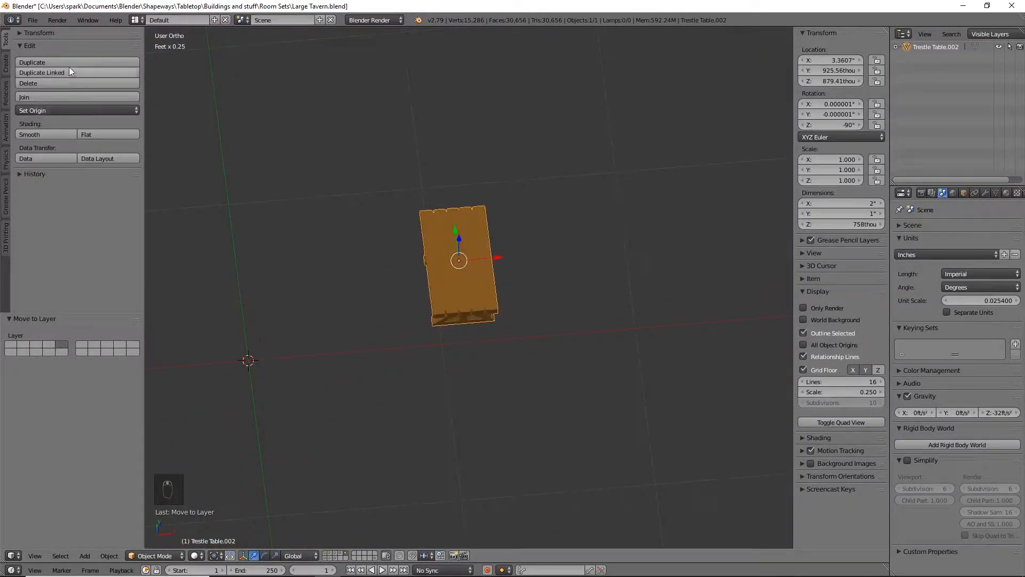
Set the table's origin to the 3D cursor and move its geometry to the origin
{"action": "left_click", "coordinate": [80, 112]}
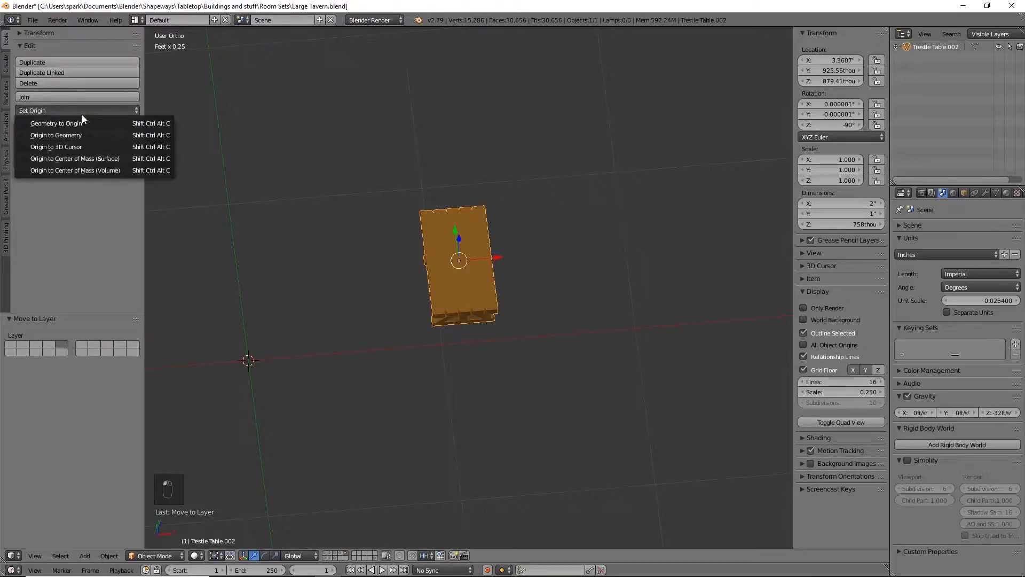
{"action": "left_click", "coordinate": [82, 146]}
{"action": "left_click", "coordinate": [70, 112]}
{"action": "left_click", "coordinate": [80, 124]}
Add a mesh circle with 32 vertices and a 3-inch radius at the table's centre
{"action": "middle_click_drag", "start_coordinate": [334, 384], "coordinate": [525, 296], "text": "shift"}
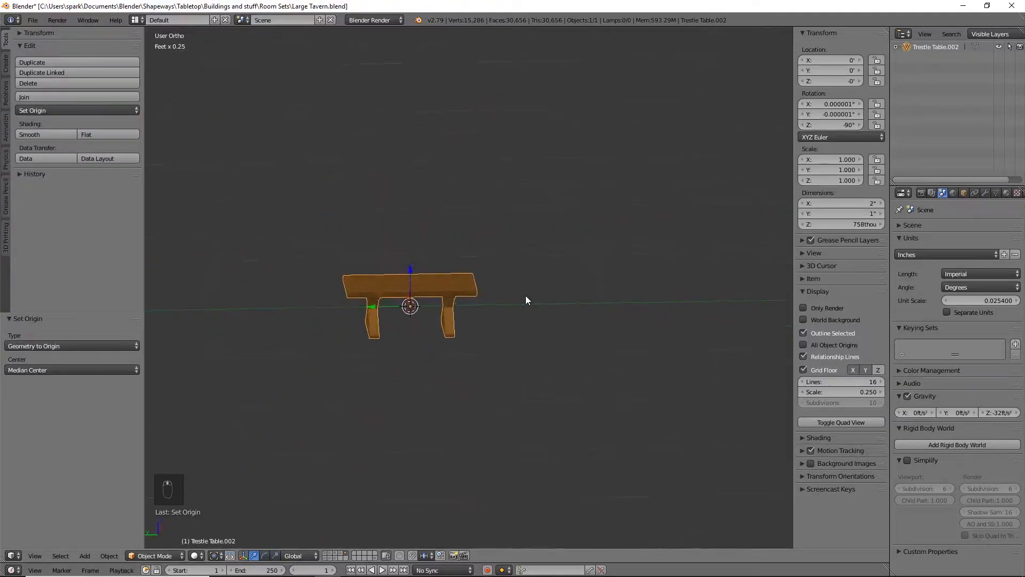
{"action": "scroll", "coordinate": [474, 347], "scroll_direction": "up", "scroll_amount": 5}
{"action": "middle_click_drag", "start_coordinate": [474, 344], "coordinate": [535, 364], "text": "shift"}
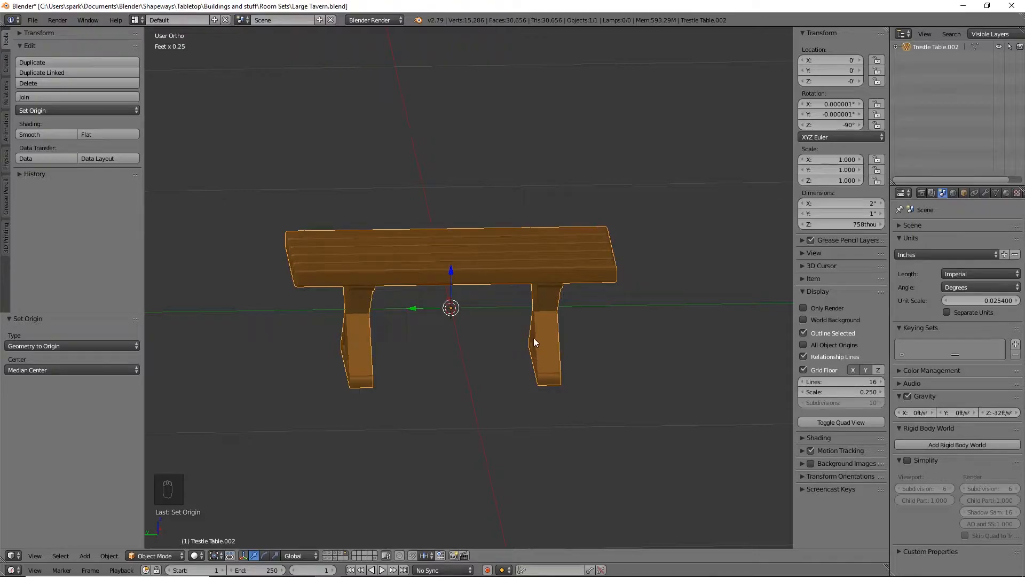
{"action": "key", "text": "shift+a"}
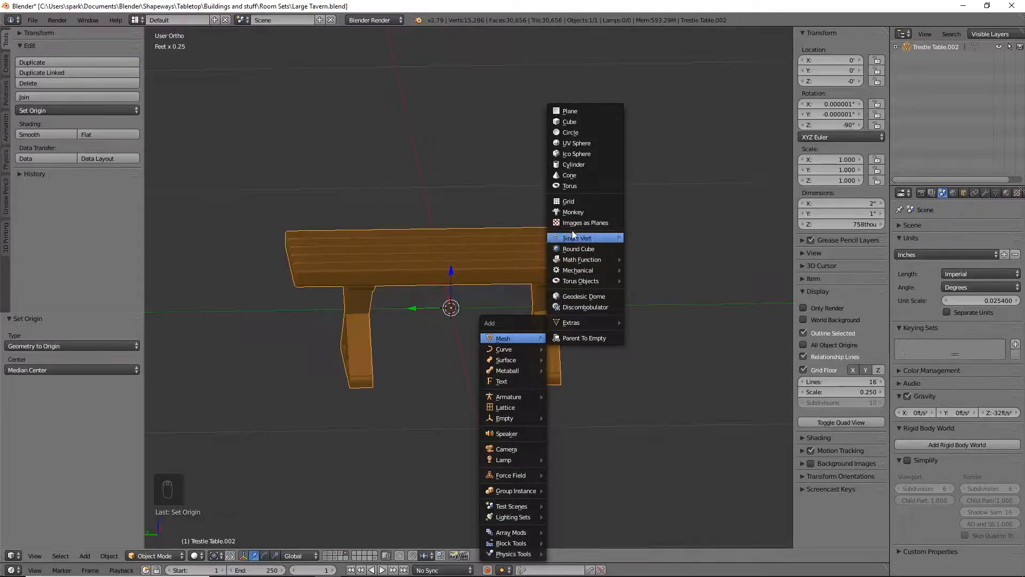
{"action": "left_click", "coordinate": [573, 133]}
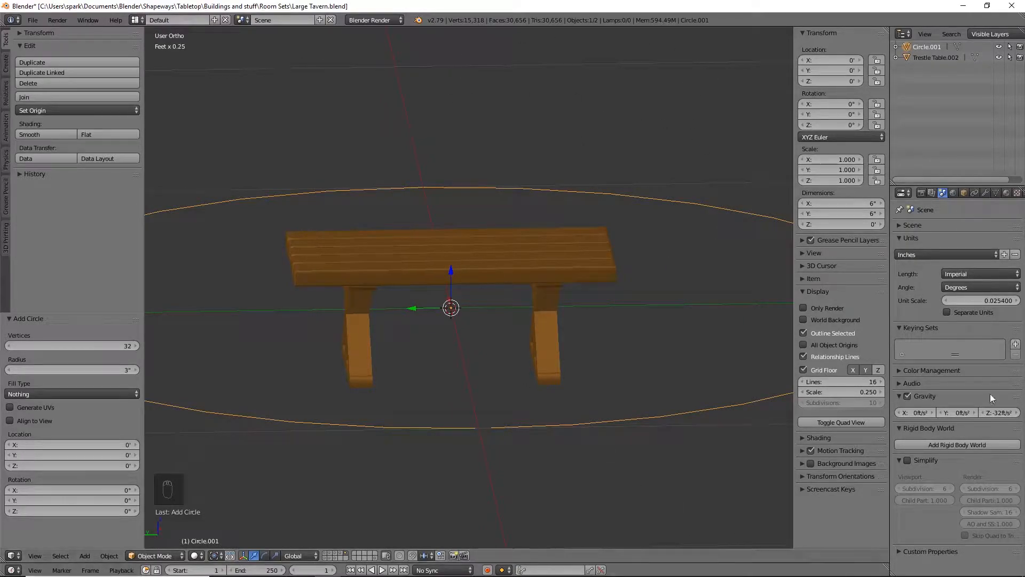
{"action": "left_click", "coordinate": [925, 252]}
{"action": "left_click", "coordinate": [935, 254]}
{"action": "left_click", "coordinate": [931, 288]}
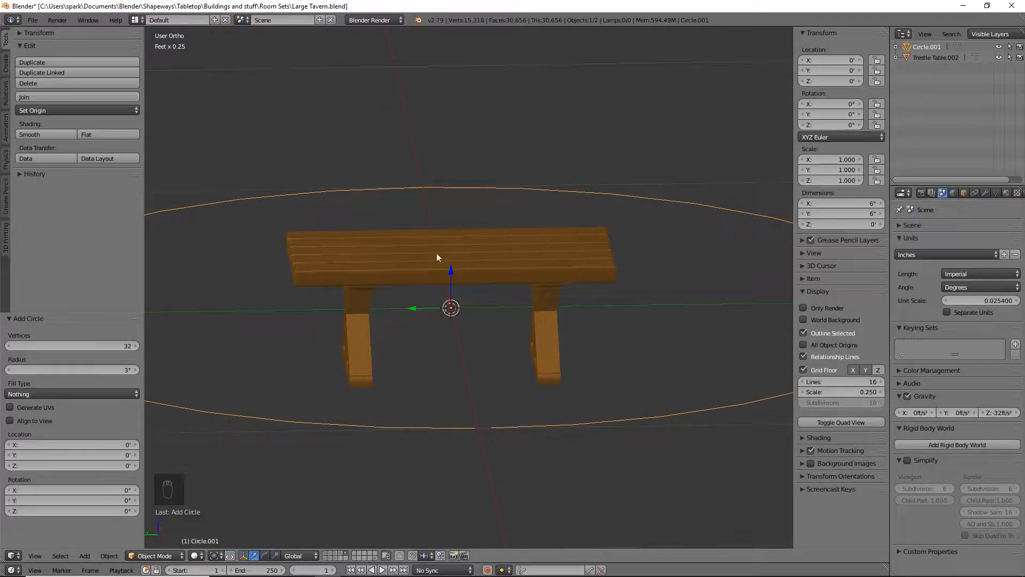
Extrude the circle straight down about 1.6 inches to form an open ring wall
{"action": "middle_click_drag", "start_coordinate": [451, 239], "coordinate": [440, 266]}
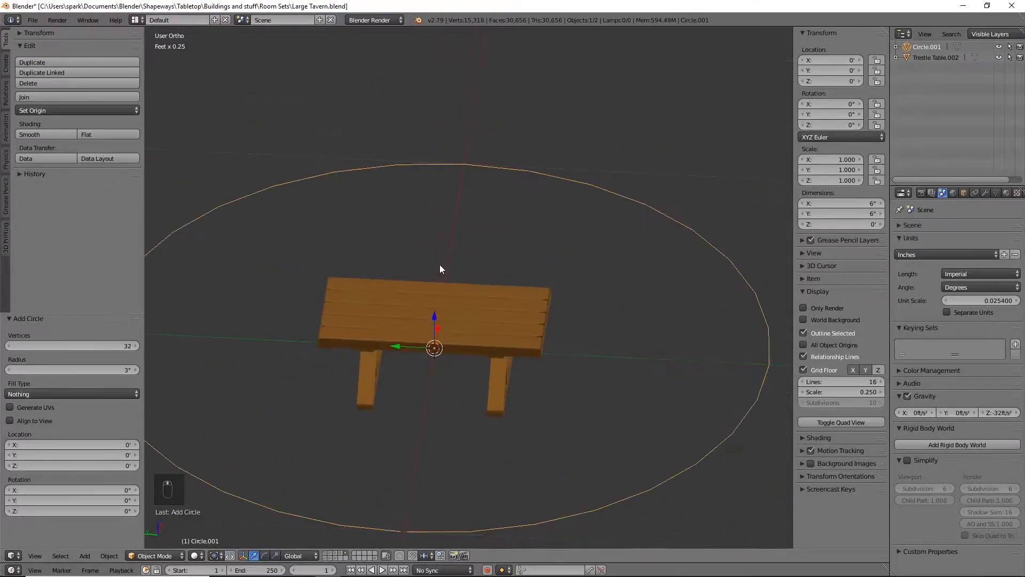
{"action": "scroll", "coordinate": [440, 265], "scroll_direction": "down", "scroll_amount": 2}
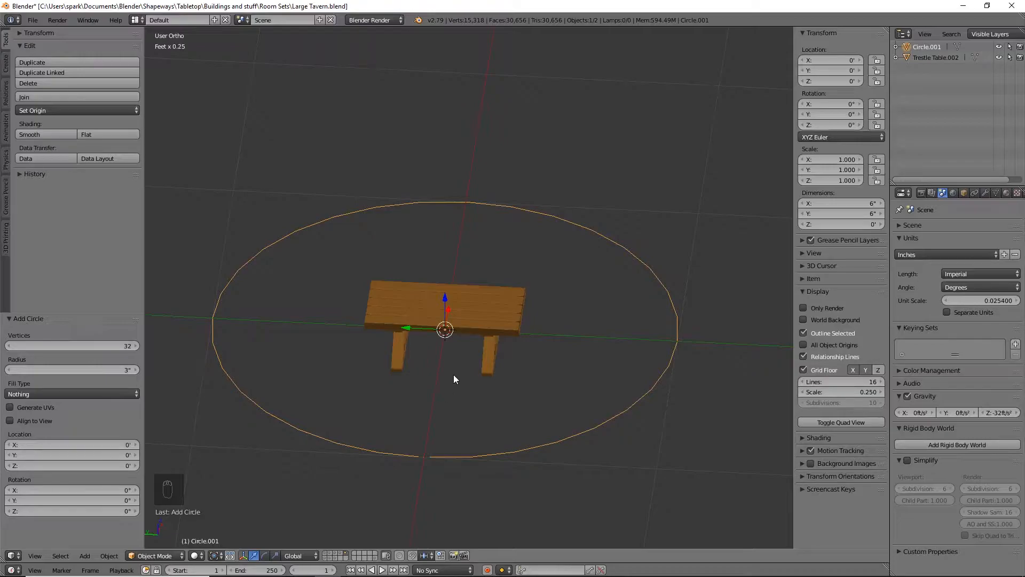
{"action": "key", "text": "Tab"}
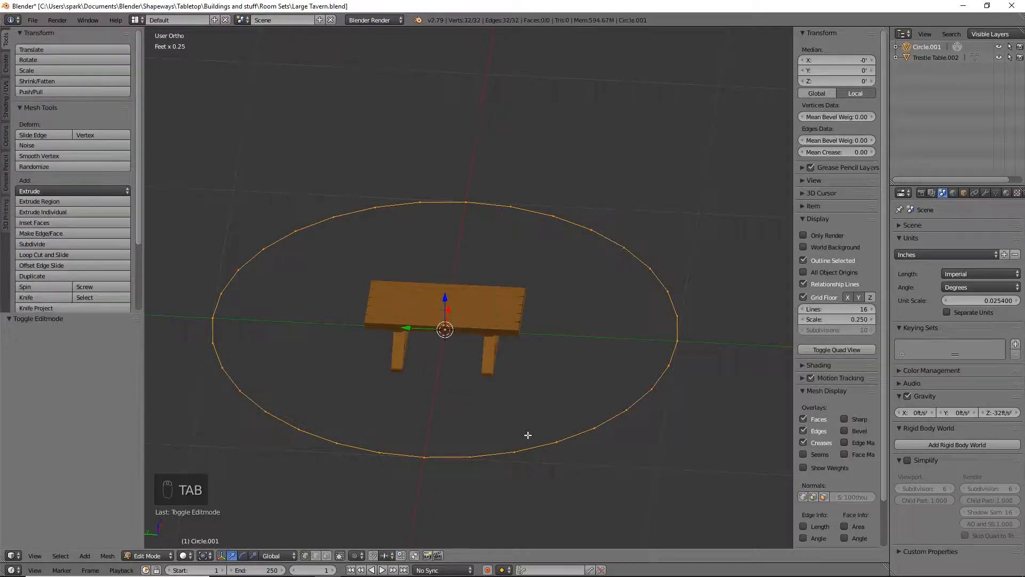
{"action": "key", "text": "e"}
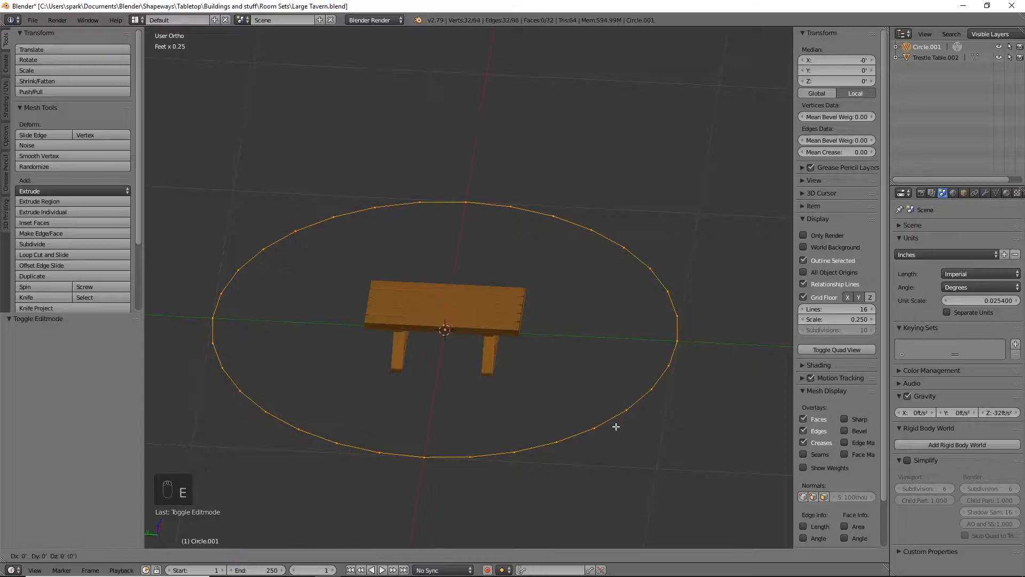
{"action": "right_click", "coordinate": [615, 425]}
{"action": "middle_click_drag", "start_coordinate": [563, 440], "coordinate": [578, 394]}
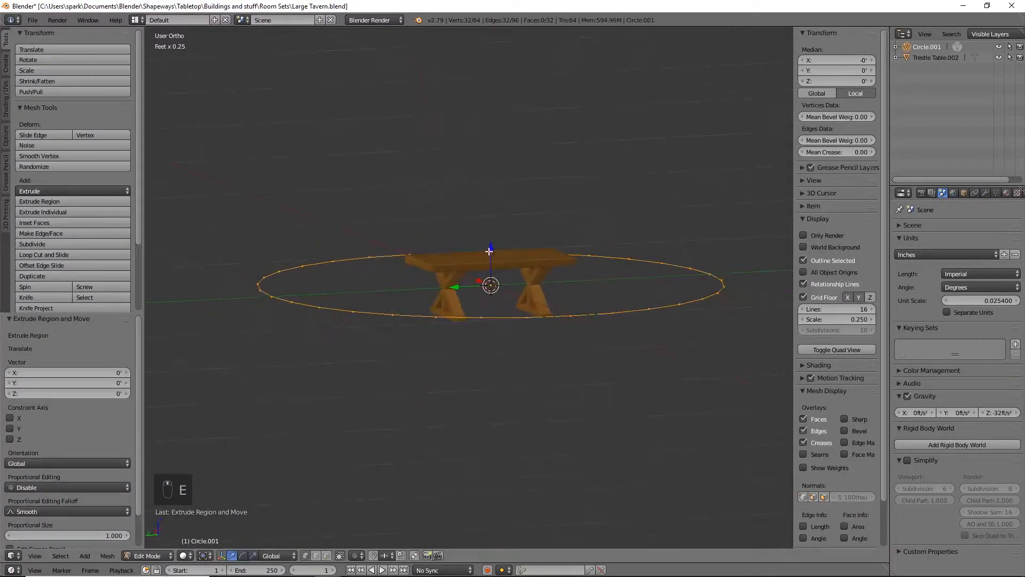
{"action": "left_click_drag", "start_coordinate": [493, 247], "coordinate": [532, 321]}
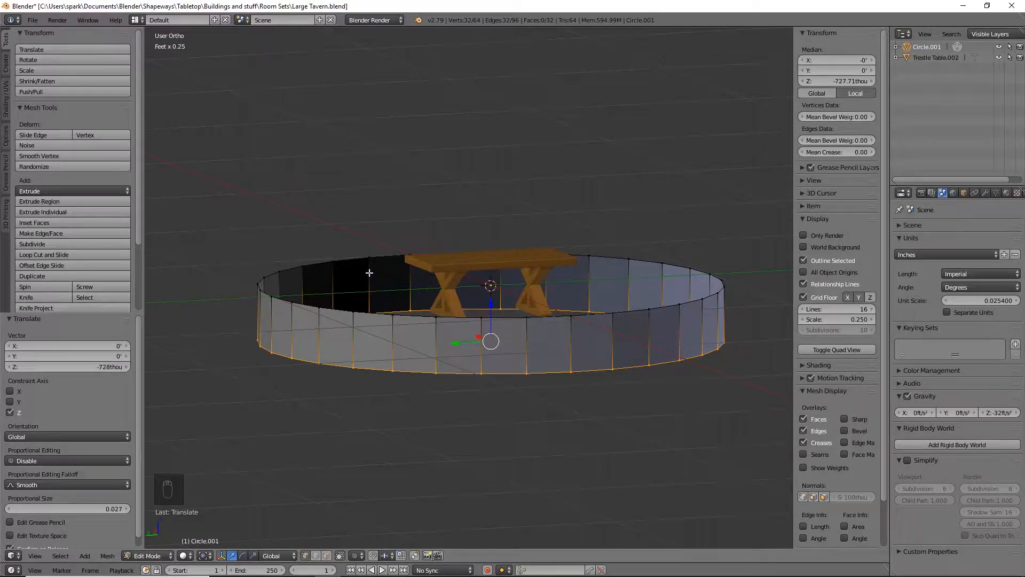
{"action": "middle_click_drag", "start_coordinate": [590, 426], "coordinate": [520, 409], "text": "shift"}
{"action": "left_click_drag", "start_coordinate": [430, 294], "coordinate": [429, 362]}
Scale the whole ring down to fit on the table and raise it about 1.34 inches onto the tabletop
{"action": "key", "text": "a"}
{"action": "key", "text": "a"}
{"action": "key", "text": "a"}
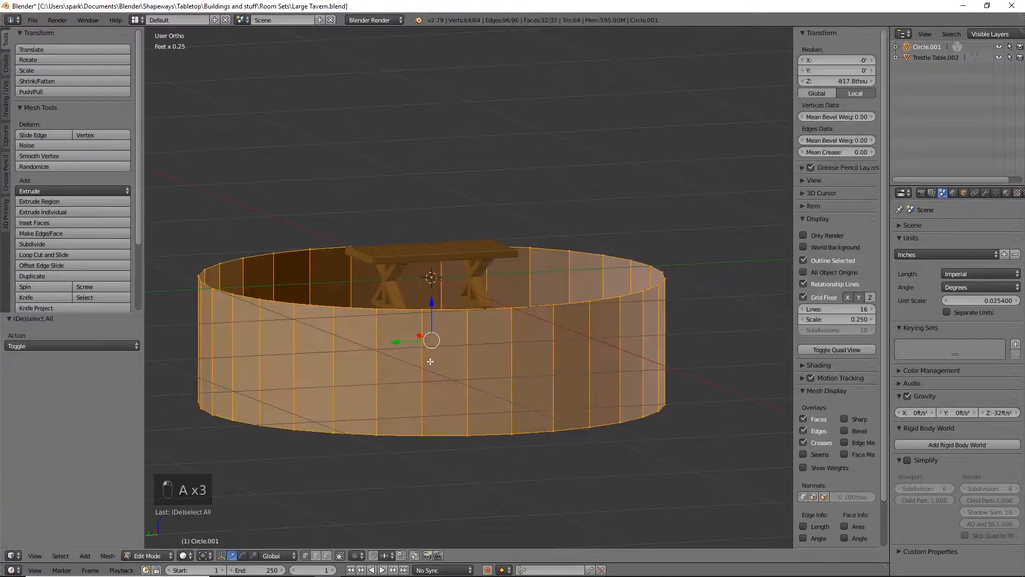
{"action": "key", "text": "s"}
{"action": "left_click", "coordinate": [460, 336]}
{"action": "left_click_drag", "start_coordinate": [425, 312], "coordinate": [414, 202]}
Scale the ring uniformly by about 0.48 and stretch its height by about 1.09 along Z
{"action": "scroll", "coordinate": [571, 279], "scroll_direction": "up", "scroll_amount": 2}
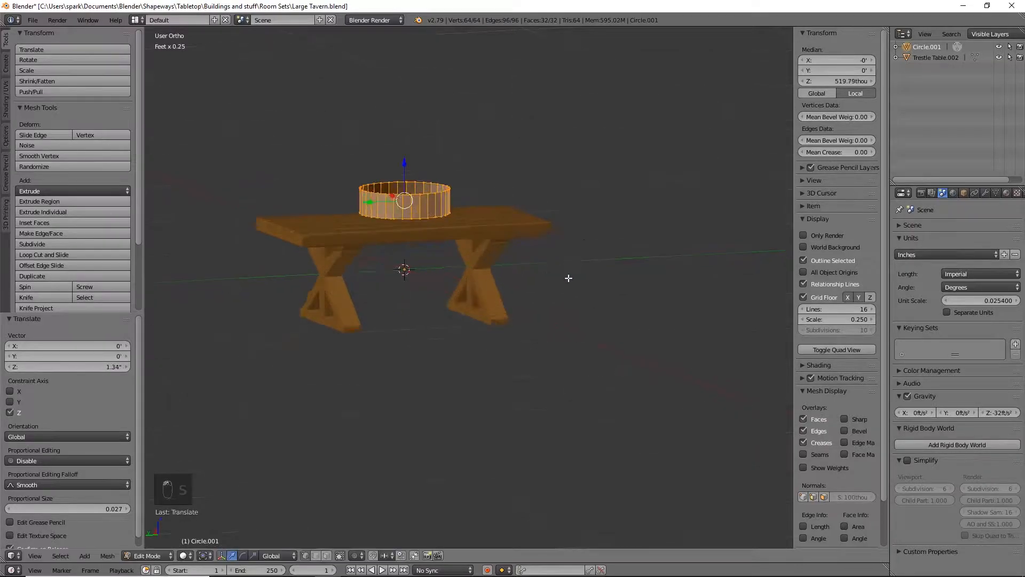
{"action": "scroll", "coordinate": [571, 279], "scroll_direction": "up", "scroll_amount": 6}
{"action": "middle_click_drag", "start_coordinate": [386, 157], "coordinate": [513, 409], "text": "shift"}
{"action": "middle_click_drag", "start_coordinate": [492, 471], "coordinate": [569, 317], "text": "shift"}
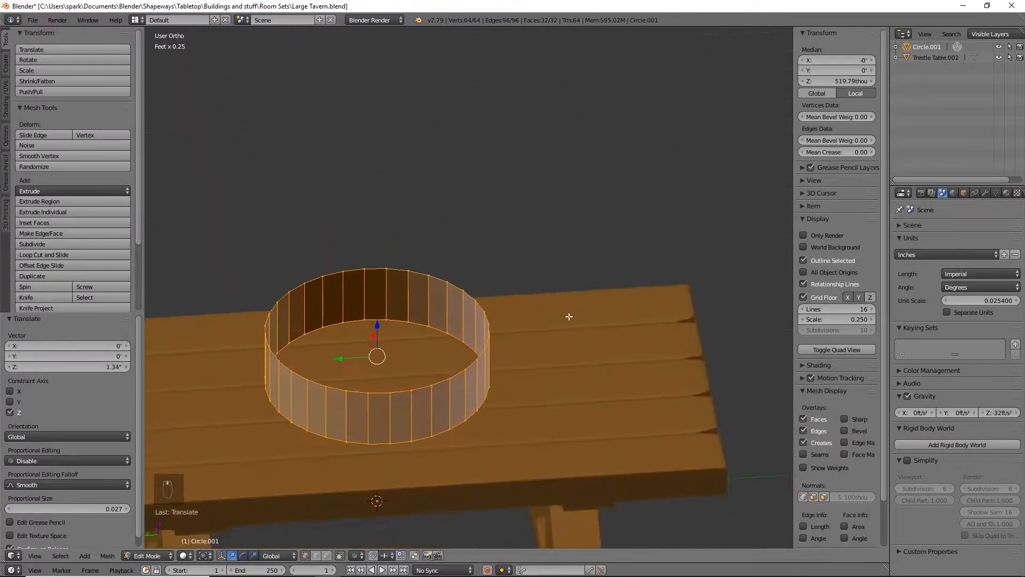
{"action": "key", "text": "KP_Decimal"}
{"action": "scroll", "coordinate": [574, 315], "scroll_direction": "down", "scroll_amount": 3}
{"action": "scroll", "coordinate": [592, 286], "scroll_direction": "up", "scroll_amount": 2}
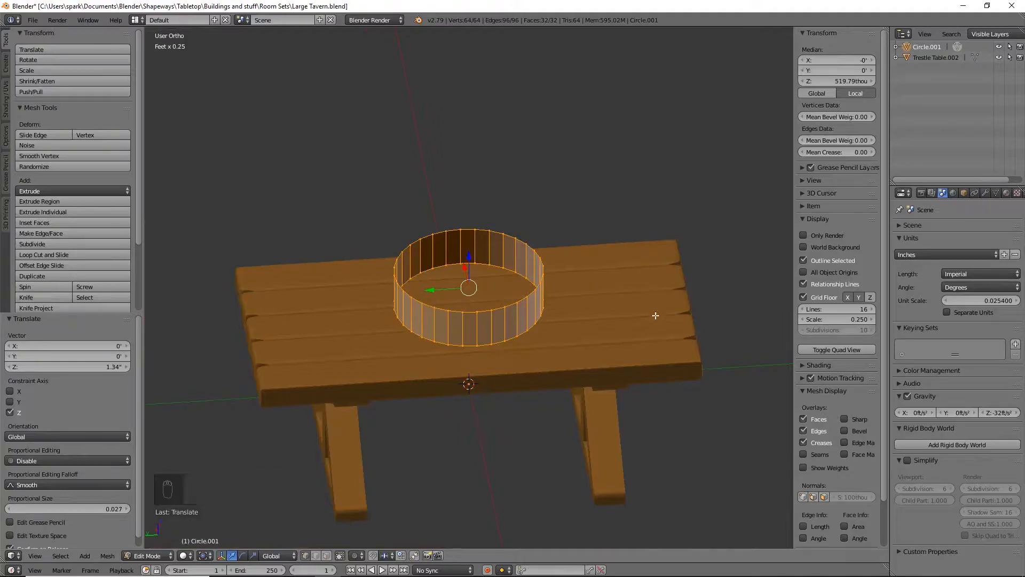
{"action": "key", "text": "s"}
{"action": "left_click", "coordinate": [564, 327]}
{"action": "middle_click_drag", "start_coordinate": [561, 325], "coordinate": [586, 327]}
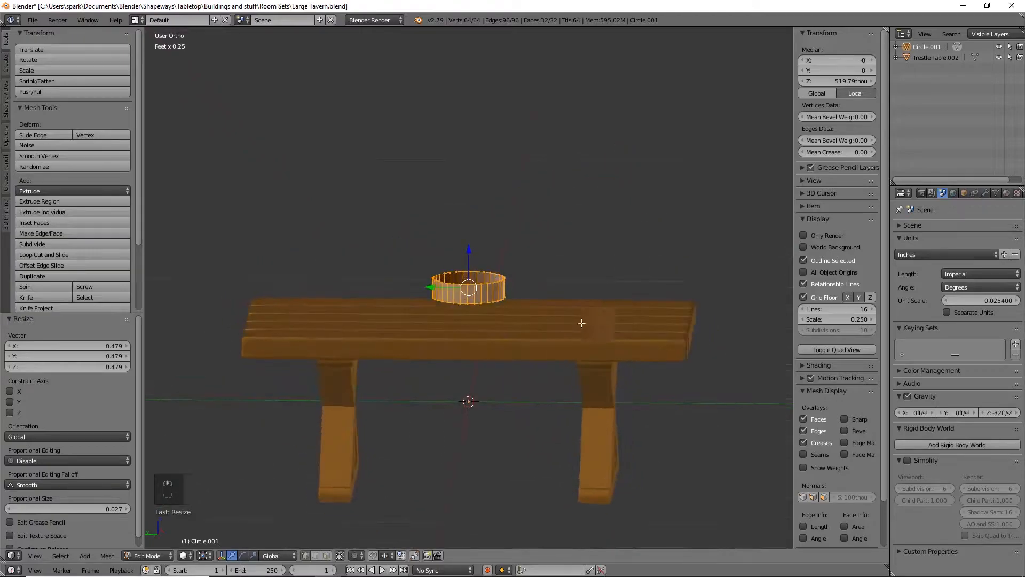
{"action": "key", "text": "s"}
{"action": "key", "text": "z"}
{"action": "left_click", "coordinate": [576, 329]}
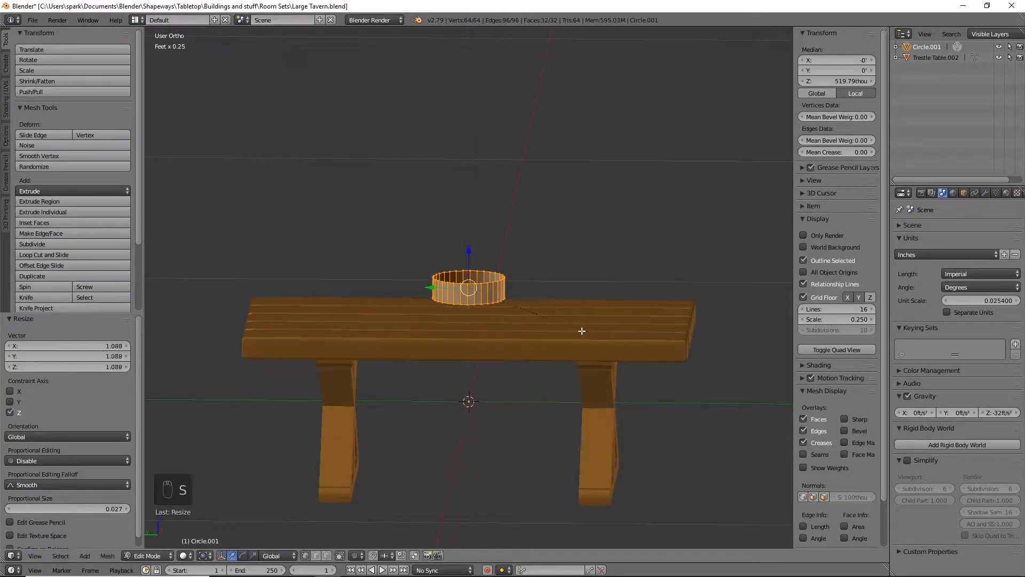
{"action": "scroll", "coordinate": [515, 310], "scroll_direction": "up", "scroll_amount": 5}
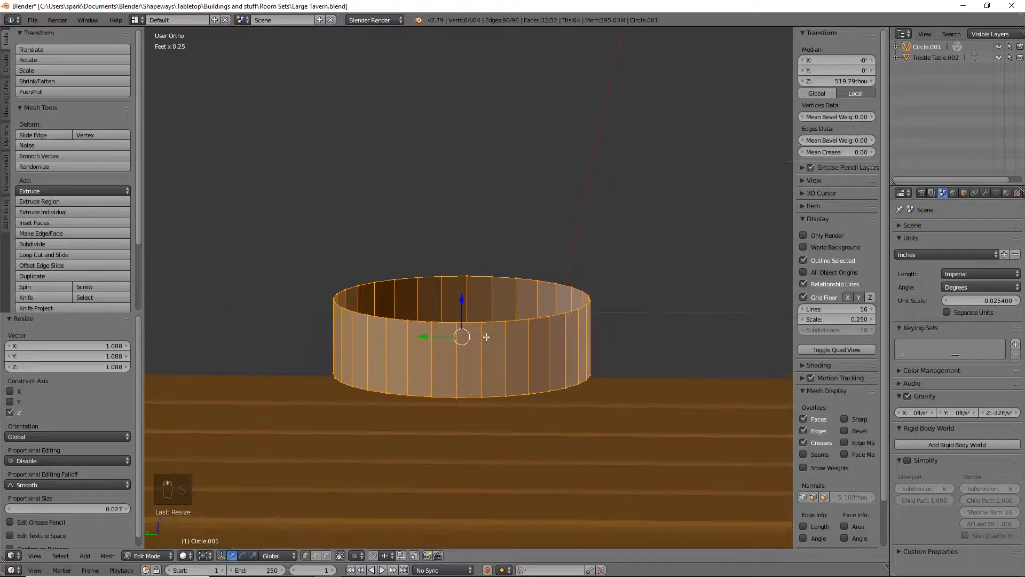
{"action": "middle_click_drag", "start_coordinate": [535, 335], "coordinate": [513, 413]}
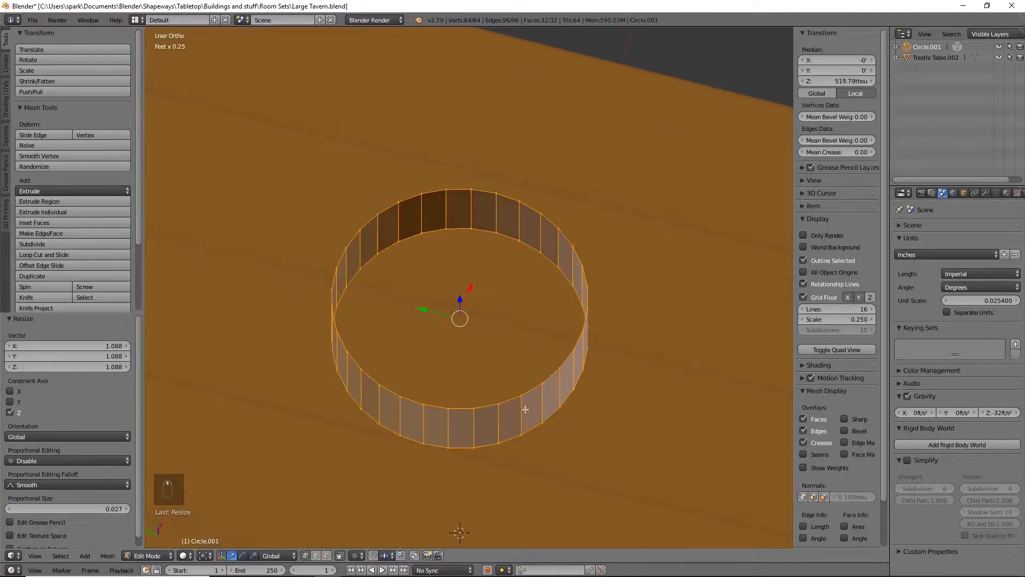
{"action": "right_click", "coordinate": [474, 419]}
{"action": "right_click", "coordinate": [501, 429], "text": "shift"}
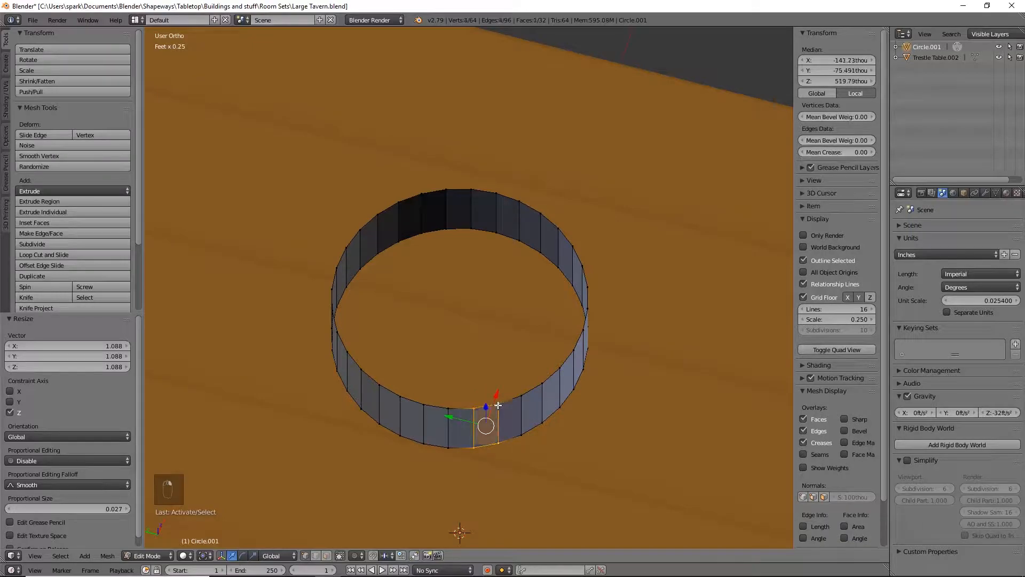
{"action": "right_click", "coordinate": [452, 409], "text": "shift"}
{"action": "right_click", "coordinate": [473, 419]}
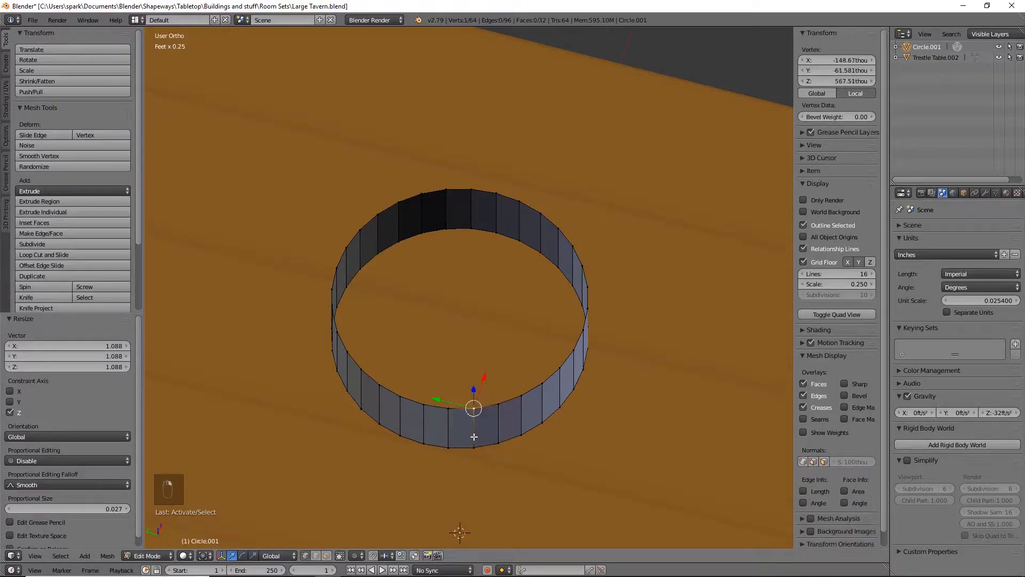
In top view, move the vertex pair at the ring's negative-Y end about 157 thou along Y to the centre, forming a wedge-shaped notch
{"action": "middle_click_drag", "start_coordinate": [469, 422], "coordinate": [510, 427]}
{"action": "key", "text": "KP_7"}
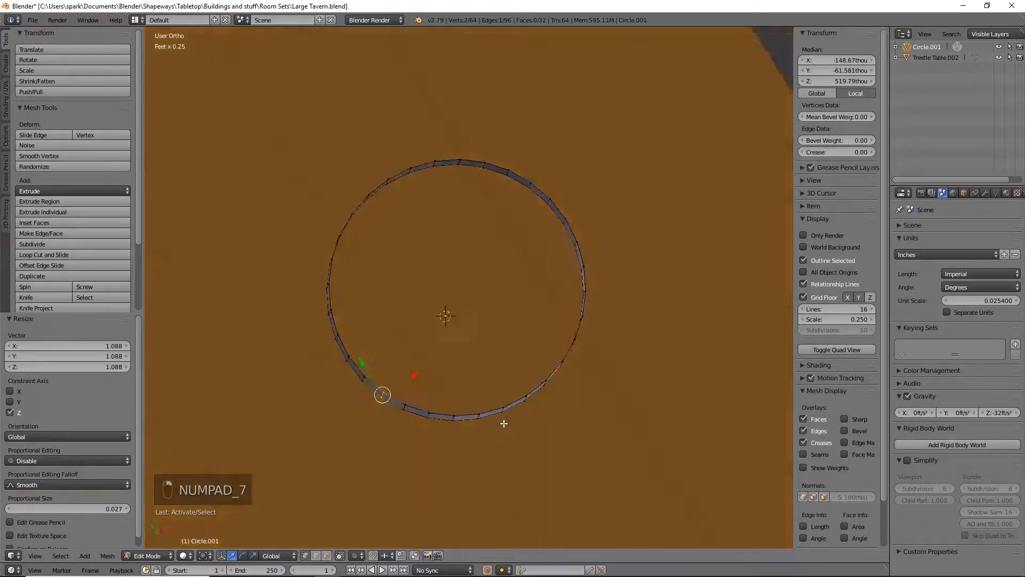
{"action": "middle_click_drag", "start_coordinate": [554, 379], "coordinate": [552, 385], "text": "shift"}
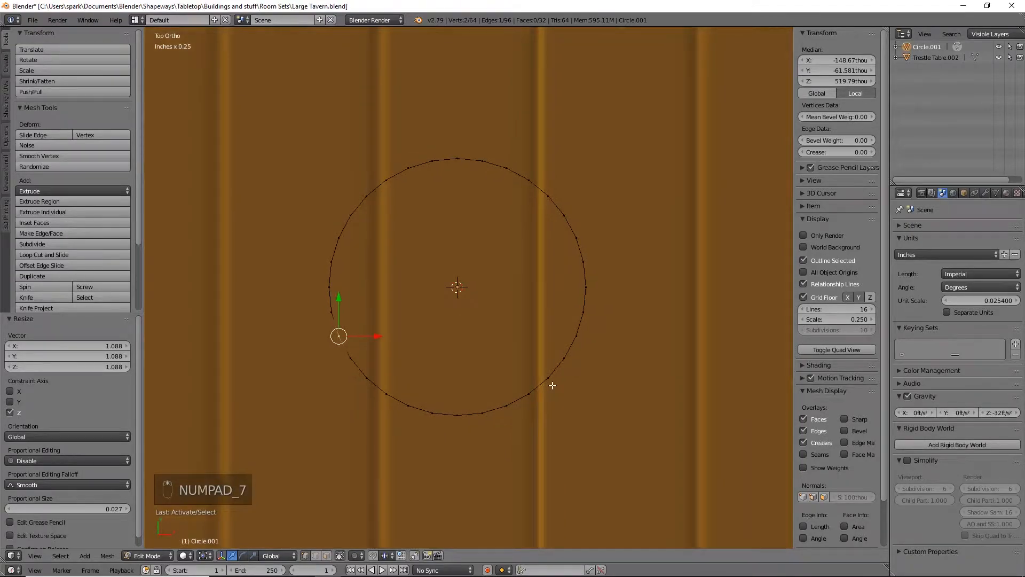
{"action": "key", "text": "a"}
{"action": "key", "text": "a"}
{"action": "key", "text": "b"}
{"action": "left_click_drag", "start_coordinate": [445, 383], "coordinate": [468, 448]}
{"action": "key", "text": "z"}
{"action": "key", "text": "b"}
{"action": "left_click_drag", "start_coordinate": [440, 404], "coordinate": [466, 442]}
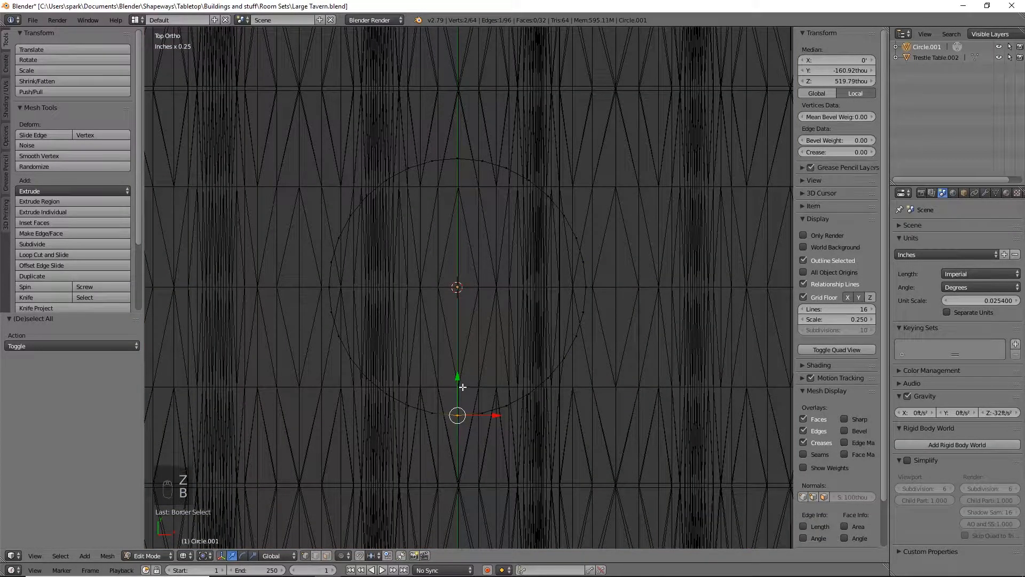
{"action": "key", "text": "z"}
{"action": "mouse_move", "coordinate": [457, 377]}
{"action": "left_mouse_down"}
{"action": "mouse_move", "coordinate": [446, 336]}
{"action": "mouse_move", "coordinate": [453, 252]}
{"action": "left_mouse_up"}
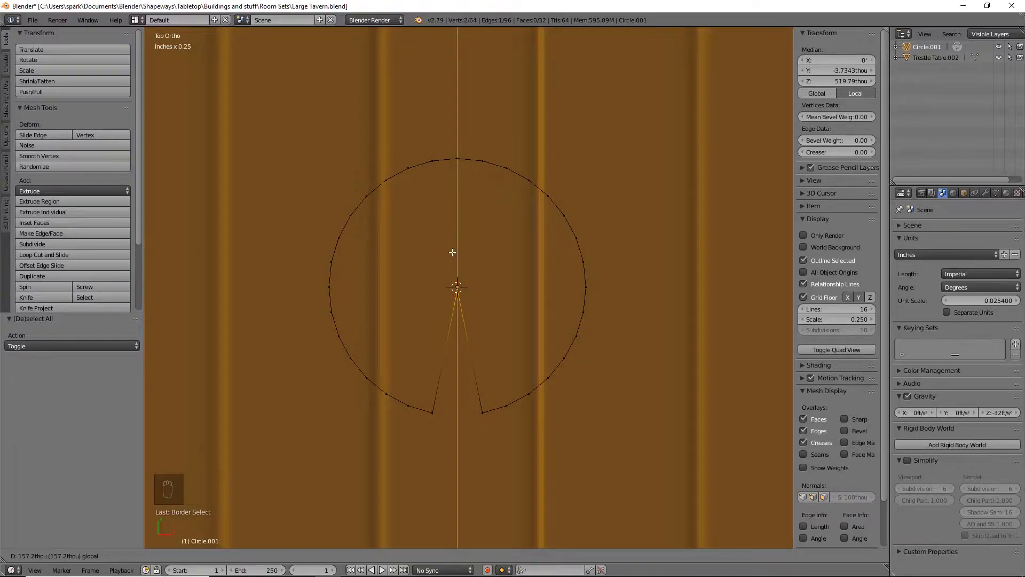
{"action": "left_click", "coordinate": [452, 253]}
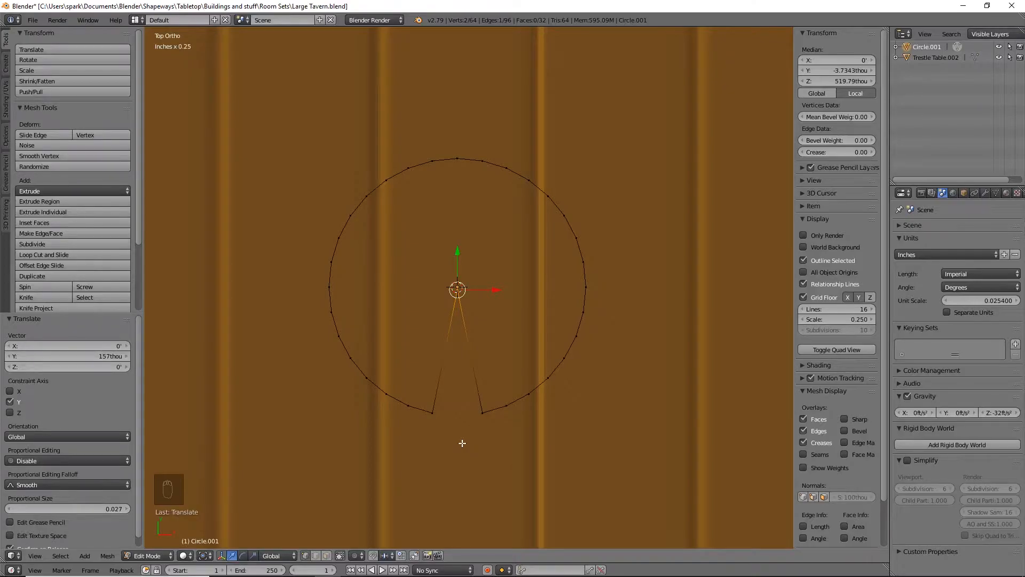
Dissolve the two vertical edges at the notch's outer corners to widen the wedge
{"action": "key", "text": "a"}
{"action": "key", "text": "z"}
{"action": "key", "text": "b"}
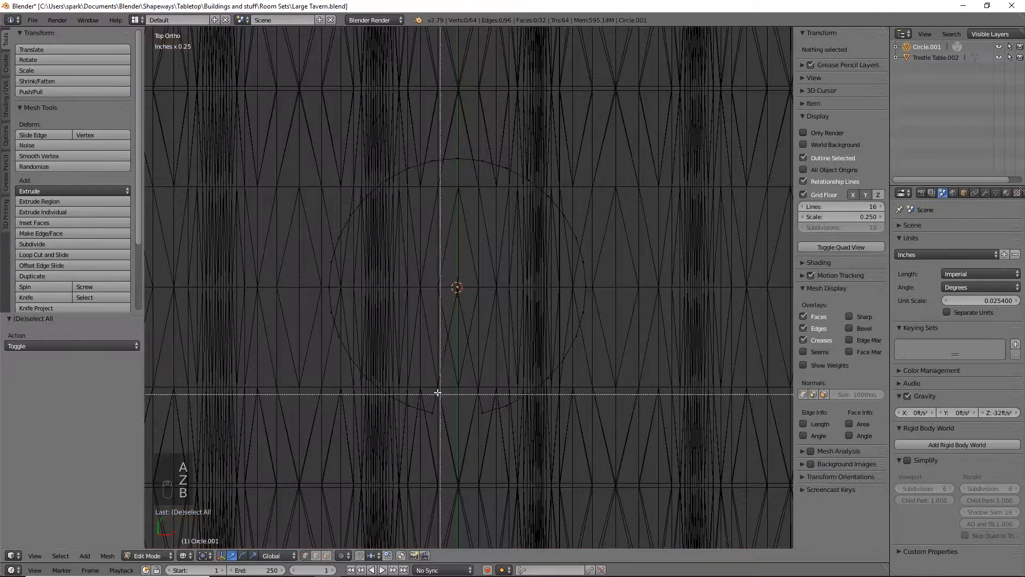
{"action": "left_click_drag", "start_coordinate": [428, 391], "coordinate": [488, 431]}
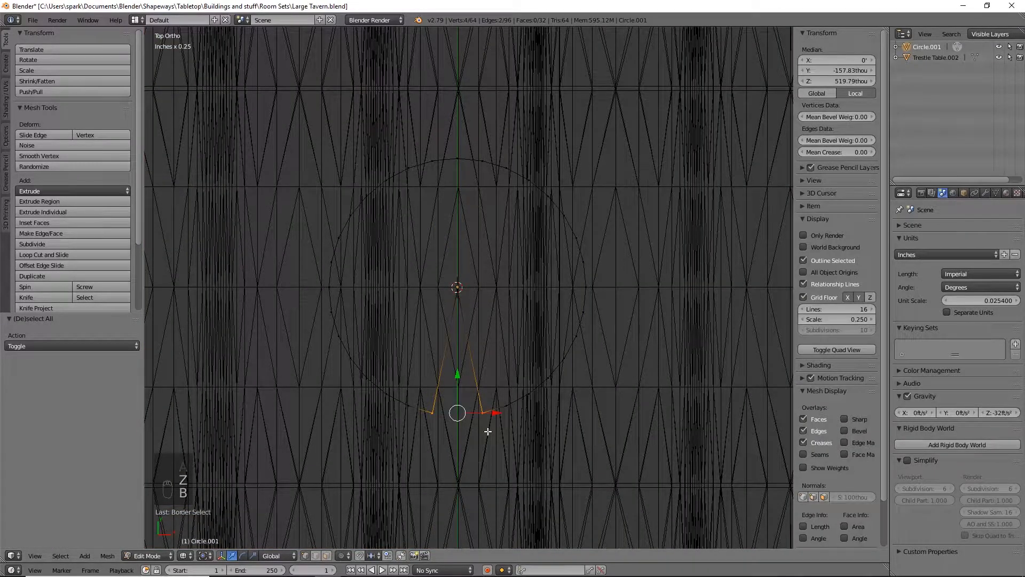
{"action": "key", "text": "x"}
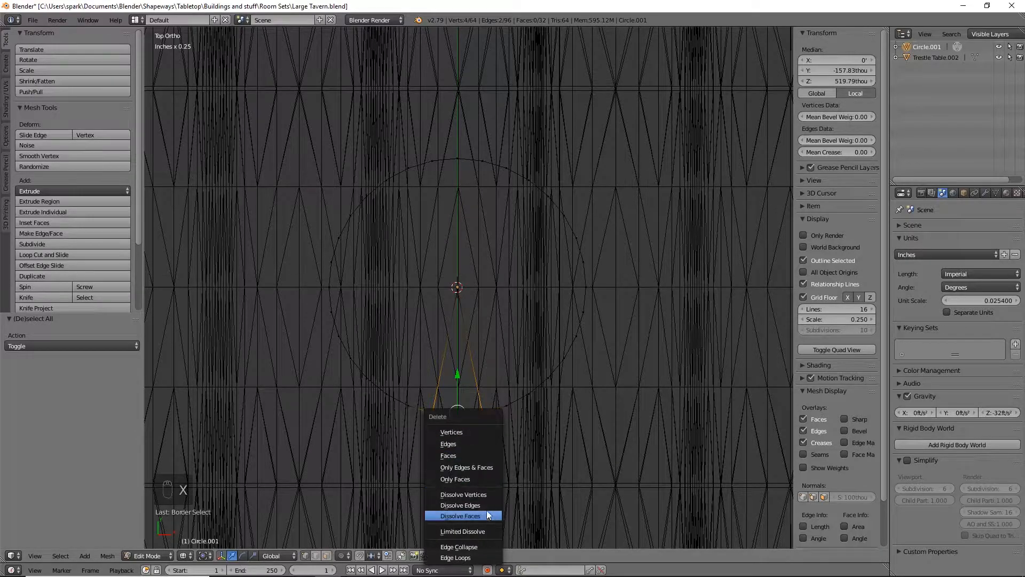
{"action": "left_click", "coordinate": [488, 505]}
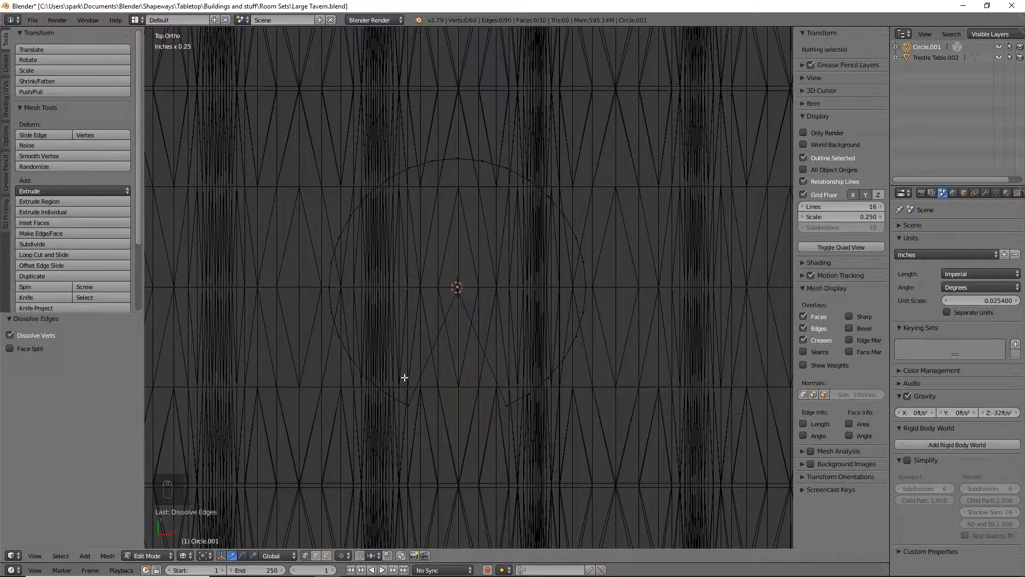
{"action": "key", "text": "Tab"}
{"action": "mouse_move", "coordinate": [543, 417]}
{"action": "middle_mouse_down"}
{"action": "mouse_move", "coordinate": [552, 422]}
{"action": "mouse_move", "coordinate": [584, 353]}
{"action": "mouse_move", "coordinate": [632, 343]}
{"action": "mouse_move", "coordinate": [565, 404]}
{"action": "middle_mouse_up"}
{"action": "key", "text": "z"}
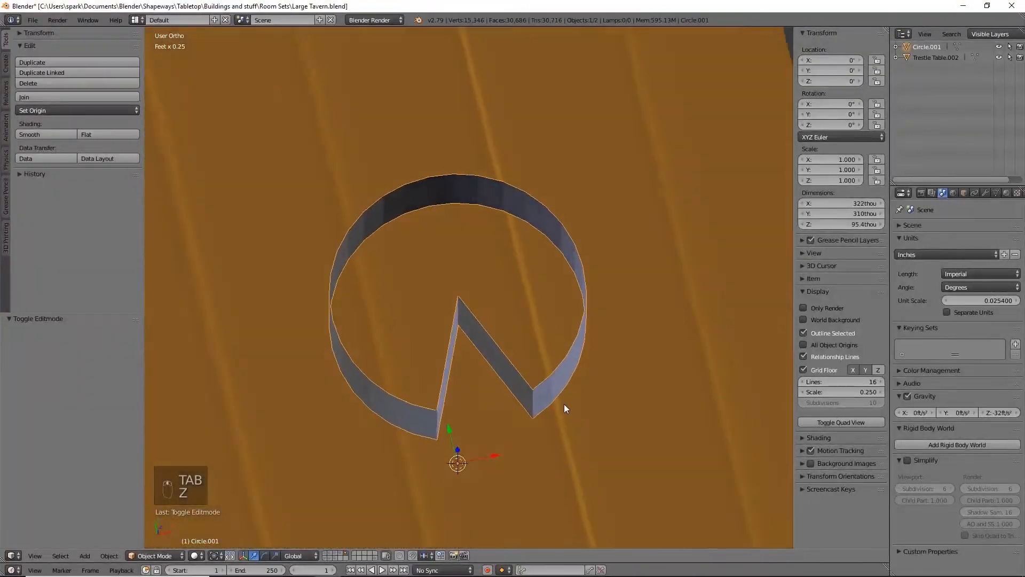
Fill the notched ring's upper and lower edge loops with faces to close the solid
{"action": "key", "text": "Tab"}
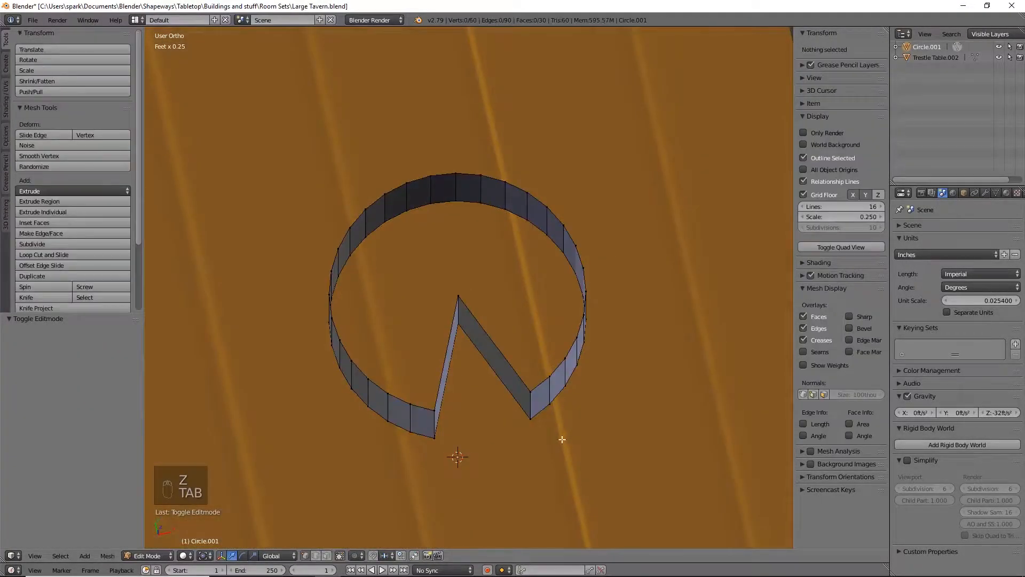
{"action": "right_click", "coordinate": [548, 381], "text": "alt"}
{"action": "right_click", "coordinate": [543, 381], "text": "alt"}
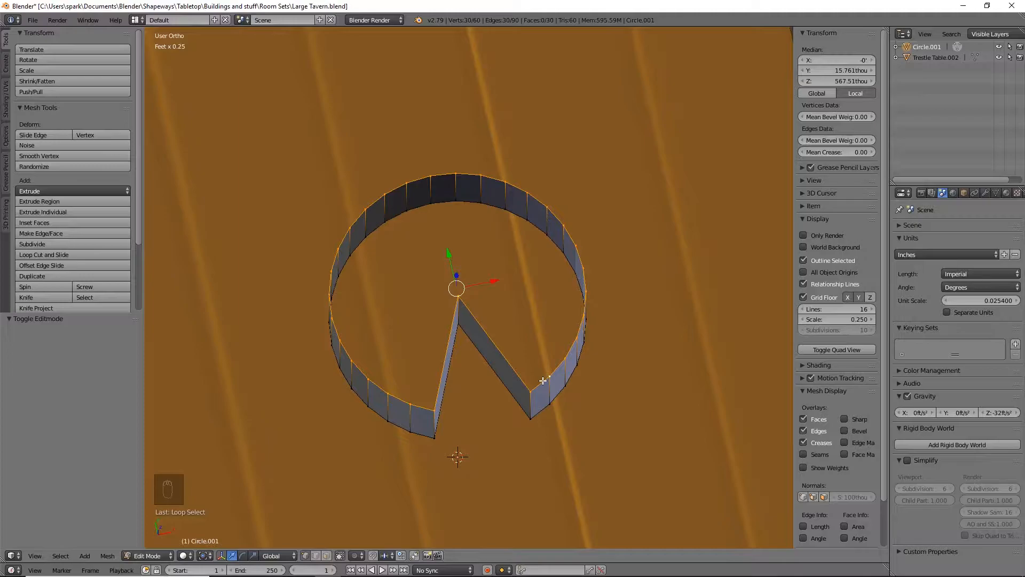
{"action": "key", "text": "f"}
{"action": "middle_click_drag", "start_coordinate": [526, 406], "coordinate": [463, 320]}
{"action": "right_click", "coordinate": [474, 359], "text": "alt"}
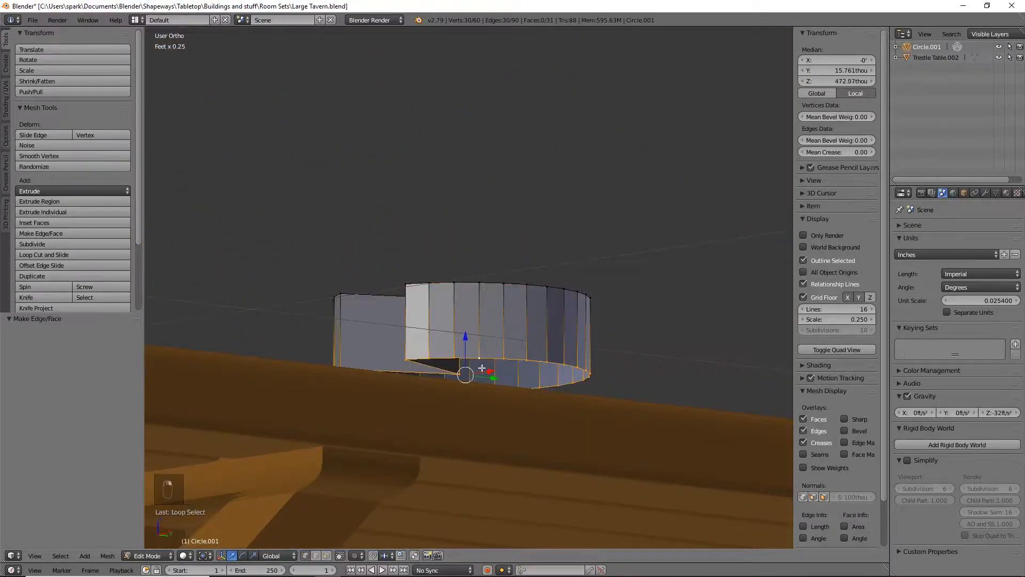
{"action": "key", "text": "f"}
{"action": "middle_click_drag", "start_coordinate": [516, 380], "coordinate": [515, 393]}
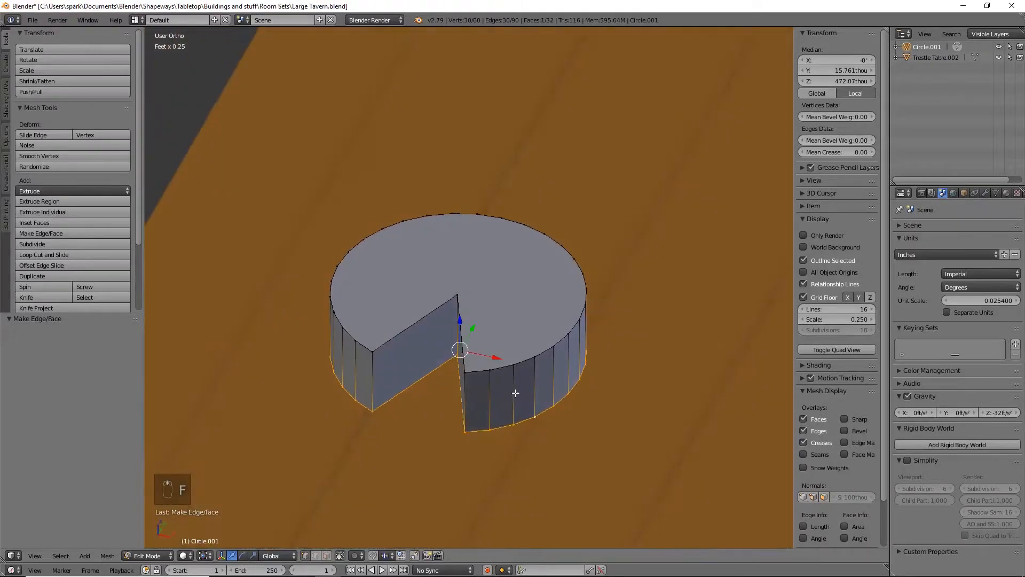
Bevel the prop's upper rim, including the notch edges, with one segment and an offset of about 0.013
{"action": "right_click", "coordinate": [500, 364], "text": "alt"}
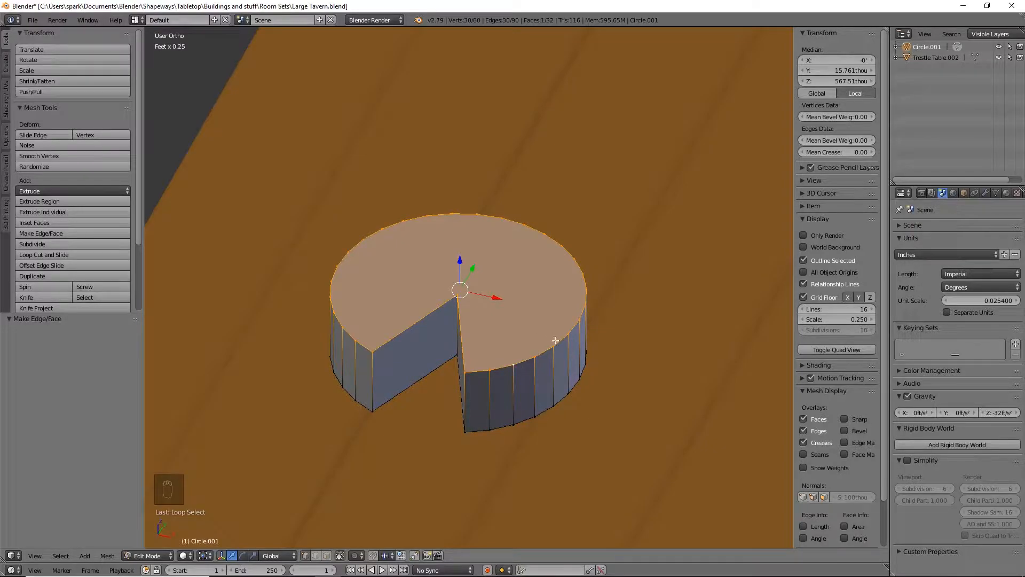
{"action": "key", "text": "ctrl+b"}
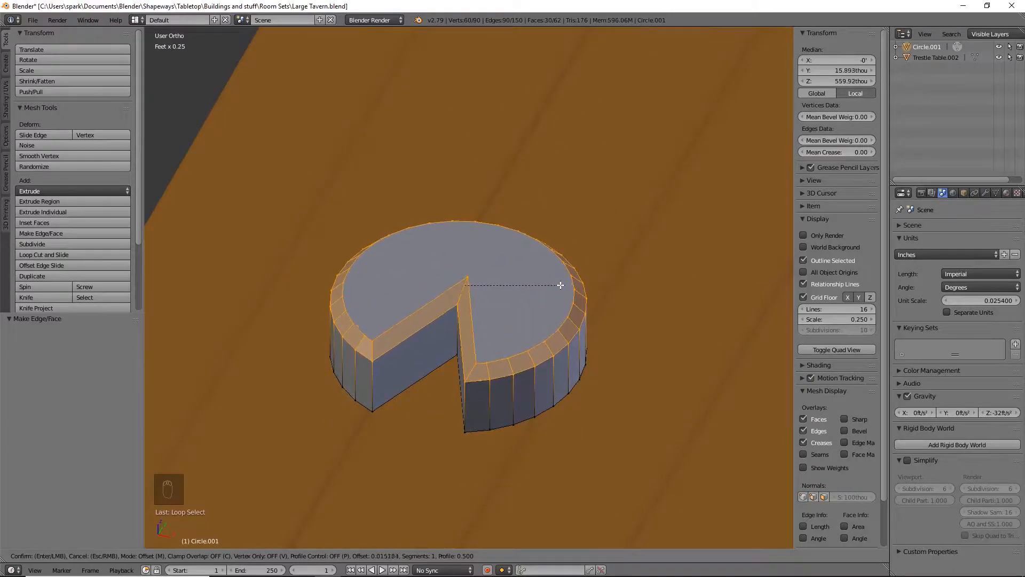
{"action": "left_click", "coordinate": [559, 284]}
{"action": "middle_click_drag", "start_coordinate": [611, 392], "coordinate": [498, 418]}
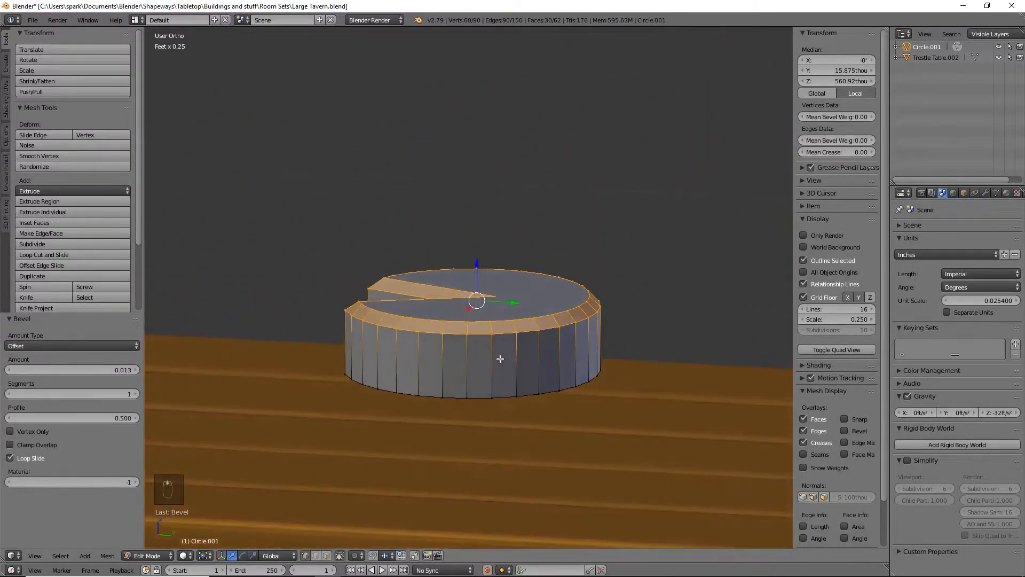
Cut a centred edge loop around the beveled band, raise it about 3 thou and scale it by about 1.008
{"action": "middle_click_drag", "start_coordinate": [526, 351], "coordinate": [603, 356]}
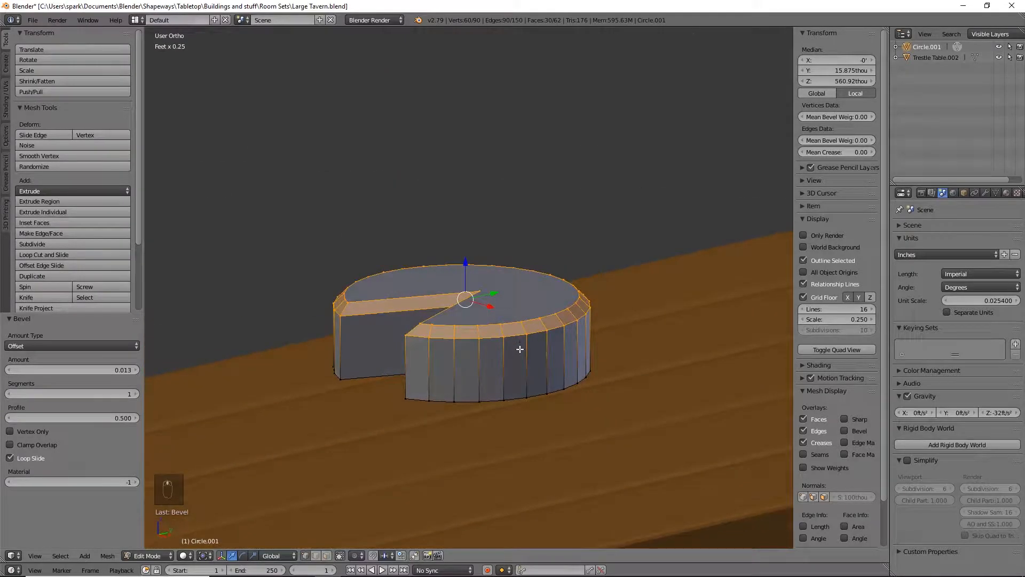
{"action": "key", "text": "ctrl+r"}
{"action": "left_click", "coordinate": [527, 332]}
{"action": "right_click", "coordinate": [526, 332]}
{"action": "left_click_drag", "start_coordinate": [467, 266], "coordinate": [468, 265]}
{"action": "scroll", "coordinate": [560, 339], "scroll_direction": "up", "scroll_amount": 3}
{"action": "middle_click_drag", "start_coordinate": [599, 340], "coordinate": [619, 336]}
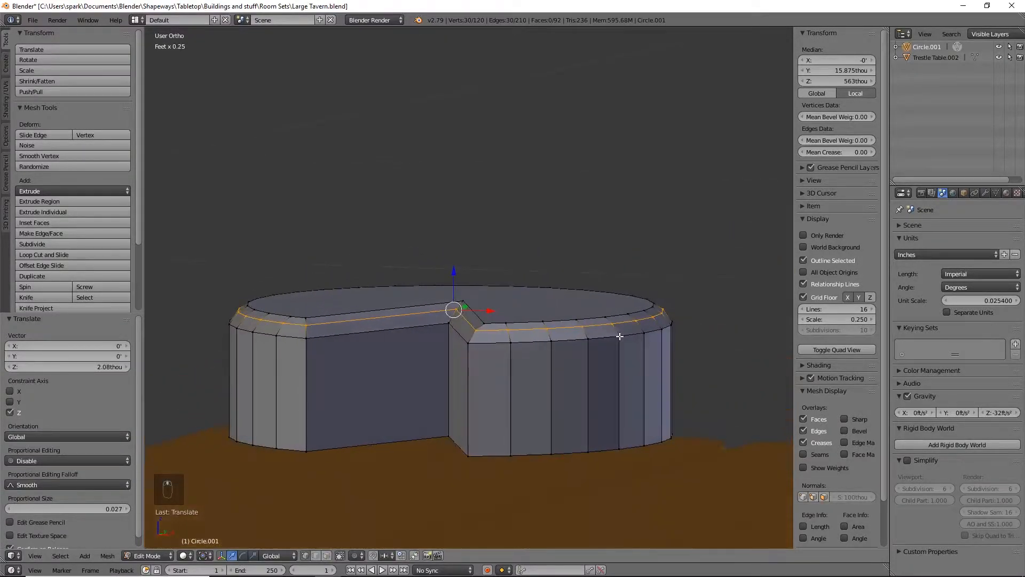
{"action": "mouse_move", "coordinate": [466, 269]}
{"action": "left_mouse_down"}
{"action": "mouse_move", "coordinate": [462, 277]}
{"action": "mouse_move", "coordinate": [453, 268]}
{"action": "left_mouse_up"}
{"action": "key", "text": "s"}
{"action": "left_click", "coordinate": [596, 318]}
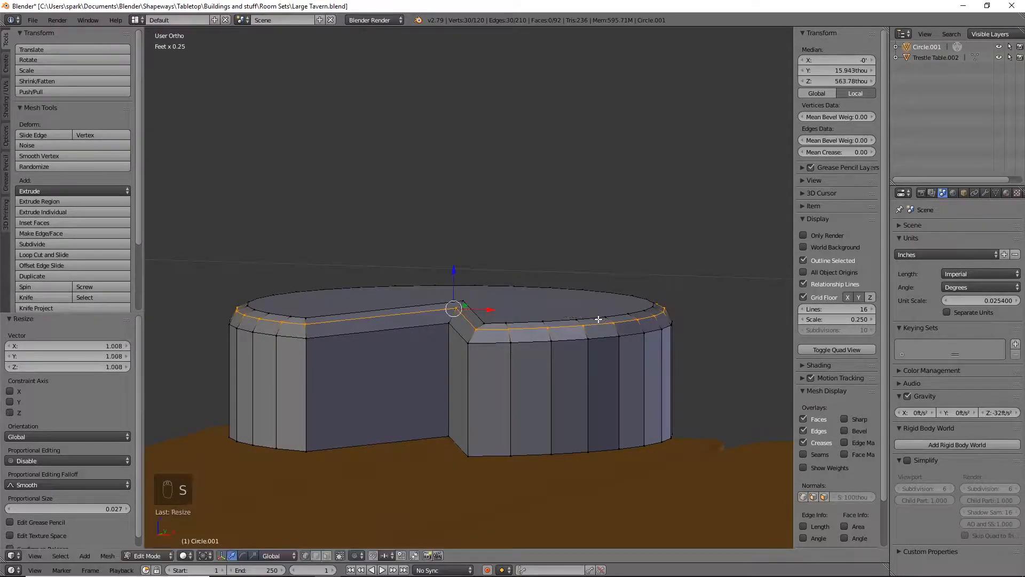
Move the whole notched prop about 930 thou along Y to the end of the tabletop
{"action": "key", "text": "Tab"}
{"action": "middle_click_drag", "start_coordinate": [446, 420], "coordinate": [495, 437]}
{"action": "scroll", "coordinate": [496, 437], "scroll_direction": "down", "scroll_amount": 6}
{"action": "middle_click_drag", "start_coordinate": [438, 370], "coordinate": [413, 263]}
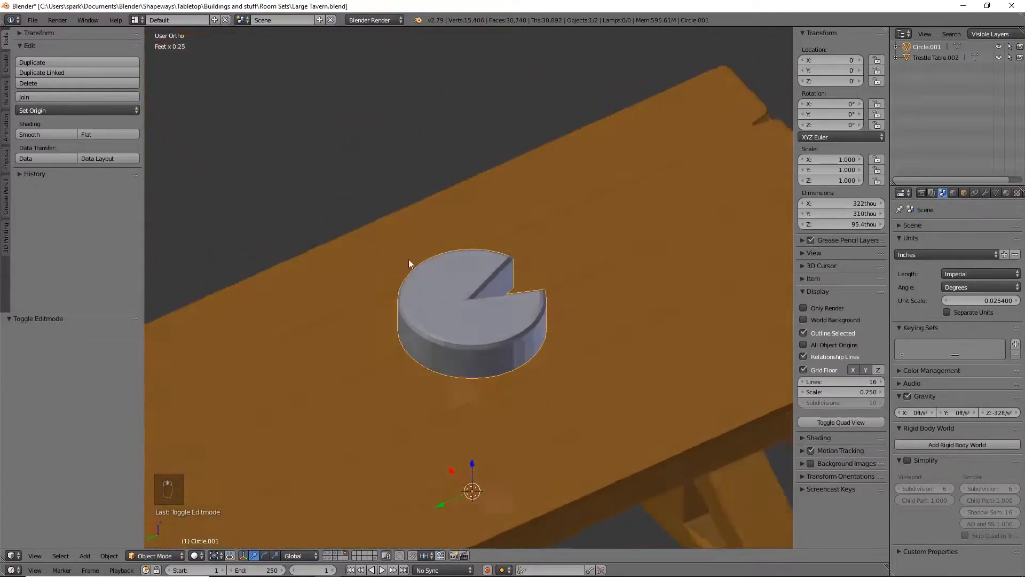
{"action": "scroll", "coordinate": [469, 361], "scroll_direction": "down", "scroll_amount": 4}
{"action": "key", "text": "KP_Decimal"}
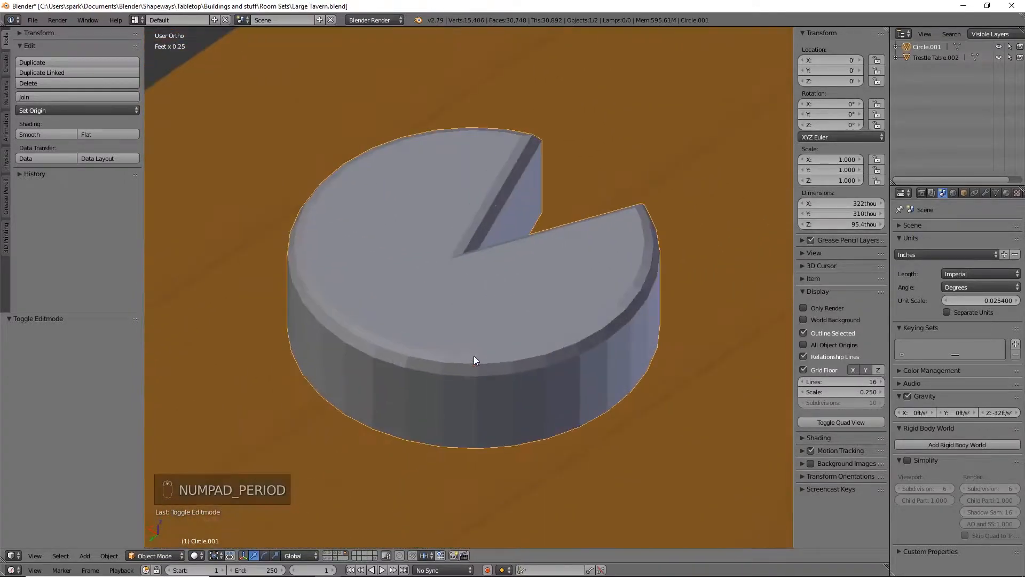
{"action": "scroll", "coordinate": [525, 368], "scroll_direction": "down", "scroll_amount": 6}
{"action": "left_click_drag", "start_coordinate": [430, 367], "coordinate": [363, 467]}
{"action": "middle_click_drag", "start_coordinate": [363, 467], "coordinate": [397, 426]}
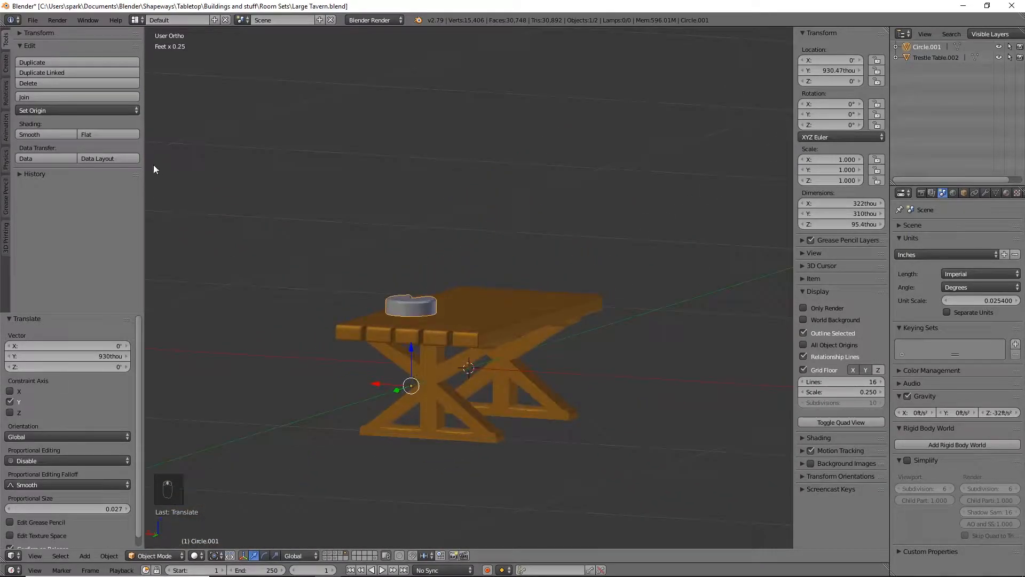
Set the prop's origin to its geometry and lower it about 114 thou along Z onto the tabletop
{"action": "left_click", "coordinate": [64, 112]}
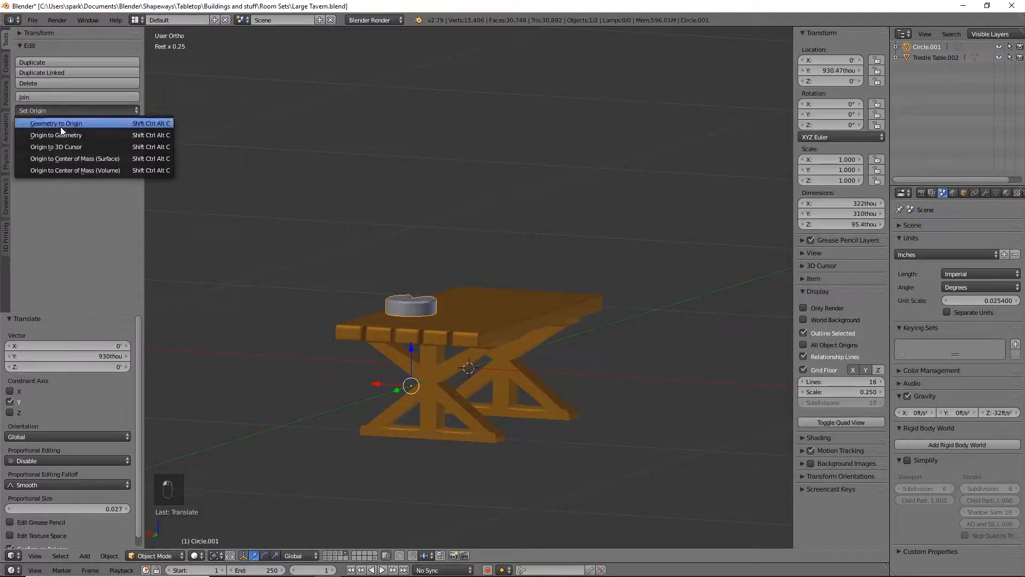
{"action": "left_click", "coordinate": [63, 136]}
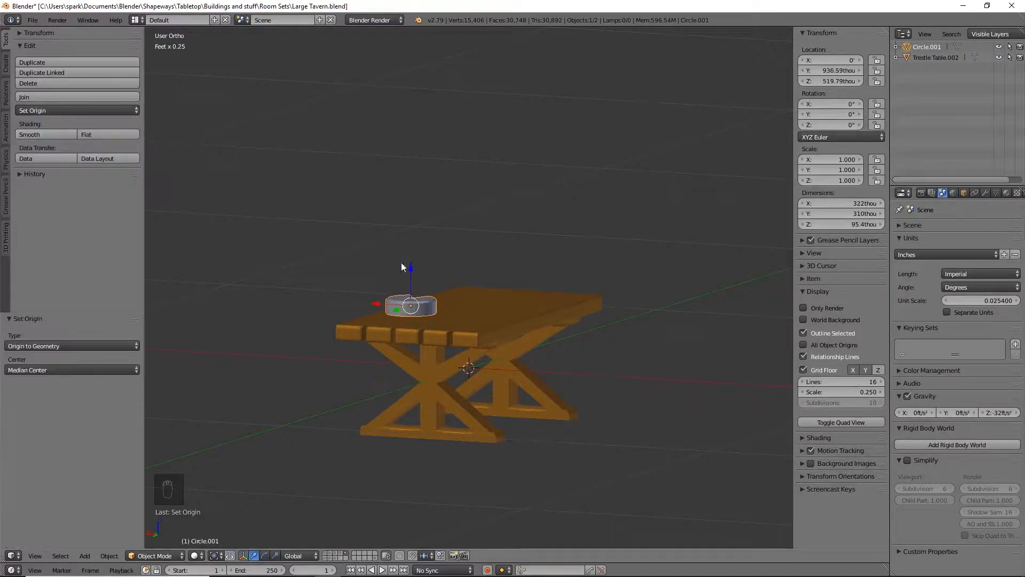
{"action": "left_click", "coordinate": [421, 283]}
{"action": "middle_click_drag", "start_coordinate": [421, 283], "coordinate": [389, 353]}
In top view, place the prop near the table's corner at about X 317, Y 784 thou, rotated about -40.4° around Z
{"action": "key", "text": "KP_7"}
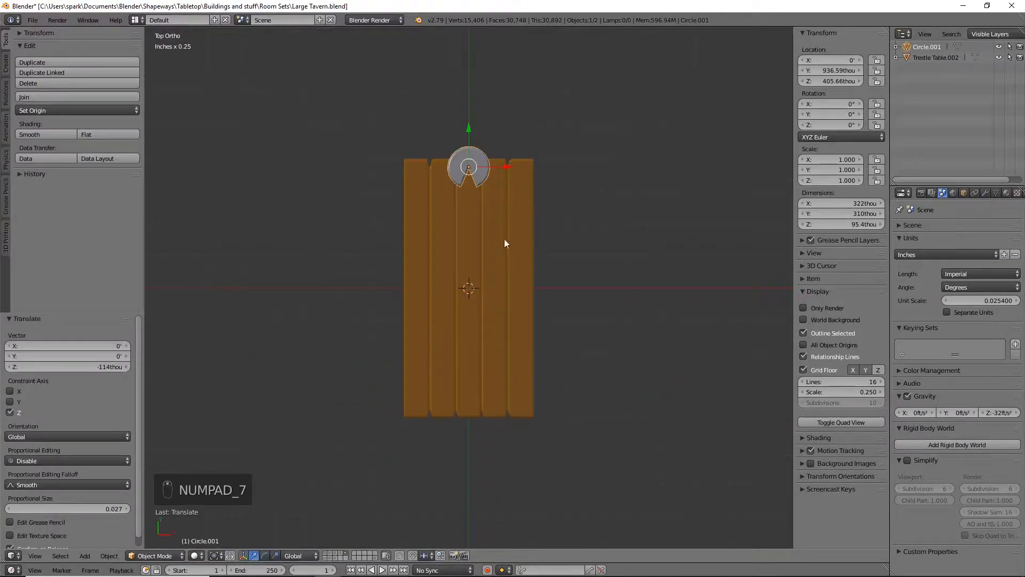
{"action": "key", "text": "g"}
{"action": "left_click", "coordinate": [622, 271]}
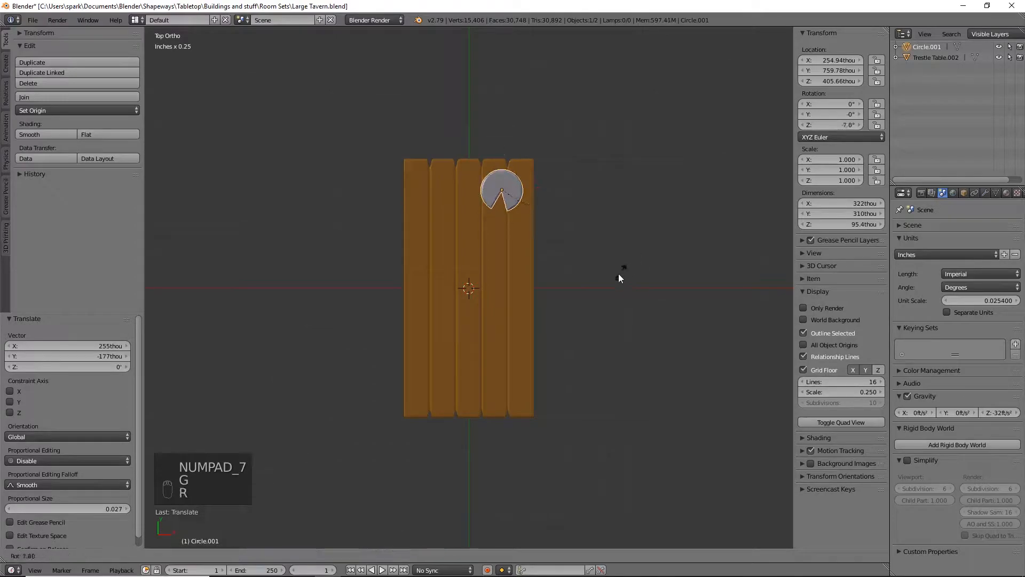
{"action": "key", "text": "r"}
{"action": "left_click", "coordinate": [549, 297]}
{"action": "key", "text": "g"}
{"action": "left_click", "coordinate": [540, 278]}
Examine in front wireframe view and from an angle how the prop's base meets the tabletop
{"action": "middle_click_drag", "start_coordinate": [540, 277], "coordinate": [613, 263]}
{"action": "middle_click_drag", "start_coordinate": [410, 324], "coordinate": [459, 354], "text": "shift"}
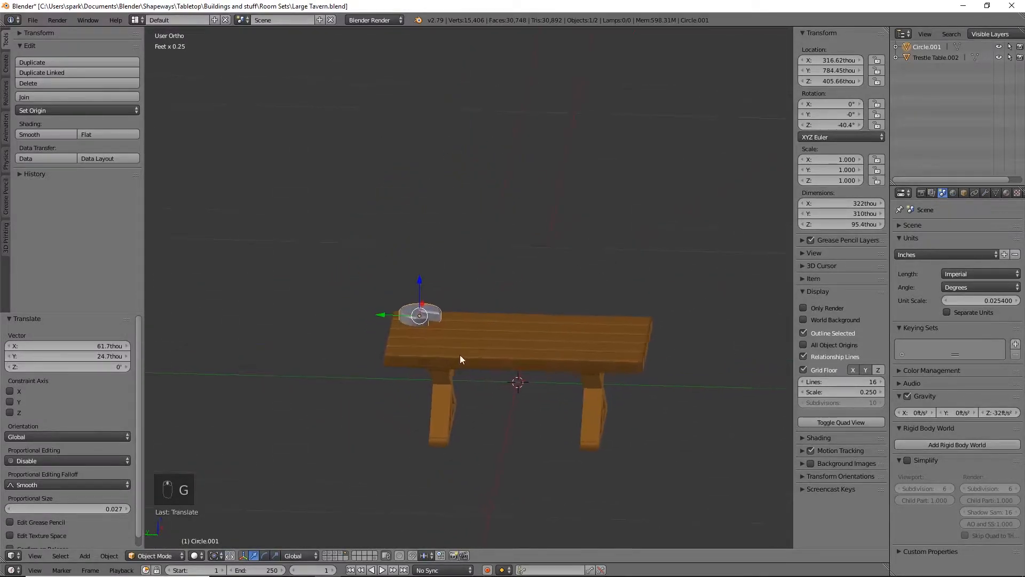
{"action": "scroll", "coordinate": [460, 354], "scroll_direction": "up", "scroll_amount": 6}
{"action": "key", "text": "KP_1"}
{"action": "middle_click_drag", "start_coordinate": [675, 461], "coordinate": [582, 372], "text": "shift"}
{"action": "key", "text": "z"}
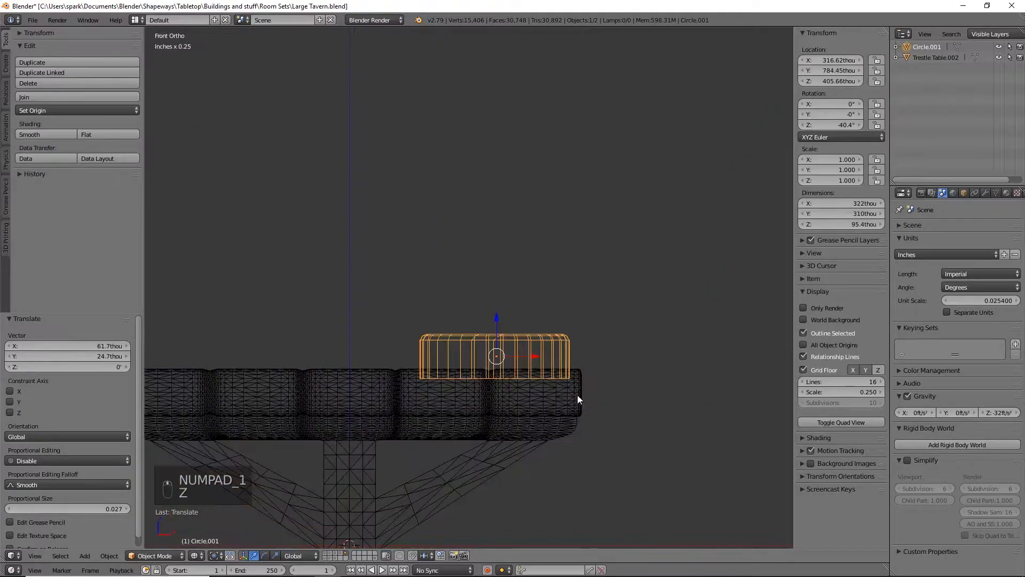
{"action": "scroll", "coordinate": [578, 389], "scroll_direction": "up", "scroll_amount": 5}
{"action": "middle_click_drag", "start_coordinate": [573, 496], "coordinate": [542, 406], "text": "shift"}
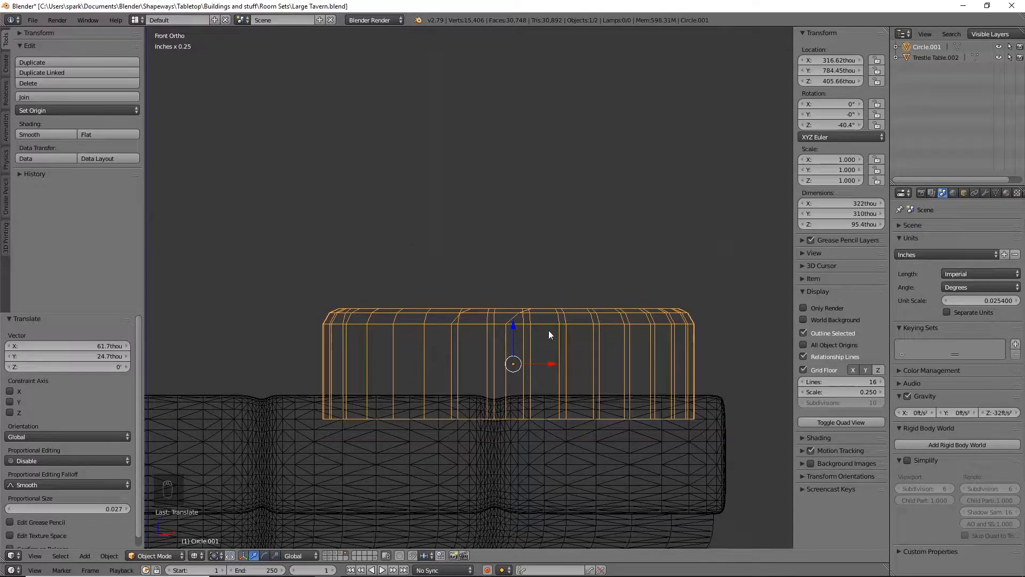
{"action": "key", "text": "z"}
{"action": "middle_click_drag", "start_coordinate": [542, 349], "coordinate": [436, 332]}
{"action": "scroll", "coordinate": [406, 417], "scroll_direction": "down", "scroll_amount": 3}
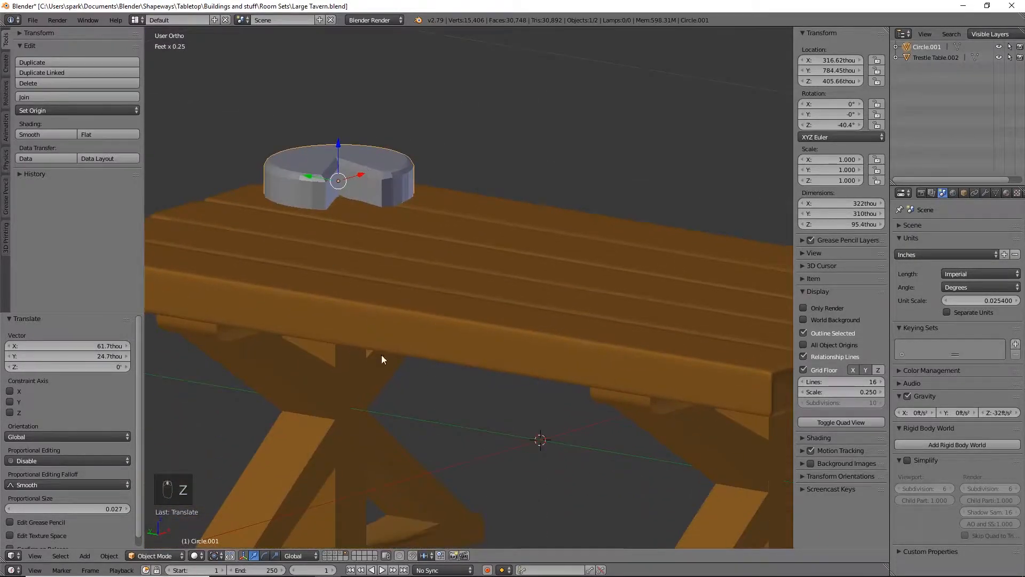
Add a 32-vertex circle with 3-inch radius and Triangle Fan fill, and raise it about 1.61 inches along Z
{"action": "key", "text": "Delete"}
{"action": "key", "text": "KP_7"}
{"action": "middle_click_drag", "start_coordinate": [467, 403], "coordinate": [551, 339]}
{"action": "middle_click_drag", "start_coordinate": [558, 412], "coordinate": [496, 181], "text": "shift"}
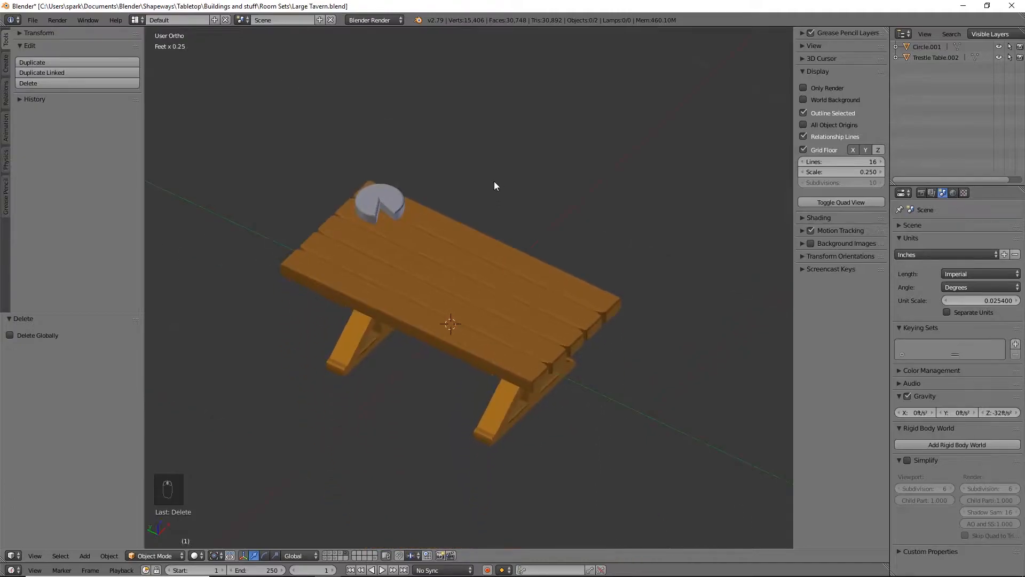
{"action": "key", "text": "shift+a"}
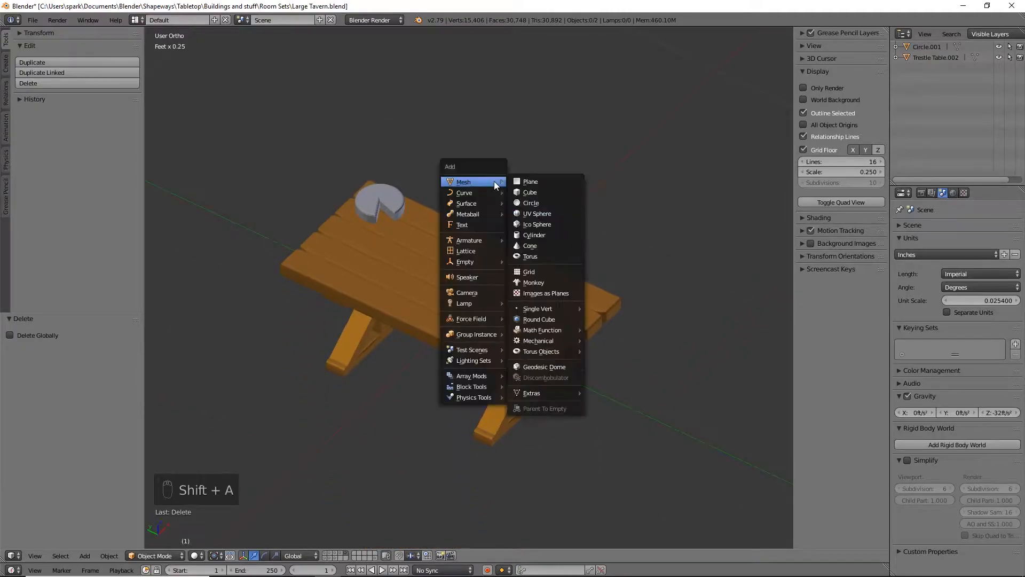
{"action": "left_click", "coordinate": [566, 202]}
{"action": "scroll", "coordinate": [539, 240], "scroll_direction": "down", "scroll_amount": 6}
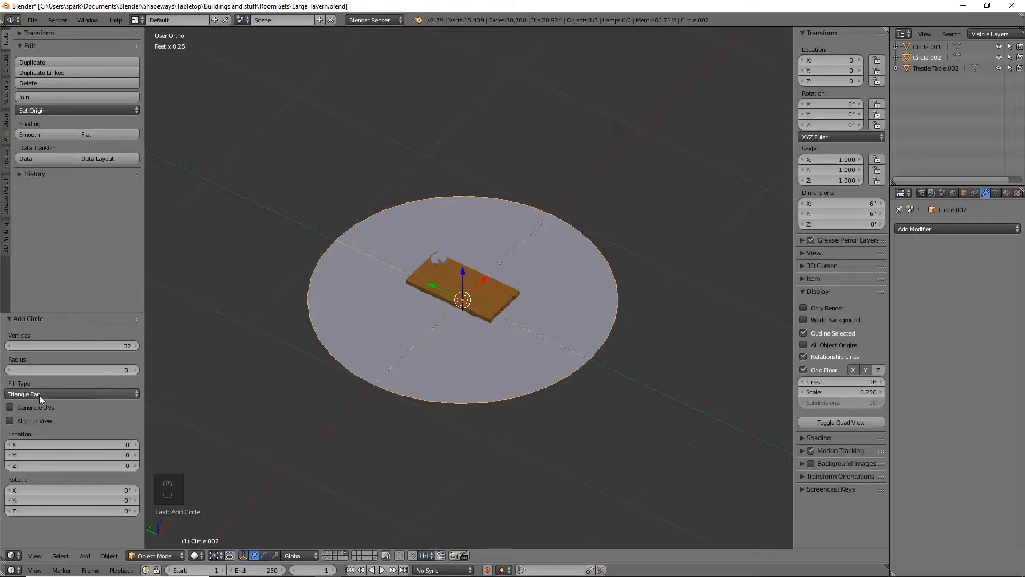
{"action": "key", "text": "g"}
{"action": "key", "text": "z"}
{"action": "left_click", "coordinate": [467, 204]}
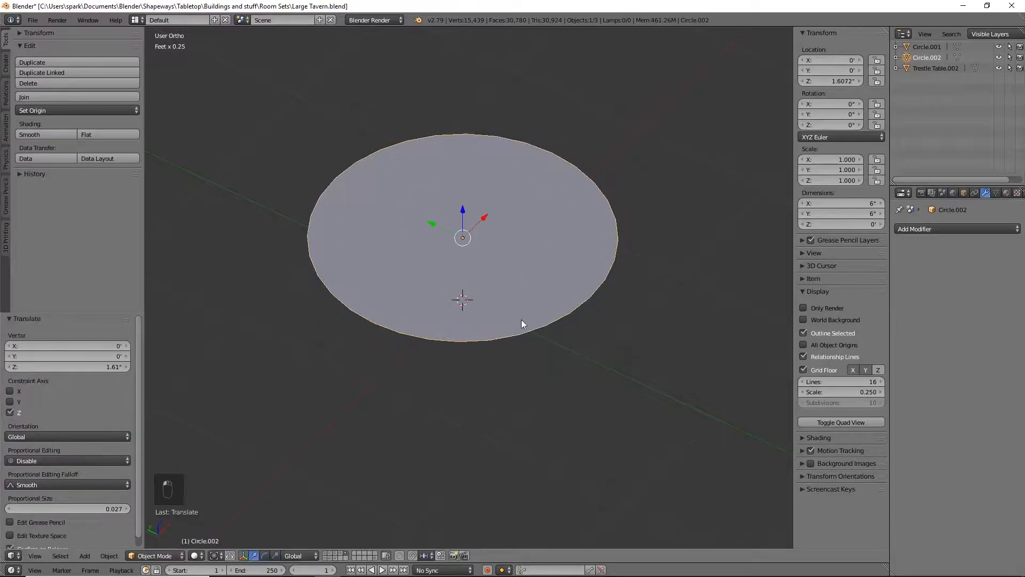
Extrude the new circle's outer edge loop about 2.34 inches straight down to form a side wall
{"action": "scroll", "coordinate": [499, 181], "scroll_direction": "down", "scroll_amount": 1}
{"action": "middle_click_drag", "start_coordinate": [500, 181], "coordinate": [489, 239], "text": "shift"}
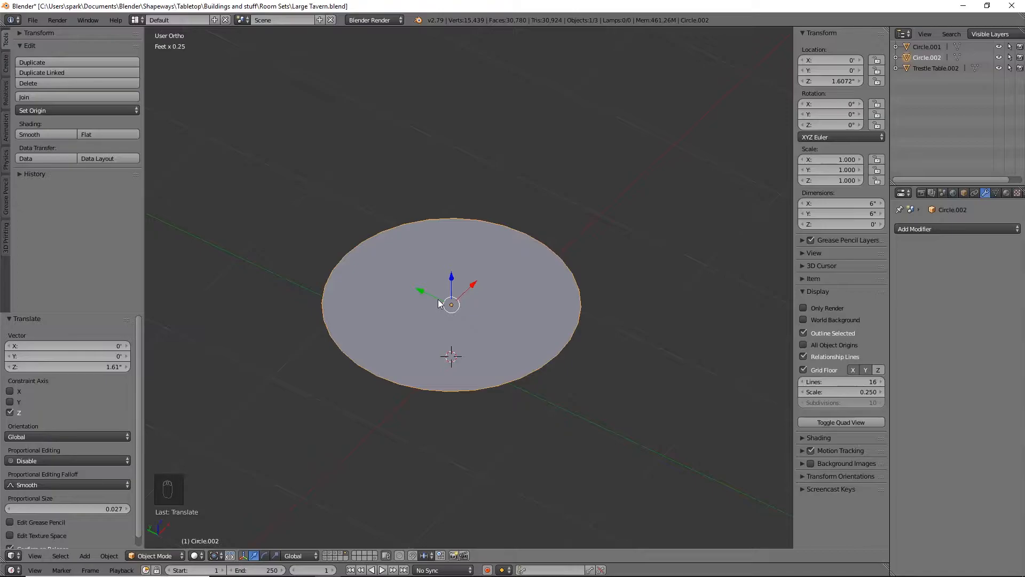
{"action": "key", "text": "Tab"}
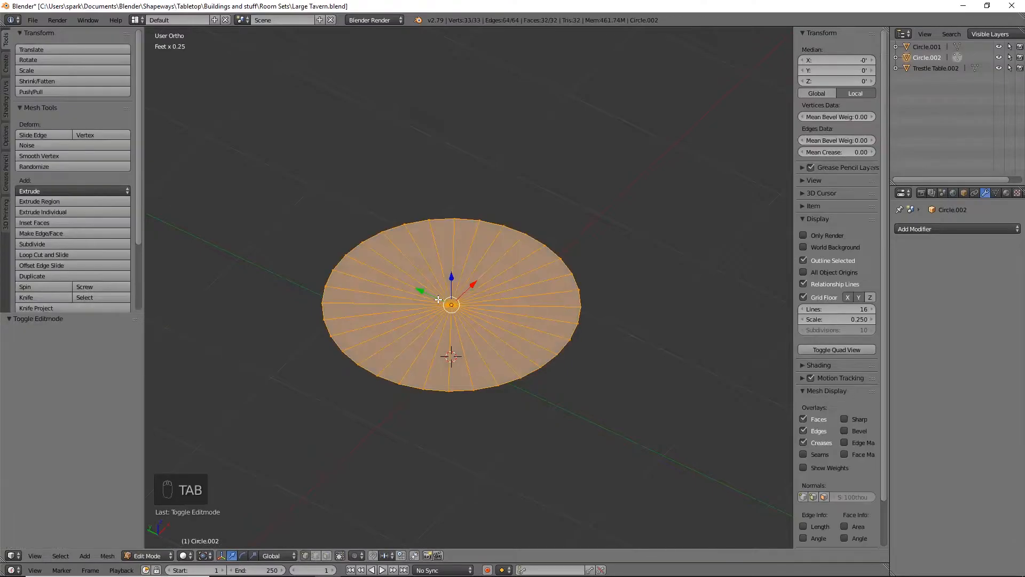
{"action": "right_click", "coordinate": [490, 384], "text": "alt"}
{"action": "scroll", "coordinate": [514, 356], "scroll_direction": "up", "scroll_amount": 2}
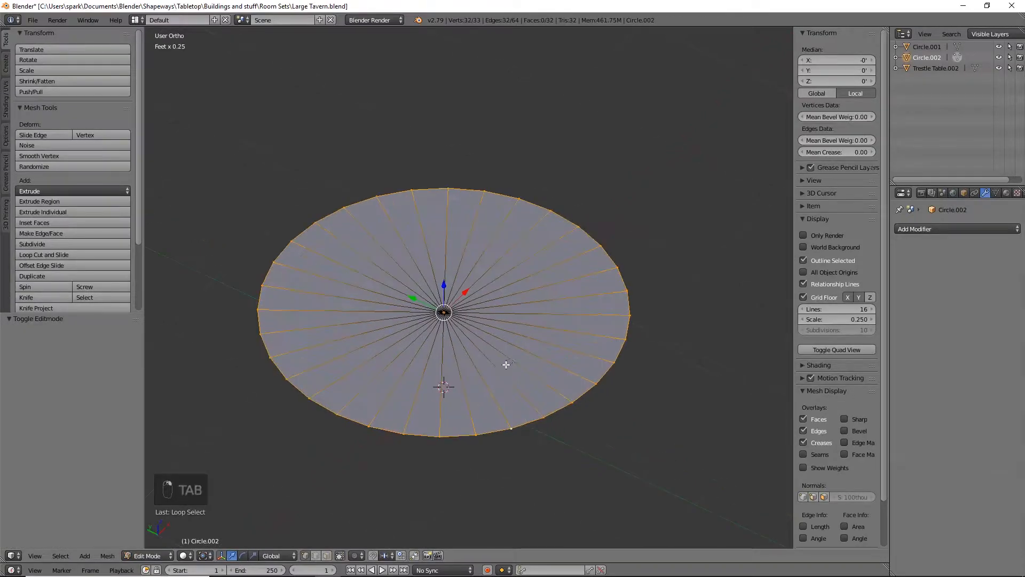
{"action": "key", "text": "e"}
{"action": "key", "text": "g"}
{"action": "key", "text": "z"}
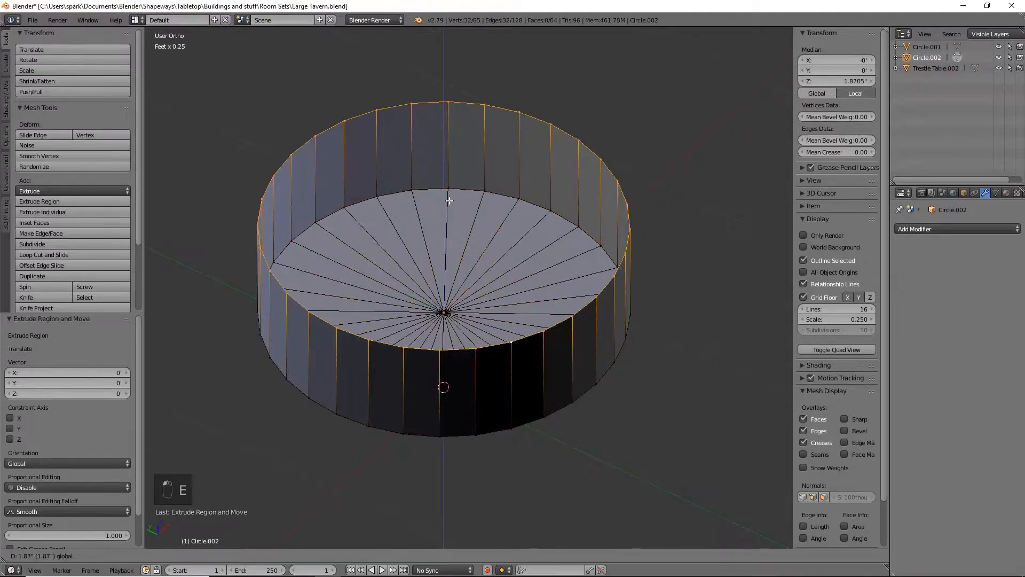
{"action": "left_click", "coordinate": [524, 394]}
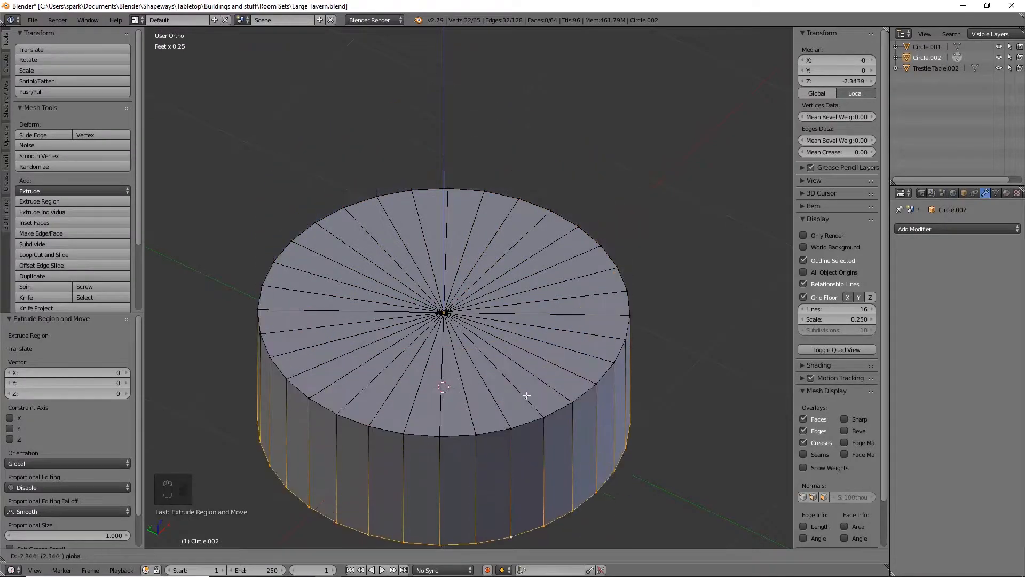
Select the whole cylinder mesh and rotate it 180° in front view so its open side faces up
{"action": "key", "text": "a"}
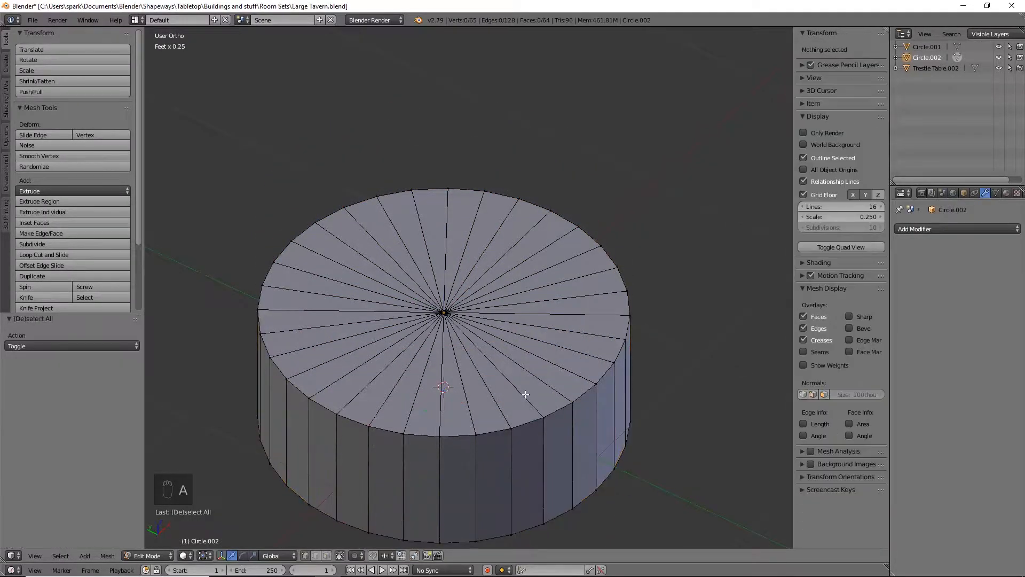
{"action": "key", "text": "a"}
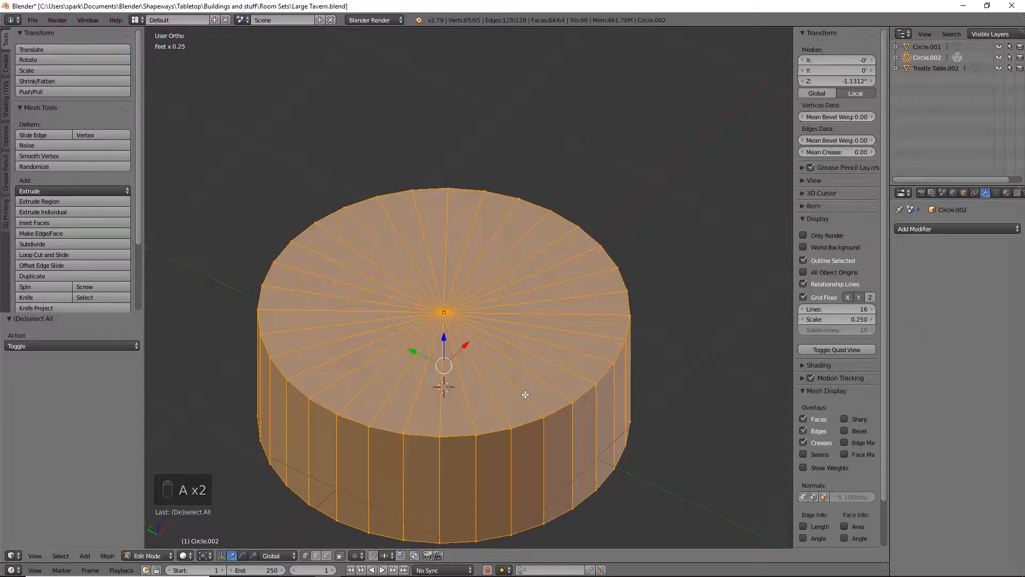
{"action": "key", "text": "KP_1"}
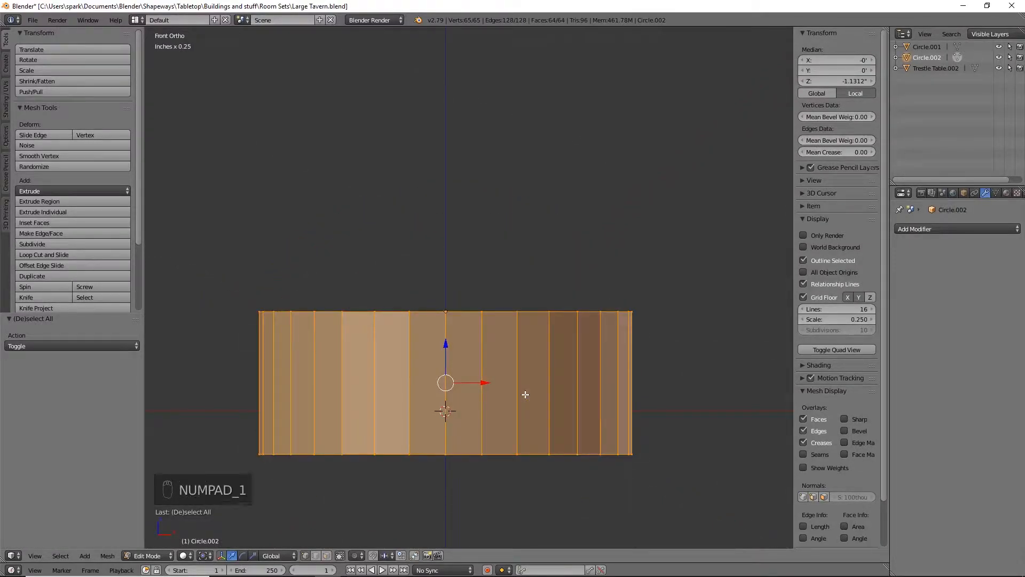
{"action": "type", "text": "r"}
{"action": "type", "text": "180"}
{"action": "key", "text": "Return"}
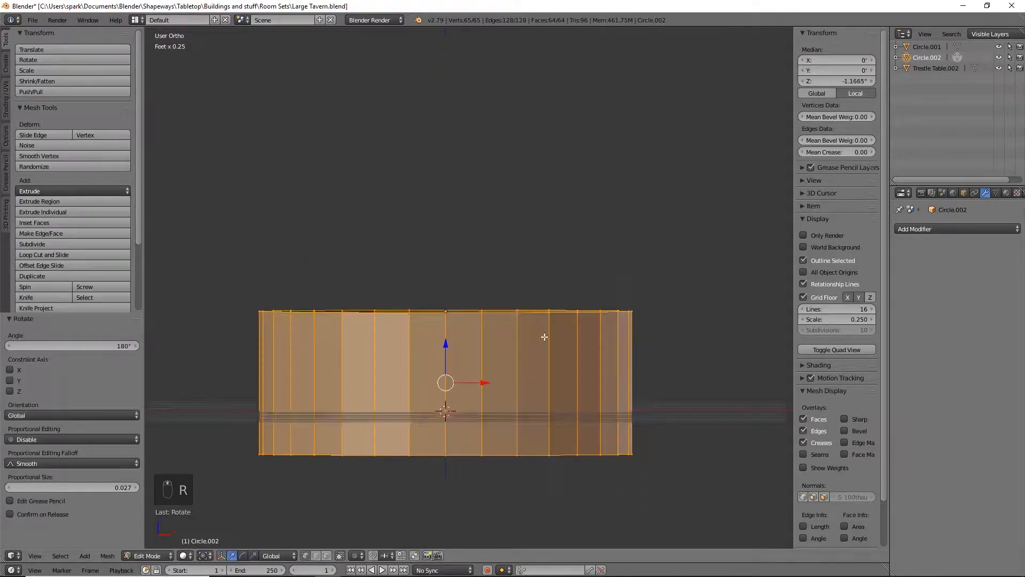
{"action": "middle_click_drag", "start_coordinate": [544, 335], "coordinate": [552, 370]}
{"action": "scroll", "coordinate": [551, 371], "scroll_direction": "down", "scroll_amount": 2}
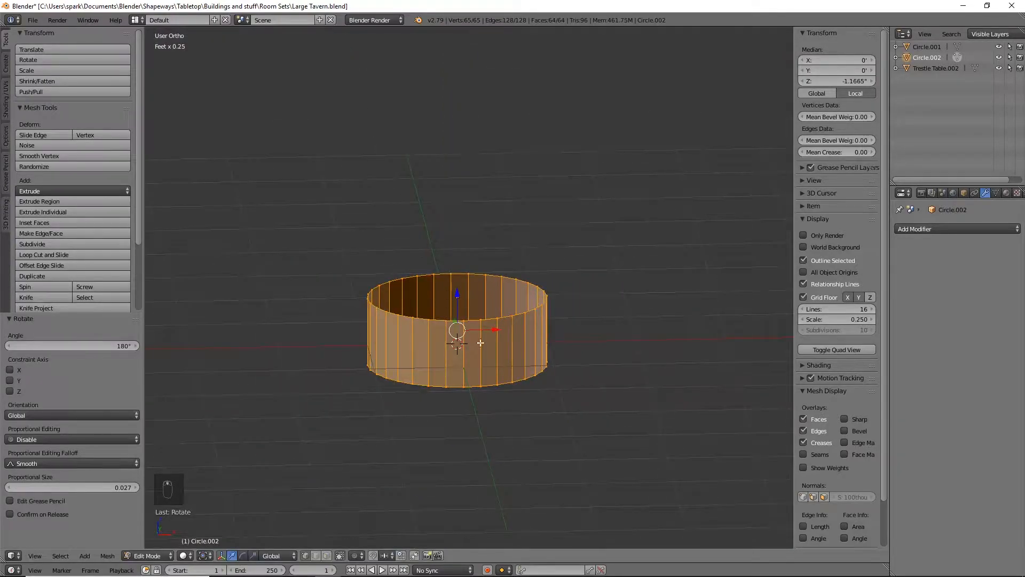
In front view, lower the open upper rim loop along Z until the wall is about a quarter of its height
{"action": "scroll", "coordinate": [483, 374], "scroll_direction": "up", "scroll_amount": 5}
{"action": "key", "text": "KP_1"}
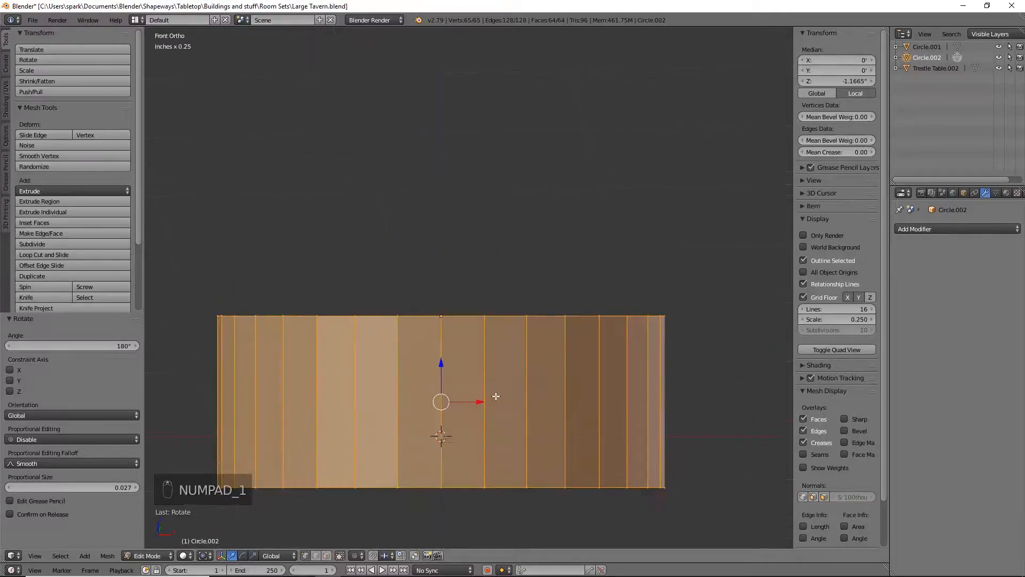
{"action": "middle_click_drag", "start_coordinate": [488, 335], "coordinate": [513, 252], "text": "shift"}
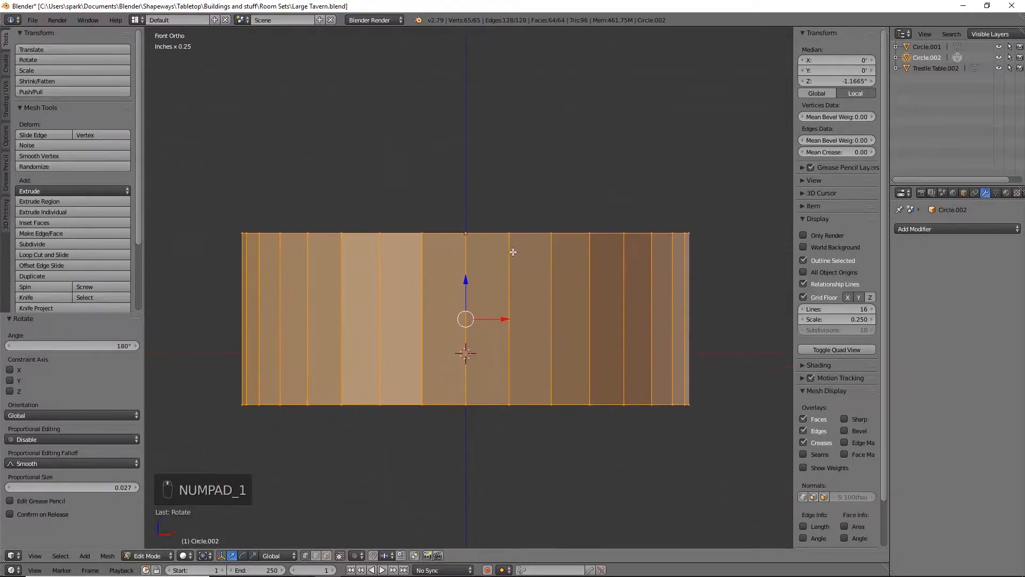
{"action": "key", "text": "n"}
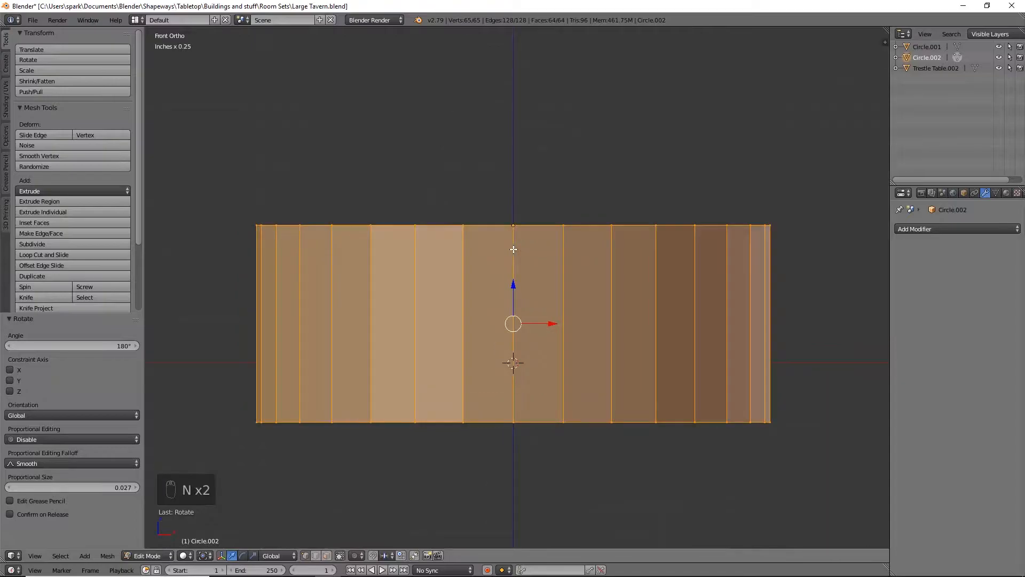
{"action": "right_click", "coordinate": [550, 225], "text": "alt"}
{"action": "left_click_drag", "start_coordinate": [517, 190], "coordinate": [536, 339]}
Extrude the lowered rim loop, raise it 880 thou along Z and scale it inward to about 0.7
{"action": "key", "text": "e"}
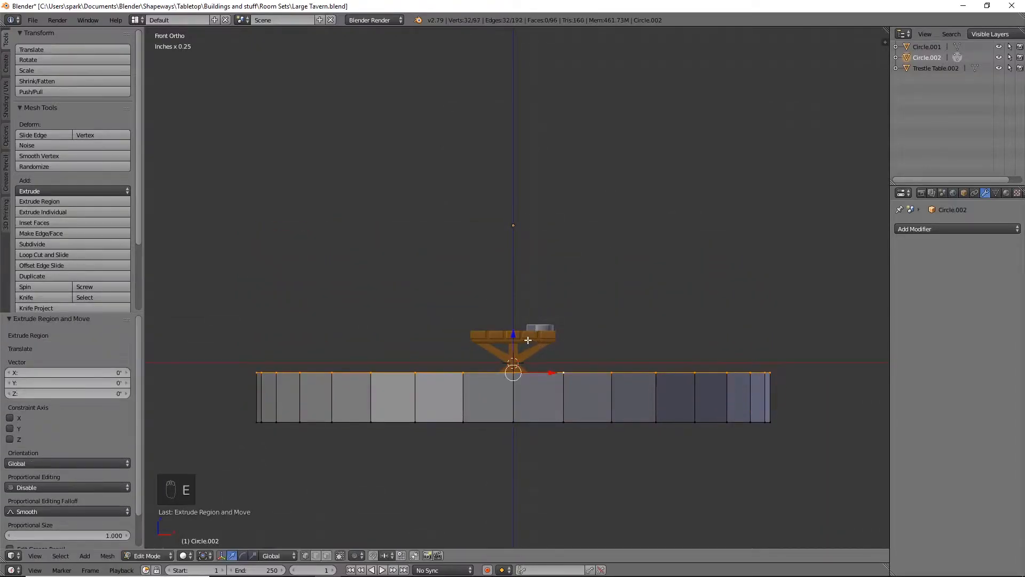
{"action": "left_click", "coordinate": [523, 267]}
{"action": "key", "text": "s"}
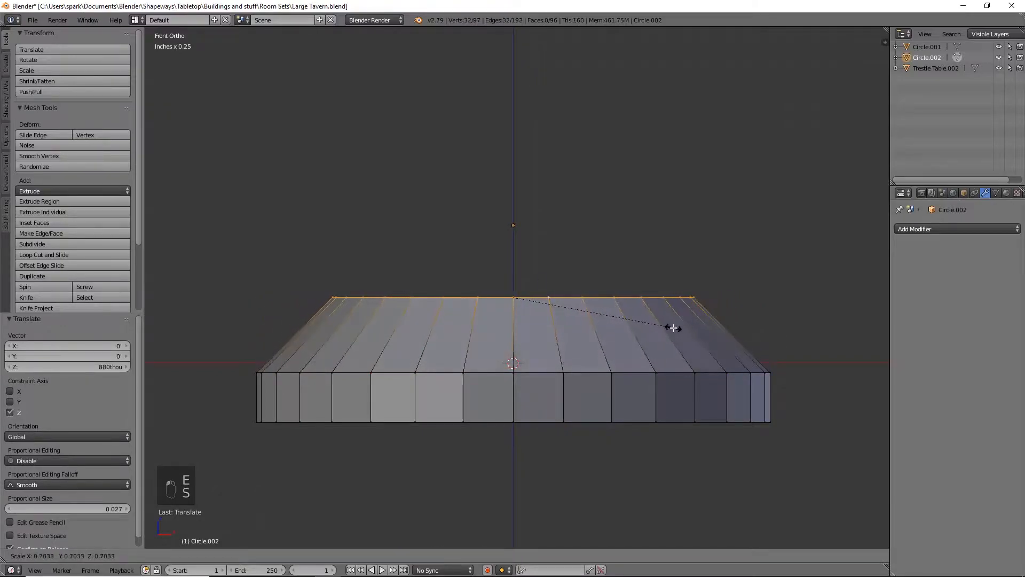
{"action": "left_click", "coordinate": [675, 334]}
Extrude the upper loop upward again, scale it to about 0.407 and lower it 156 thou along Z
{"action": "key", "text": "e"}
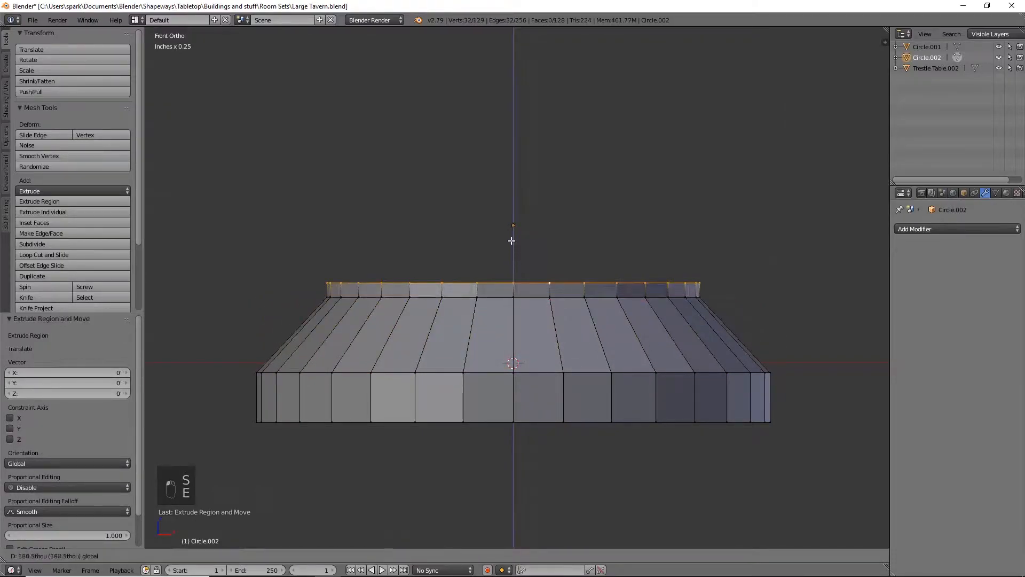
{"action": "left_click", "coordinate": [602, 267]}
{"action": "key", "text": "s"}
{"action": "left_click", "coordinate": [556, 280]}
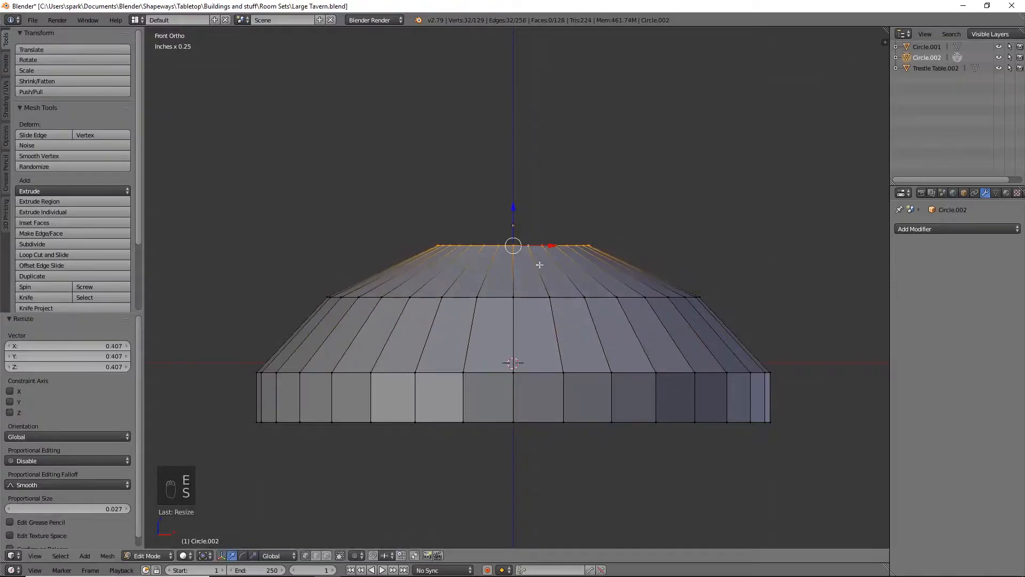
{"action": "left_click_drag", "start_coordinate": [514, 205], "coordinate": [521, 221]}
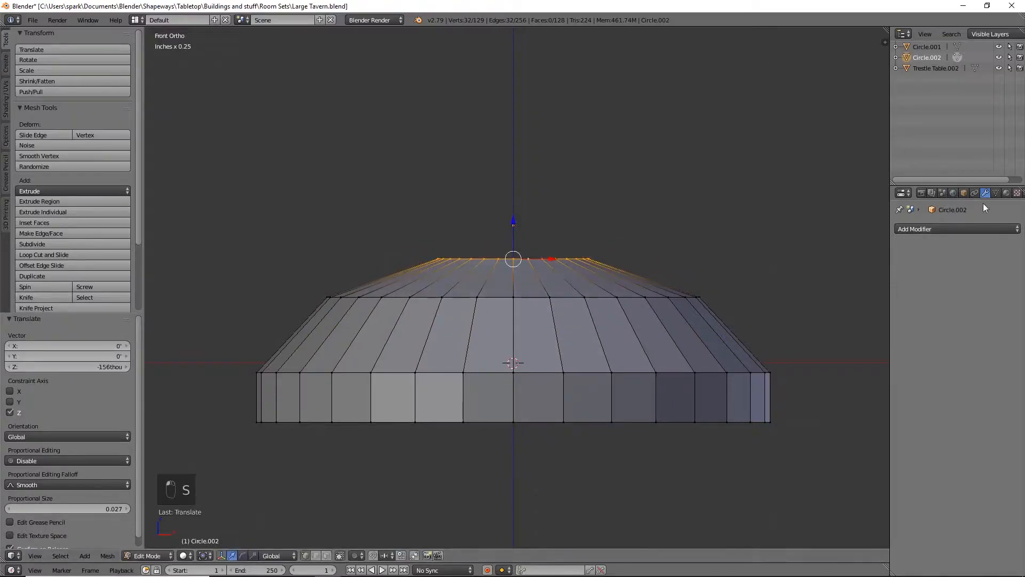
Add a Subdivision Surface modifier to the dome with 2 view subdivisions
{"action": "left_click", "coordinate": [985, 229]}
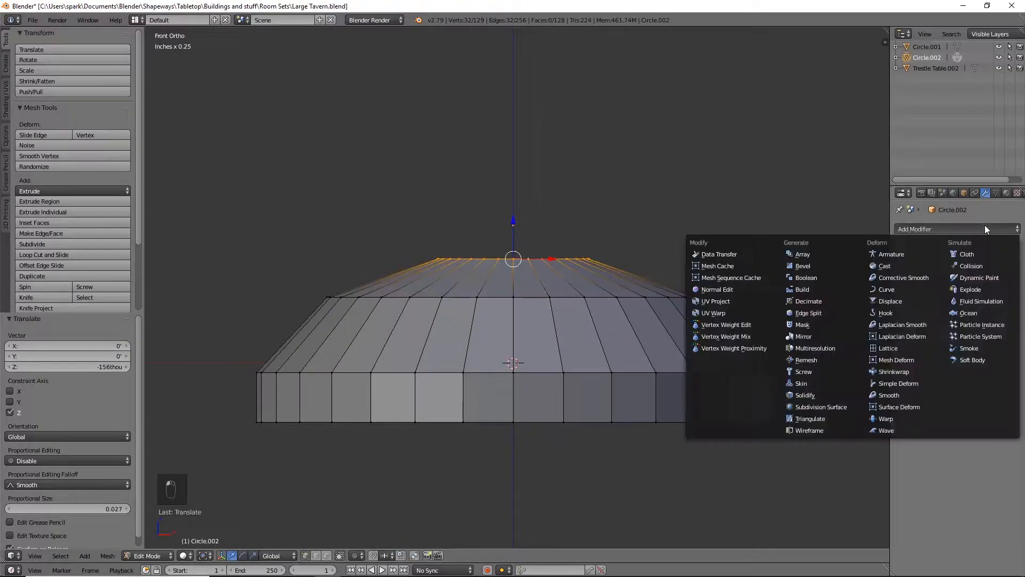
{"action": "left_click", "coordinate": [814, 407]}
{"action": "left_click", "coordinate": [951, 299]}
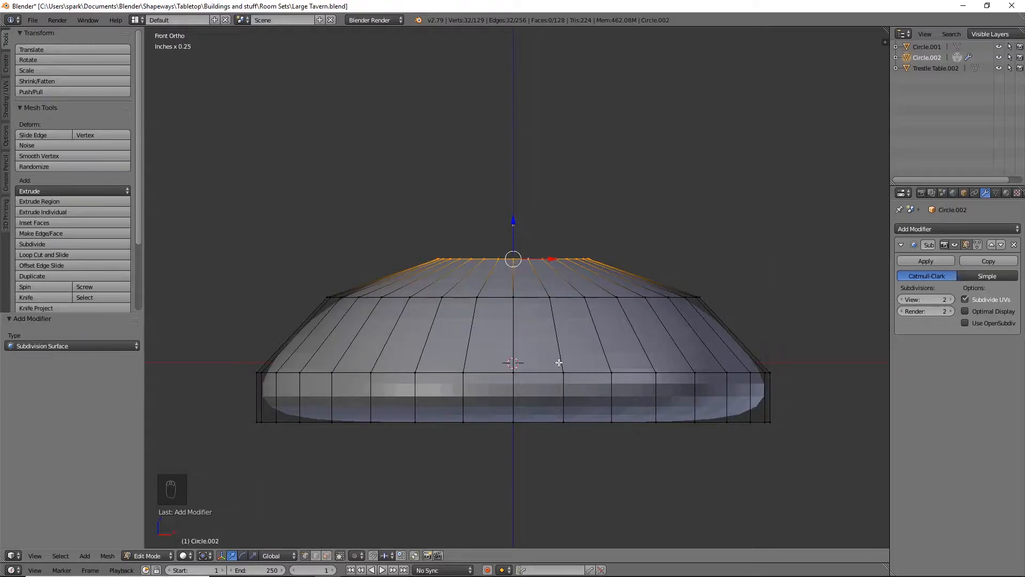
Add one centered edge loop around the dome's lower vertical side wall
{"action": "key", "text": "ctrl+r"}
{"action": "left_click", "coordinate": [469, 399]}
{"action": "right_click", "coordinate": [469, 400]}
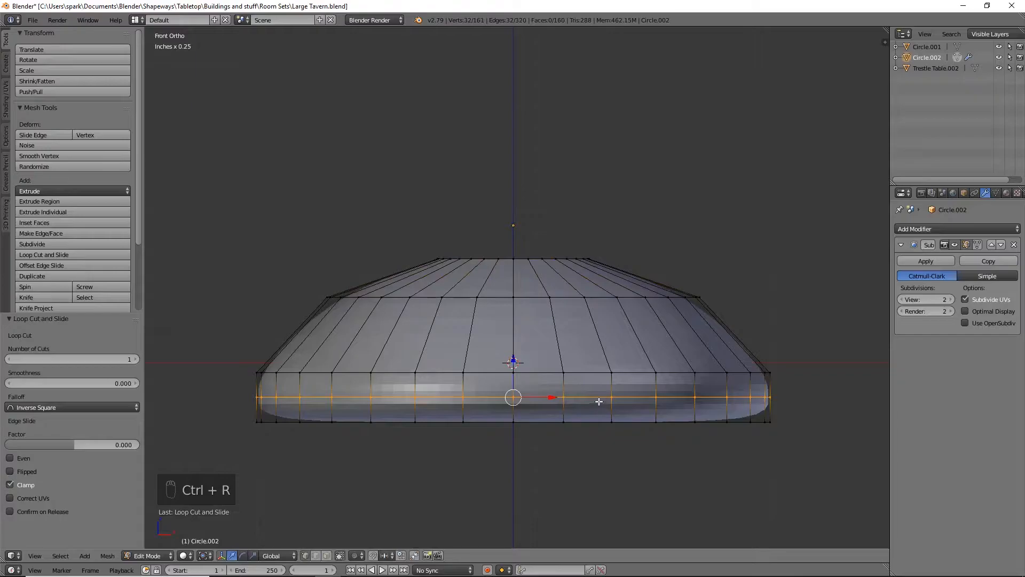
{"action": "middle_click_drag", "start_coordinate": [598, 402], "coordinate": [595, 374], "text": "shift"}
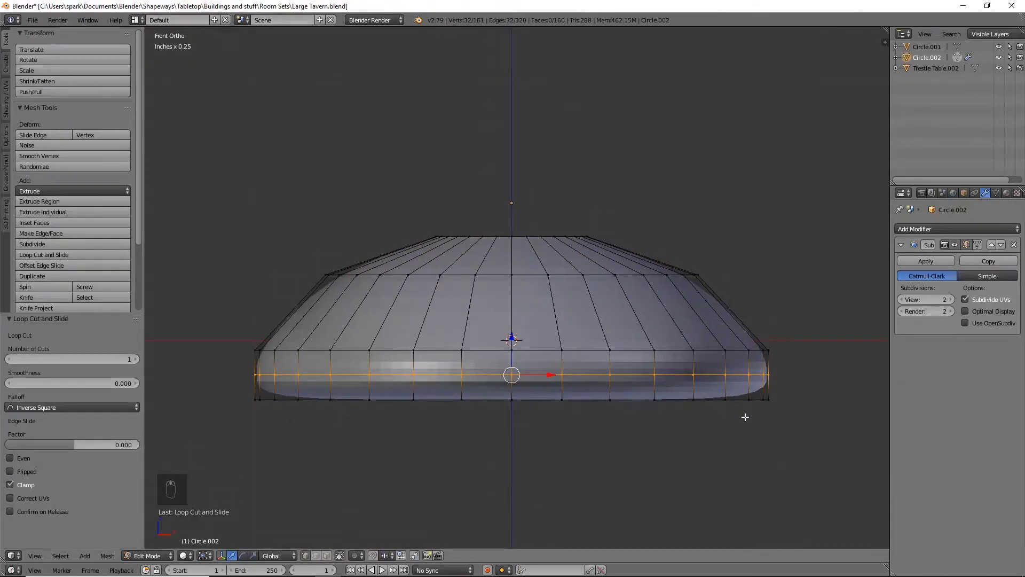
Extrude the dome's uppermost edge loop in place and scale it inward to about 0.097
{"action": "middle_click_drag", "start_coordinate": [551, 461], "coordinate": [536, 312], "text": "ctrl"}
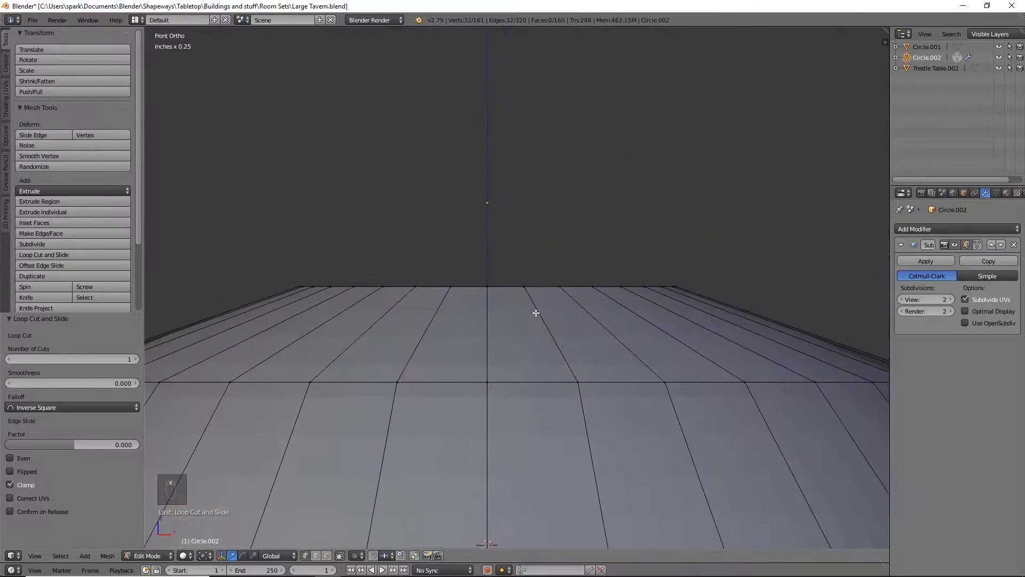
{"action": "right_click", "coordinate": [511, 286], "text": "alt"}
{"action": "key", "text": "e"}
{"action": "right_click", "coordinate": [541, 297]}
{"action": "key", "text": "s"}
{"action": "left_click", "coordinate": [513, 272]}
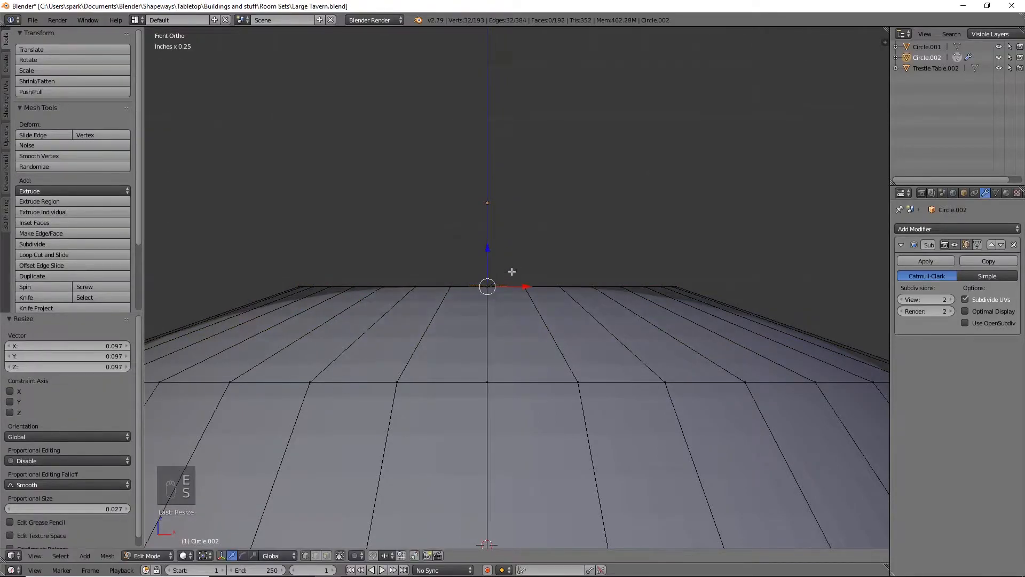
{"action": "key", "text": "KP_7"}
{"action": "scroll", "coordinate": [512, 262], "scroll_direction": "down", "scroll_amount": 3}
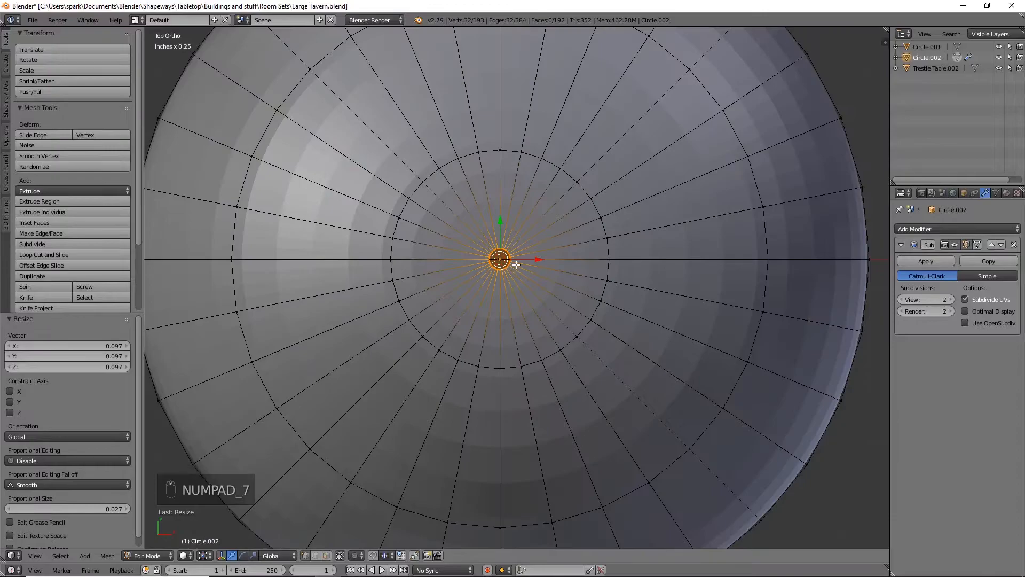
Try extruding the small center loop in place and merging it at center, and undo both operations
{"action": "key", "text": "e"}
{"action": "right_click", "coordinate": [517, 299]}
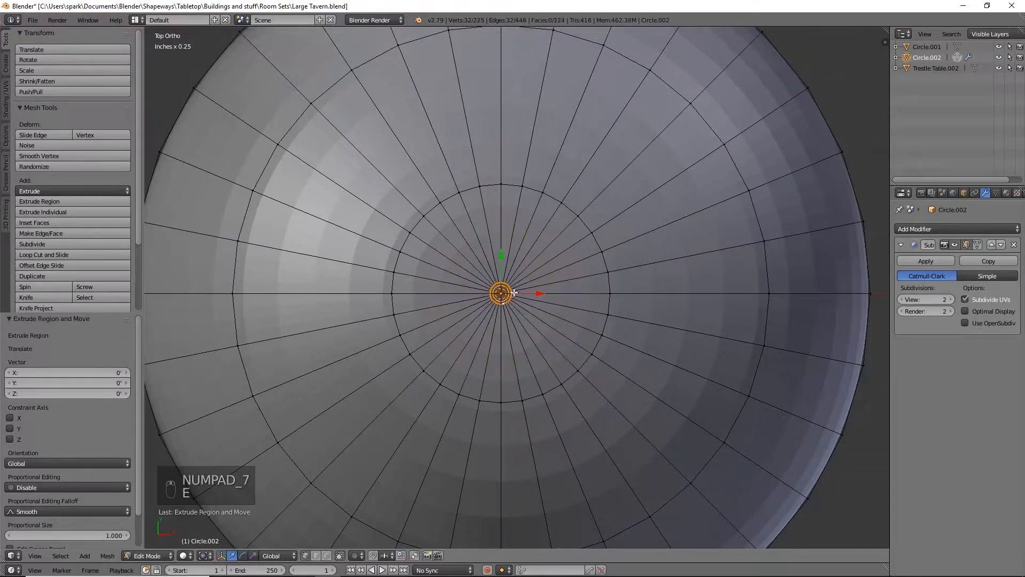
{"action": "key", "text": "alt+m"}
{"action": "left_click", "coordinate": [481, 280]}
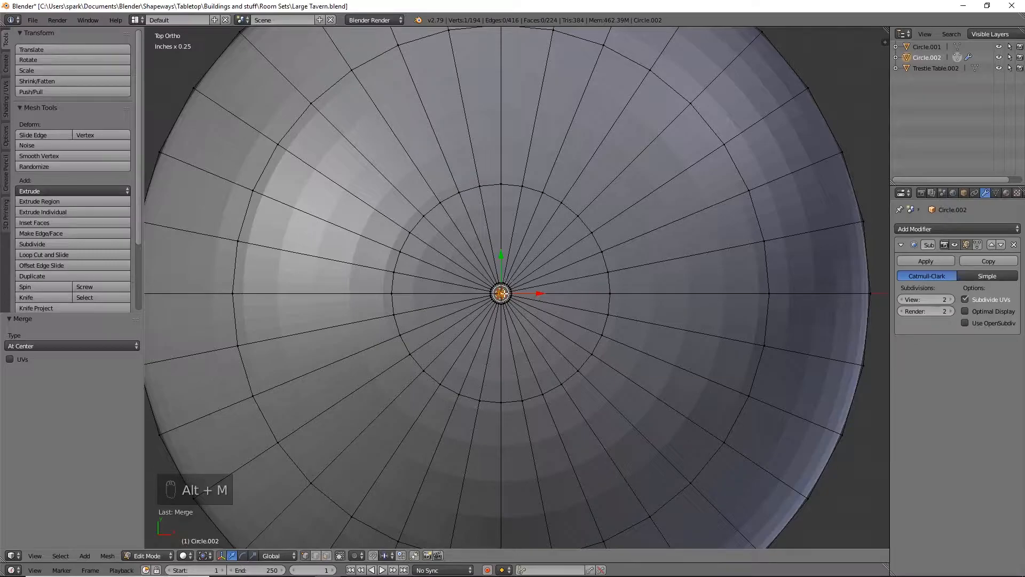
{"action": "key", "text": "ctrl+z"}
{"action": "key", "text": "ctrl+z"}
Merge the small center loop's vertices at center to close the dome, and view the shape from an angle
{"action": "key", "text": "alt+m"}
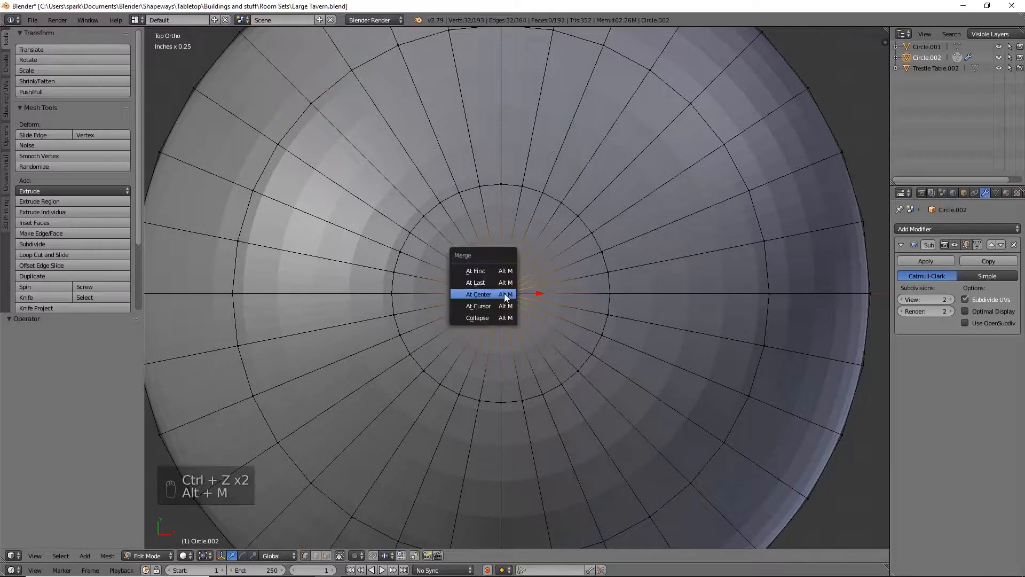
{"action": "left_click", "coordinate": [503, 293]}
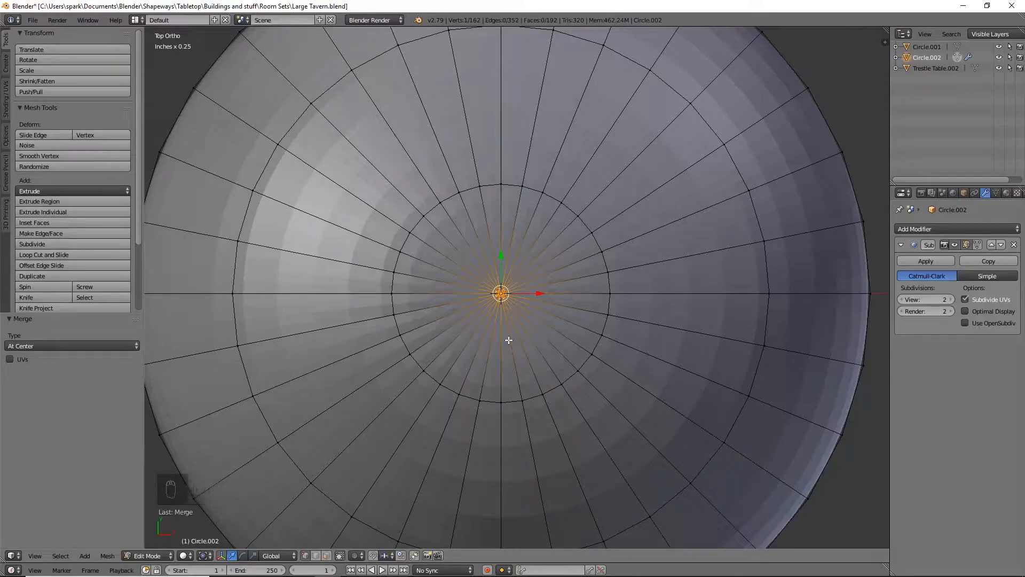
{"action": "scroll", "coordinate": [508, 340], "scroll_direction": "down", "scroll_amount": 4}
{"action": "middle_click_drag", "start_coordinate": [499, 344], "coordinate": [611, 194]}
{"action": "middle_click_drag", "start_coordinate": [609, 235], "coordinate": [608, 235]}
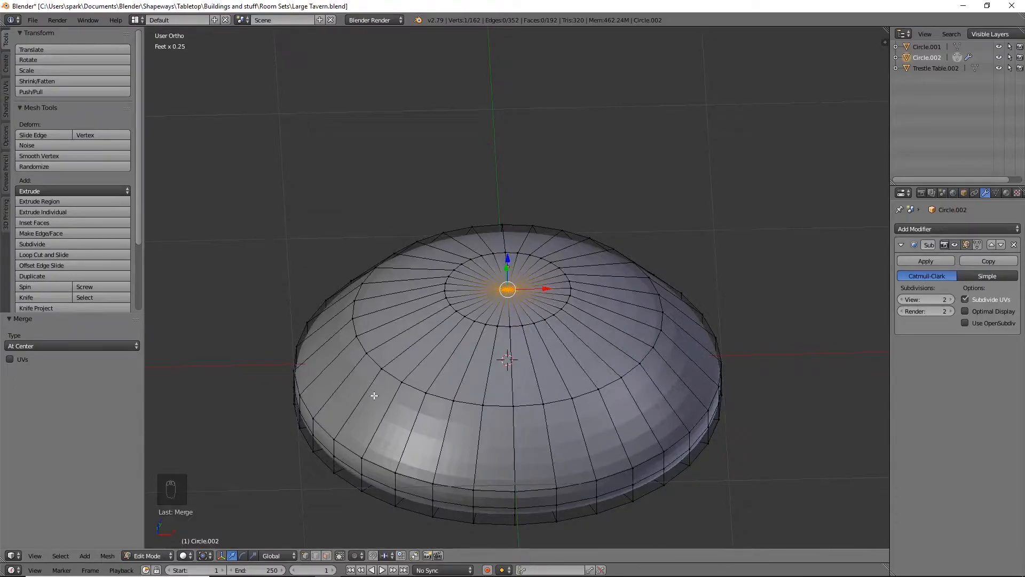
{"action": "key", "text": "KP_7"}
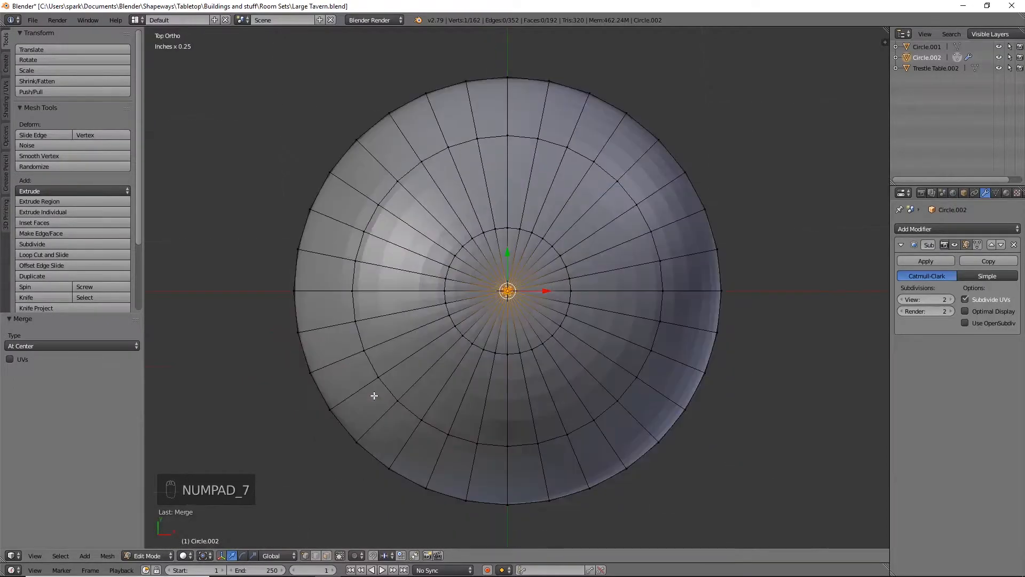
{"action": "scroll", "coordinate": [520, 333], "scroll_direction": "up", "scroll_amount": 2}
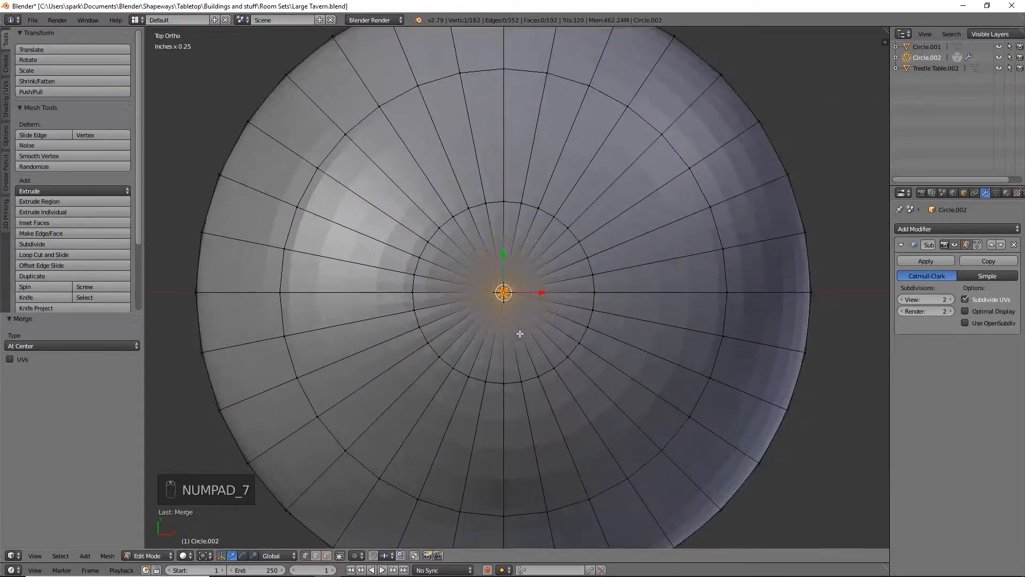
{"action": "middle_click_drag", "start_coordinate": [521, 369], "coordinate": [545, 363], "text": "shift"}
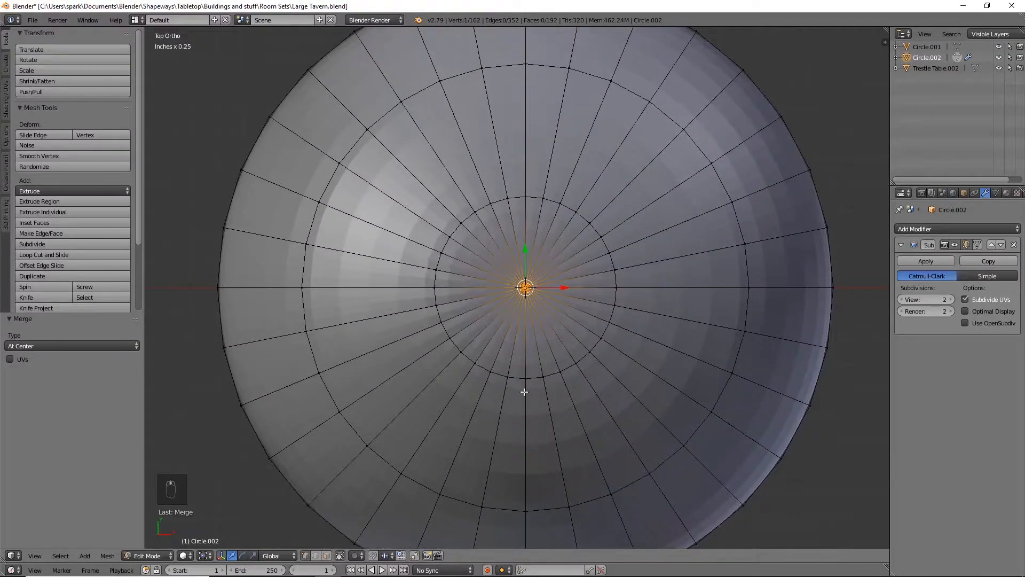
{"action": "left_click", "coordinate": [525, 287]}
{"action": "left_click", "coordinate": [462, 223], "text": "shift"}
{"action": "left_click", "coordinate": [575, 358], "text": "shift"}
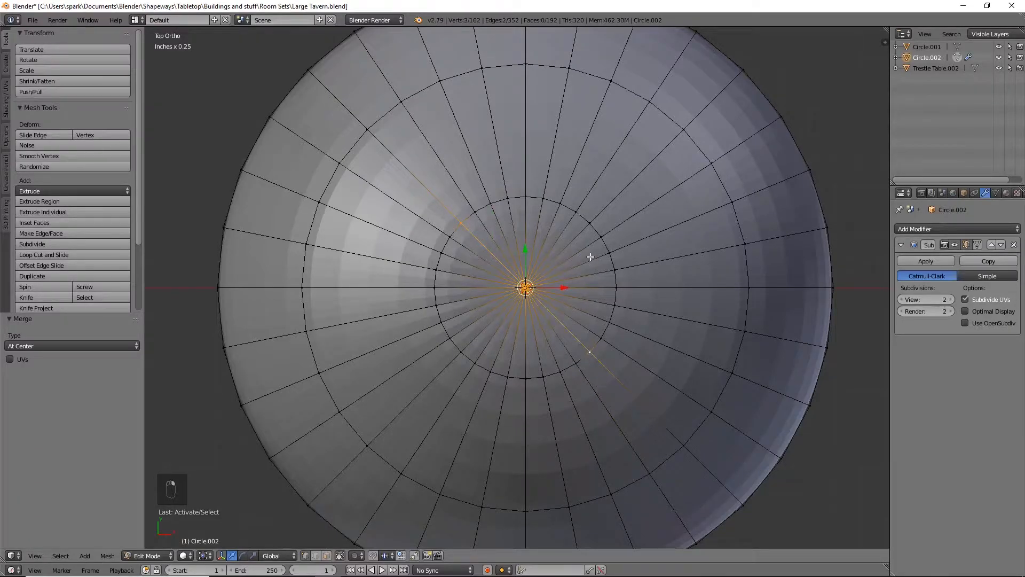
{"action": "left_click", "coordinate": [600, 237], "text": "shift"}
{"action": "left_click", "coordinate": [447, 341], "text": "shift"}
Scale the edge ring around the dome's center point by about 1.67 and lower it 140 thou along Z
{"action": "left_click", "coordinate": [554, 376], "text": "alt"}
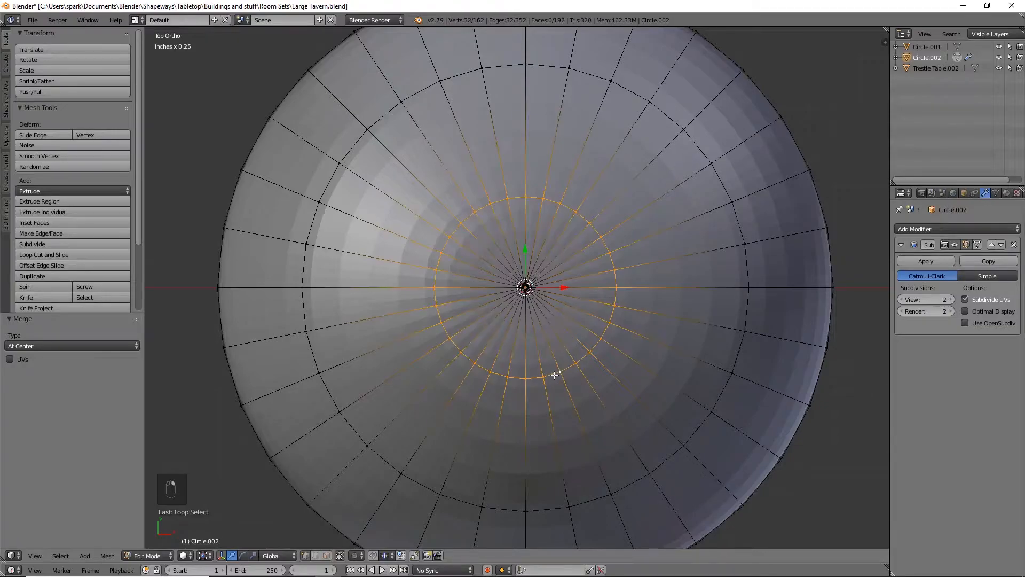
{"action": "key", "text": "s"}
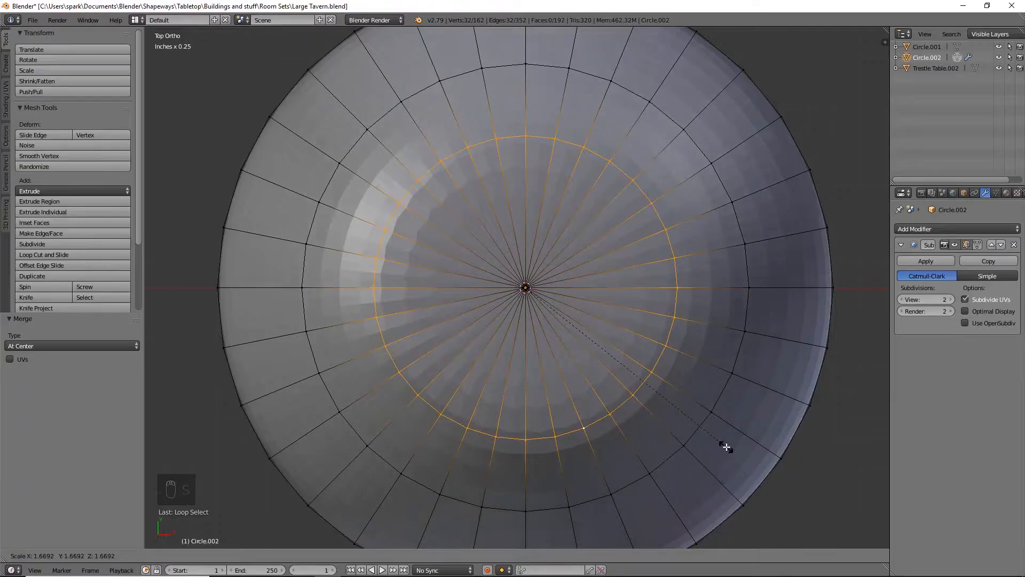
{"action": "left_click", "coordinate": [726, 447]}
{"action": "key", "text": "KP_1"}
{"action": "left_click_drag", "start_coordinate": [514, 246], "coordinate": [476, 352]}
Scale the edge loop at the dome's shoulder by about 1.163 and lower it about 57 thou along Z
{"action": "left_click", "coordinate": [470, 334], "text": "alt"}
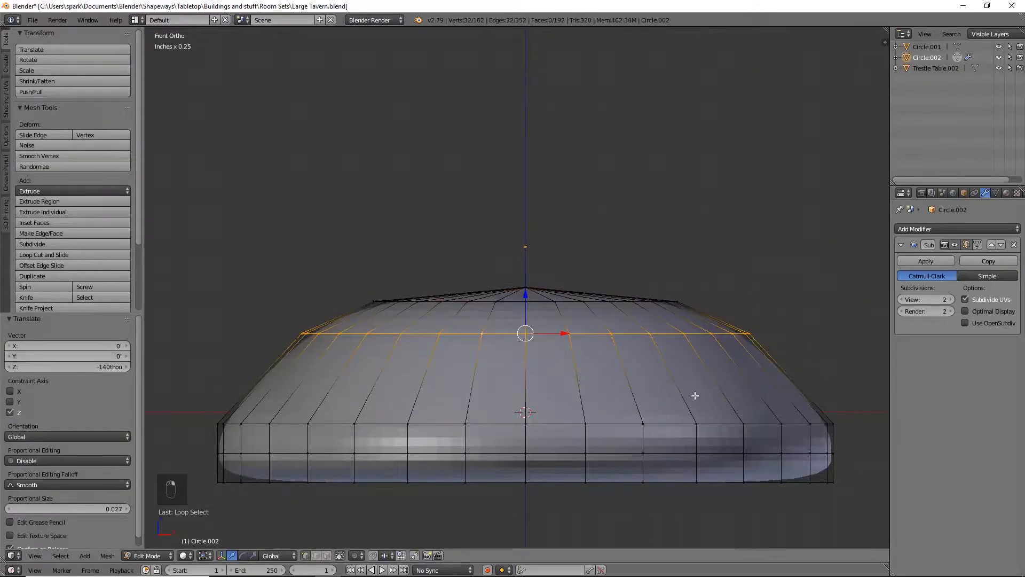
{"action": "key", "text": "s"}
{"action": "left_click", "coordinate": [728, 423]}
{"action": "left_click_drag", "start_coordinate": [526, 295], "coordinate": [526, 301]}
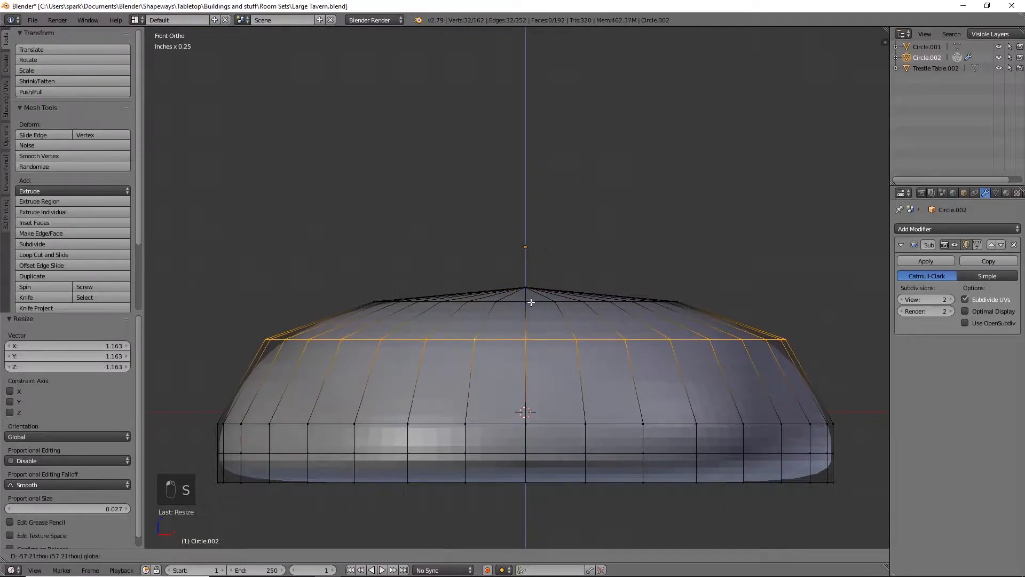
Scale the upper ring nearest the dome's peak by about 1.081 and check the shape from above
{"action": "left_click", "coordinate": [516, 303], "text": "alt"}
{"action": "key", "text": "s"}
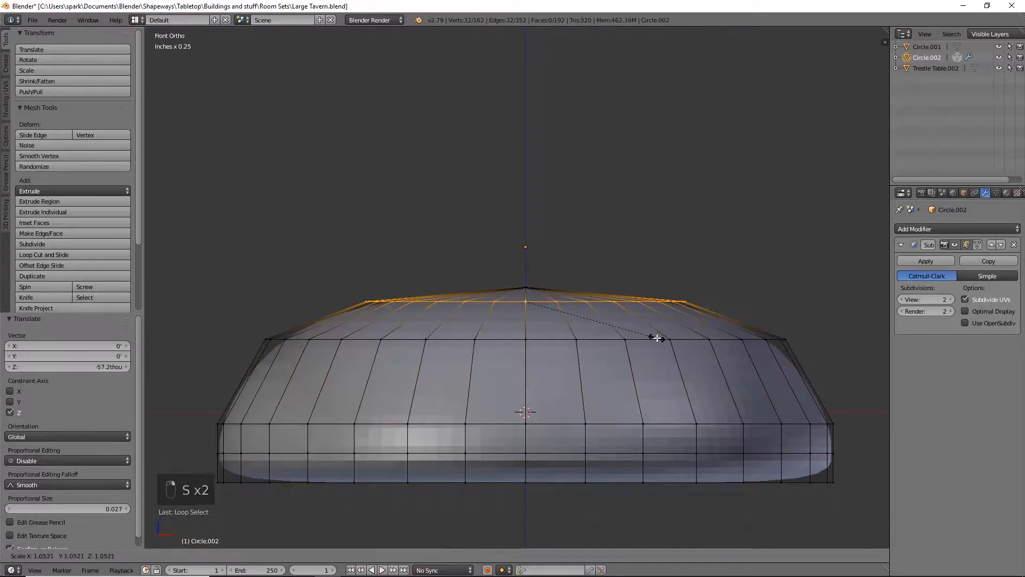
{"action": "left_click", "coordinate": [661, 306]}
{"action": "middle_click_drag", "start_coordinate": [673, 251], "coordinate": [645, 320]}
{"action": "key", "text": "KP_7"}
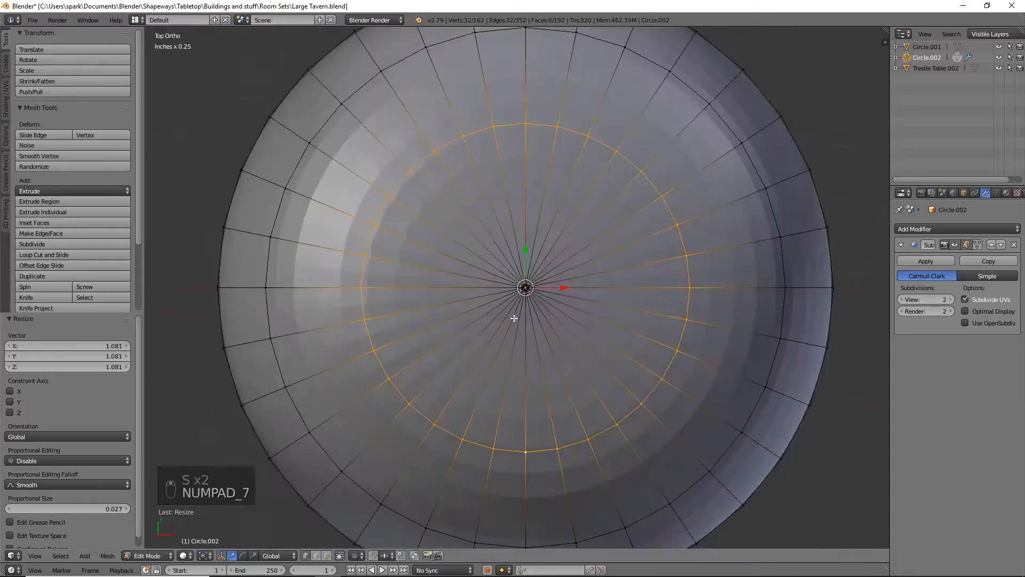
Lower the dome's center vertex and four diagonal vertices of the upper ring 381 thou along Z to form cross-shaped grooves
{"action": "right_click", "coordinate": [530, 286]}
{"action": "right_click", "coordinate": [410, 172], "text": "shift"}
{"action": "right_click", "coordinate": [646, 399], "text": "shift"}
{"action": "right_click", "coordinate": [664, 204], "text": "shift"}
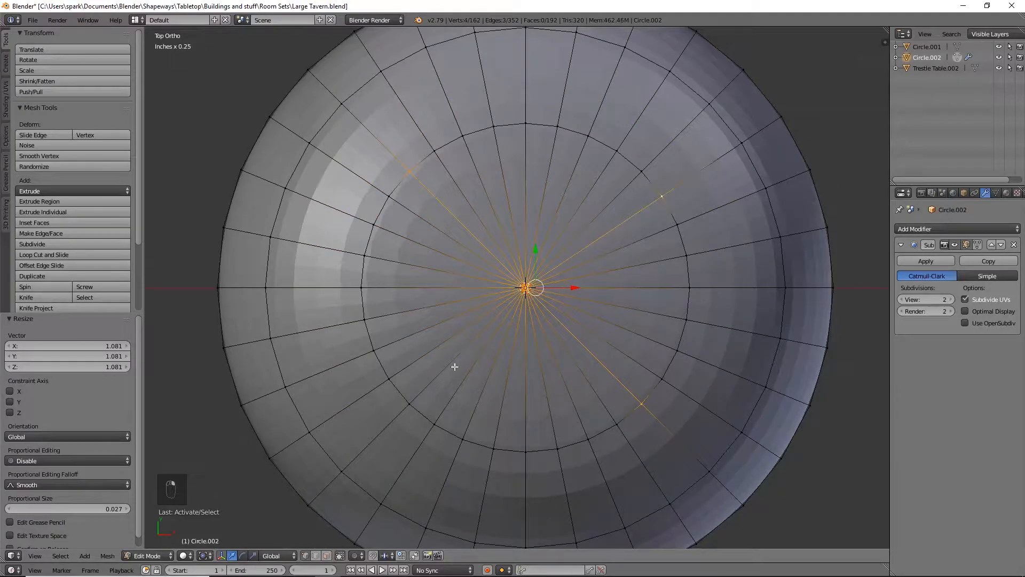
{"action": "right_click", "coordinate": [392, 390], "text": "shift"}
{"action": "middle_click_drag", "start_coordinate": [598, 431], "coordinate": [503, 321]}
{"action": "key", "text": "g"}
{"action": "key", "text": "z"}
{"action": "left_click", "coordinate": [535, 292]}
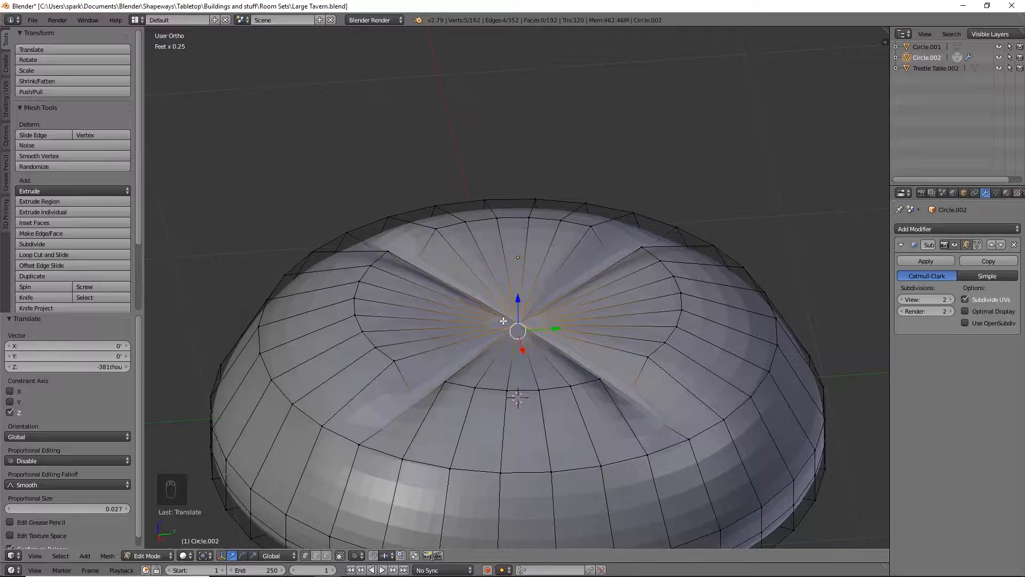
Add one centered edge loop around the dome between the upper ring and the shoulder loop
{"action": "key", "text": "ctrl+r"}
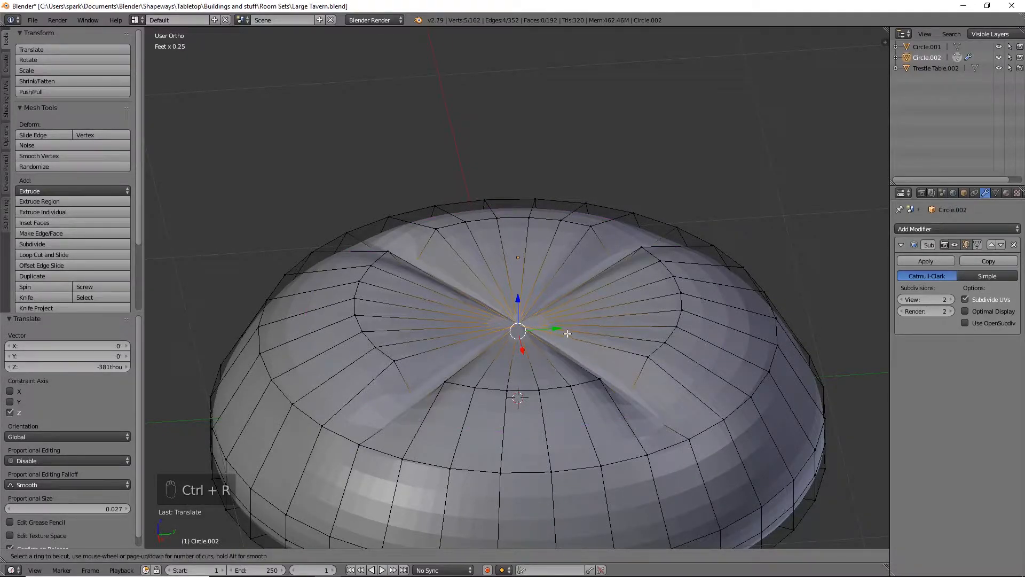
{"action": "left_click", "coordinate": [689, 354]}
{"action": "right_click", "coordinate": [689, 354]}
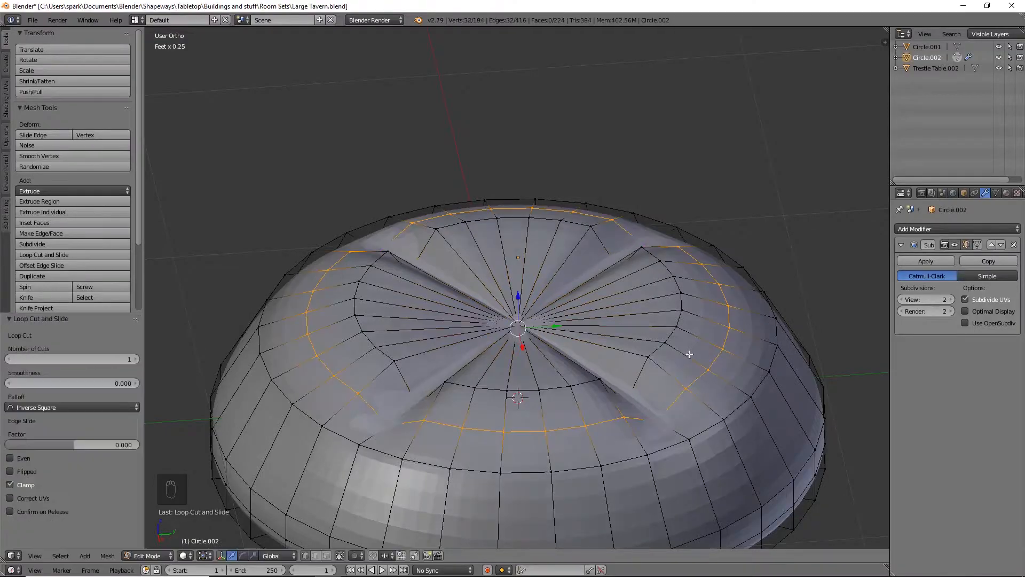
{"action": "middle_click_drag", "start_coordinate": [591, 378], "coordinate": [554, 270]}
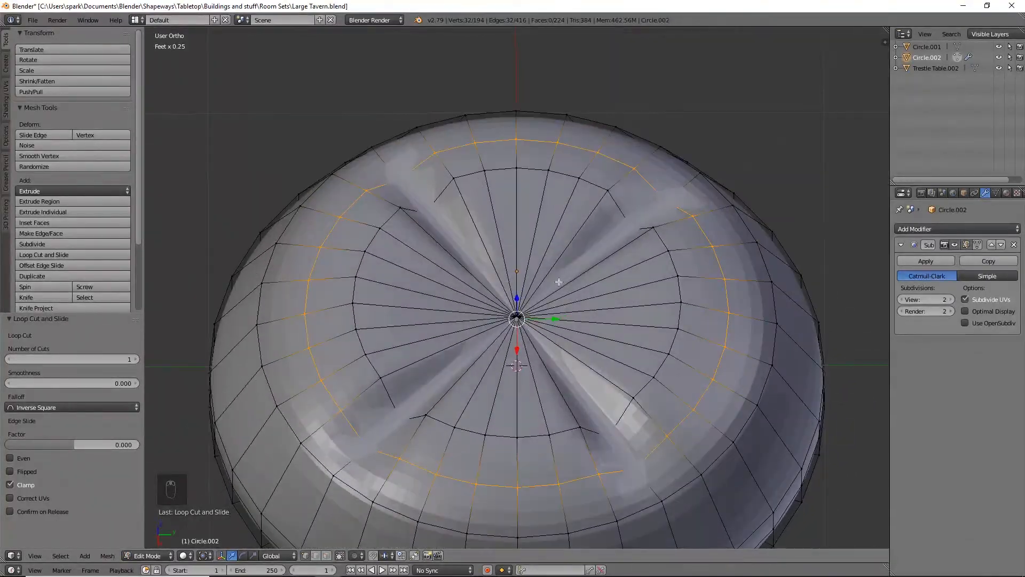
Scale the four groups of upper-ring vertices between the grooves inward toward the dome's center
{"action": "key", "text": "KP_7"}
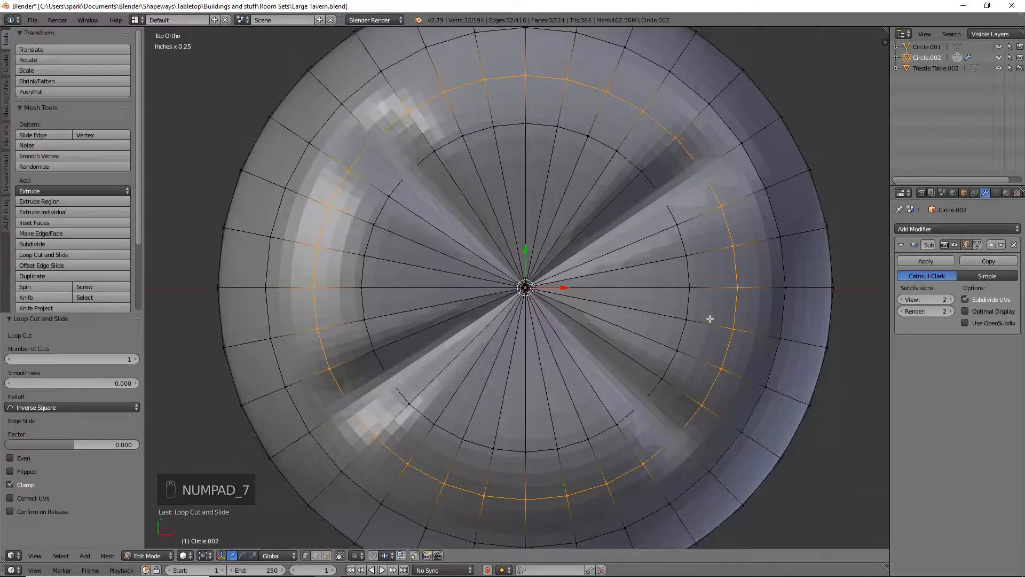
{"action": "right_click", "coordinate": [463, 136]}
{"action": "right_click", "coordinate": [494, 126], "text": "shift"}
{"action": "right_click", "coordinate": [525, 124], "text": "shift"}
{"action": "right_click", "coordinate": [558, 127], "text": "shift"}
{"action": "right_click", "coordinate": [588, 136], "text": "shift"}
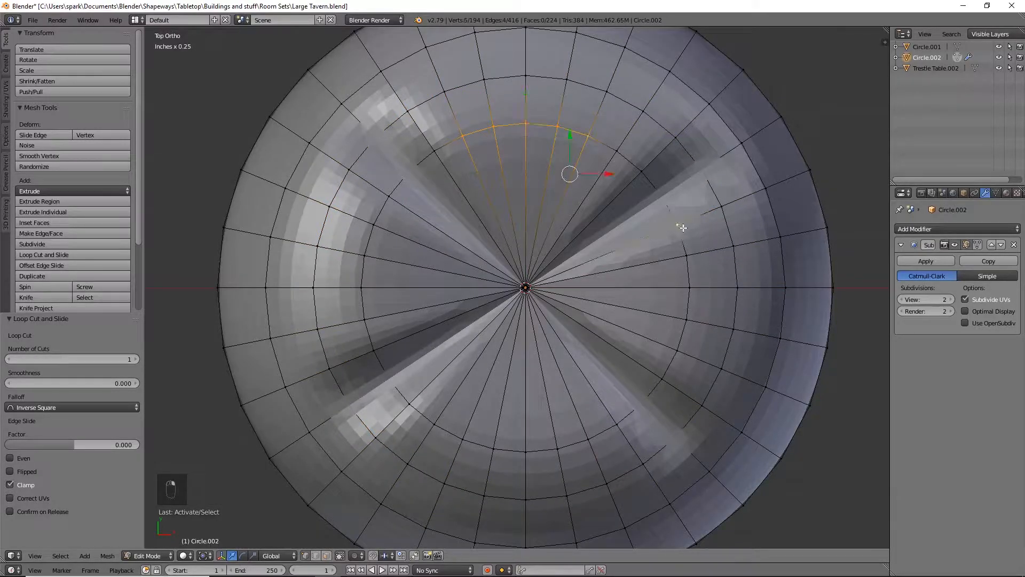
{"action": "right_click", "coordinate": [691, 259], "text": "shift"}
{"action": "right_click", "coordinate": [690, 290], "text": "shift"}
{"action": "right_click", "coordinate": [690, 321], "text": "shift"}
{"action": "right_click", "coordinate": [681, 357], "text": "shift"}
{"action": "right_click", "coordinate": [589, 441], "text": "shift"}
{"action": "right_click", "coordinate": [558, 447], "text": "shift"}
{"action": "right_click", "coordinate": [526, 451], "text": "shift"}
{"action": "right_click", "coordinate": [494, 448], "text": "shift"}
{"action": "right_click", "coordinate": [462, 443], "text": "shift"}
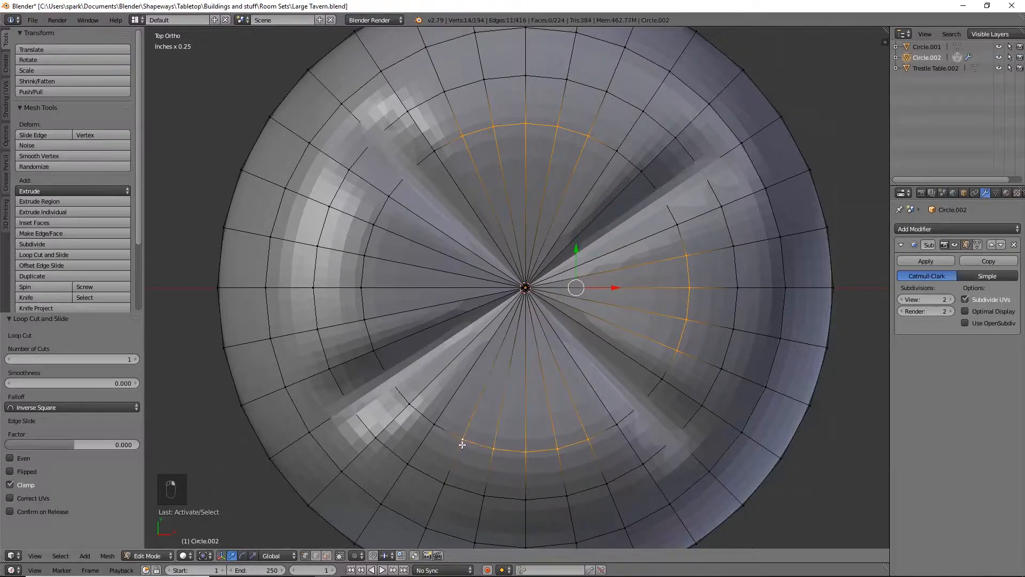
{"action": "right_click", "coordinate": [365, 320], "text": "shift"}
{"action": "right_click", "coordinate": [362, 287], "text": "shift"}
{"action": "right_click", "coordinate": [367, 253], "text": "shift"}
{"action": "right_click", "coordinate": [374, 224], "text": "shift"}
{"action": "middle_click_drag", "start_coordinate": [542, 328], "coordinate": [459, 266]}
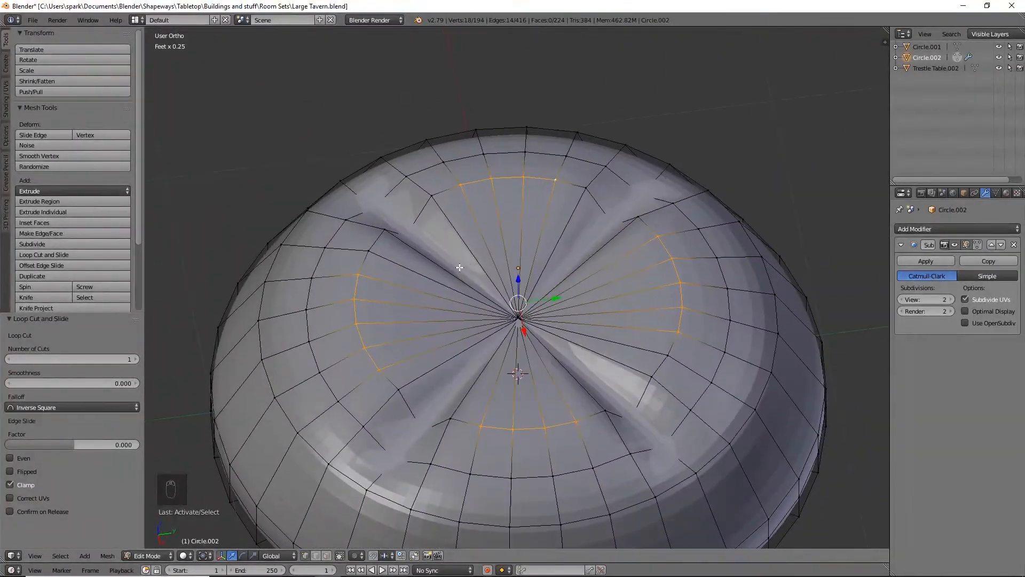
{"action": "key", "text": "s"}
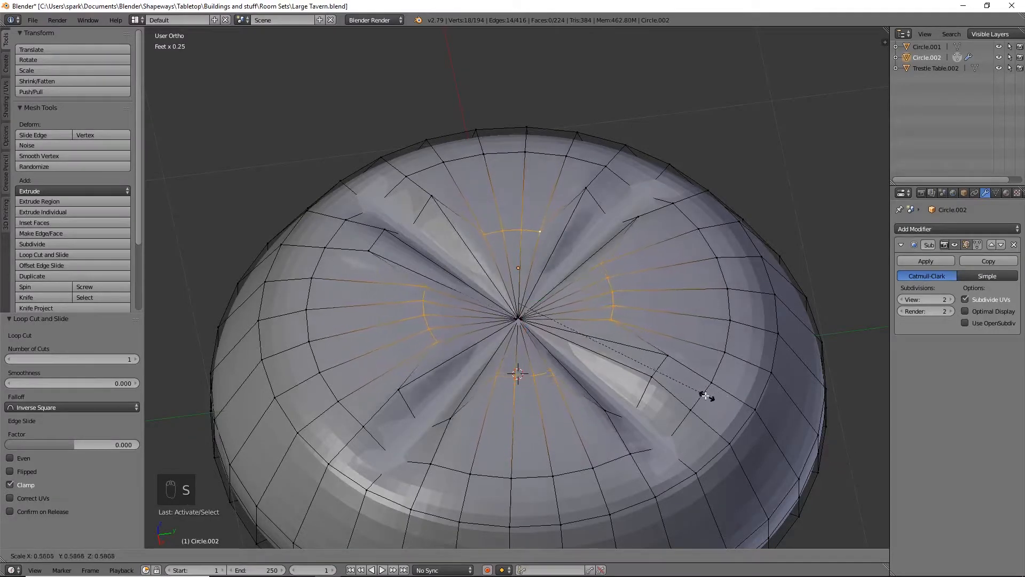
{"action": "left_click", "coordinate": [627, 373]}
Raise the four inner vertex groups between the grooves 109 thou along Z and inspect the cross from several angles
{"action": "middle_click_drag", "start_coordinate": [627, 373], "coordinate": [549, 331]}
{"action": "key", "text": "Tab"}
{"action": "key", "text": "Tab"}
{"action": "key", "text": "KP_1"}
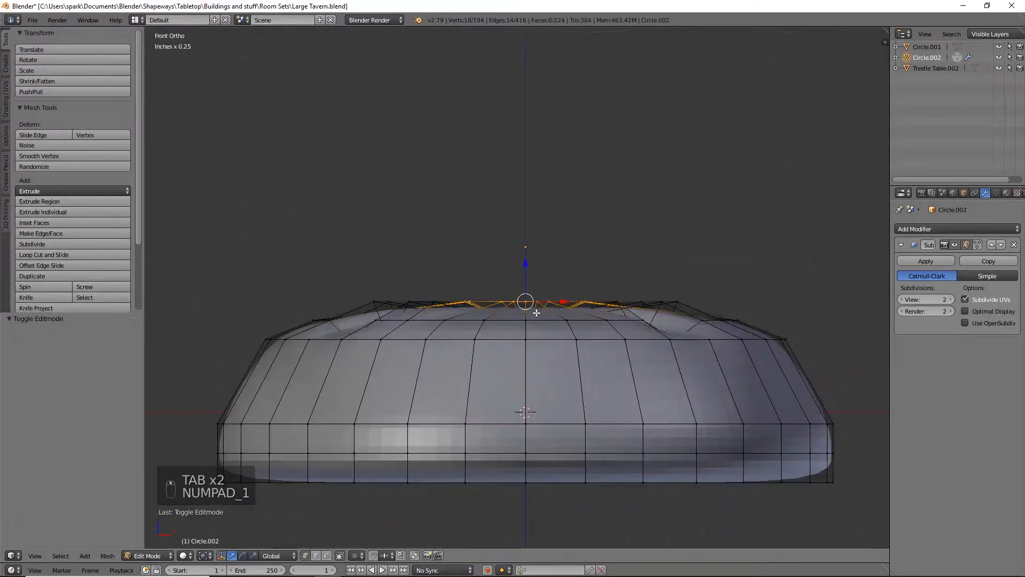
{"action": "left_click_drag", "start_coordinate": [528, 258], "coordinate": [521, 245]}
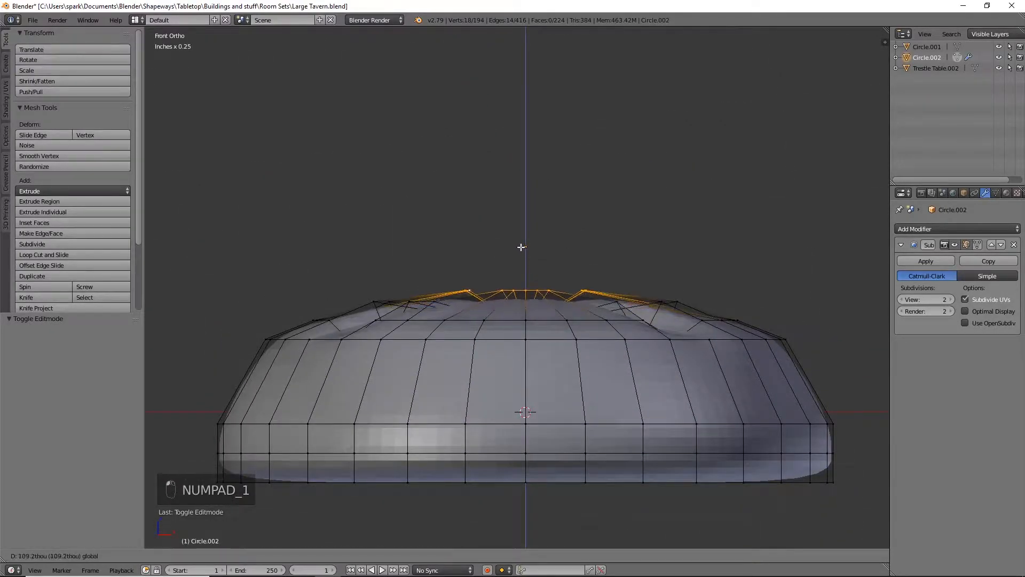
{"action": "middle_click_drag", "start_coordinate": [522, 245], "coordinate": [563, 398]}
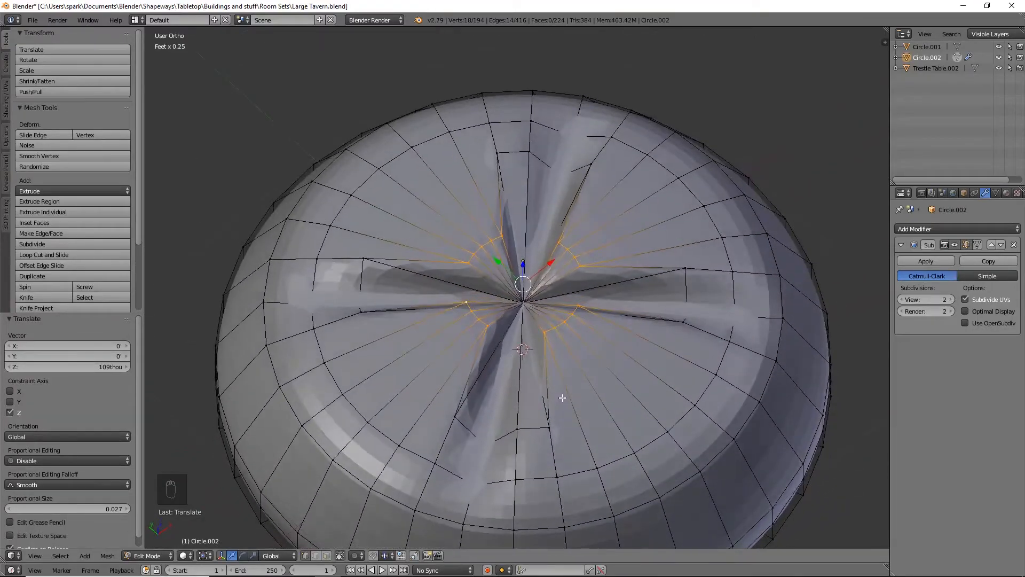
{"action": "middle_click_drag", "start_coordinate": [486, 444], "coordinate": [514, 448]}
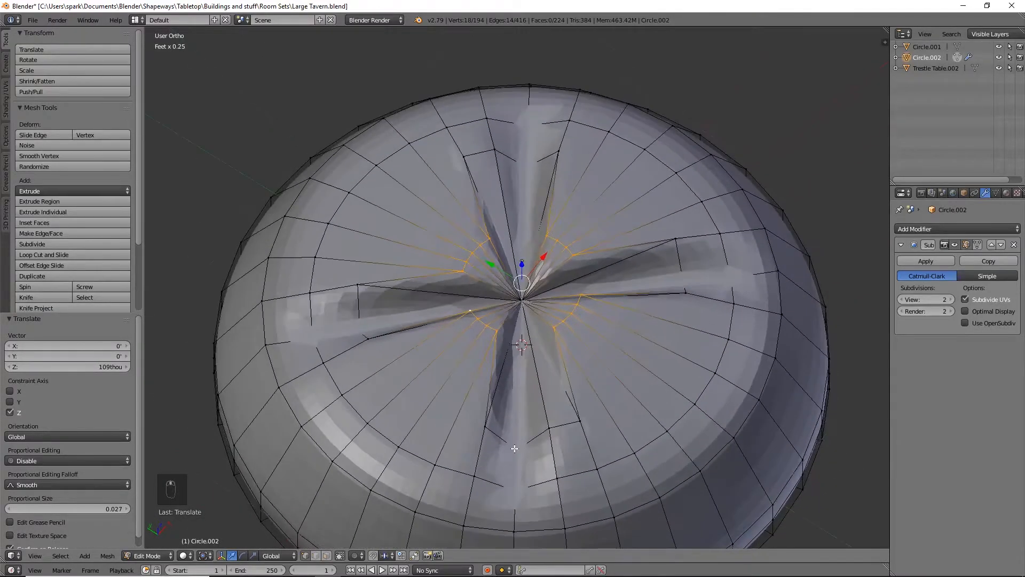
{"action": "middle_click_drag", "start_coordinate": [661, 388], "coordinate": [615, 365]}
{"action": "right_click", "coordinate": [678, 327]}
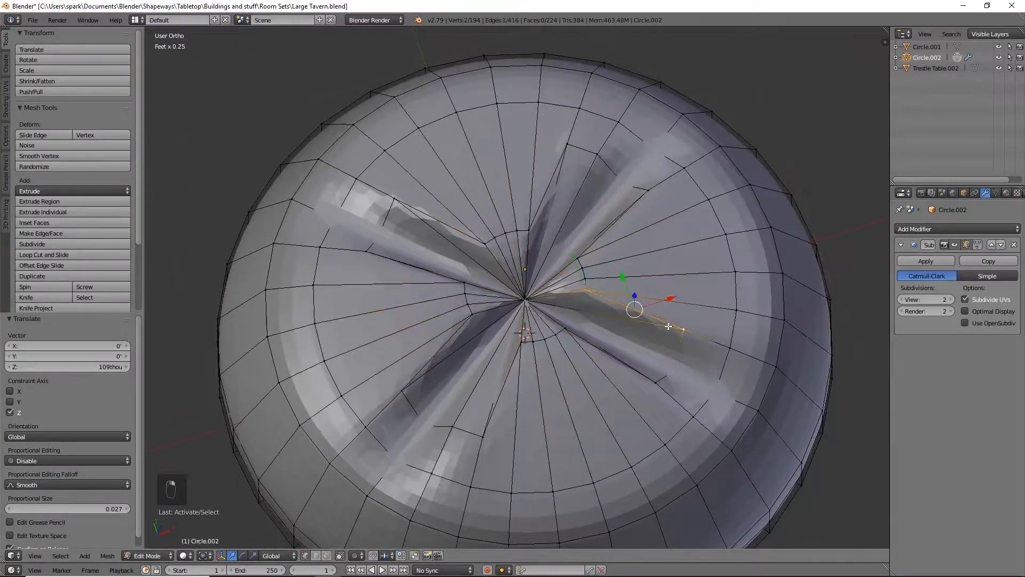
{"action": "key", "text": "z"}
{"action": "right_click", "coordinate": [525, 298], "text": "shift"}
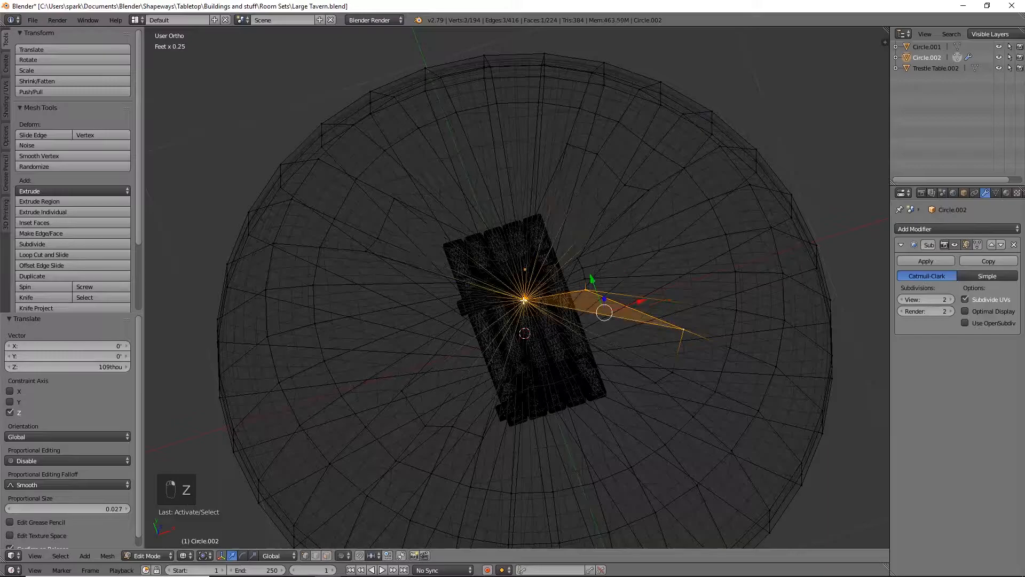
{"action": "key", "text": "z"}
{"action": "right_click", "coordinate": [563, 329], "text": "shift"}
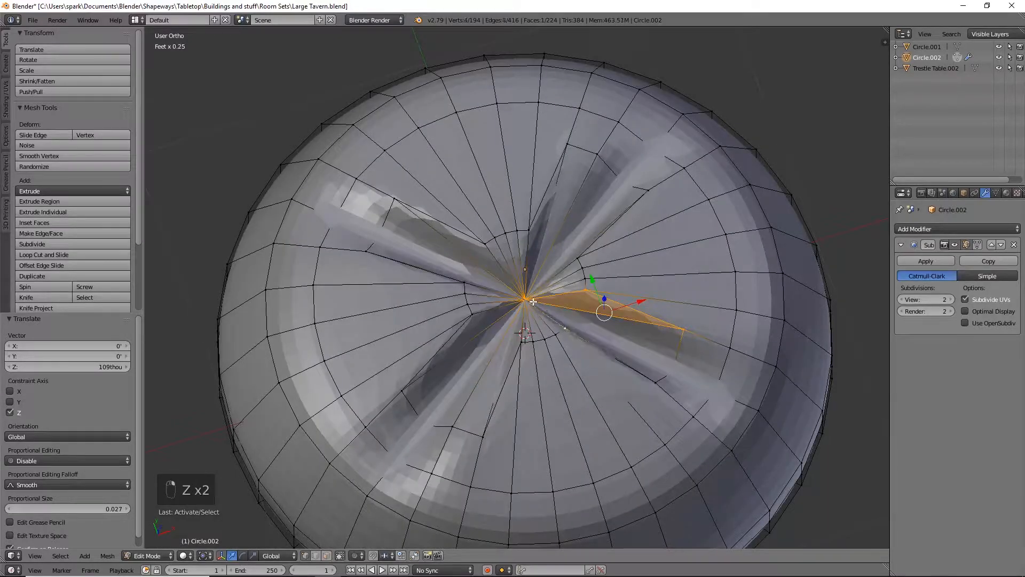
{"action": "right_click", "coordinate": [562, 328], "text": "shift"}
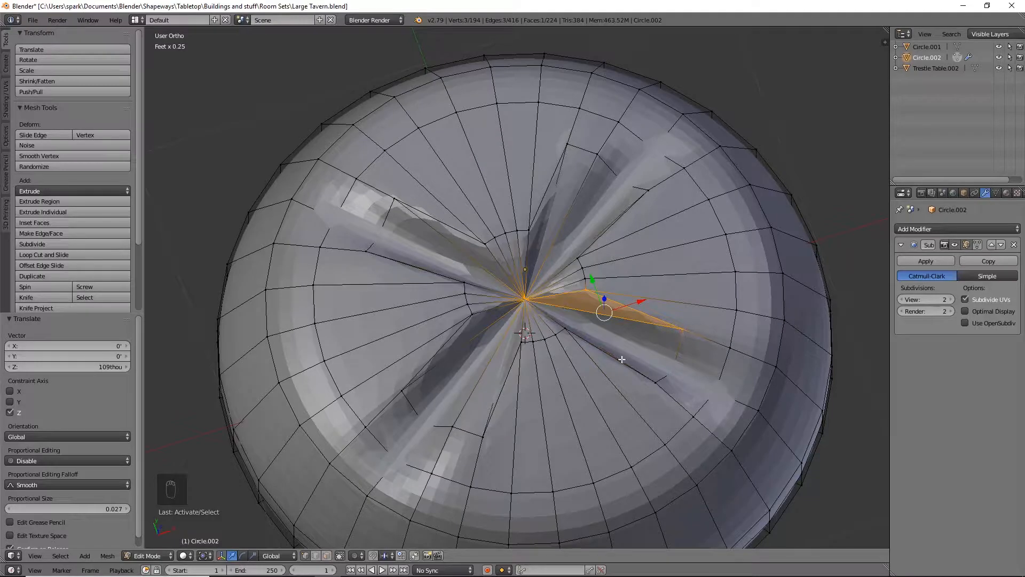
{"action": "right_click", "coordinate": [677, 329]}
Review the grooved dome in Object Mode, and move an edge loop on it vertically along Z
{"action": "key", "text": "Tab"}
{"action": "middle_click_drag", "start_coordinate": [511, 382], "coordinate": [566, 321]}
{"action": "scroll", "coordinate": [580, 407], "scroll_direction": "down", "scroll_amount": 4}
{"action": "key", "text": "Tab"}
{"action": "scroll", "coordinate": [609, 395], "scroll_direction": "up", "scroll_amount": 3}
{"action": "right_click", "coordinate": [616, 325]}
{"action": "right_click", "coordinate": [614, 327], "text": "alt"}
{"action": "key", "text": "g"}
{"action": "key", "text": "z"}
{"action": "left_click", "coordinate": [518, 285]}
{"action": "middle_click_drag", "start_coordinate": [517, 285], "coordinate": [556, 385]}
Scale the whole grooved dome by 0.076 and lower it 1.07 inches along Z toward the tabletop
{"action": "key", "text": "Tab"}
{"action": "middle_click_drag", "start_coordinate": [571, 466], "coordinate": [604, 406]}
{"action": "scroll", "coordinate": [592, 392], "scroll_direction": "down", "scroll_amount": 3}
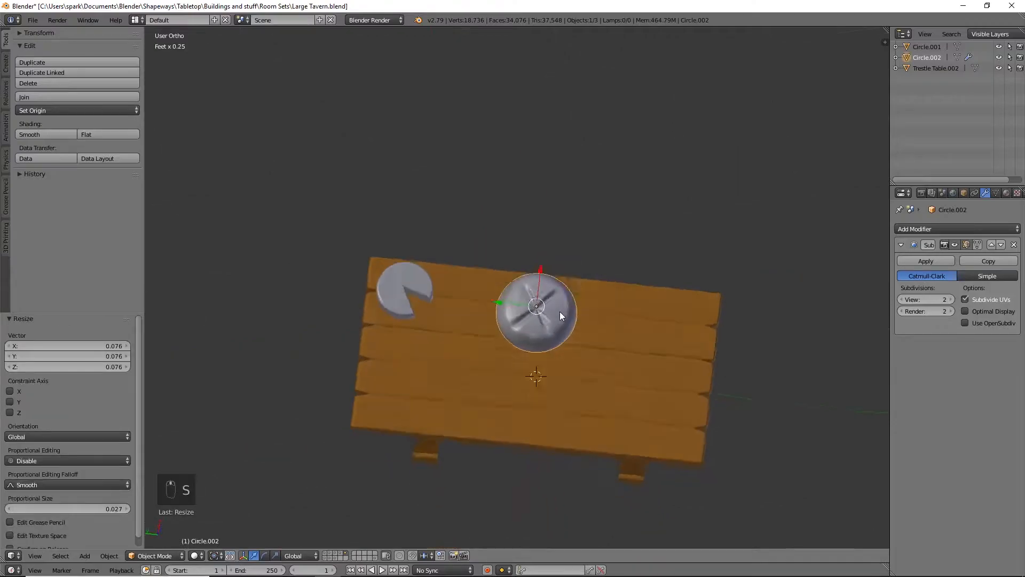
{"action": "middle_click_drag", "start_coordinate": [560, 314], "coordinate": [533, 243]}
{"action": "key", "text": "g"}
{"action": "key", "text": "z"}
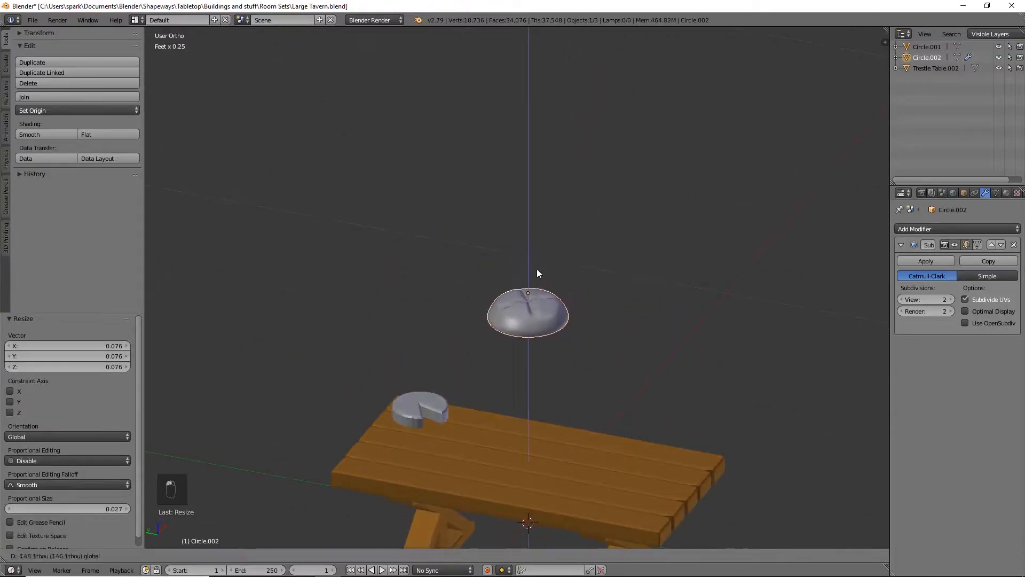
{"action": "left_click", "coordinate": [540, 411]}
{"action": "middle_click_drag", "start_coordinate": [541, 411], "coordinate": [535, 385]}
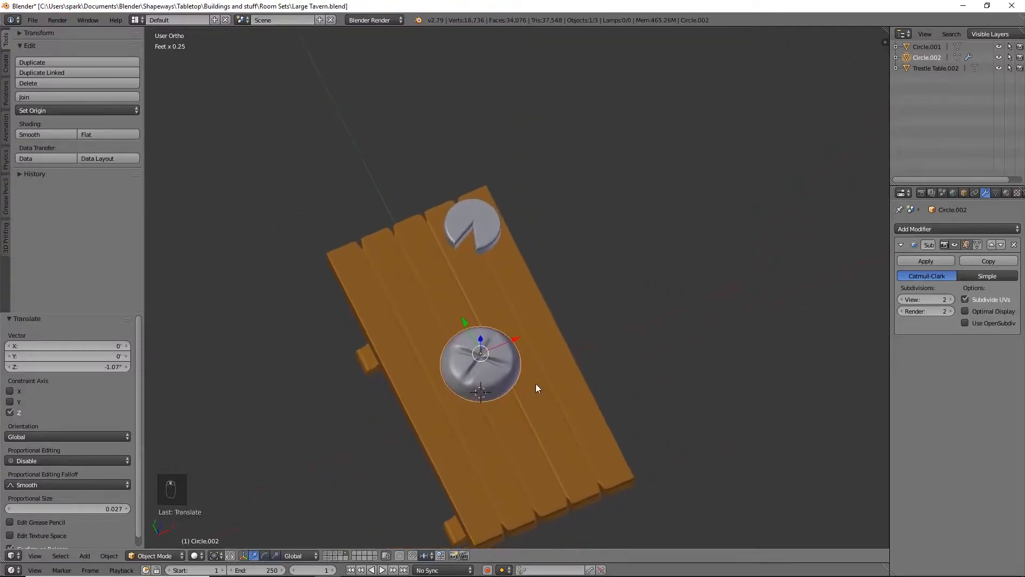
Scale the dome by 0.446 and lower it 96 thou along Z to rest on the table planks
{"action": "key", "text": "s"}
{"action": "left_click", "coordinate": [579, 384]}
{"action": "middle_click_drag", "start_coordinate": [529, 431], "coordinate": [529, 460]}
{"action": "scroll", "coordinate": [502, 433], "scroll_direction": "up", "scroll_amount": 6}
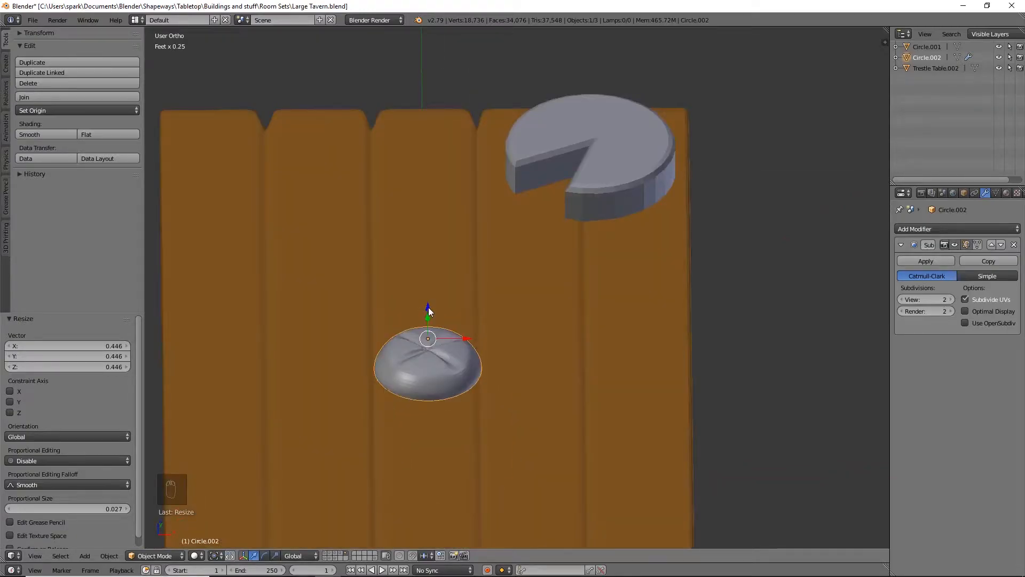
{"action": "middle_click_drag", "start_coordinate": [454, 328], "coordinate": [476, 308]}
{"action": "left_click_drag", "start_coordinate": [396, 353], "coordinate": [402, 393]}
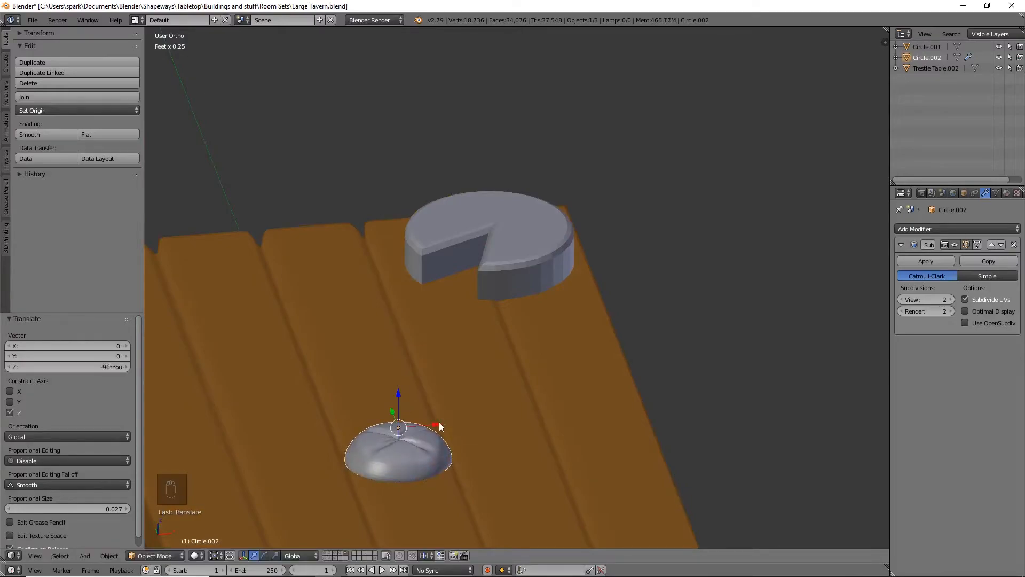
Stretch the dome taller along Z and move it 376 thou along Y on the tabletop
{"action": "key", "text": "s"}
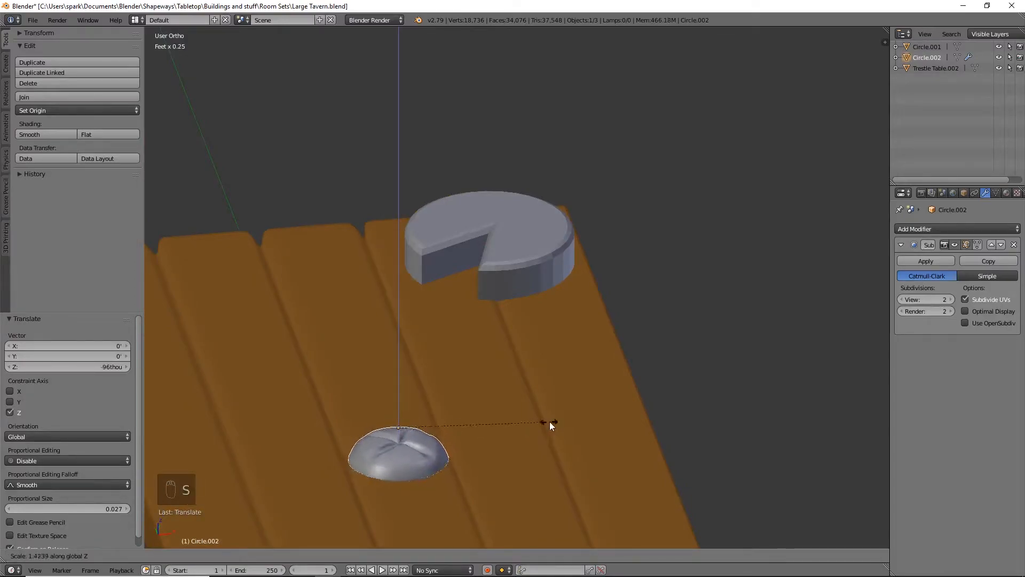
{"action": "left_click", "coordinate": [557, 426]}
{"action": "left_click_drag", "start_coordinate": [398, 397], "coordinate": [508, 303]}
{"action": "key", "text": "s"}
{"action": "key", "text": "z"}
{"action": "left_click", "coordinate": [578, 447]}
{"action": "middle_click_drag", "start_coordinate": [508, 304], "coordinate": [600, 389]}
Add a mesh cube with a 3-inch radius at the scene origin
{"action": "key", "text": "shift+a"}
{"action": "mouse_move", "coordinate": [594, 379]}
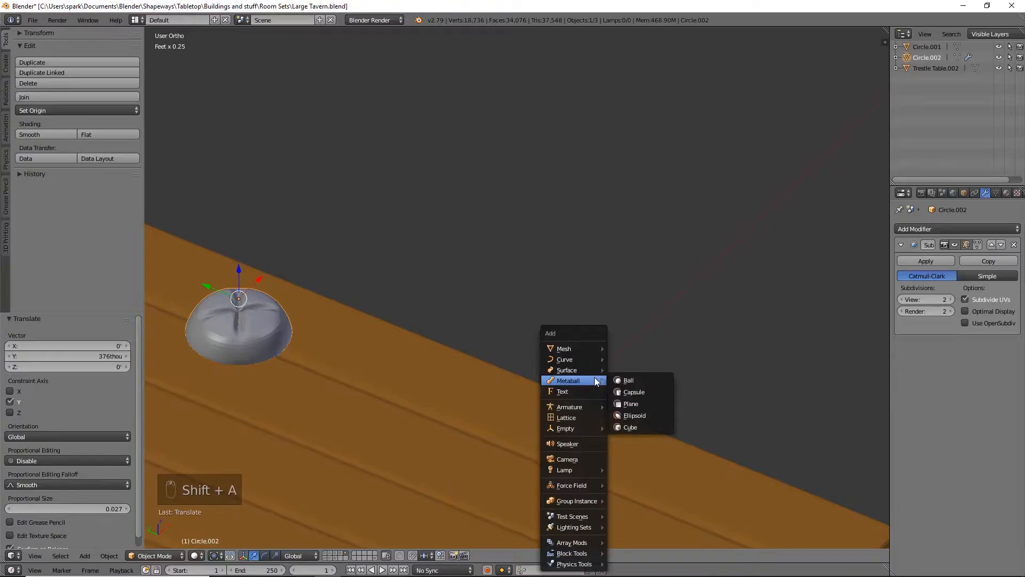
{"action": "mouse_move", "coordinate": [581, 350]}
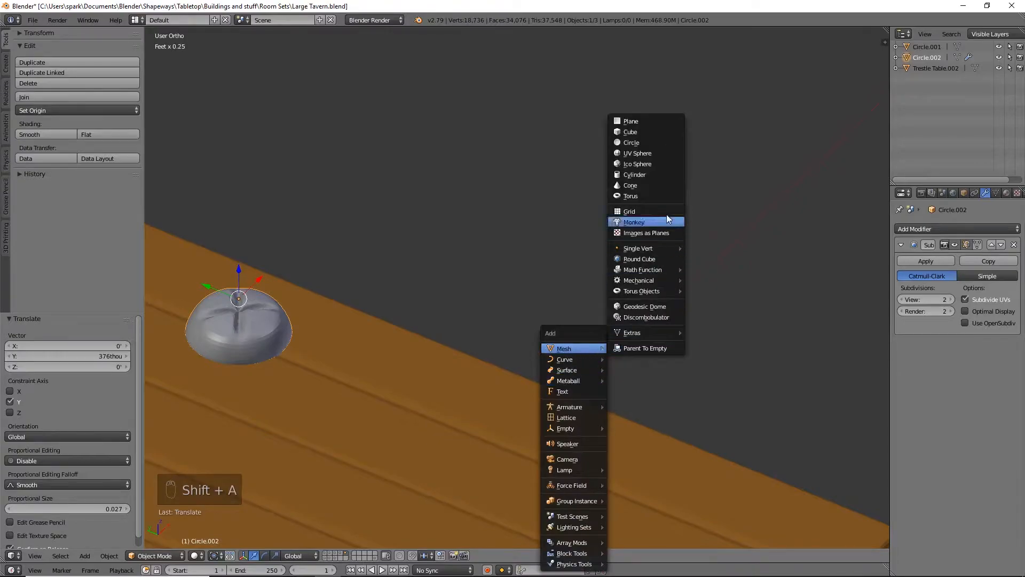
{"action": "left_click", "coordinate": [630, 132]}
{"action": "scroll", "coordinate": [482, 344], "scroll_direction": "down", "scroll_amount": 6}
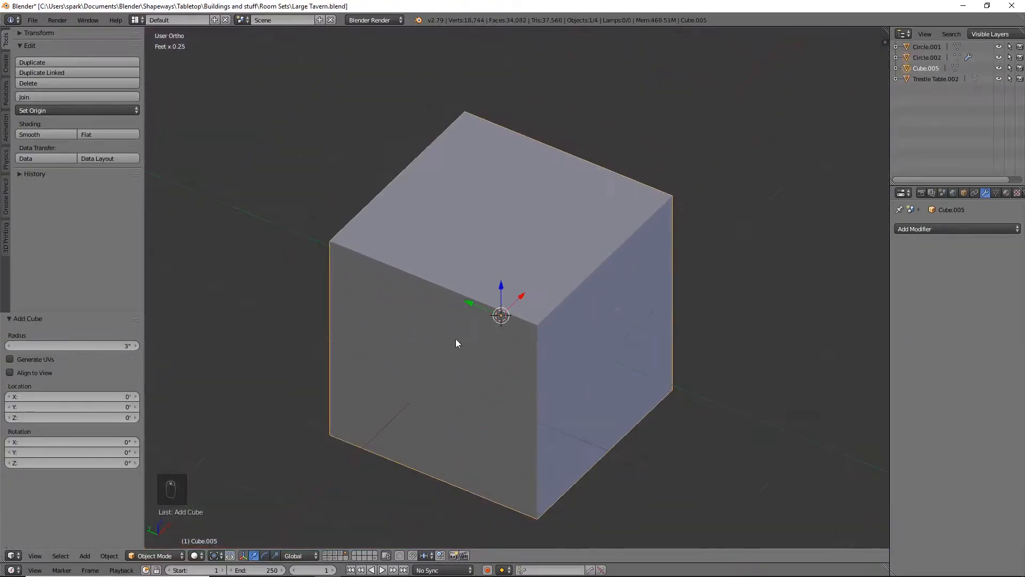
Add one centered vertical loop cut that divides the cube into two halves along X
{"action": "key", "text": "KP_1"}
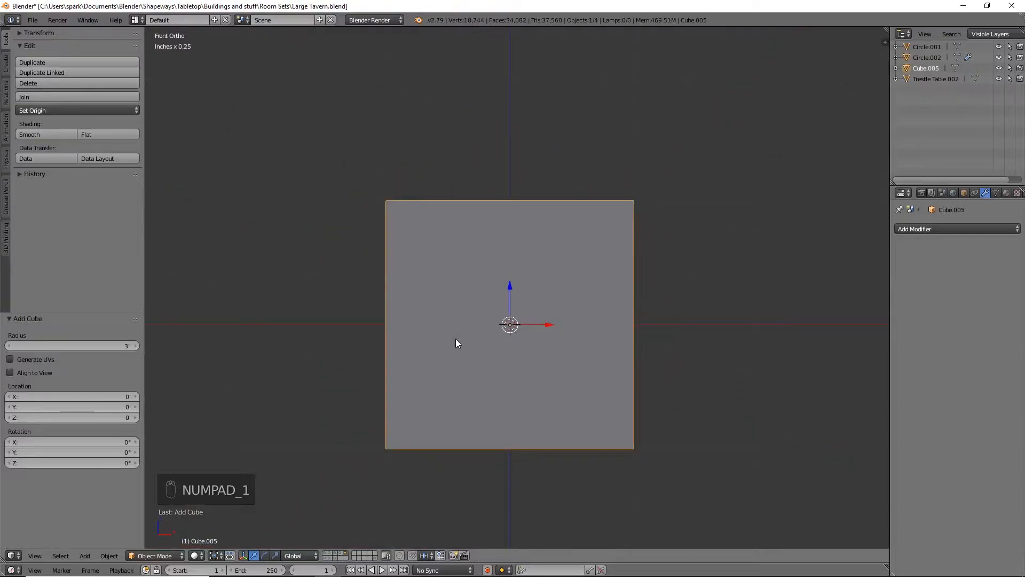
{"action": "key", "text": "Tab"}
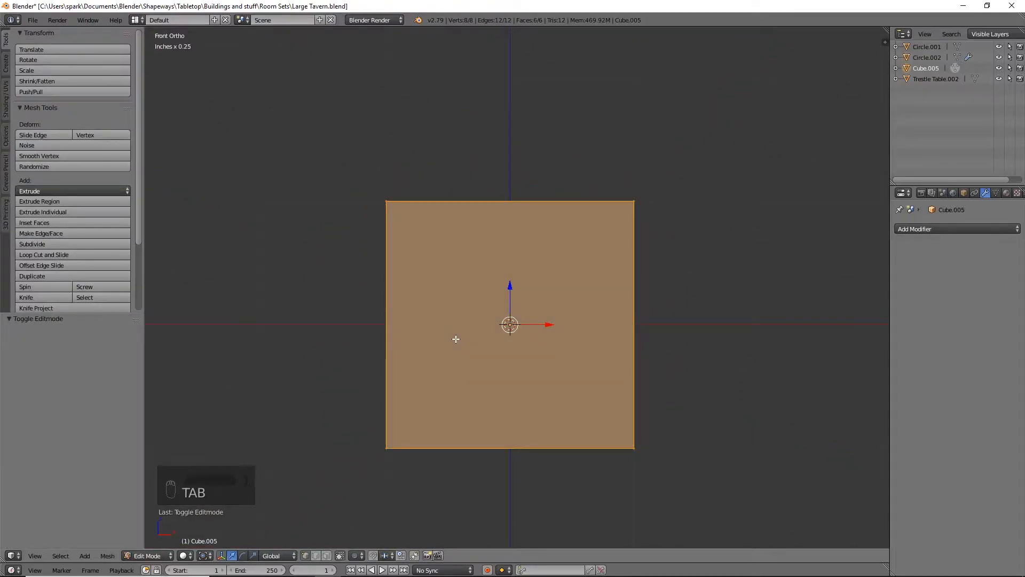
{"action": "key", "text": "ctrl+r"}
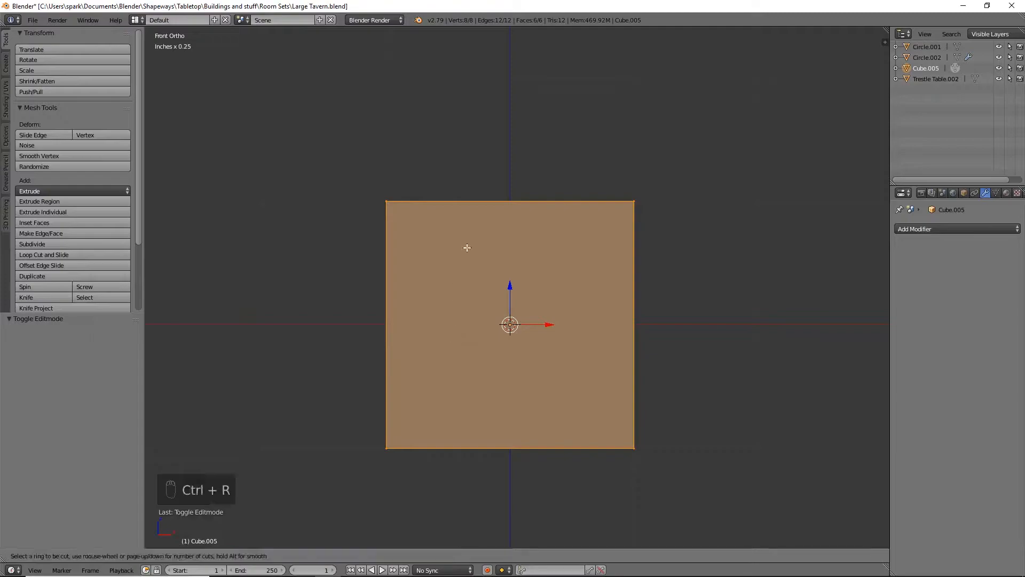
{"action": "right_click", "coordinate": [516, 207]}
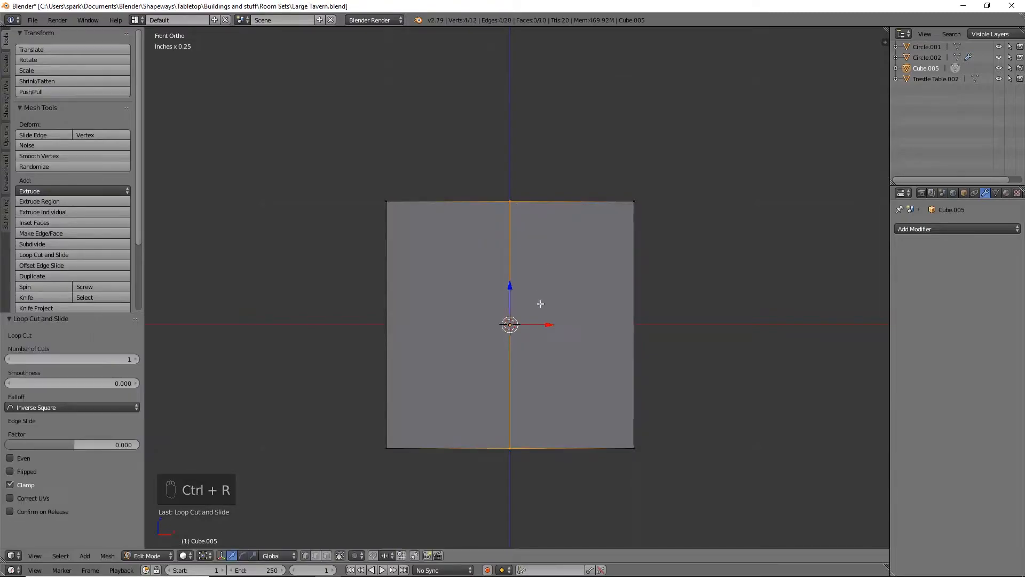
Delete the vertices of the cube's negative-X side and add a Mirror modifier across X with clipping enabled
{"action": "key", "text": "a"}
{"action": "key", "text": "z"}
{"action": "key", "text": "b"}
{"action": "left_click_drag", "start_coordinate": [357, 159], "coordinate": [422, 485]}
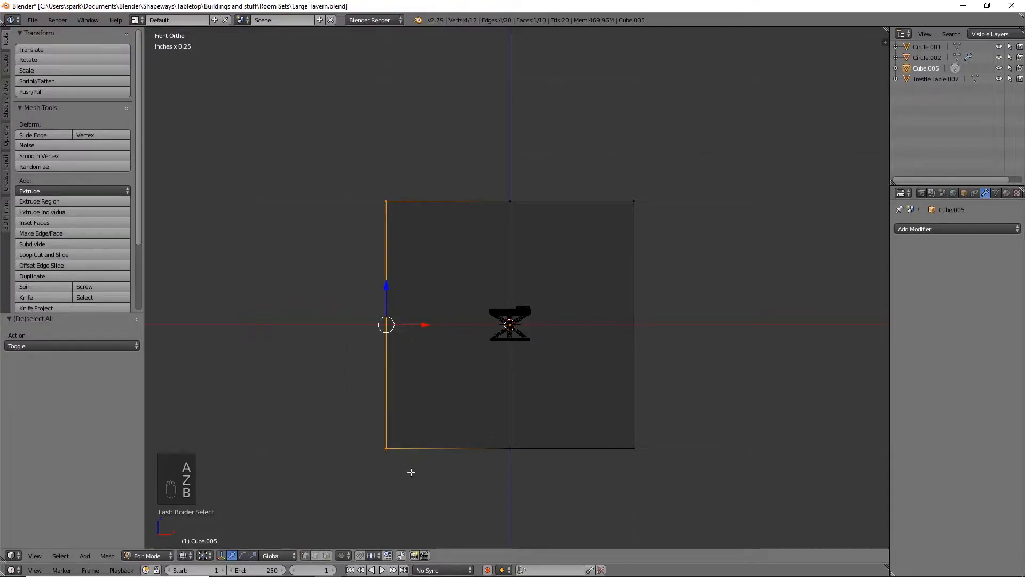
{"action": "key", "text": "x"}
{"action": "key", "text": "Return"}
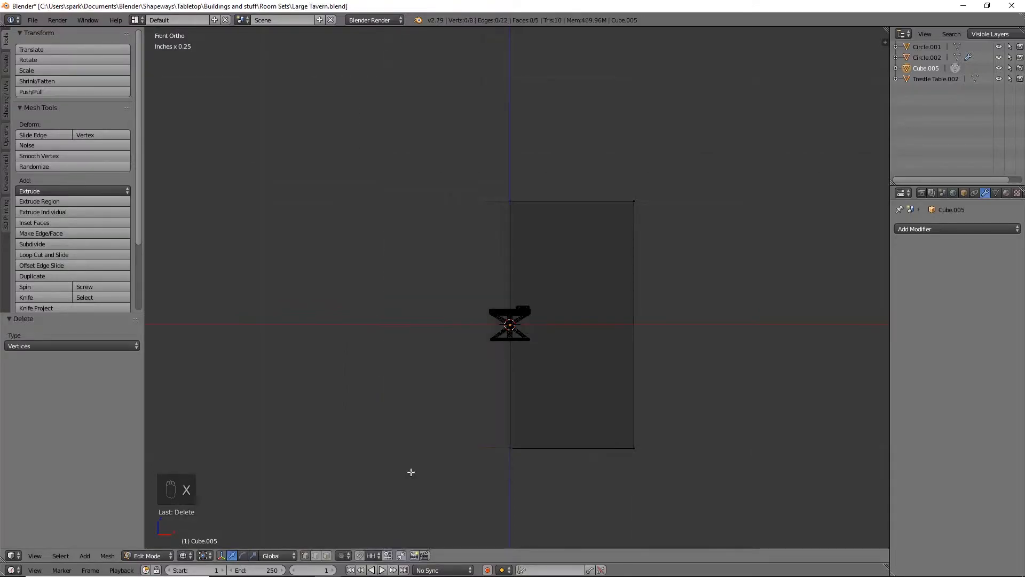
{"action": "left_click", "coordinate": [972, 222]}
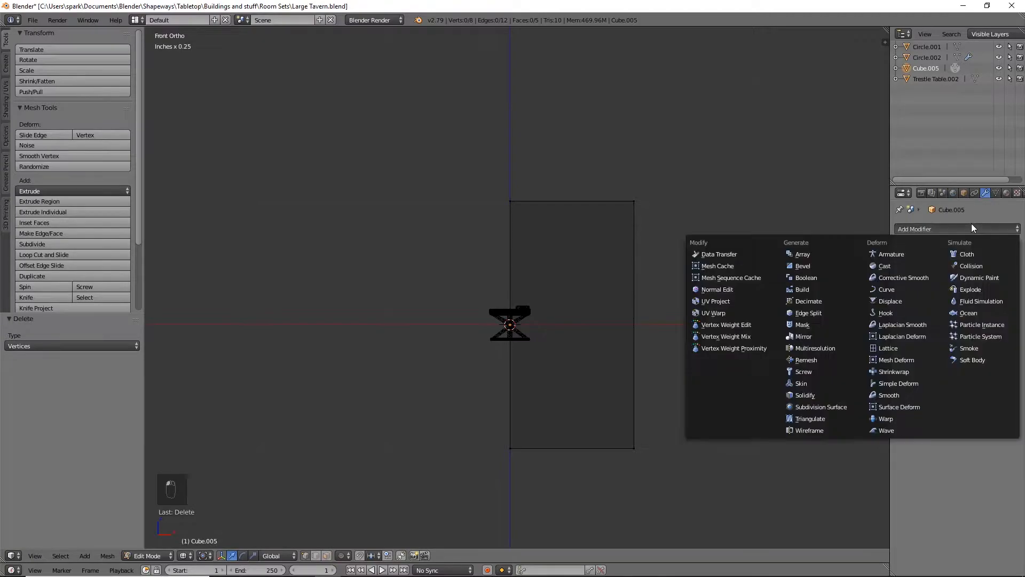
{"action": "left_click", "coordinate": [808, 334]}
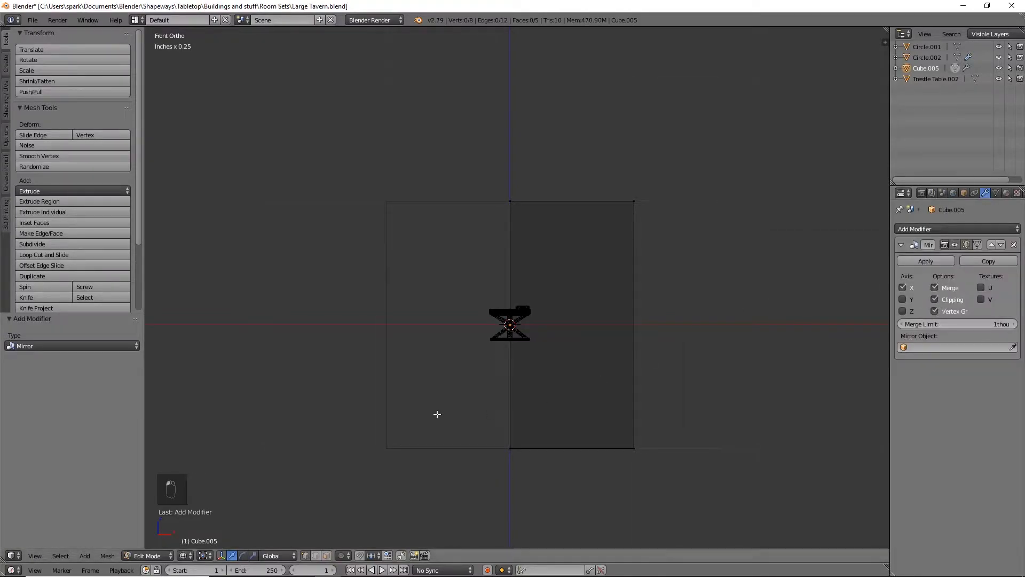
Scale the whole mirrored half cube by 0.115 and raise it about 2.32 inches along Z above the table
{"action": "middle_click_drag", "start_coordinate": [590, 241], "coordinate": [488, 252], "text": "shift"}
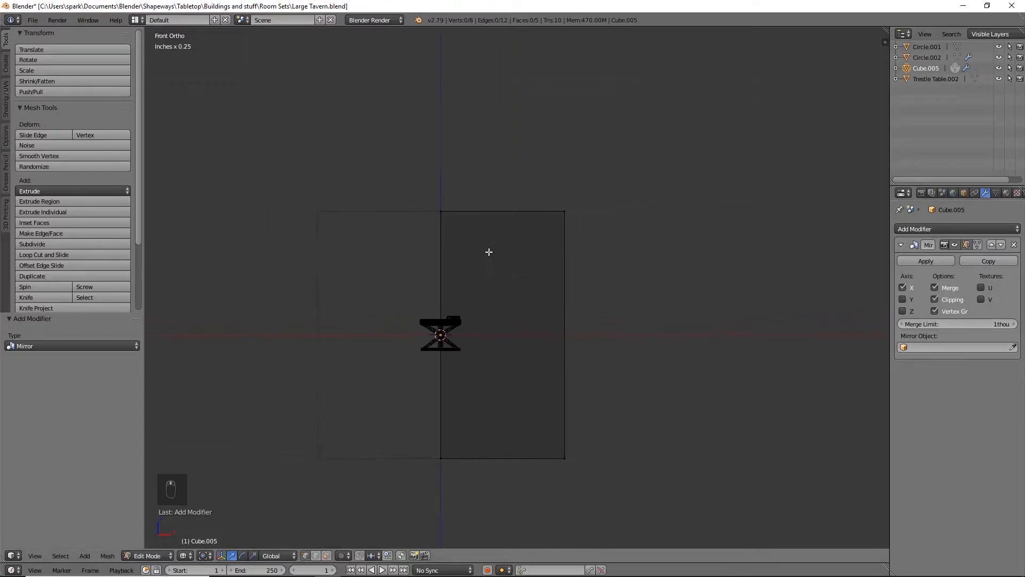
{"action": "key", "text": "s"}
{"action": "key", "text": "z"}
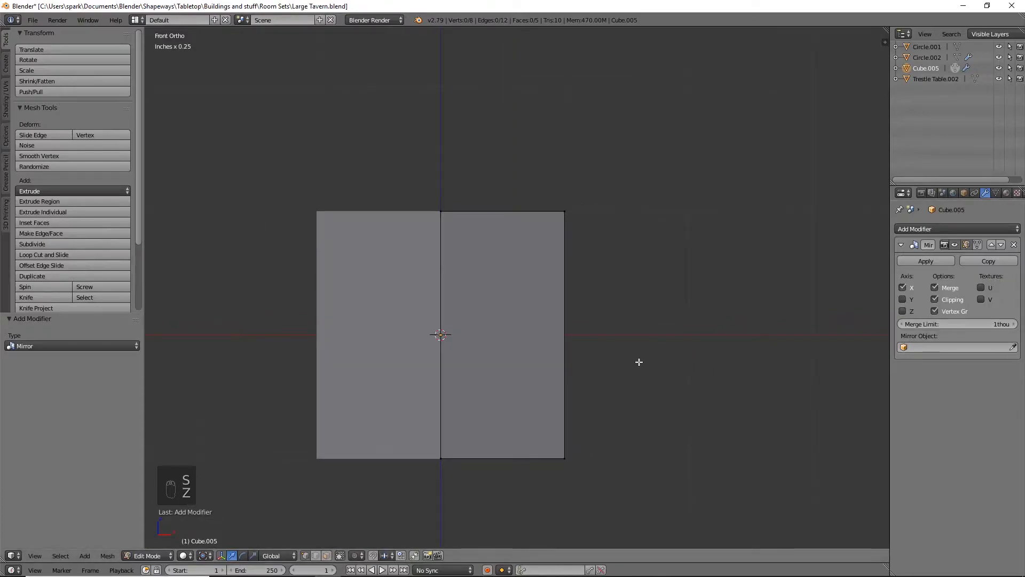
{"action": "key", "text": "a"}
{"action": "key", "text": "s"}
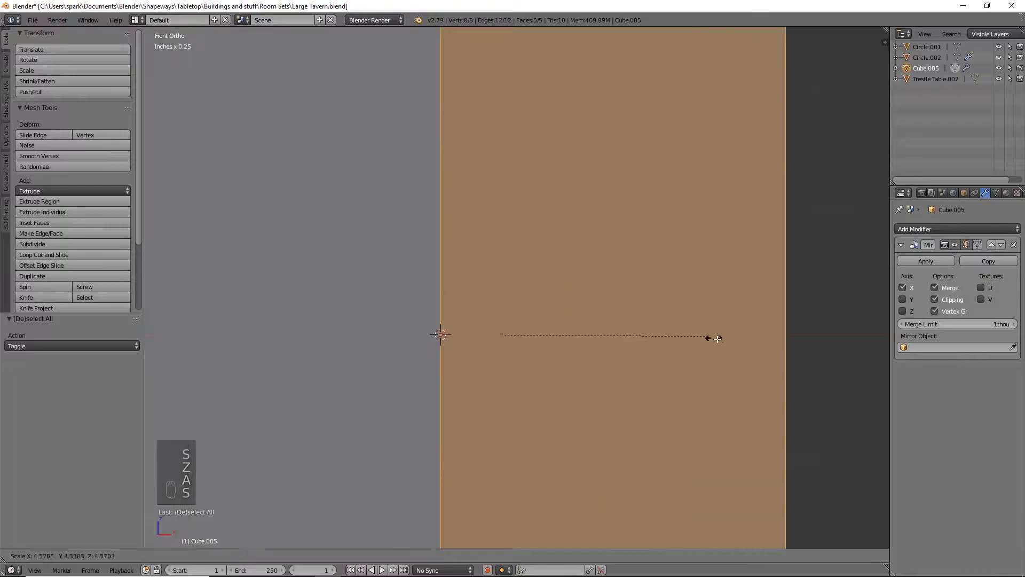
{"action": "left_click", "coordinate": [508, 334]}
{"action": "middle_click_drag", "start_coordinate": [625, 346], "coordinate": [536, 366]}
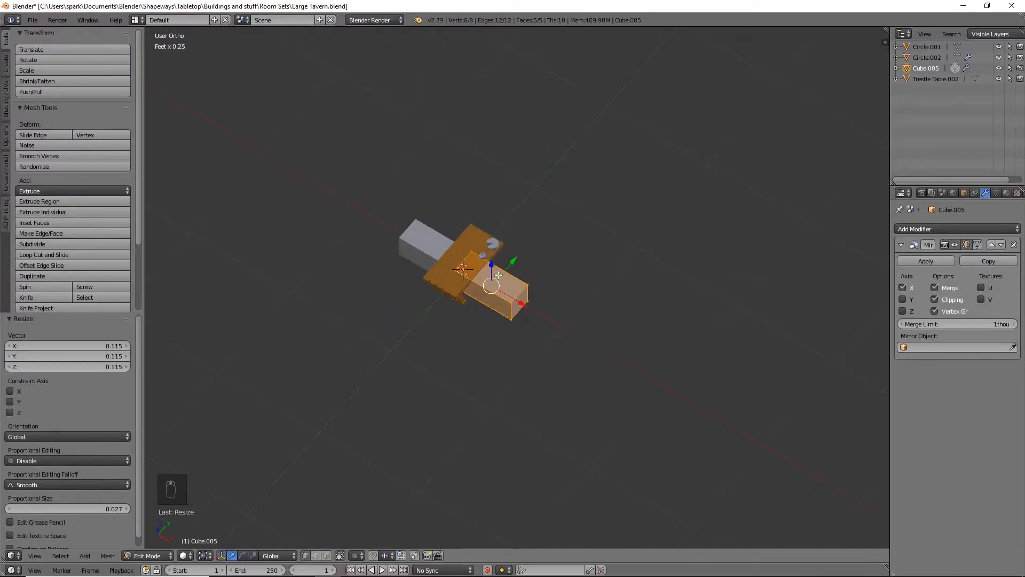
{"action": "left_click_drag", "start_coordinate": [491, 268], "coordinate": [490, 214]}
Add a Subdivision Surface modifier to the mirrored block with its view subdivisions set to 3
{"action": "middle_click_drag", "start_coordinate": [537, 314], "coordinate": [592, 303]}
{"action": "scroll", "coordinate": [550, 325], "scroll_direction": "up", "scroll_amount": 4}
{"action": "scroll", "coordinate": [550, 325], "scroll_direction": "up", "scroll_amount": 2}
{"action": "middle_click_drag", "start_coordinate": [419, 155], "coordinate": [517, 318], "text": "shift"}
{"action": "left_click", "coordinate": [969, 229]}
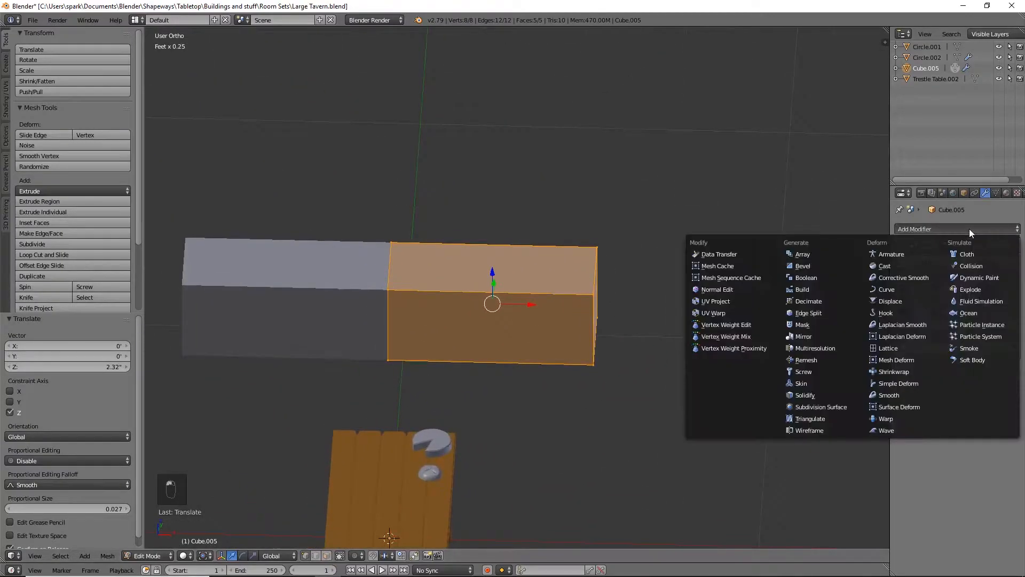
{"action": "left_click", "coordinate": [839, 404]}
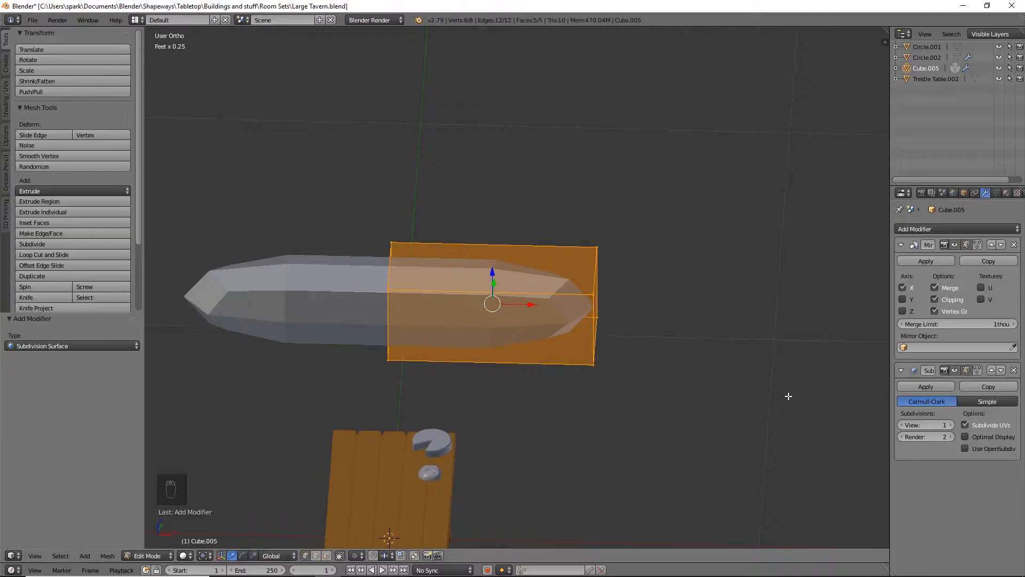
{"action": "left_click", "coordinate": [949, 425]}
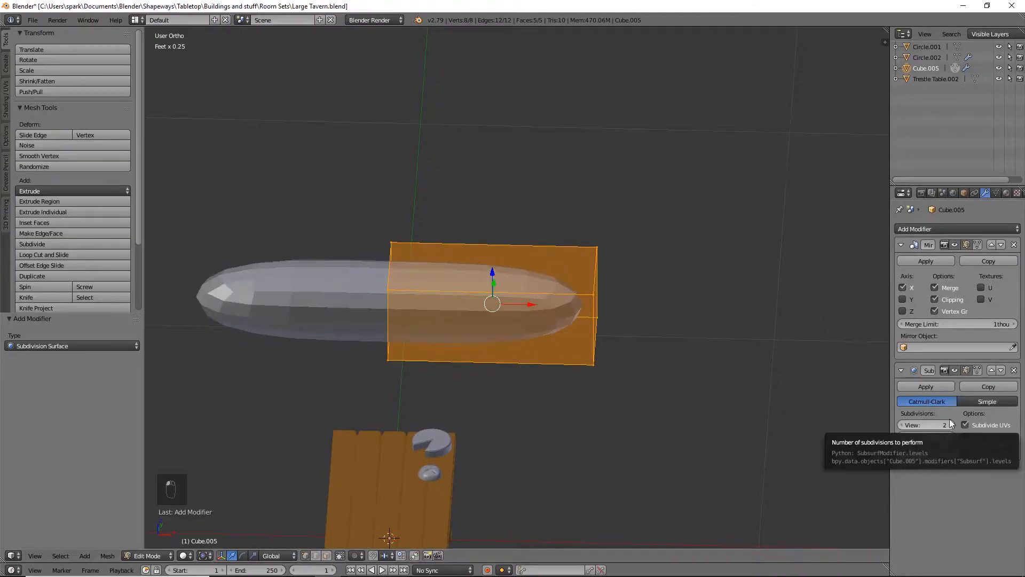
{"action": "left_click", "coordinate": [952, 424]}
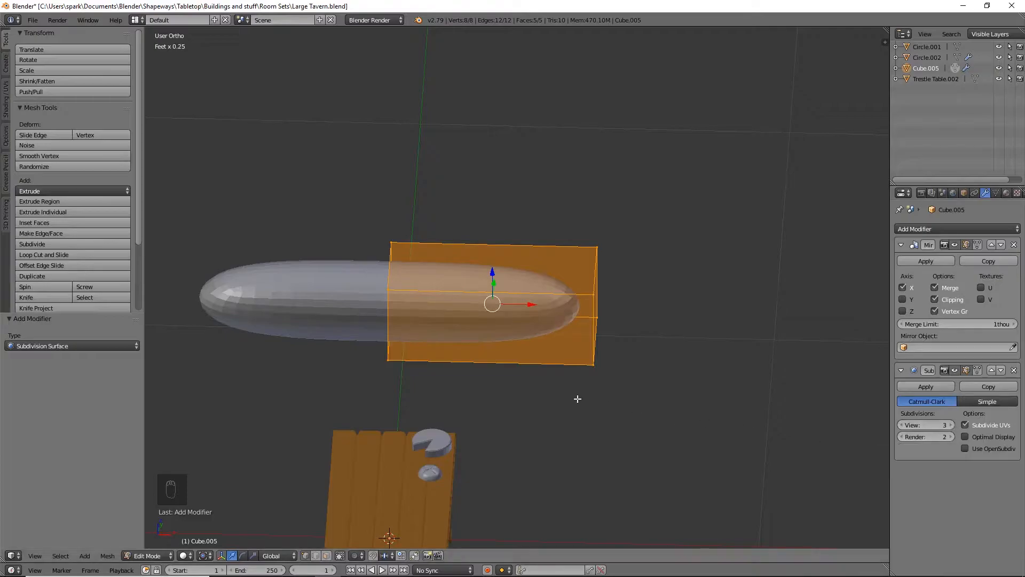
Add three evenly spaced loop cuts across the length of the mirrored half block
{"action": "middle_click_drag", "start_coordinate": [530, 409], "coordinate": [593, 419], "text": "shift"}
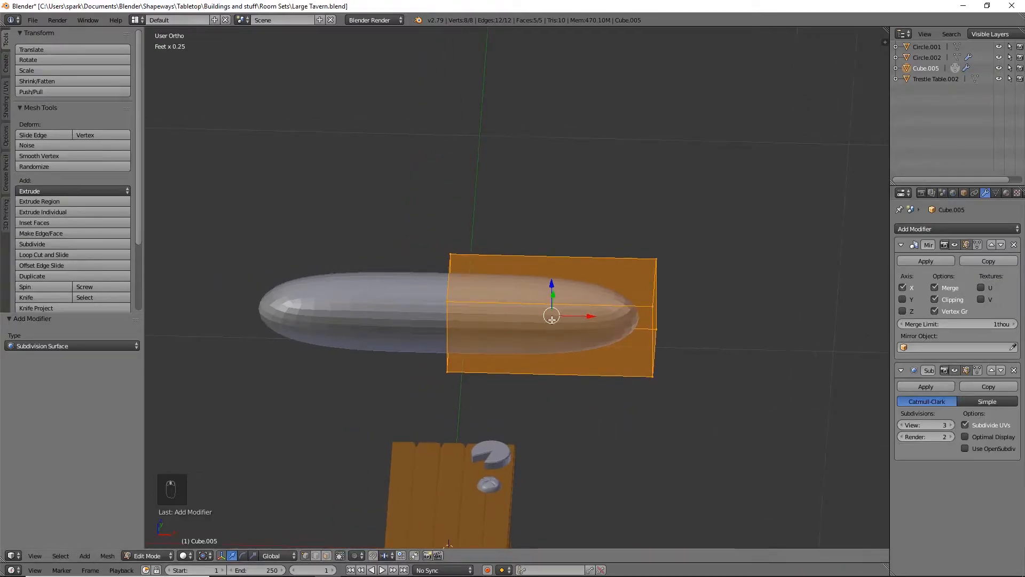
{"action": "key", "text": "ctrl+r"}
{"action": "scroll", "coordinate": [550, 309], "scroll_direction": "up", "scroll_amount": 2}
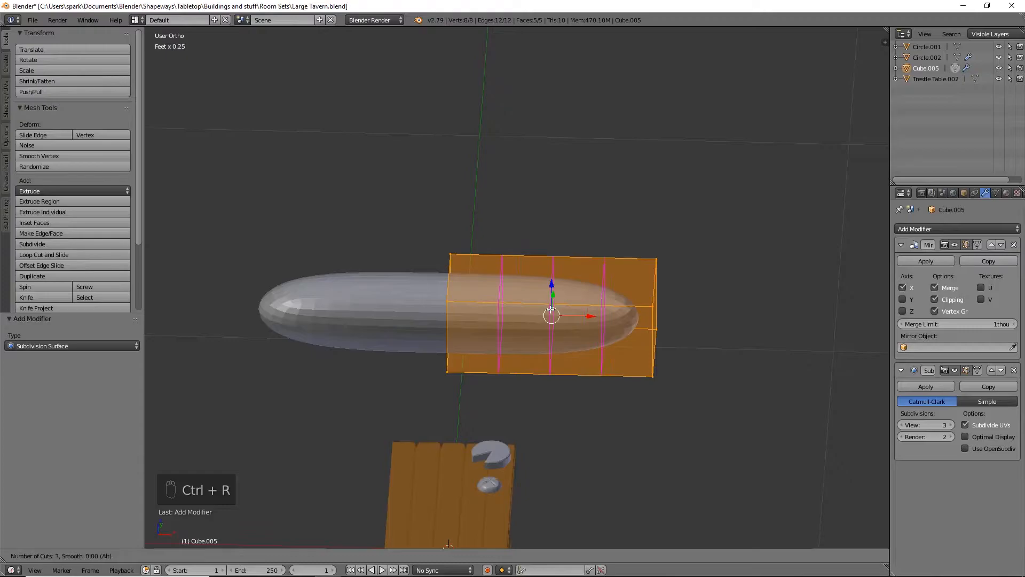
{"action": "left_click", "coordinate": [550, 309]}
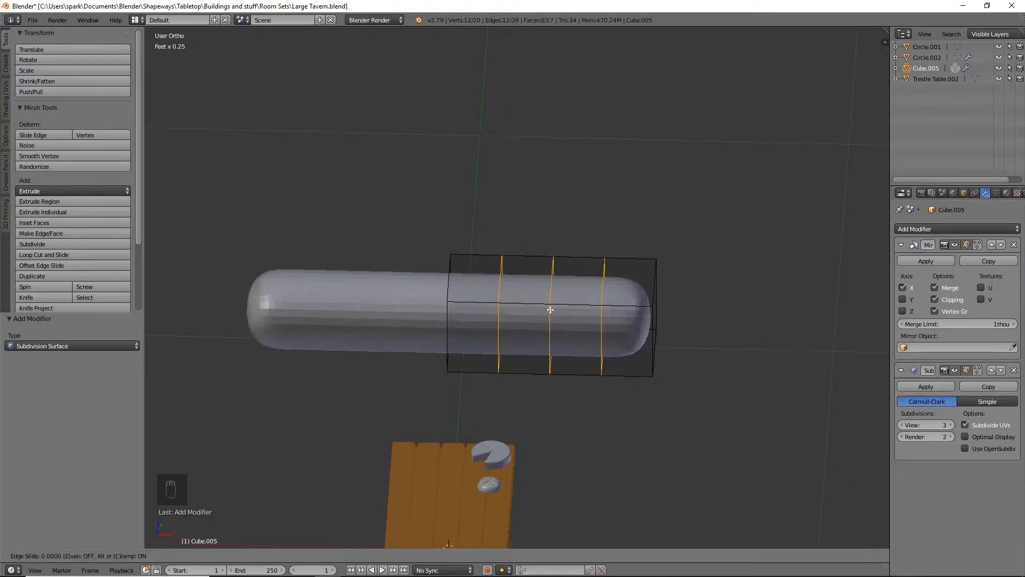
{"action": "right_click", "coordinate": [547, 308]}
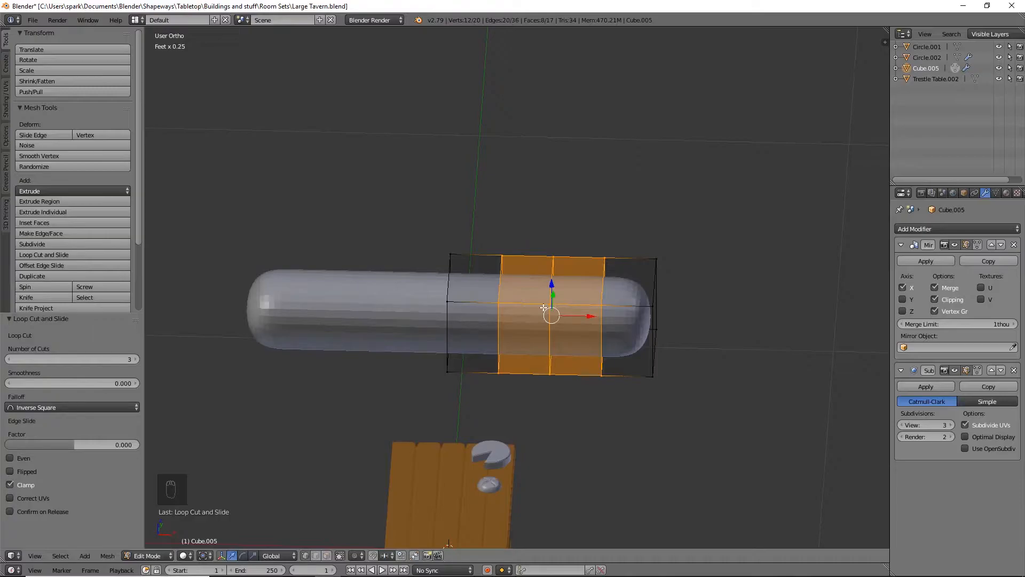
Lower the upper vertices at the block's outer end along Z by about 234 thou, then about 34.7 thou more
{"action": "key", "text": "KP_1"}
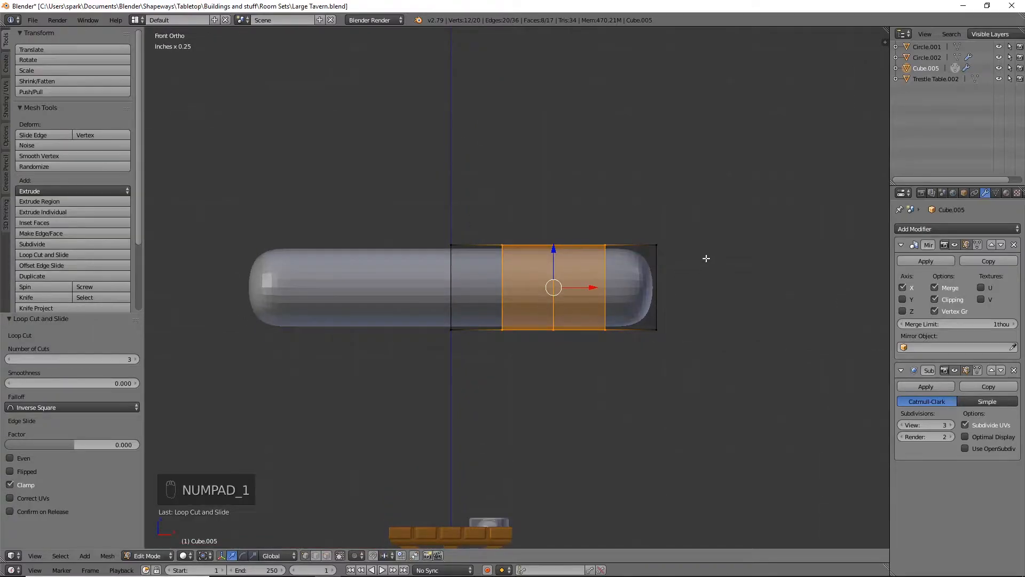
{"action": "middle_click_drag", "start_coordinate": [706, 259], "coordinate": [661, 280], "text": "shift"}
{"action": "key", "text": "a"}
{"action": "key", "text": "a"}
{"action": "key", "text": "z"}
{"action": "key", "text": "b"}
{"action": "left_click_drag", "start_coordinate": [627, 263], "coordinate": [629, 268]}
{"action": "left_click", "coordinate": [629, 269]}
{"action": "left_click_drag", "start_coordinate": [612, 225], "coordinate": [612, 254]}
{"action": "left_click_drag", "start_coordinate": [641, 294], "coordinate": [637, 302]}
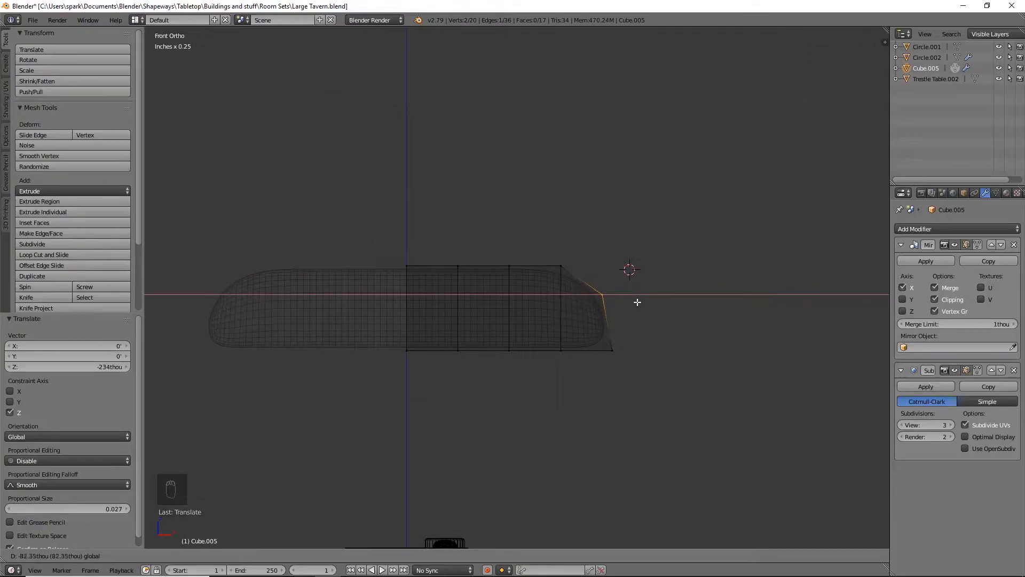
{"action": "right_click", "coordinate": [638, 303]}
{"action": "left_click_drag", "start_coordinate": [610, 246], "coordinate": [619, 270]}
Add two loop cuts in the segment nearest the mirror plane, one slid close to each end of that segment
{"action": "middle_click_drag", "start_coordinate": [580, 270], "coordinate": [579, 272], "text": "shift"}
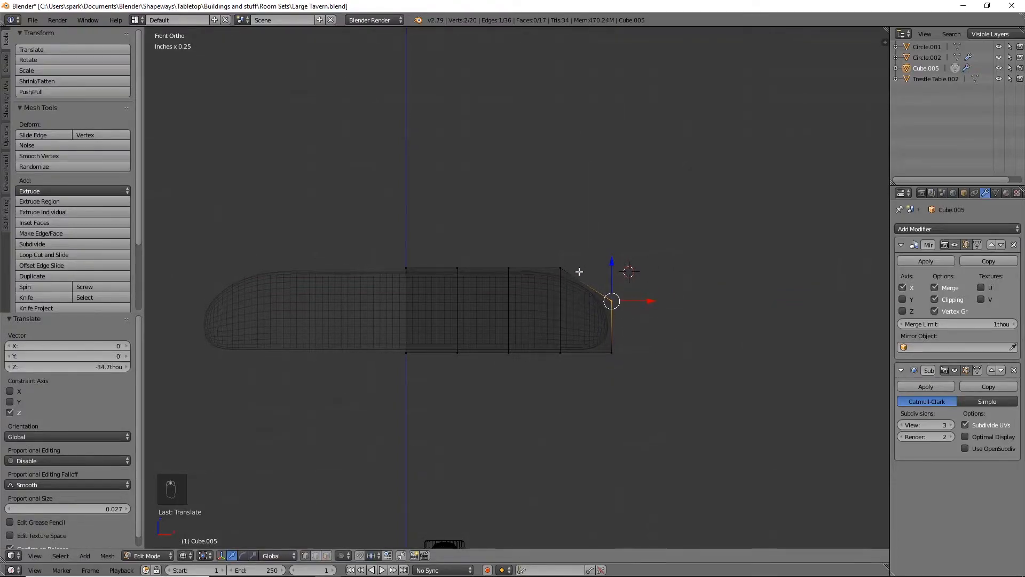
{"action": "scroll", "coordinate": [531, 366], "scroll_direction": "up", "scroll_amount": 3}
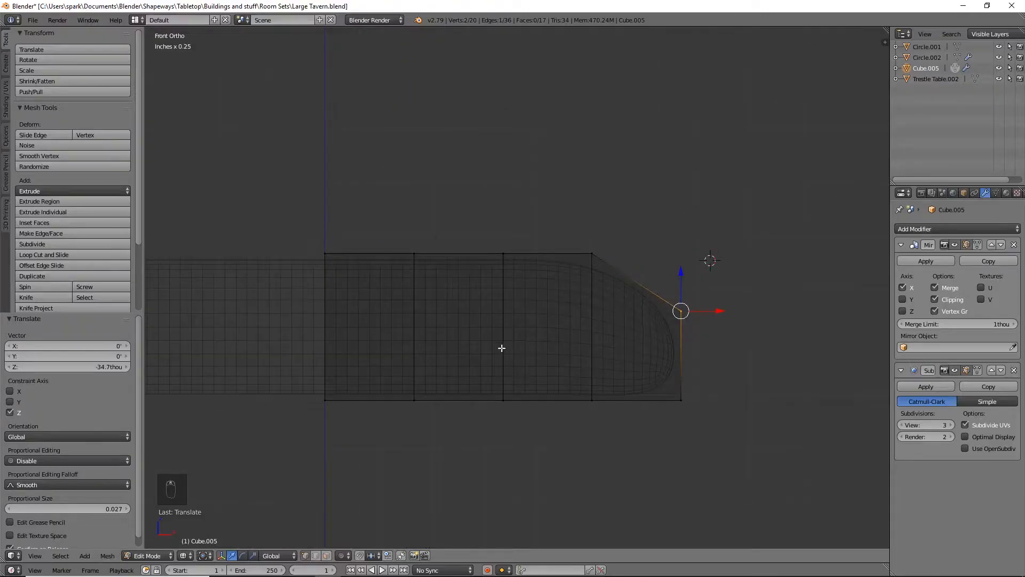
{"action": "middle_click_drag", "start_coordinate": [439, 328], "coordinate": [455, 316], "text": "shift"}
{"action": "key", "text": "ctrl+r"}
{"action": "left_click", "coordinate": [409, 241]}
{"action": "left_click", "coordinate": [376, 243]}
{"action": "key", "text": "ctrl+r"}
{"action": "left_click", "coordinate": [394, 270]}
{"action": "left_click", "coordinate": [424, 271]}
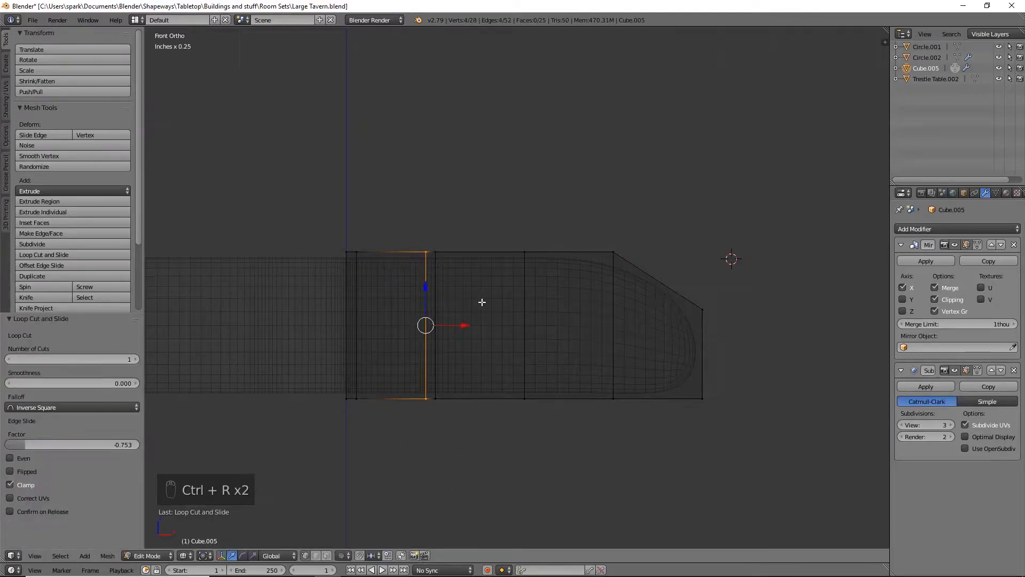
Add two loop cuts in the second segment and spread them apart along X by a factor of about 2.347
{"action": "key", "text": "ctrl+r"}
{"action": "scroll", "coordinate": [481, 268], "scroll_direction": "up", "scroll_amount": 1}
{"action": "left_click", "coordinate": [480, 277]}
{"action": "right_click", "coordinate": [480, 290]}
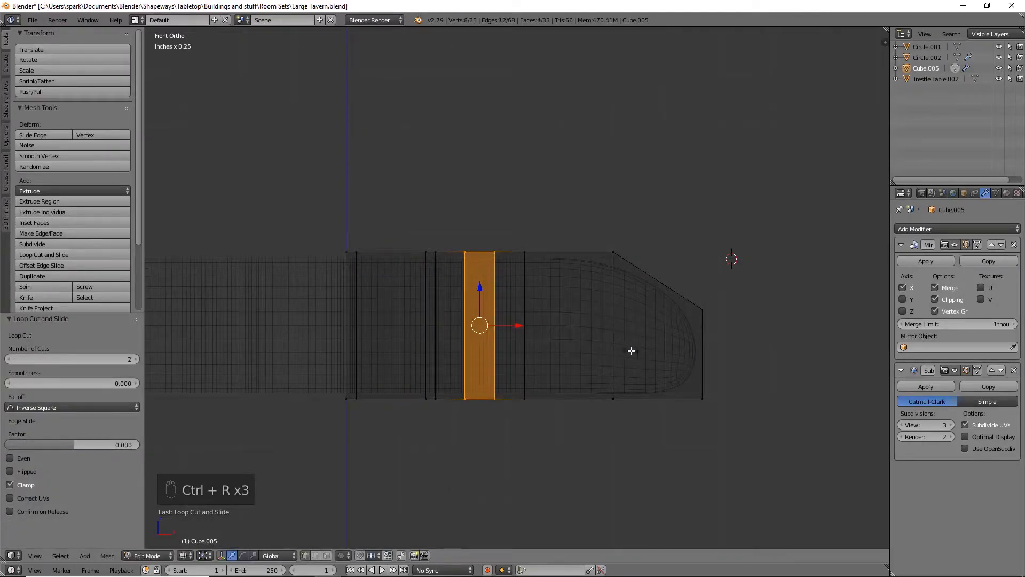
{"action": "key", "text": "s"}
{"action": "key", "text": "x"}
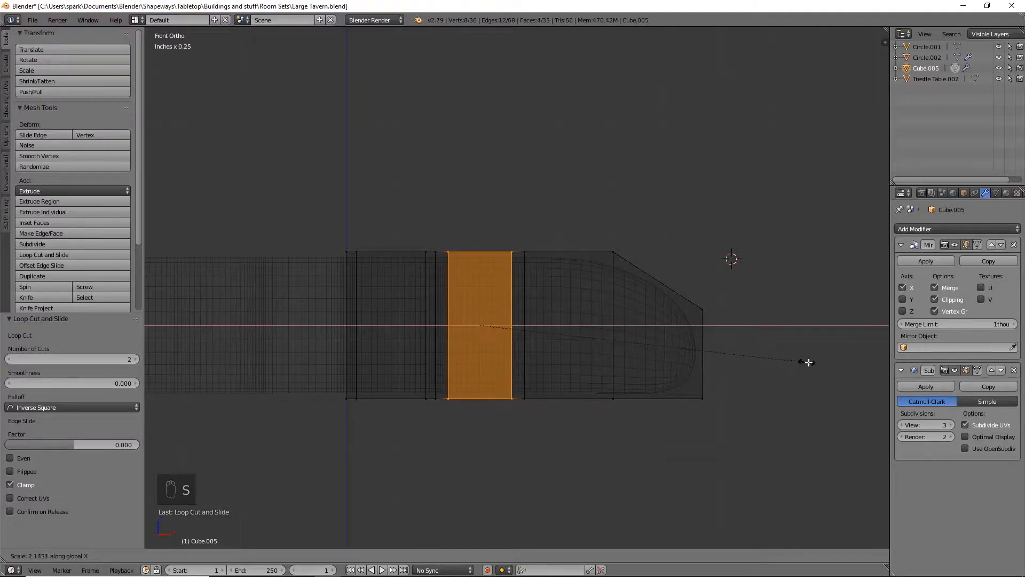
{"action": "left_click", "coordinate": [832, 369]}
{"action": "key", "text": "ctrl+r"}
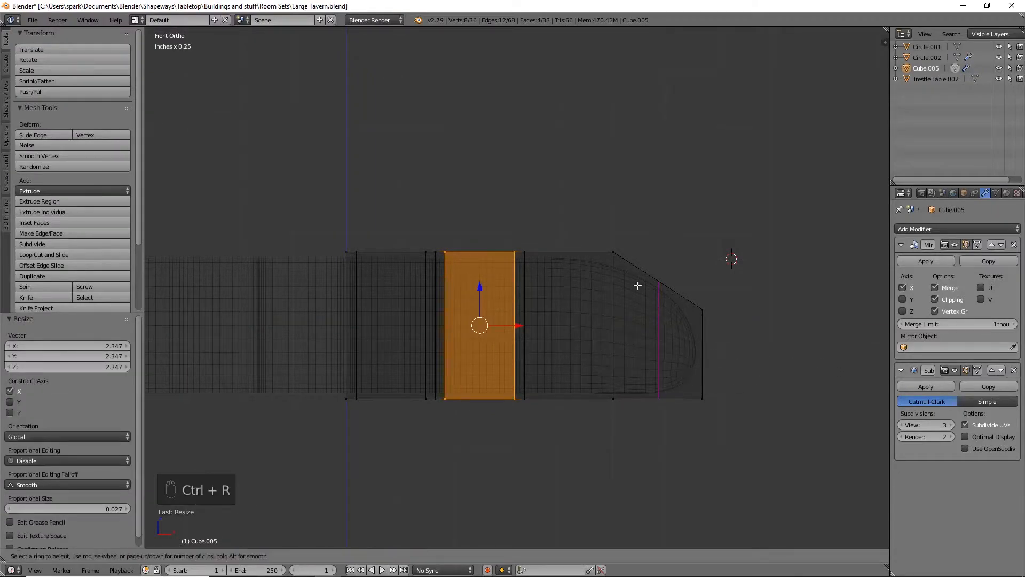
{"action": "left_click", "coordinate": [578, 249]}
{"action": "right_click", "coordinate": [578, 249]}
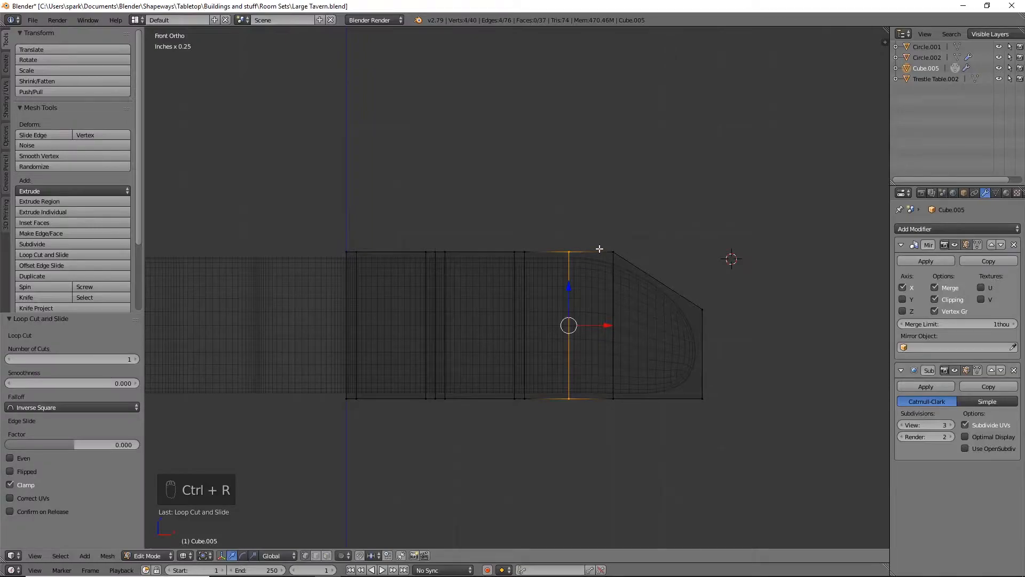
{"action": "key", "text": "ctrl+z"}
Add two loop cuts in the third segment and spread them apart along X by a factor of about 2.271
{"action": "key", "text": "ctrl+r"}
{"action": "scroll", "coordinate": [572, 258], "scroll_direction": "up", "scroll_amount": 1}
{"action": "left_click", "coordinate": [577, 288]}
{"action": "right_click", "coordinate": [584, 320]}
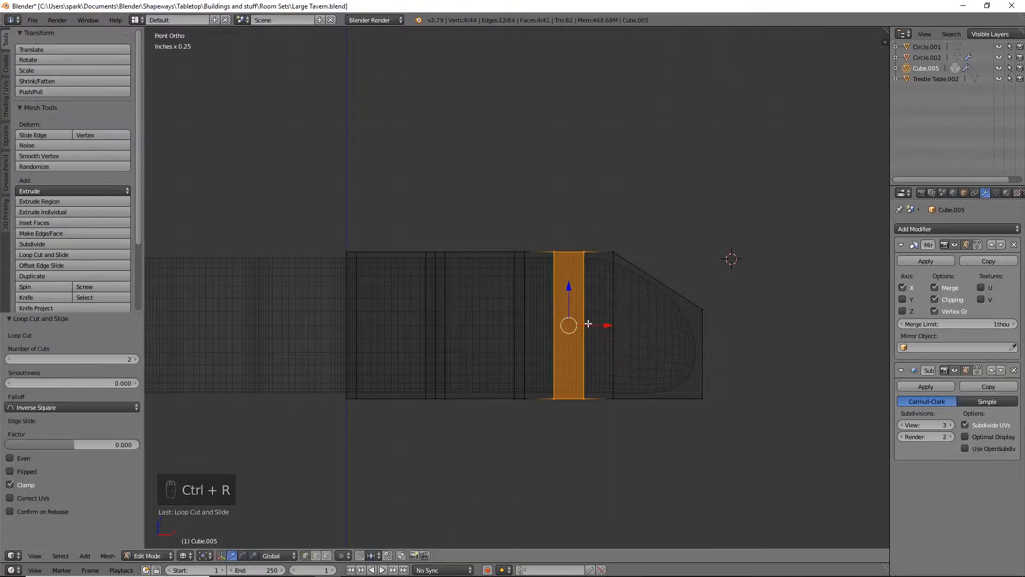
{"action": "key", "text": "s"}
{"action": "key", "text": "x"}
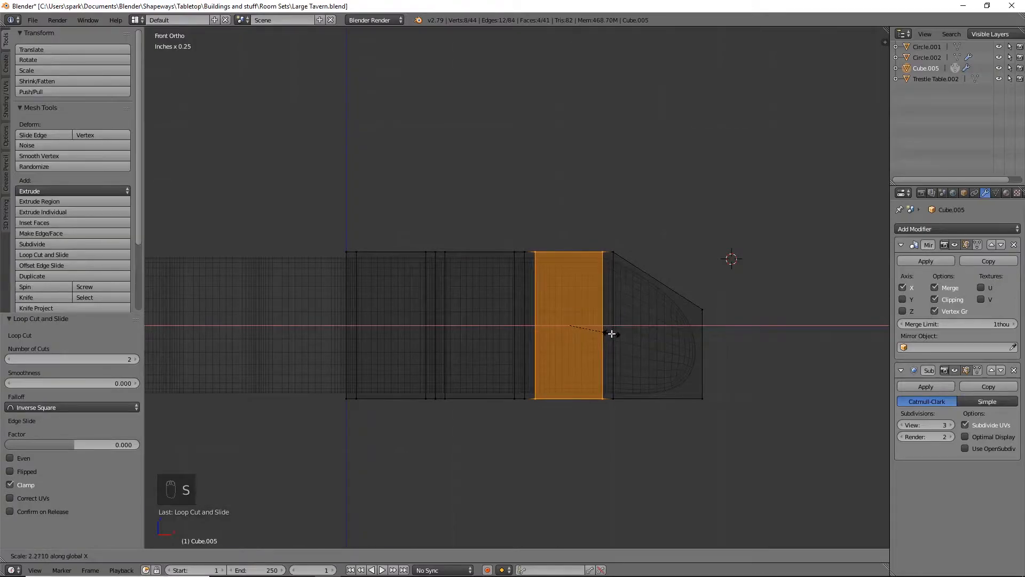
{"action": "left_click", "coordinate": [611, 334]}
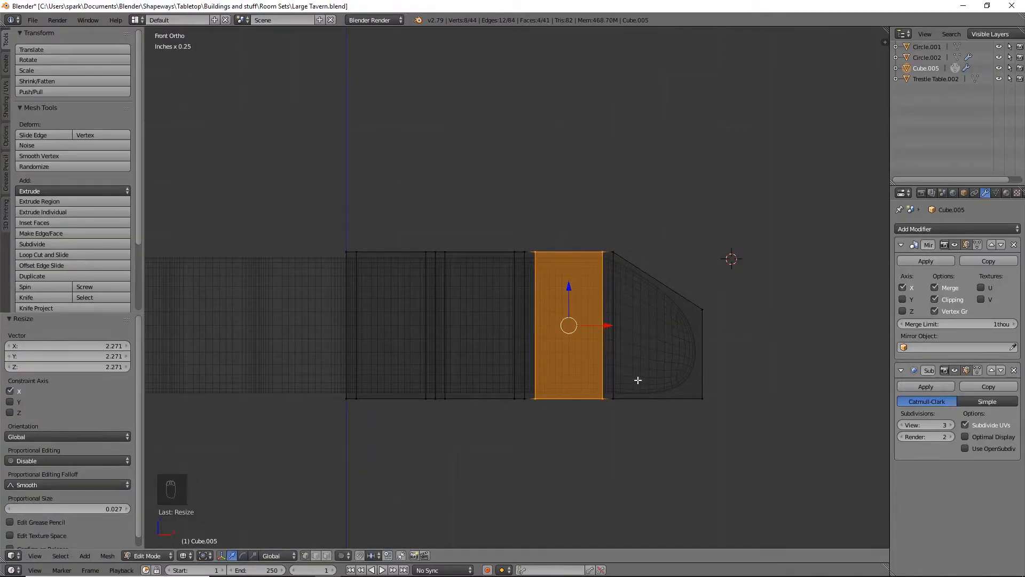
Add one loop cut in the sloped end segment and slide it close to the start of the slope
{"action": "key", "text": "ctrl+r"}
{"action": "left_click", "coordinate": [665, 287]}
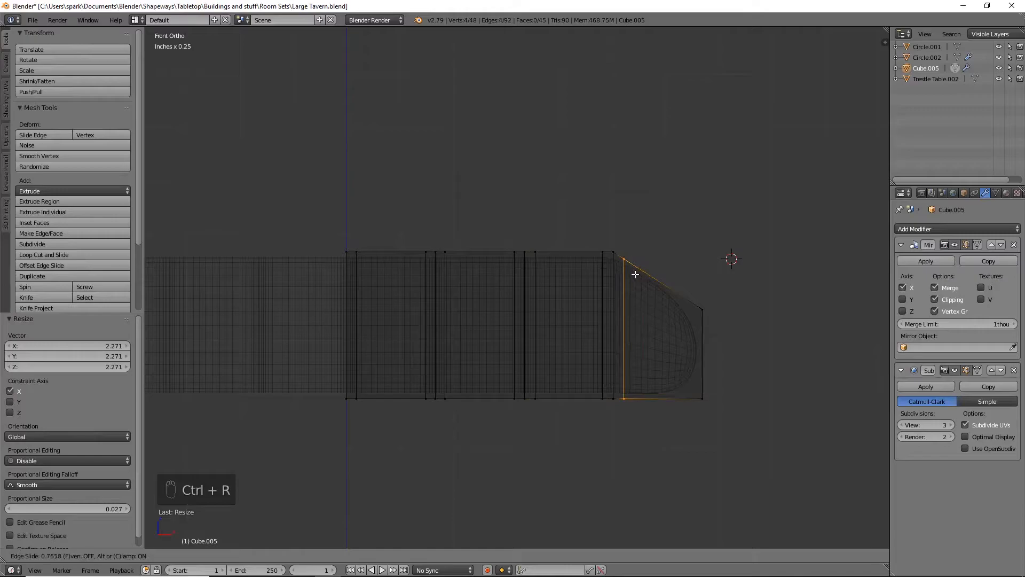
{"action": "left_click", "coordinate": [634, 274]}
Lower the top vertices of the mirror-plane loop and the three segment-boundary loops 125 thou along Z to form grooves
{"action": "key", "text": "a"}
{"action": "key", "text": "b"}
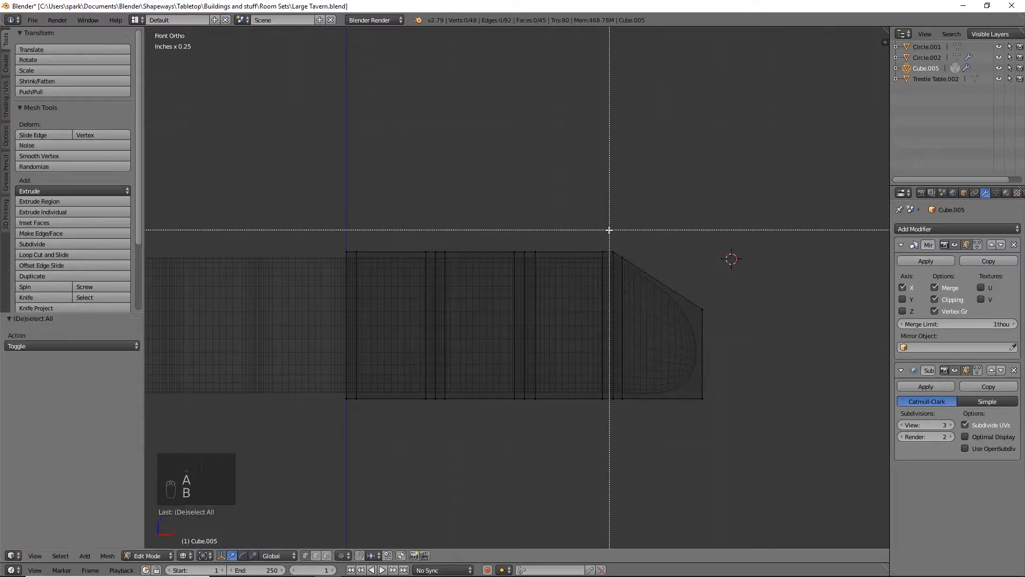
{"action": "left_click_drag", "start_coordinate": [609, 229], "coordinate": [618, 257]}
{"action": "key", "text": "b"}
{"action": "left_click_drag", "start_coordinate": [521, 235], "coordinate": [527, 260]}
{"action": "key", "text": "b"}
{"action": "left_click_drag", "start_coordinate": [431, 244], "coordinate": [440, 263]}
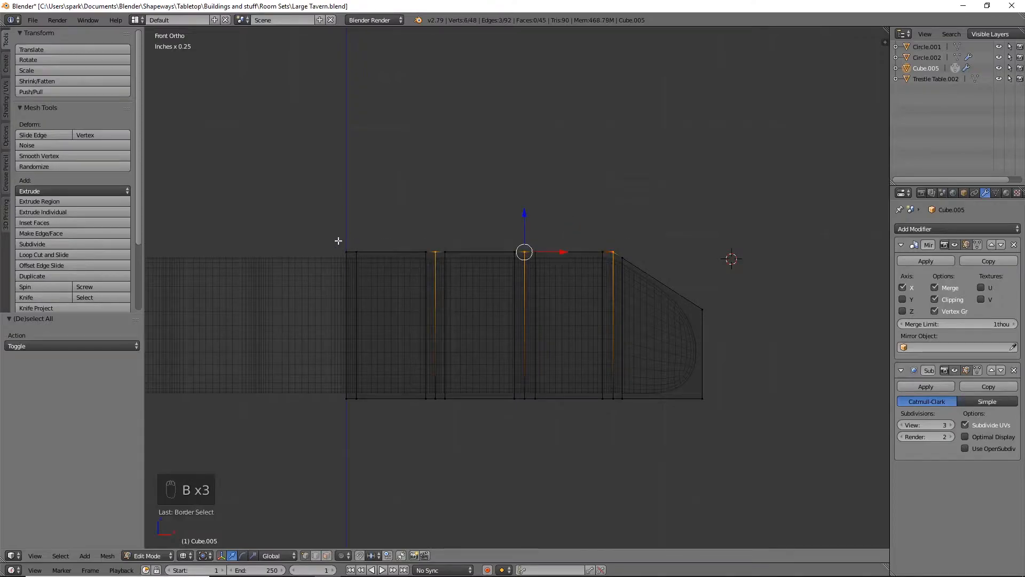
{"action": "left_click_drag", "start_coordinate": [346, 251], "coordinate": [348, 254]}
{"action": "key", "text": "g"}
{"action": "key", "text": "z"}
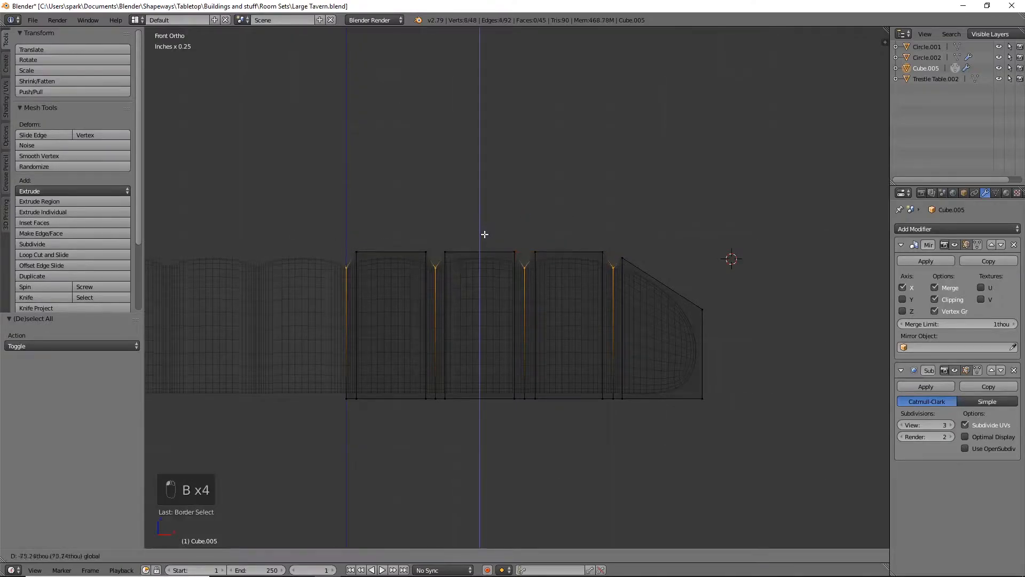
{"action": "left_click", "coordinate": [483, 242]}
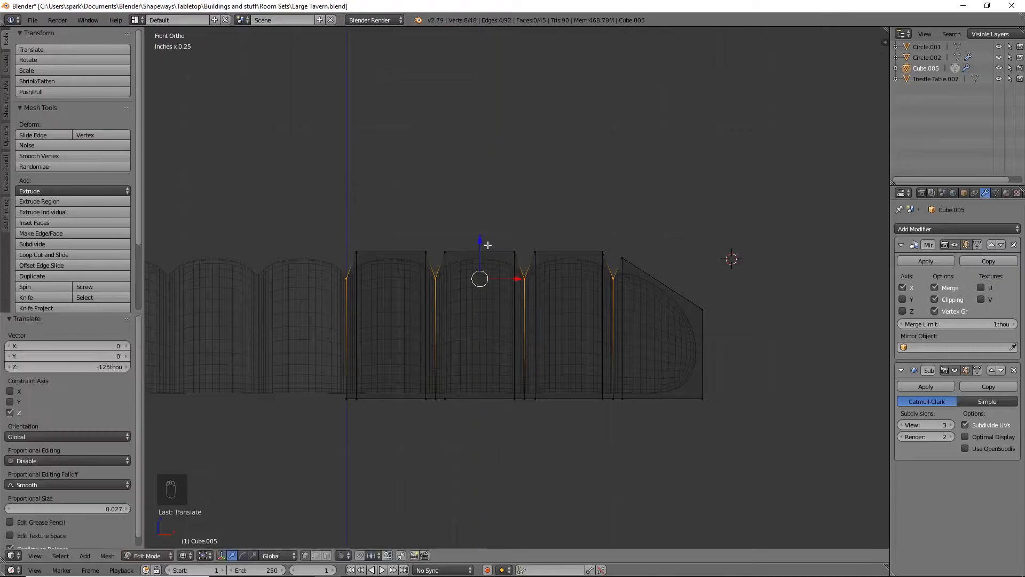
Crease the selected groove edges with a factor of 1 and raise them about 5.33 thou along Z
{"action": "key", "text": "shift+e"}
{"action": "left_click", "coordinate": [523, 293]}
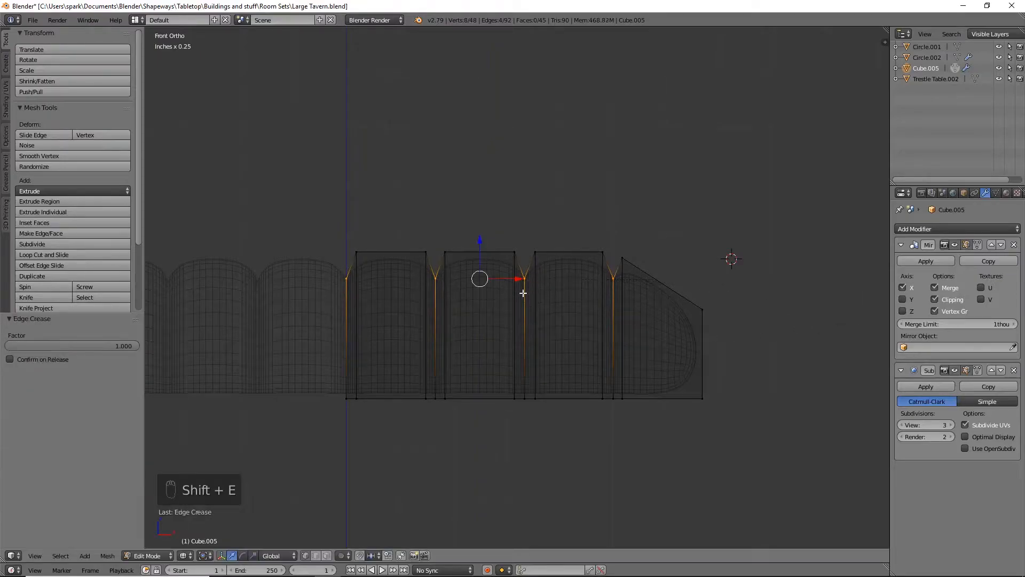
{"action": "key", "text": "z"}
{"action": "mouse_move", "coordinate": [666, 250]}
{"action": "middle_mouse_down"}
{"action": "mouse_move", "coordinate": [567, 316]}
{"action": "mouse_move", "coordinate": [556, 348]}
{"action": "mouse_move", "coordinate": [600, 277]}
{"action": "mouse_move", "coordinate": [632, 271]}
{"action": "mouse_move", "coordinate": [618, 284]}
{"action": "middle_mouse_up"}
{"action": "key", "text": "g"}
{"action": "key", "text": "z"}
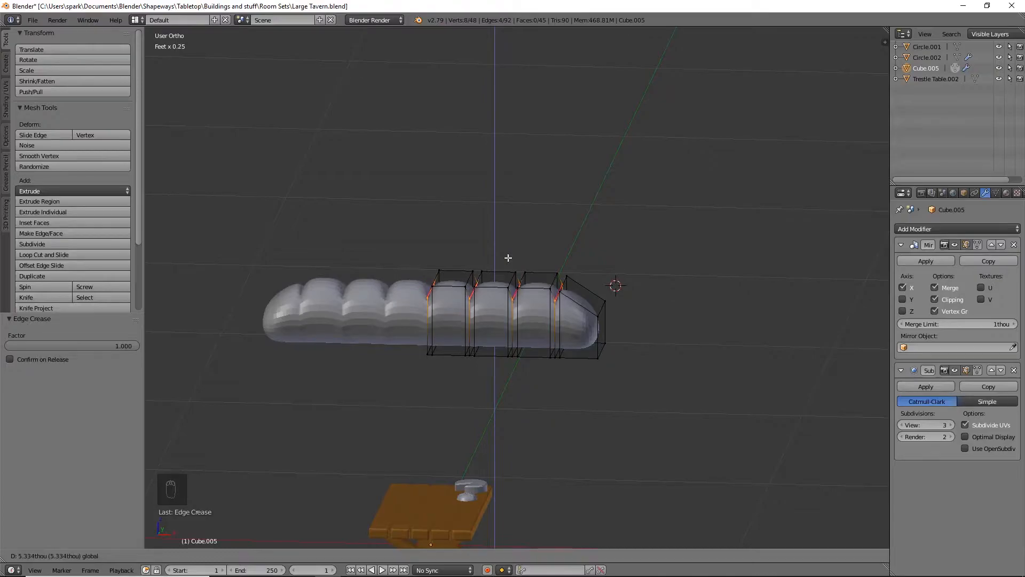
{"action": "left_click", "coordinate": [508, 257]}
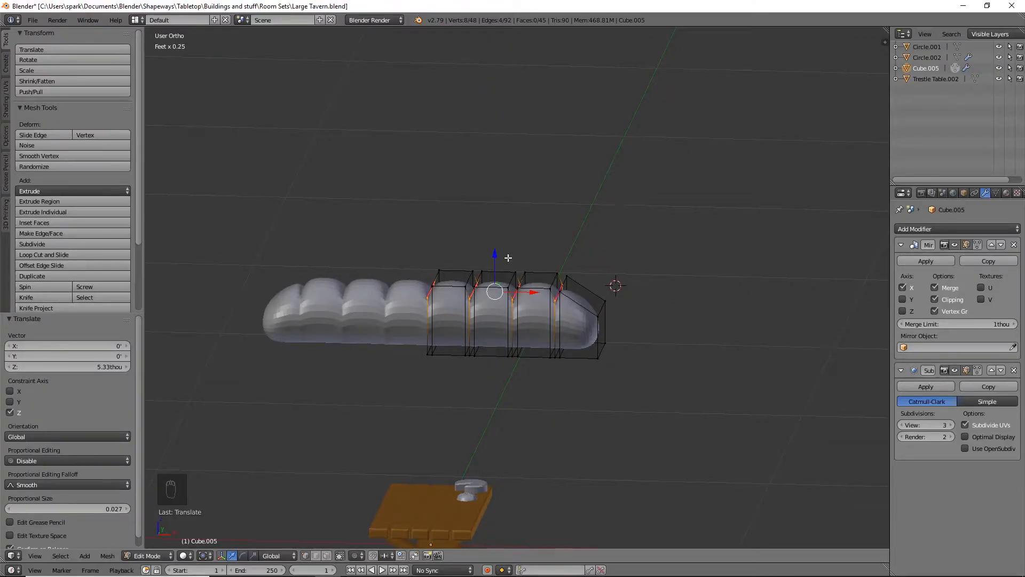
Select the two top vertices at the start of the loaf's end slope and enable Connected proportional editing
{"action": "key", "text": "KP_1"}
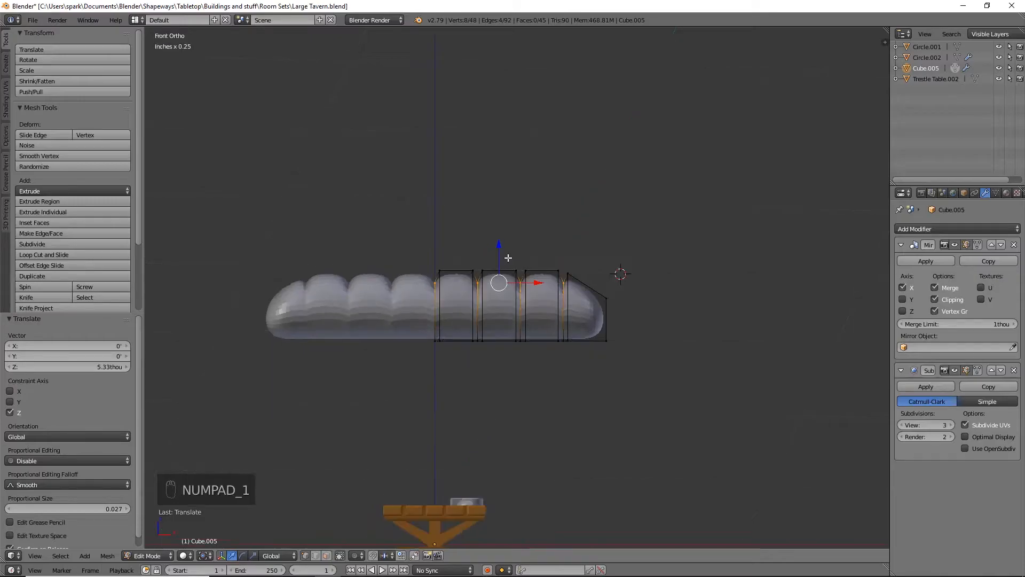
{"action": "middle_click_drag", "start_coordinate": [557, 333], "coordinate": [550, 331], "text": "shift"}
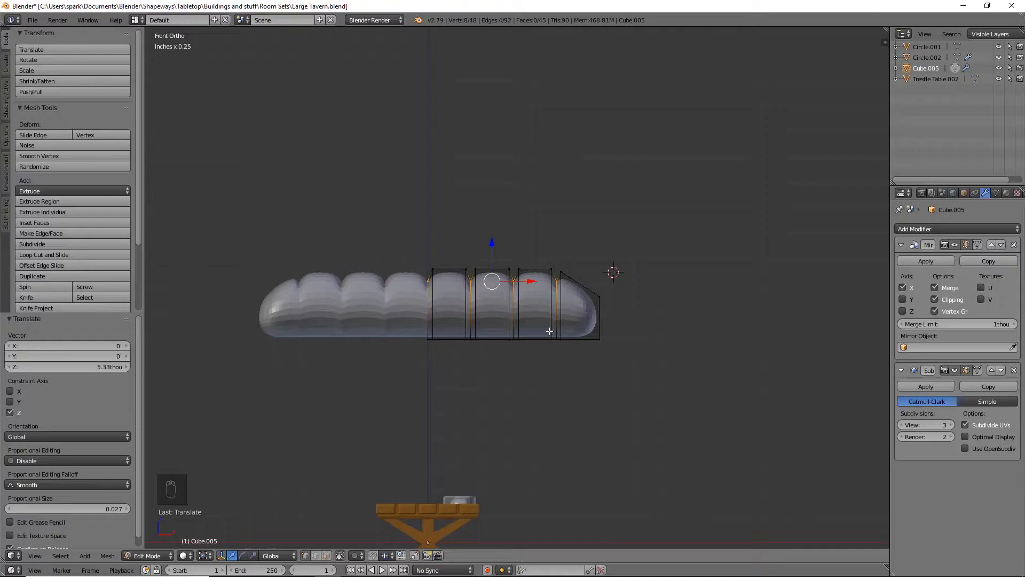
{"action": "key", "text": "a"}
{"action": "key", "text": "z"}
{"action": "key", "text": "b"}
{"action": "left_click_drag", "start_coordinate": [554, 266], "coordinate": [570, 279]}
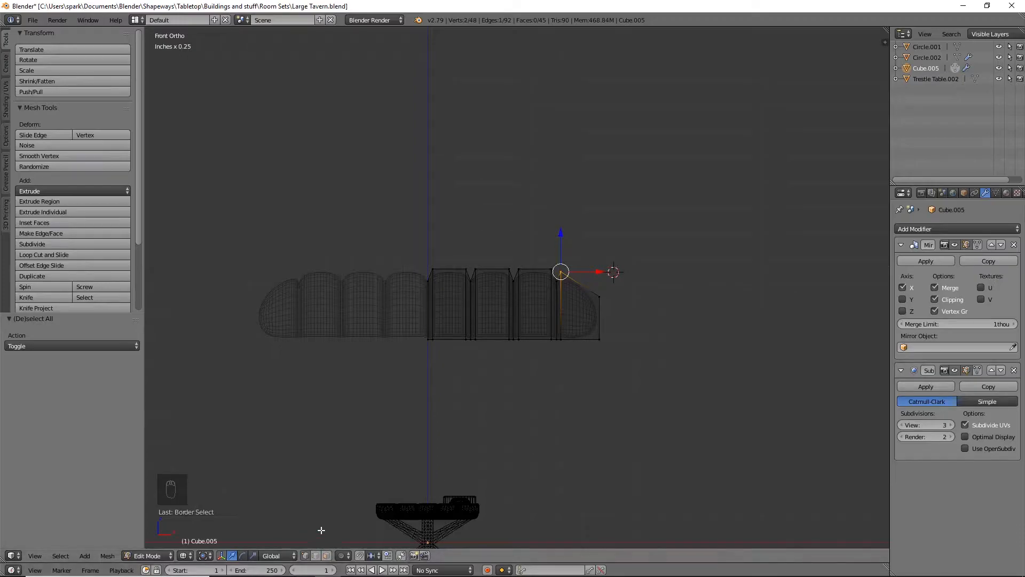
{"action": "left_click", "coordinate": [345, 555]}
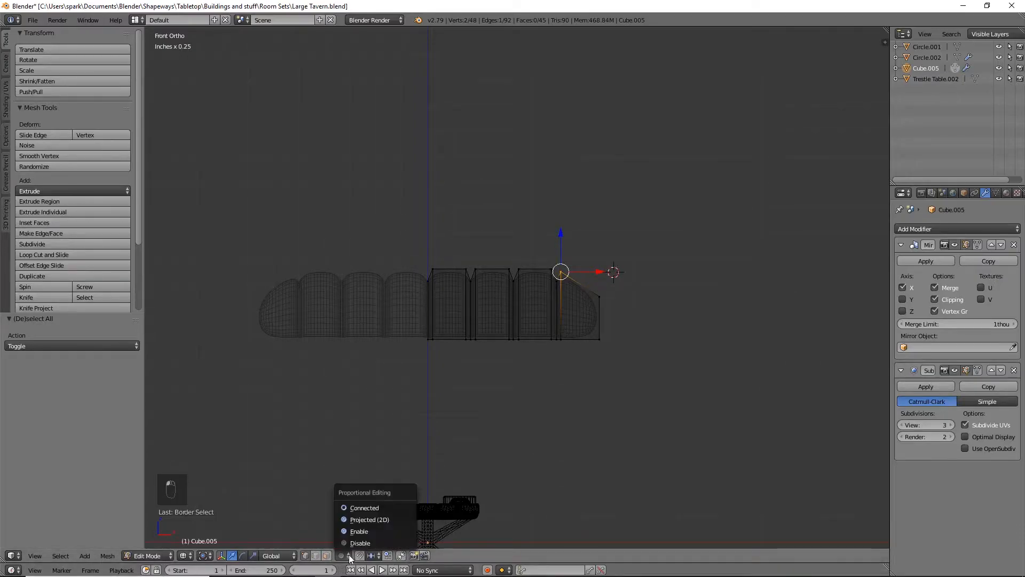
{"action": "left_click", "coordinate": [362, 508]}
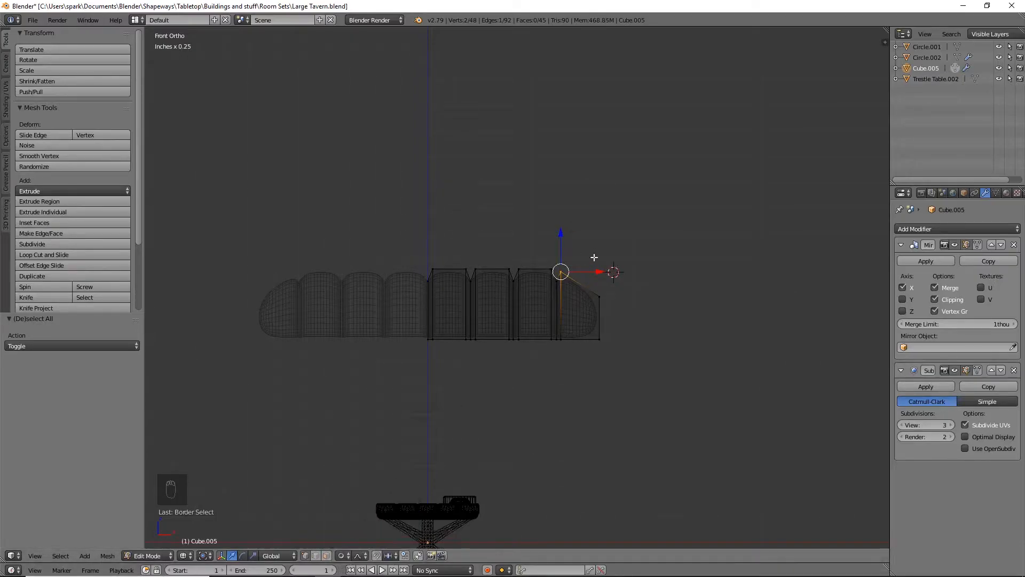
Lower the selected top vertices along Z with a proportional falloff reaching the neighbouring segment to taper the loaf's end
{"action": "left_click_drag", "start_coordinate": [565, 233], "coordinate": [639, 255]}
{"action": "scroll", "coordinate": [586, 231], "scroll_direction": "down", "scroll_amount": 20}
{"action": "scroll", "coordinate": [612, 249], "scroll_direction": "down", "scroll_amount": 5}
{"action": "scroll", "coordinate": [638, 254], "scroll_direction": "up", "scroll_amount": 9}
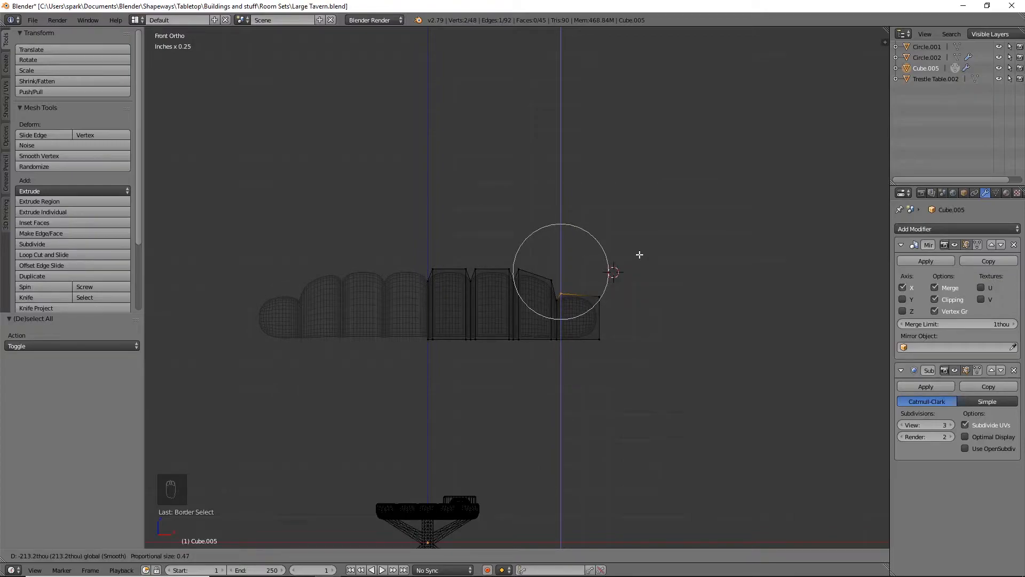
{"action": "left_click_drag", "start_coordinate": [640, 255], "coordinate": [643, 242]}
{"action": "key", "text": "a"}
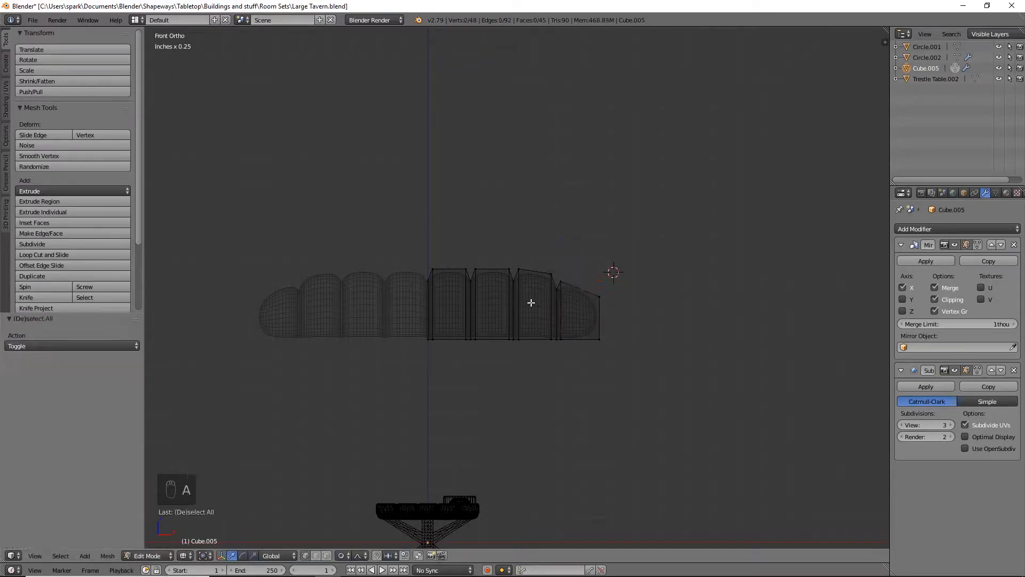
Raise the top vertices at the mirror plane about 83 thou along Z with proportional falloff
{"action": "key", "text": "b"}
{"action": "left_click_drag", "start_coordinate": [409, 243], "coordinate": [445, 280]}
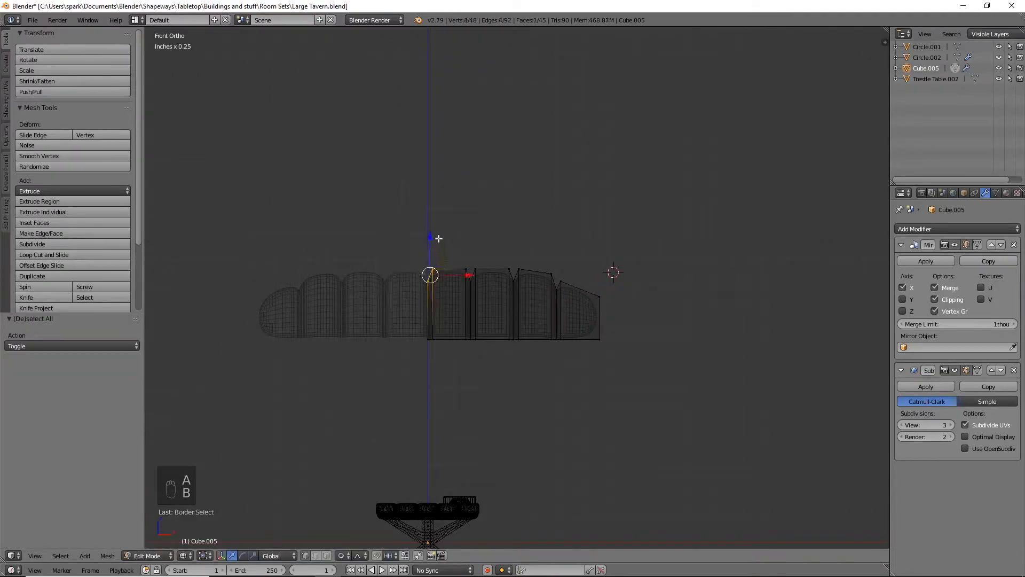
{"action": "key", "text": "g"}
{"action": "scroll", "coordinate": [432, 230], "scroll_direction": "down", "scroll_amount": 4}
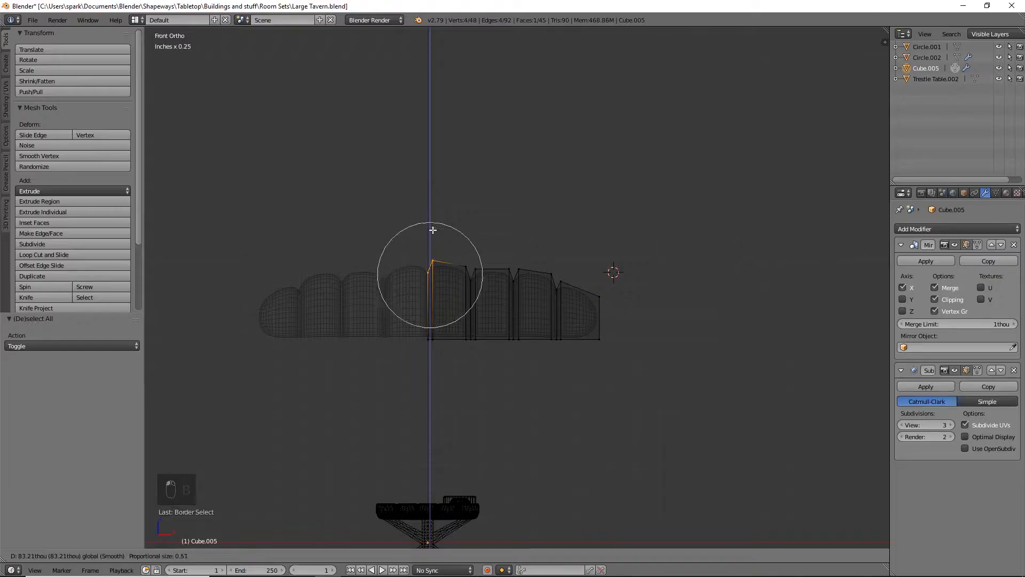
{"action": "scroll", "coordinate": [433, 230], "scroll_direction": "up", "scroll_amount": 2}
{"action": "left_click", "coordinate": [432, 229]}
Raise the top vertices on the second segment's inner edge 31.2 thou along Z with proportional falloff and leave Edit Mode
{"action": "key", "text": "a"}
{"action": "key", "text": "b"}
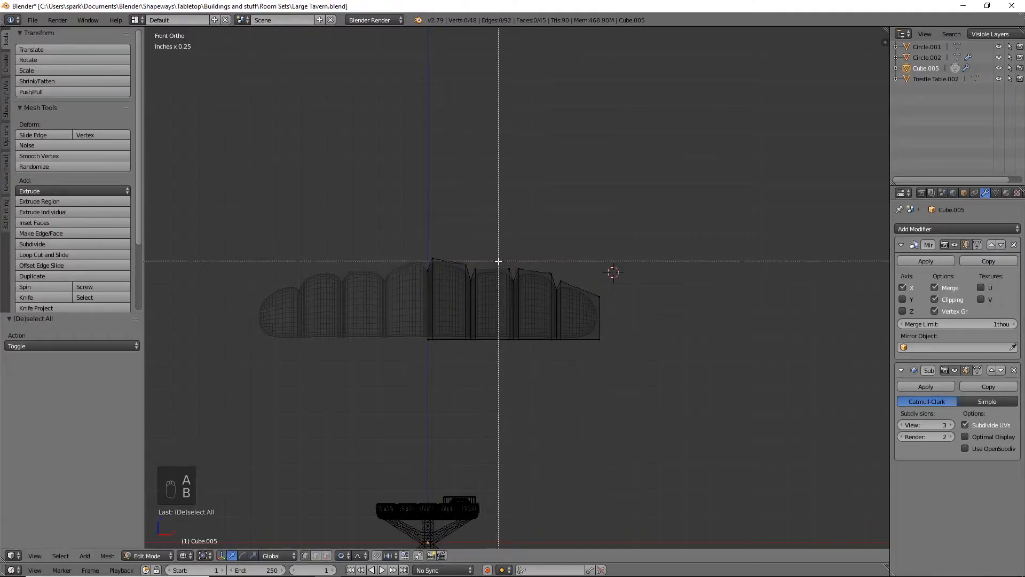
{"action": "left_click_drag", "start_coordinate": [469, 264], "coordinate": [494, 271]}
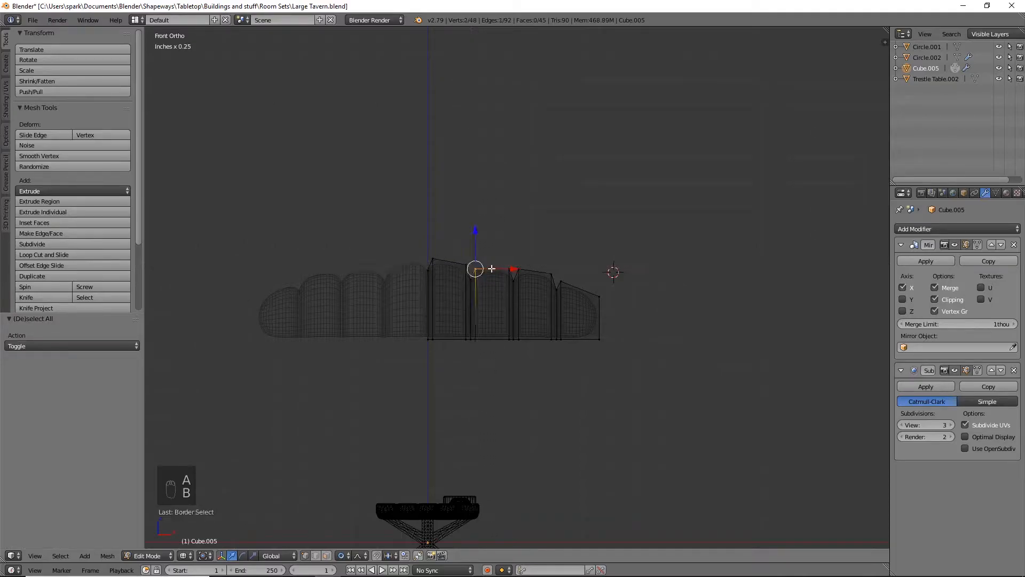
{"action": "key", "text": "g"}
{"action": "key", "text": "z"}
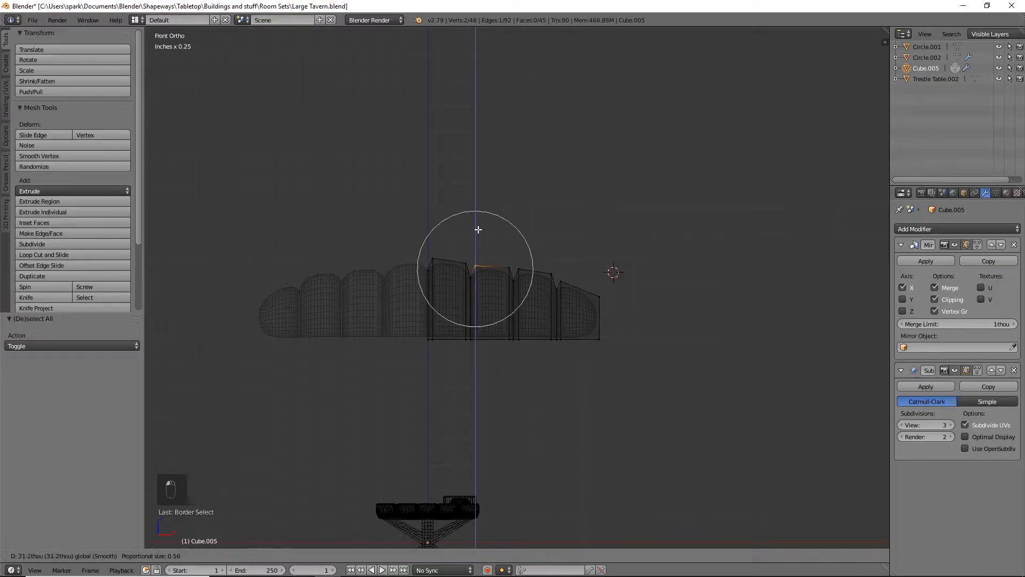
{"action": "left_click", "coordinate": [478, 229]}
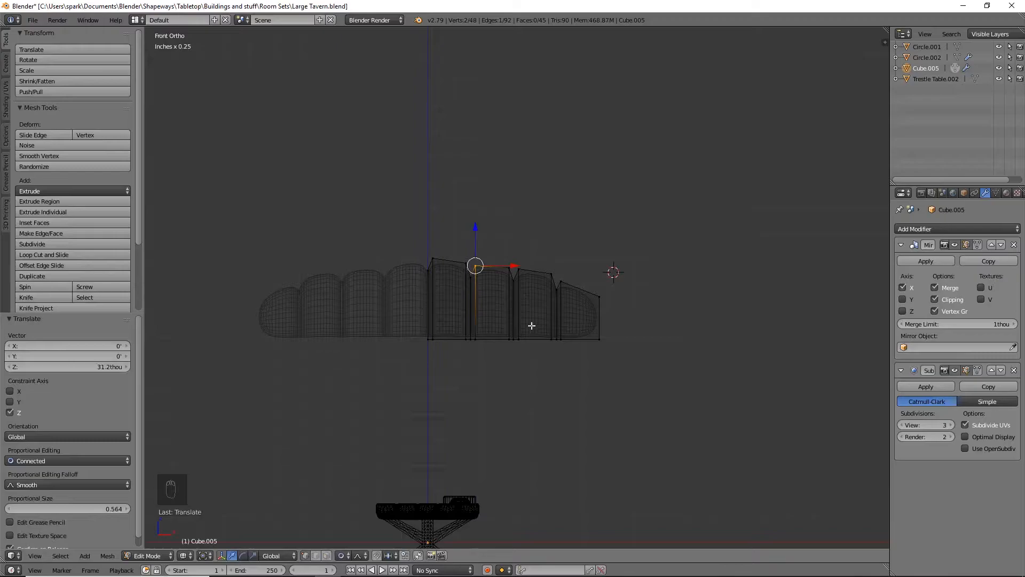
{"action": "key", "text": "Tab"}
{"action": "key", "text": "z"}
Try to set the loaf's origin to its geometry with the Mirror modifier still active, and undo it
{"action": "middle_click_drag", "start_coordinate": [532, 329], "coordinate": [608, 341]}
{"action": "scroll", "coordinate": [539, 363], "scroll_direction": "down", "scroll_amount": 4}
{"action": "right_click", "coordinate": [501, 272]}
{"action": "left_click", "coordinate": [92, 110]}
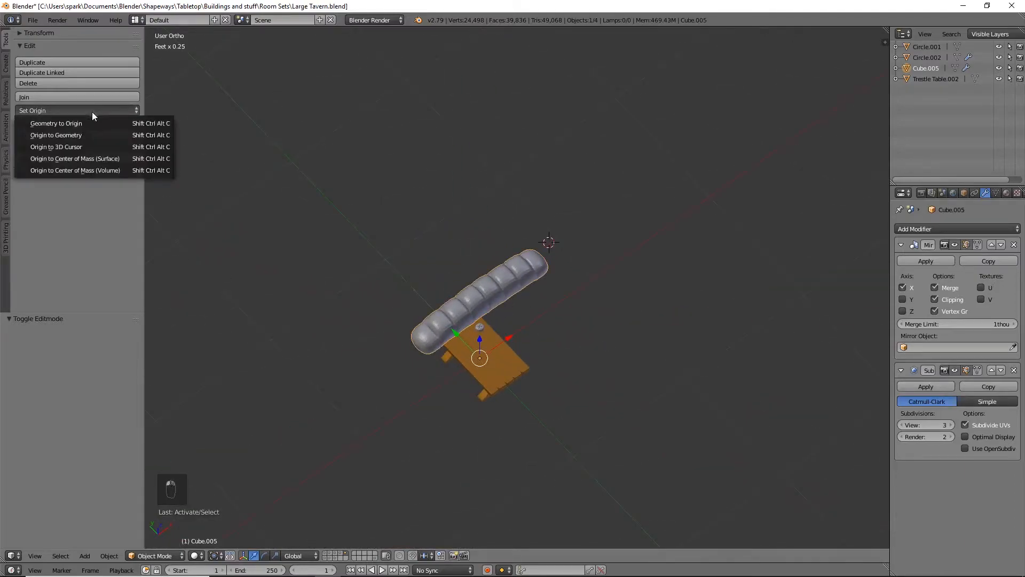
{"action": "left_click", "coordinate": [82, 134]}
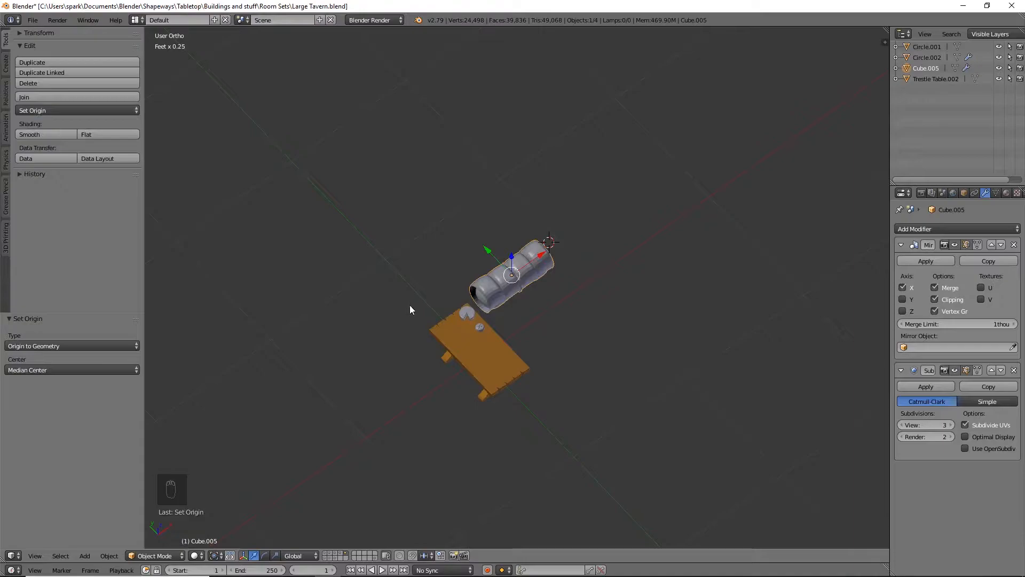
{"action": "key", "text": "ctrl+z"}
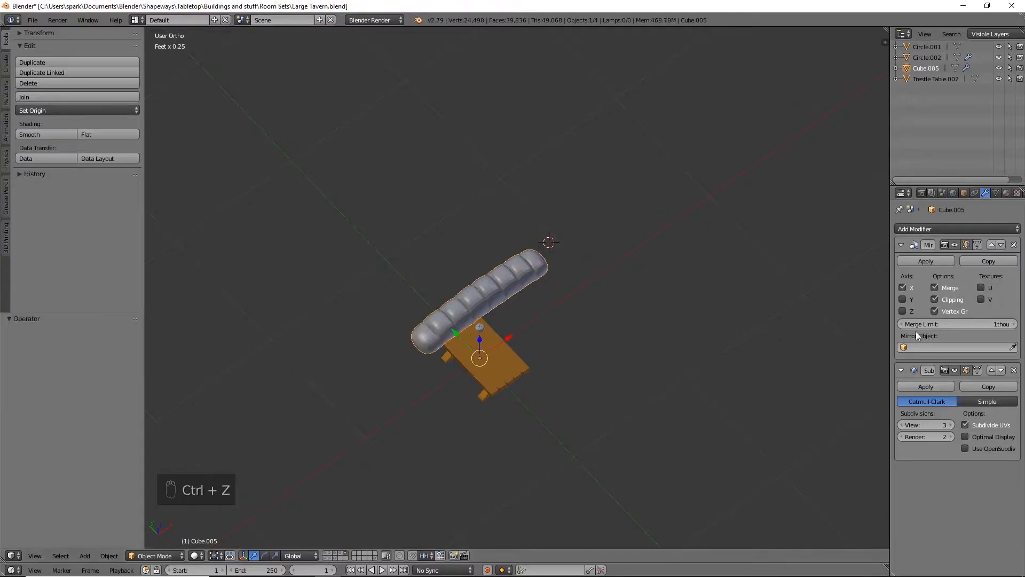
Apply the loaf's Mirror modifier and set its origin to its geometry
{"action": "left_click", "coordinate": [926, 261]}
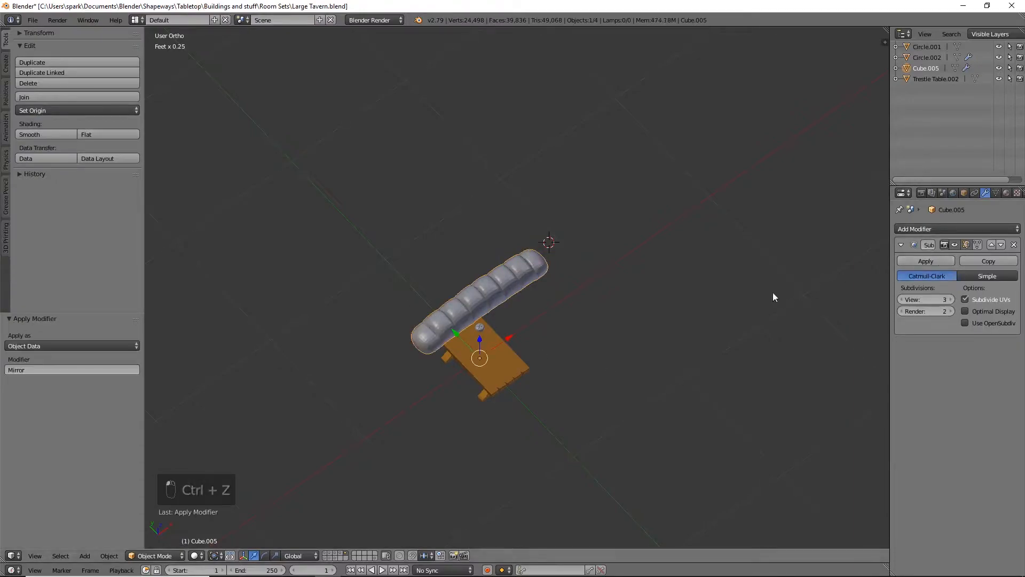
{"action": "left_click", "coordinate": [59, 111]}
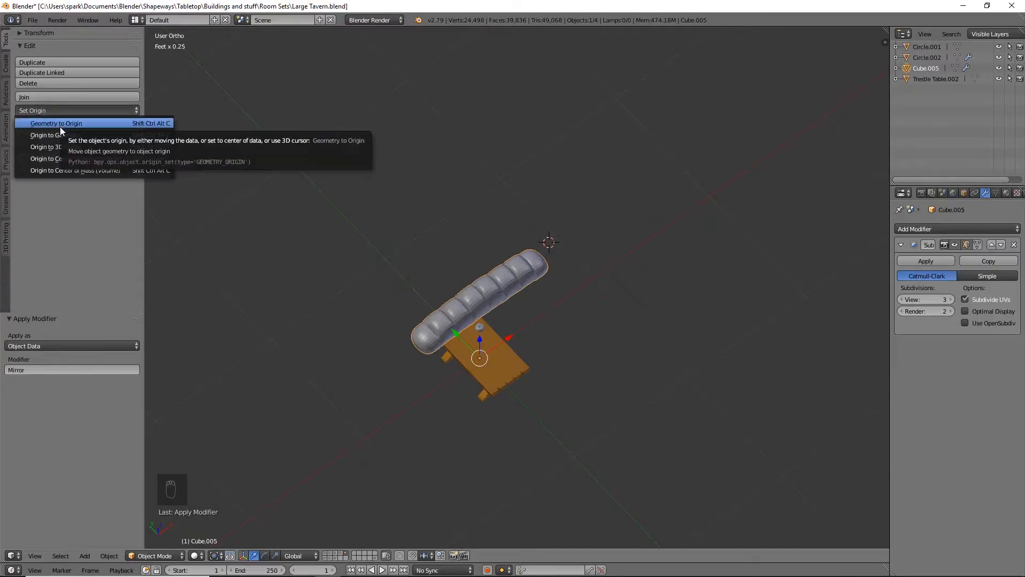
{"action": "left_click", "coordinate": [71, 137]}
Lower the loaf along Z, scale it down to prop size, and move it down onto the tabletop
{"action": "key", "text": "g"}
{"action": "key", "text": "z"}
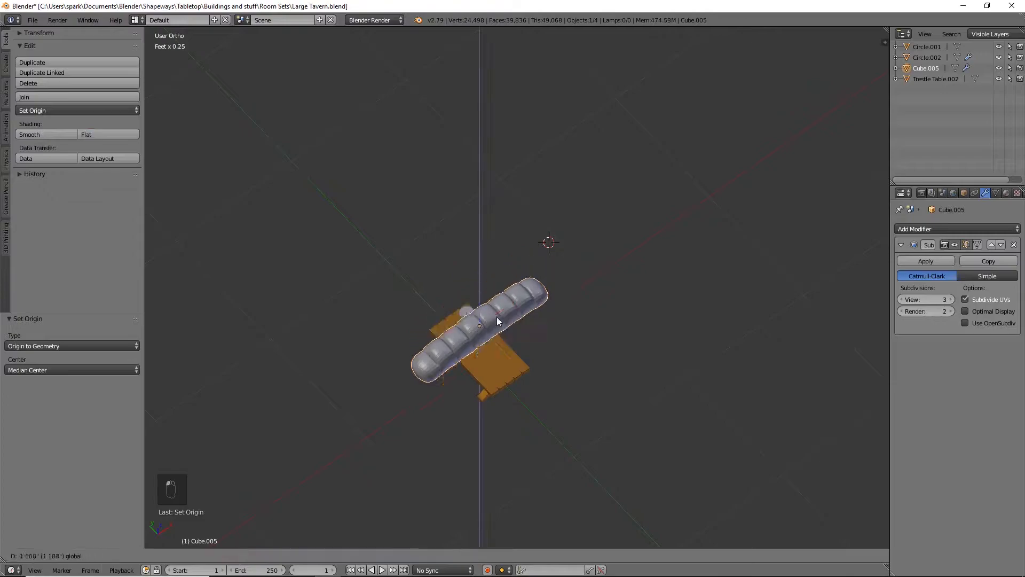
{"action": "left_click", "coordinate": [728, 435]}
{"action": "key", "text": "s"}
{"action": "left_click", "coordinate": [522, 363]}
{"action": "left_click_drag", "start_coordinate": [480, 343], "coordinate": [487, 319]}
{"action": "middle_click_drag", "start_coordinate": [518, 347], "coordinate": [524, 297]}
{"action": "left_click_drag", "start_coordinate": [503, 255], "coordinate": [528, 293]}
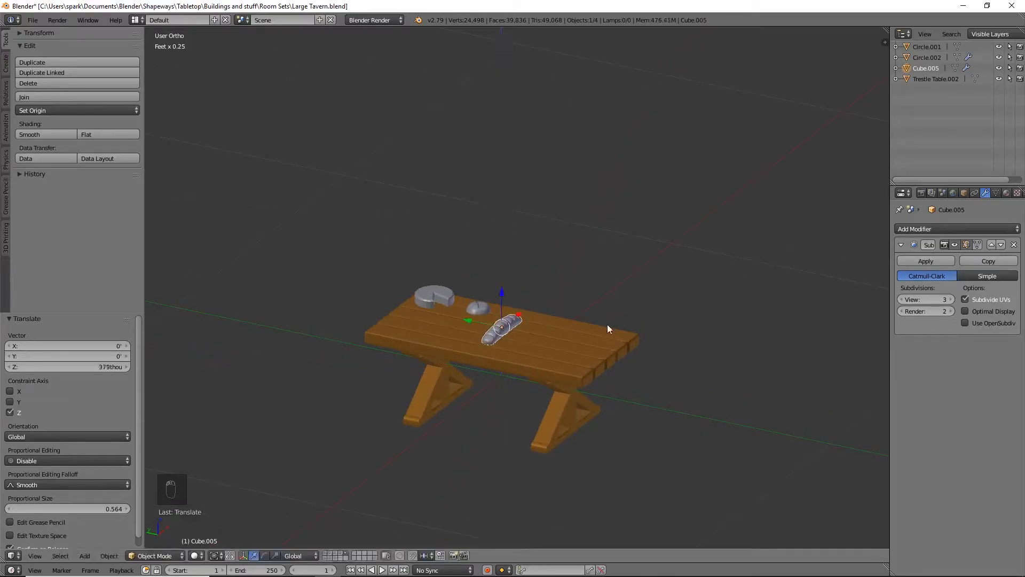
Try to rotate the loaf about 37° from an angled view and undo the rotation
{"action": "middle_click_drag", "start_coordinate": [578, 318], "coordinate": [595, 396]}
{"action": "key", "text": "r"}
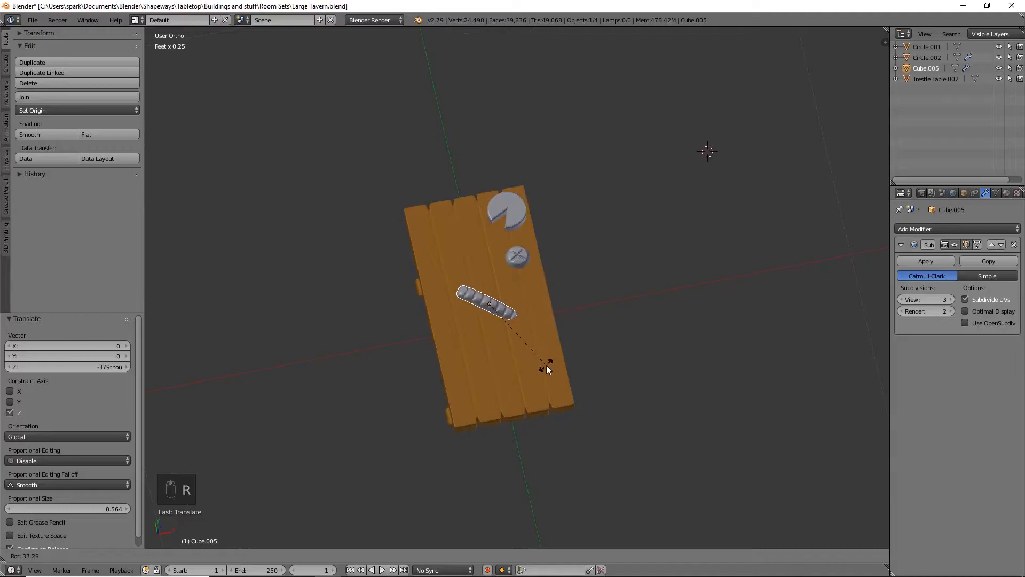
{"action": "left_click", "coordinate": [547, 366]}
{"action": "key", "text": "ctrl+z"}
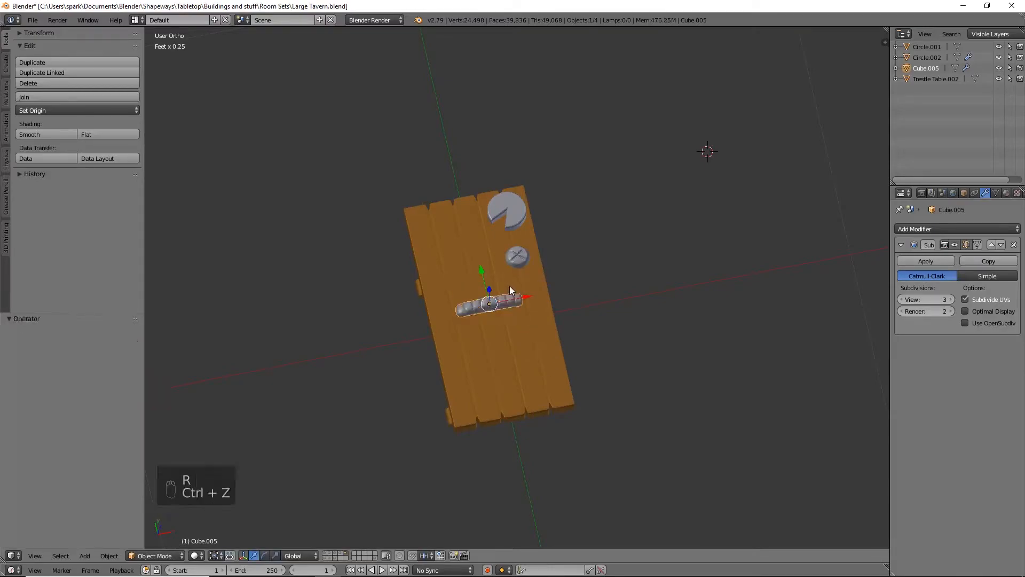
Move the loaf beside the wheel and the roll and rotate it 75.2° in top view
{"action": "key", "text": "KP_1"}
{"action": "scroll", "coordinate": [510, 286], "scroll_direction": "up", "scroll_amount": 8}
{"action": "middle_click_drag", "start_coordinate": [579, 335], "coordinate": [488, 382]}
{"action": "left_click_drag", "start_coordinate": [488, 382], "coordinate": [696, 365]}
{"action": "middle_click_drag", "start_coordinate": [540, 113], "coordinate": [636, 360], "text": "shift"}
{"action": "key", "text": "r"}
{"action": "left_click", "coordinate": [483, 433]}
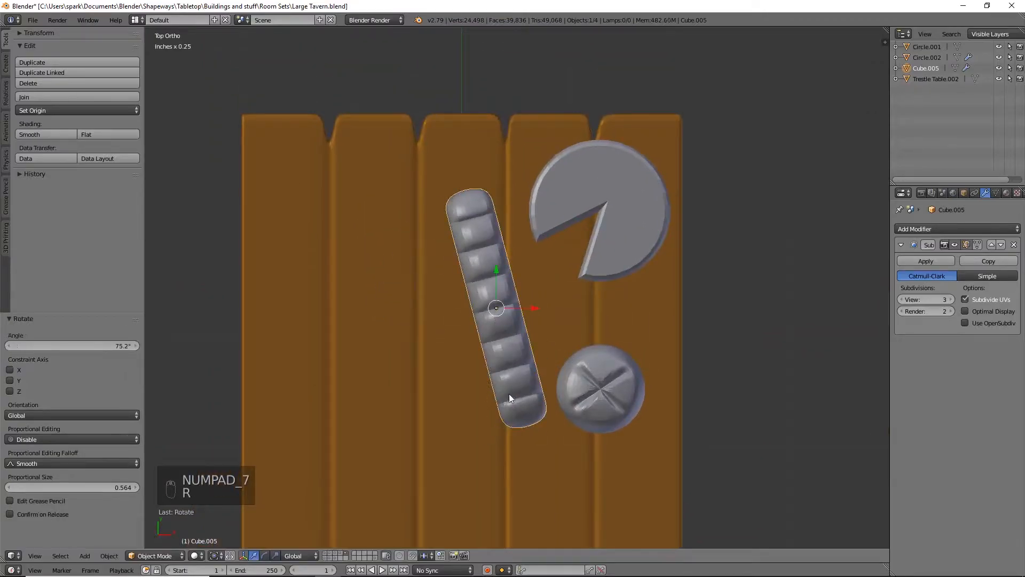
Lower the loaf 7 thou along Z in front wireframe view so its base sinks slightly into the tabletop
{"action": "scroll", "coordinate": [511, 416], "scroll_direction": "down", "scroll_amount": 3}
{"action": "middle_click_drag", "start_coordinate": [510, 416], "coordinate": [508, 383]}
{"action": "key", "text": "KP_1"}
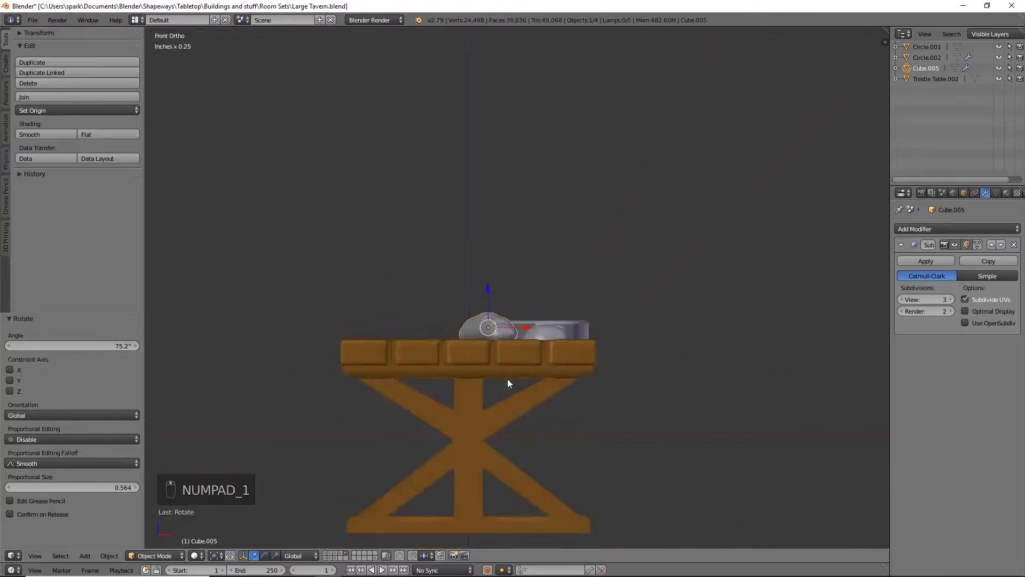
{"action": "key", "text": "z"}
{"action": "scroll", "coordinate": [490, 361], "scroll_direction": "up", "scroll_amount": 4}
{"action": "scroll", "coordinate": [490, 360], "scroll_direction": "up", "scroll_amount": 3}
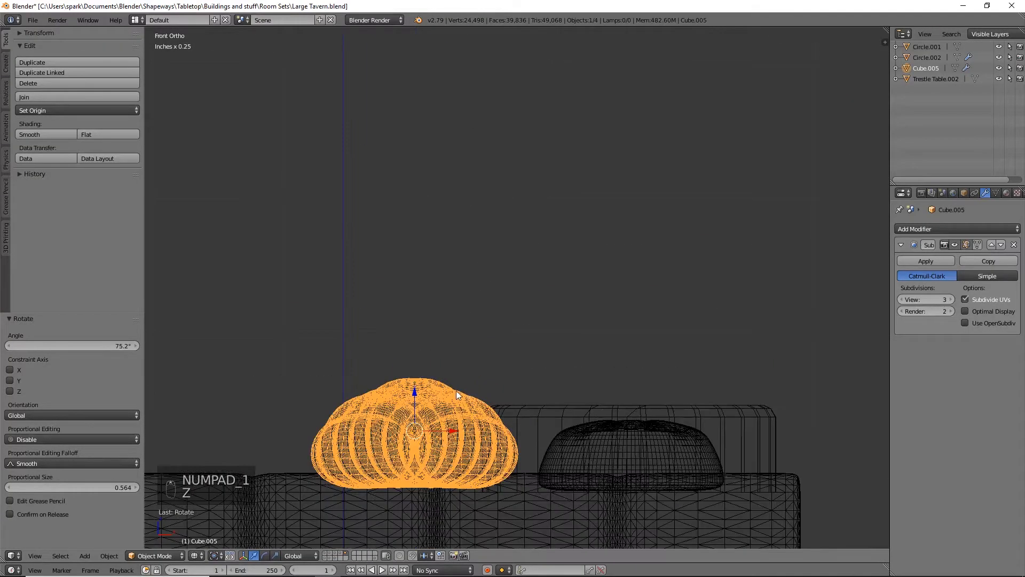
{"action": "left_click_drag", "start_coordinate": [415, 398], "coordinate": [415, 404]}
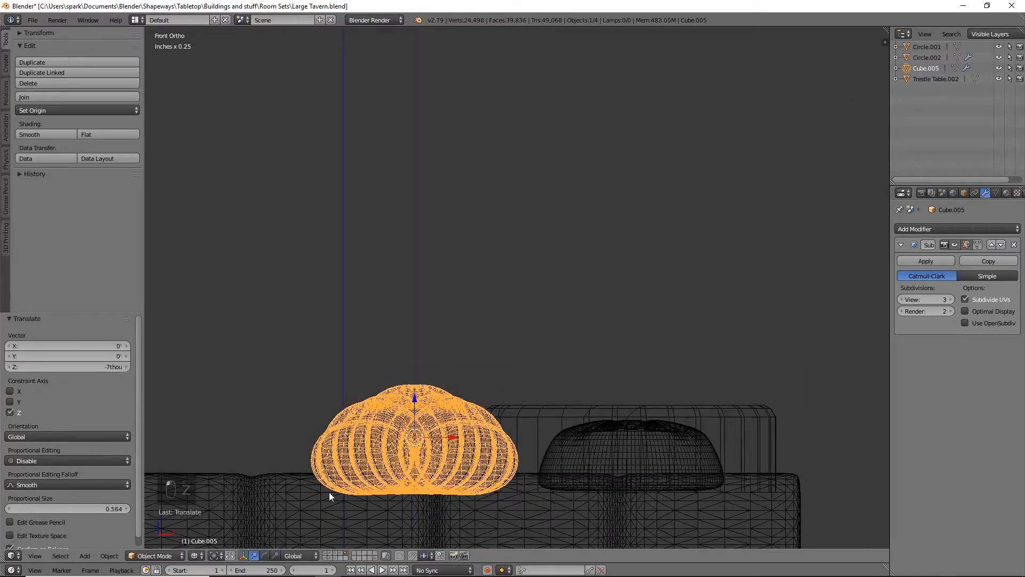
{"action": "key", "text": "z"}
Add a new cube mesh and raise it 1.25 inches along Z in front view
{"action": "scroll", "coordinate": [610, 479], "scroll_direction": "down", "scroll_amount": 4}
{"action": "mouse_move", "coordinate": [605, 479]}
{"action": "middle_mouse_down"}
{"action": "mouse_move", "coordinate": [495, 439]}
{"action": "mouse_move", "coordinate": [531, 427]}
{"action": "mouse_move", "coordinate": [563, 471]}
{"action": "mouse_move", "coordinate": [495, 412]}
{"action": "mouse_move", "coordinate": [496, 395]}
{"action": "mouse_move", "coordinate": [501, 405]}
{"action": "mouse_move", "coordinate": [402, 387]}
{"action": "middle_mouse_up"}
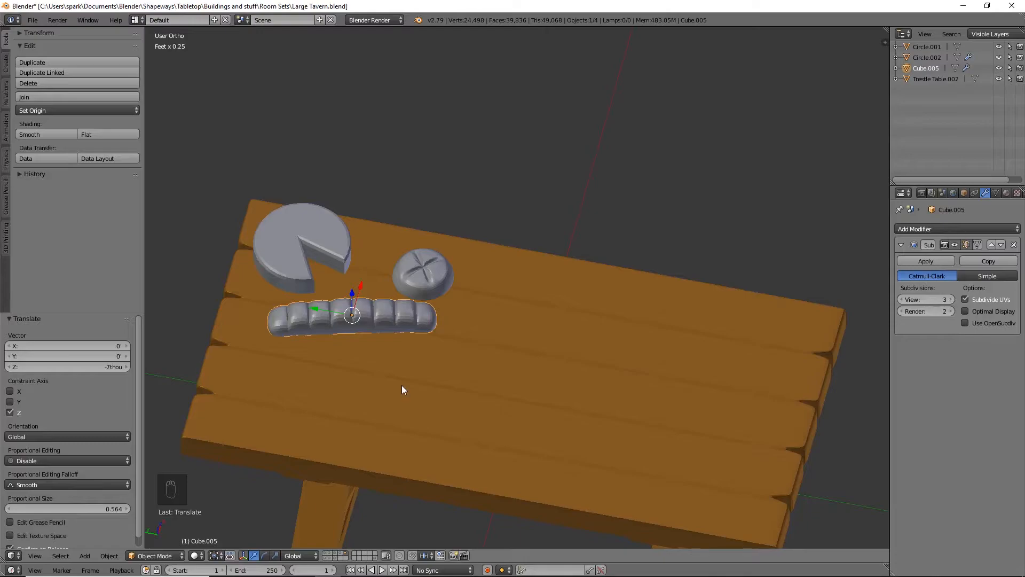
{"action": "middle_click_drag", "start_coordinate": [546, 364], "coordinate": [472, 297], "text": "shift"}
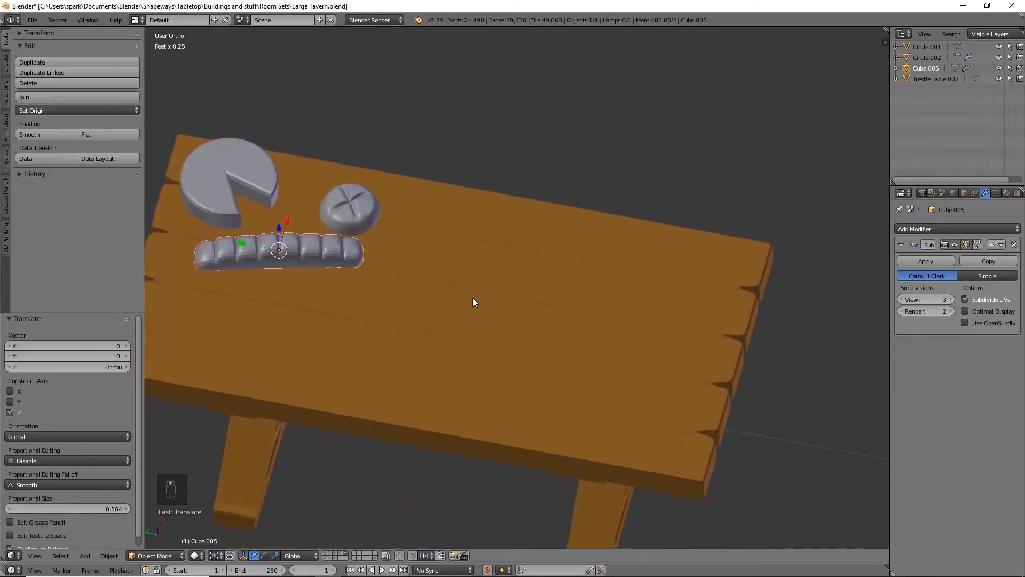
{"action": "scroll", "coordinate": [472, 300], "scroll_direction": "down", "scroll_amount": 3}
{"action": "key", "text": "shift+a"}
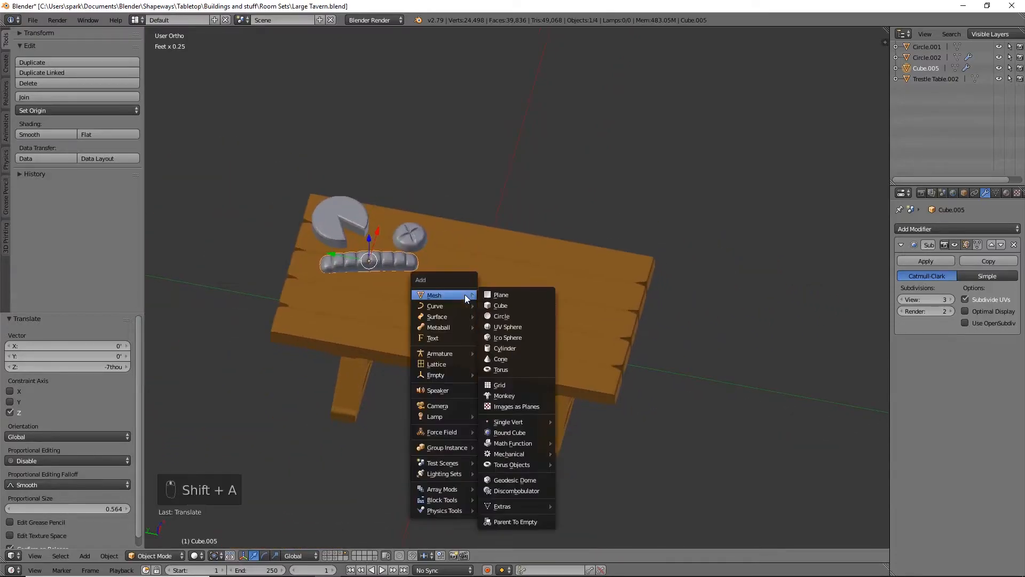
{"action": "left_click", "coordinate": [507, 306]}
{"action": "scroll", "coordinate": [520, 316], "scroll_direction": "down", "scroll_amount": 5}
{"action": "middle_click_drag", "start_coordinate": [533, 303], "coordinate": [491, 359]}
{"action": "key", "text": "KP_1"}
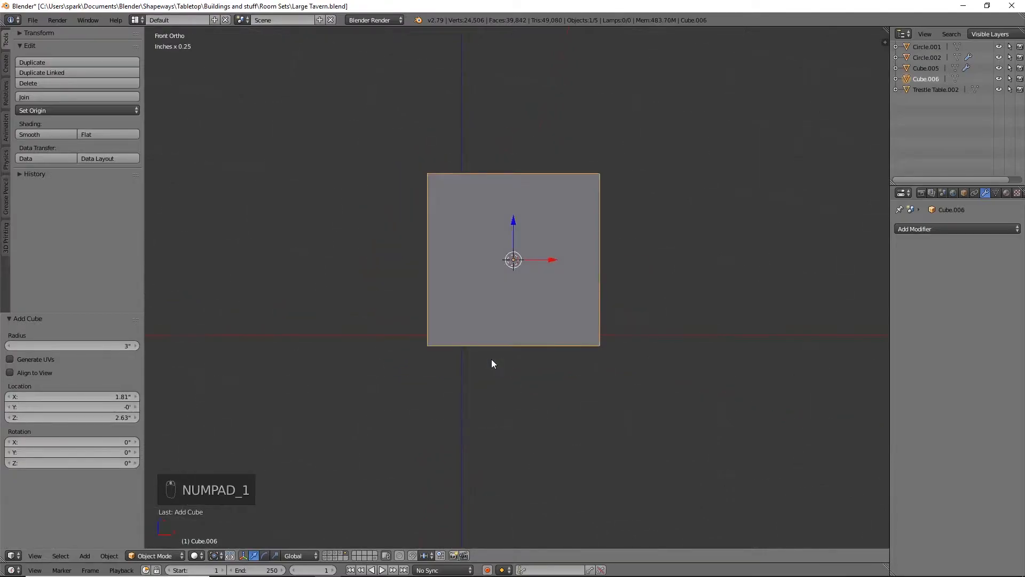
{"action": "scroll", "coordinate": [549, 293], "scroll_direction": "up", "scroll_amount": 3}
{"action": "middle_click_drag", "start_coordinate": [606, 222], "coordinate": [591, 282], "text": "shift"}
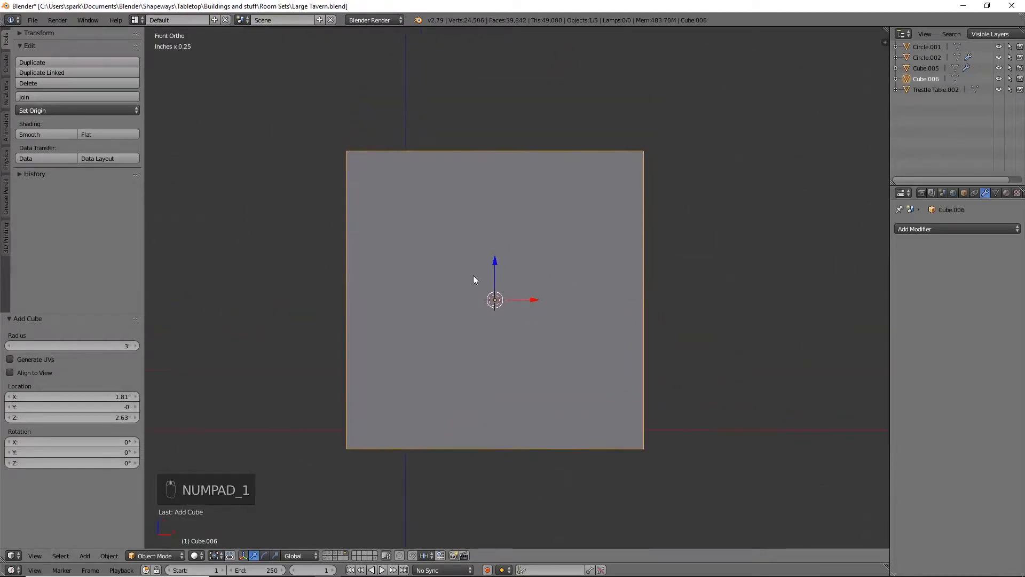
{"action": "left_click_drag", "start_coordinate": [501, 264], "coordinate": [500, 192]}
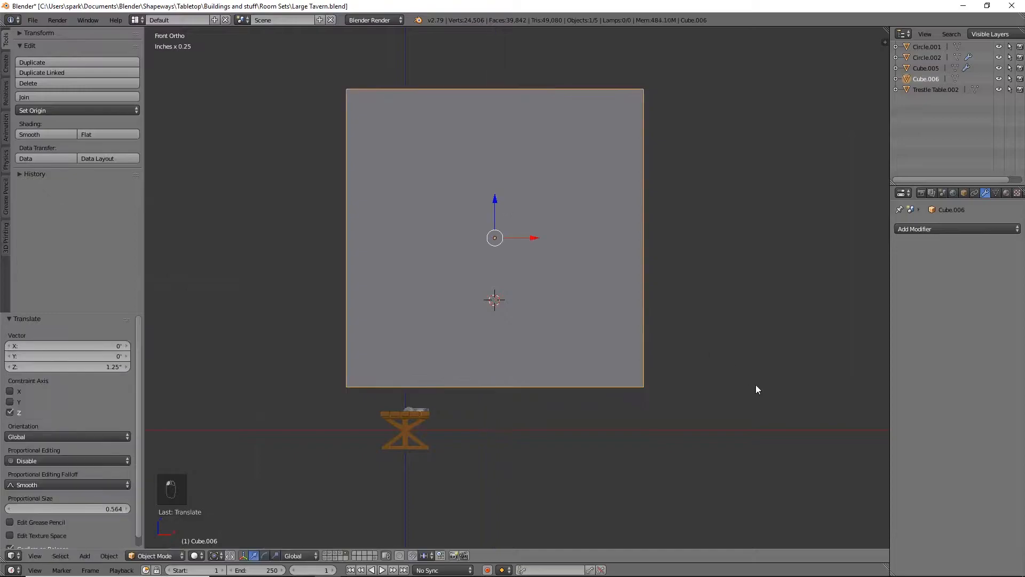
Scale the cube by 0.318, move it -1.8" in X and -2.3" in Z above the table, and reset the 3D cursor
{"action": "key", "text": "s"}
{"action": "left_click", "coordinate": [581, 279]}
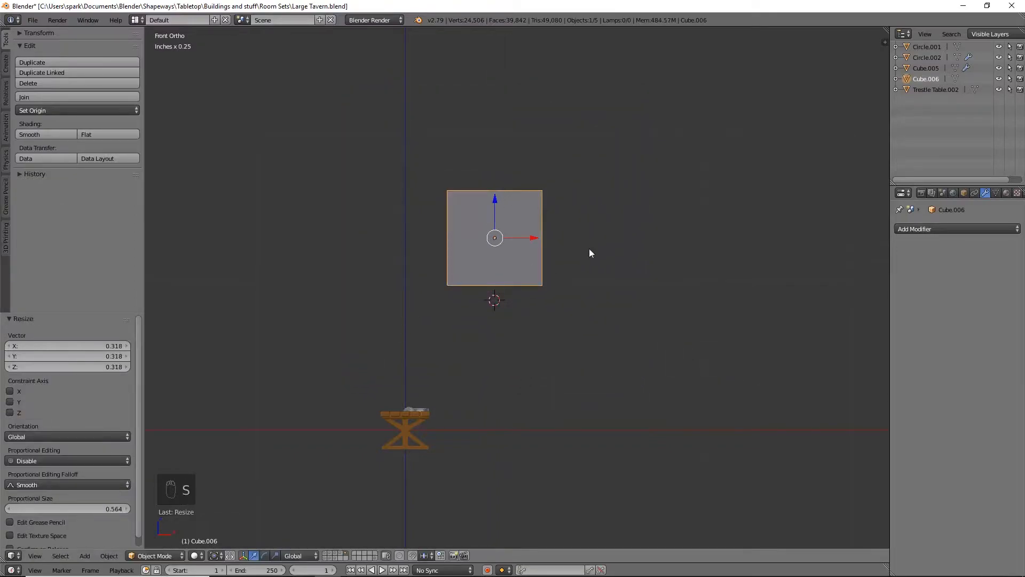
{"action": "key", "text": "g"}
{"action": "left_click", "coordinate": [499, 362]}
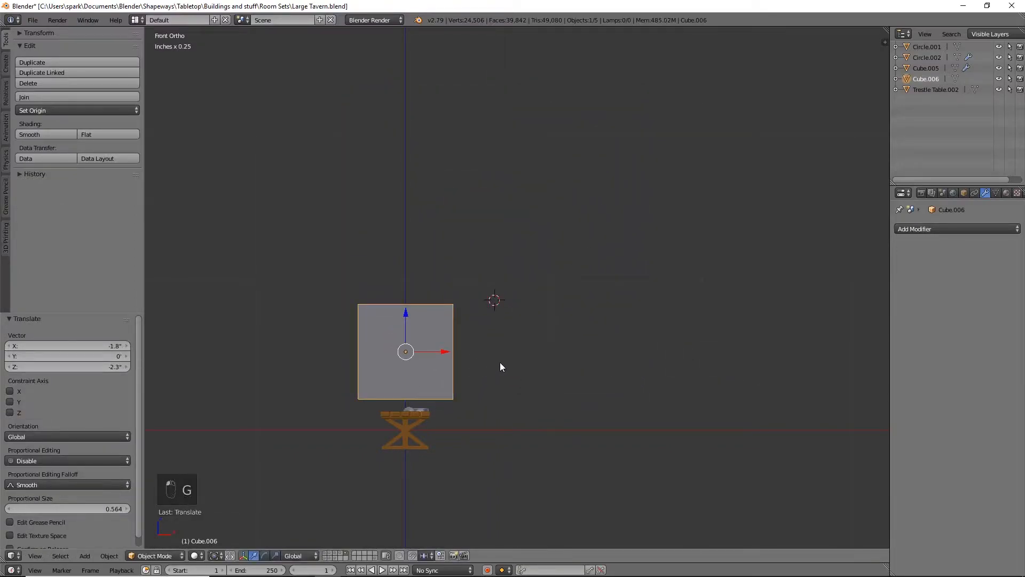
{"action": "key", "text": "shift+c"}
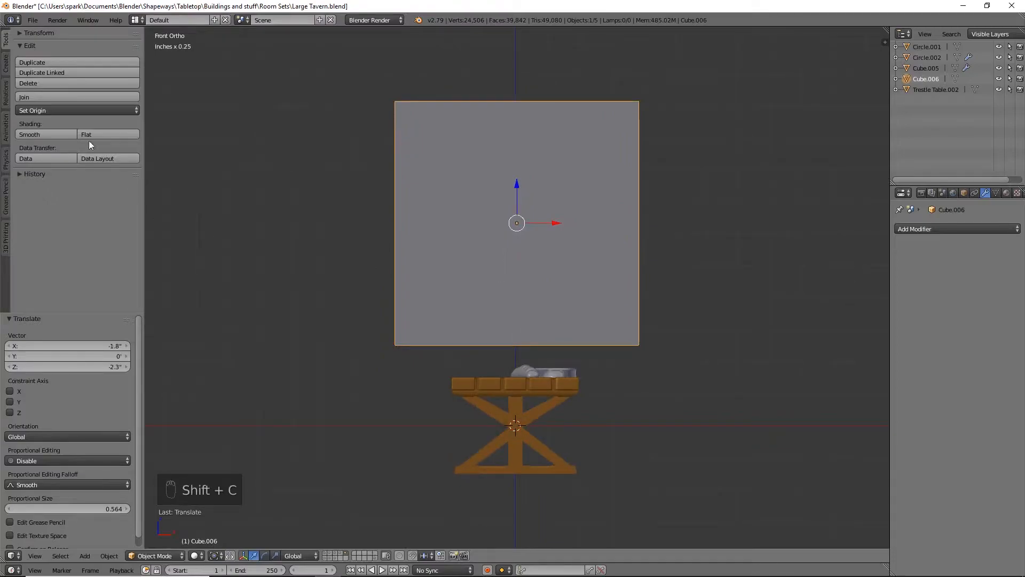
Add a centred vertical loop cut around the cube in front view
{"action": "key", "text": "KP_1"}
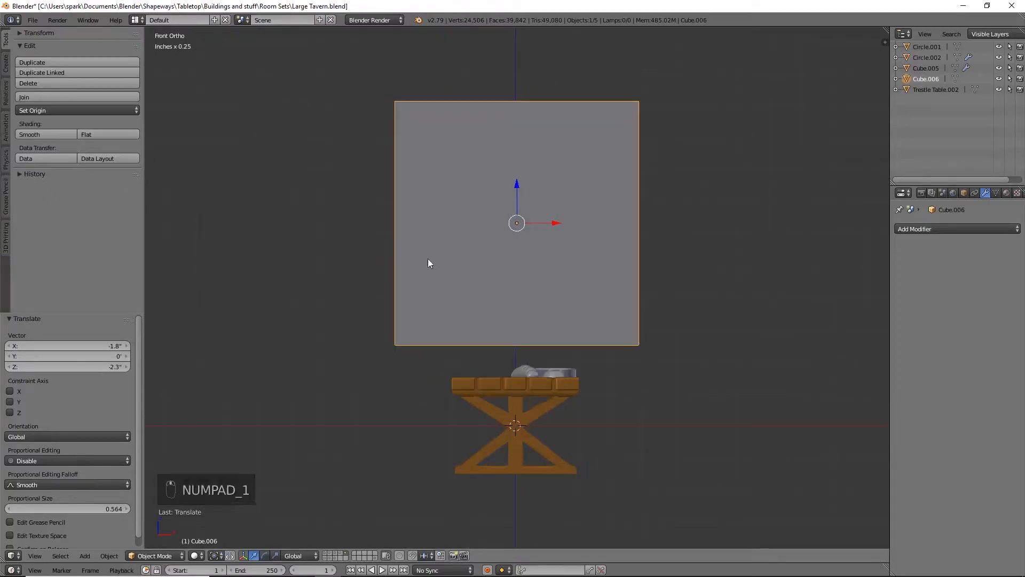
{"action": "middle_click_drag", "start_coordinate": [485, 251], "coordinate": [491, 291], "text": "shift"}
{"action": "key", "text": "Tab"}
{"action": "key", "text": "ctrl+r"}
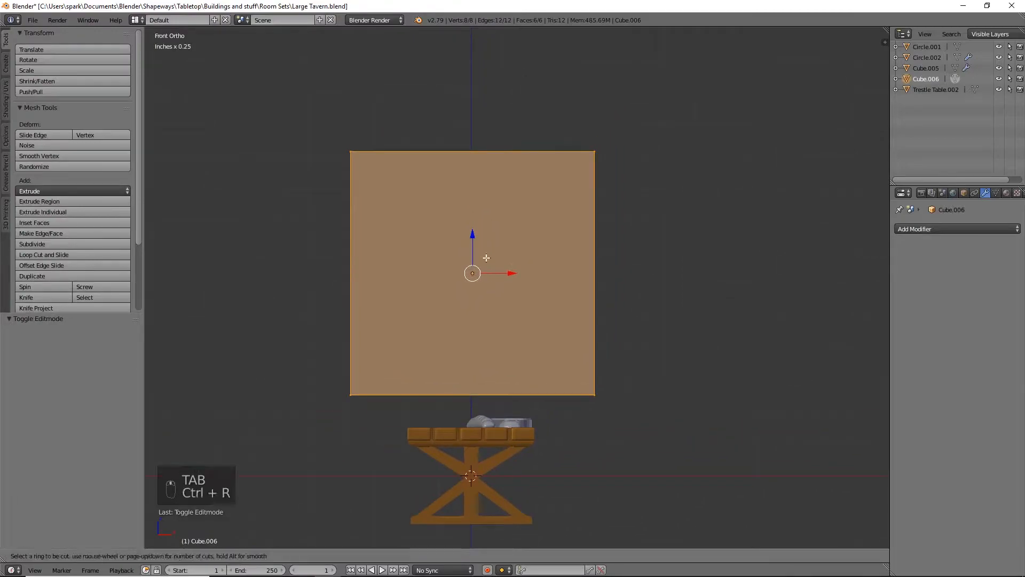
{"action": "left_click", "coordinate": [470, 146]}
{"action": "key", "text": "Escape"}
Select the vertices on the cube's -X side in wireframe and delete them, leaving the +X half
{"action": "key", "text": "z"}
{"action": "key", "text": "b"}
{"action": "mouse_move", "coordinate": [293, 93]}
{"action": "left_mouse_down"}
{"action": "mouse_move", "coordinate": [385, 405]}
{"action": "mouse_move", "coordinate": [309, 96]}
{"action": "left_mouse_up"}
{"action": "key", "text": "a"}
{"action": "key", "text": "b"}
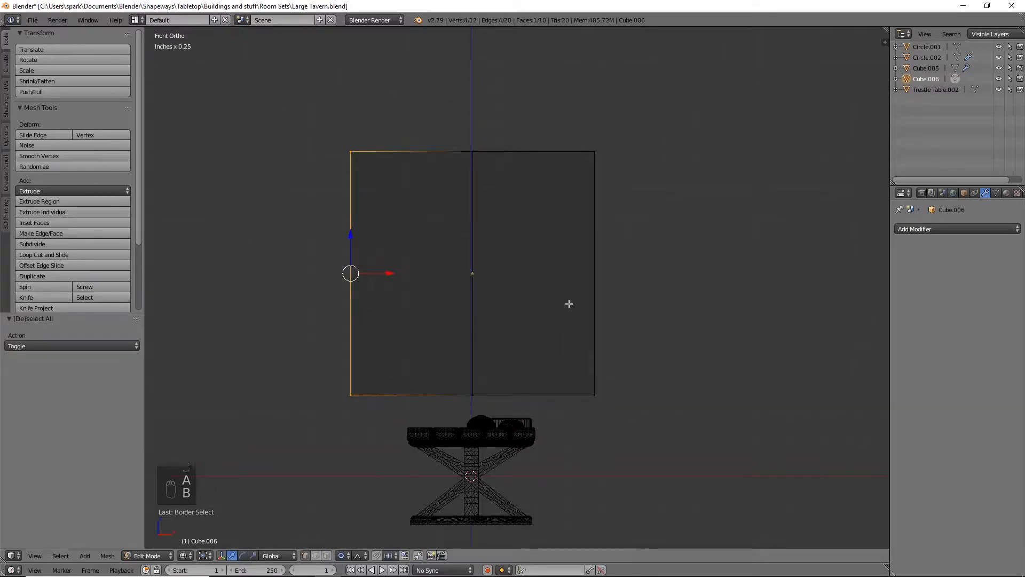
{"action": "key", "text": "x"}
{"action": "left_click", "coordinate": [569, 303]}
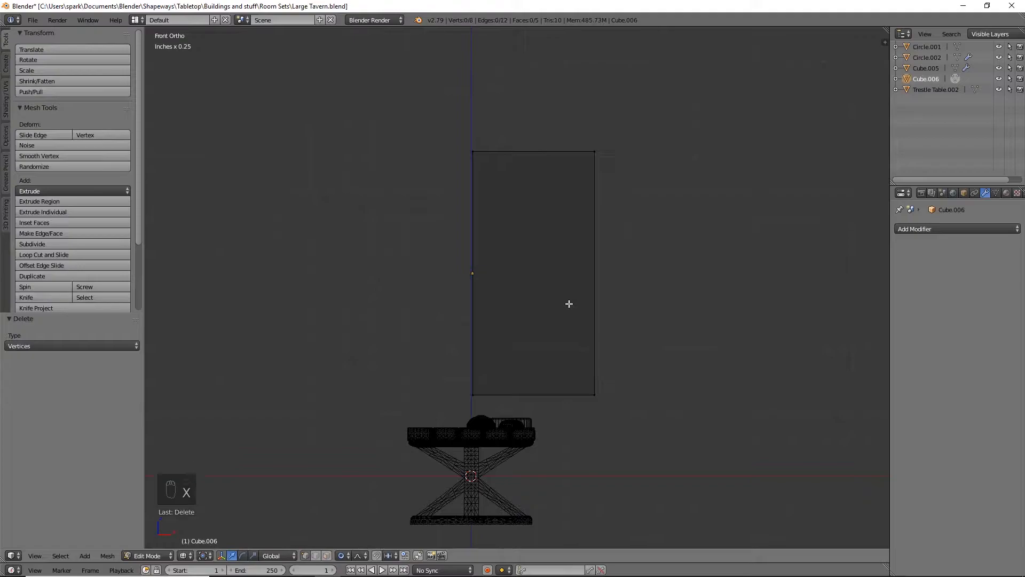
Select the whole half-cube, disable proportional editing, and undo a trial move along X
{"action": "key", "text": "a"}
{"action": "left_click_drag", "start_coordinate": [574, 274], "coordinate": [573, 274]}
{"action": "left_click", "coordinate": [342, 556]}
{"action": "left_click", "coordinate": [385, 504]}
{"action": "left_click_drag", "start_coordinate": [576, 273], "coordinate": [574, 273]}
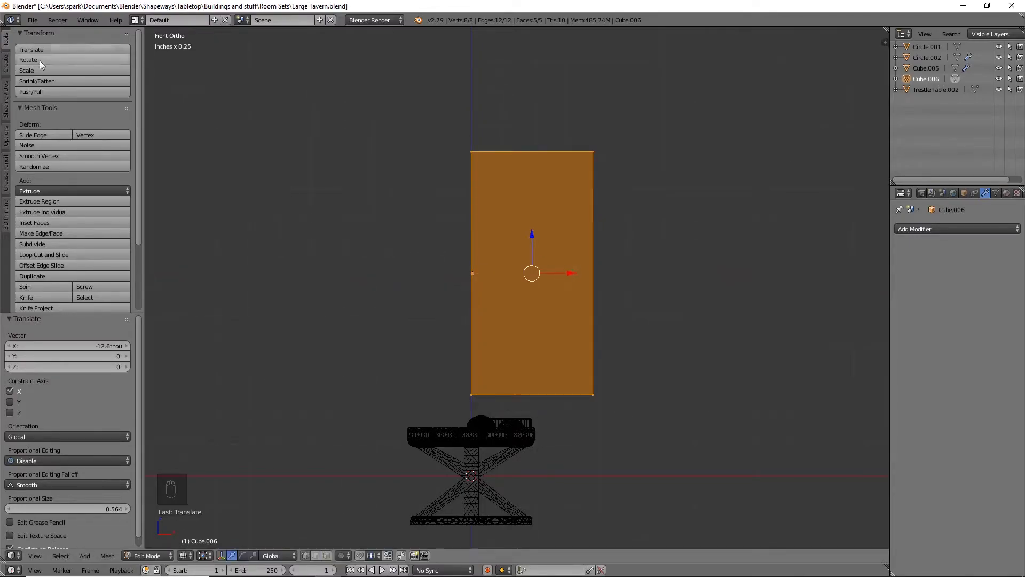
{"action": "key", "text": "ctrl+z"}
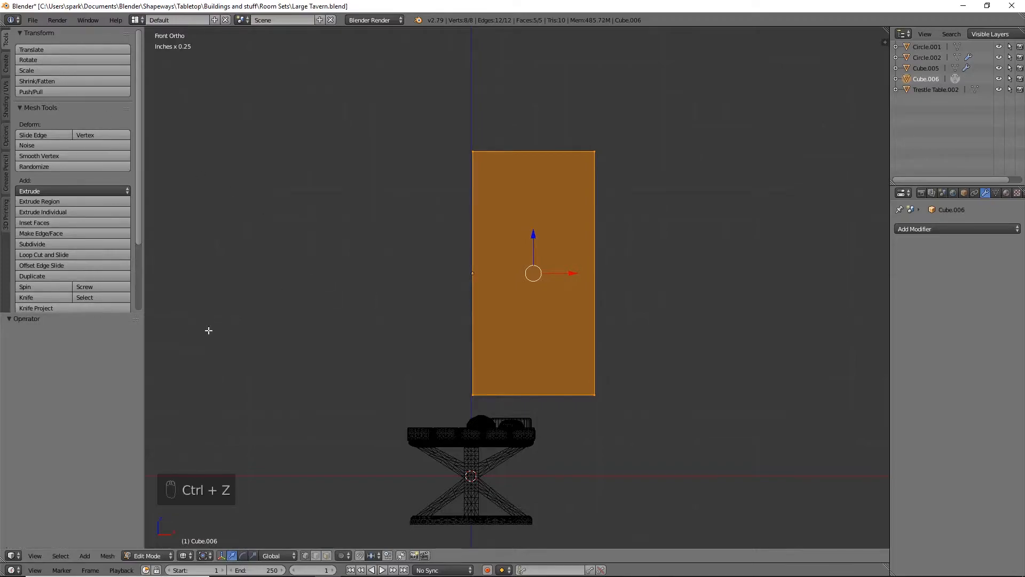
Set the half-cube's origin to the 3D cursor and add a Mirror modifier with Clipping enabled
{"action": "key", "text": "Tab"}
{"action": "left_click", "coordinate": [101, 109]}
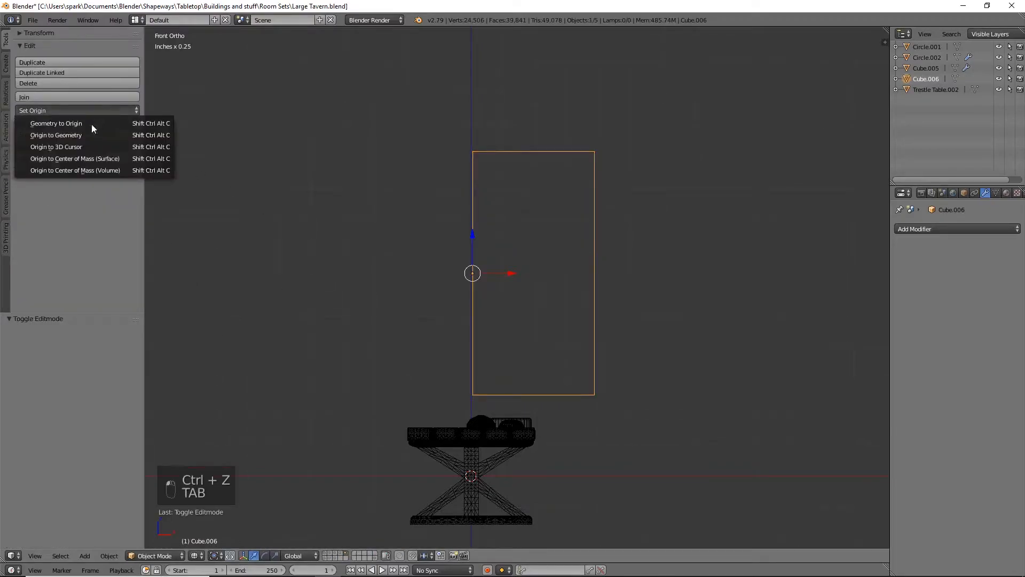
{"action": "left_click", "coordinate": [76, 145]}
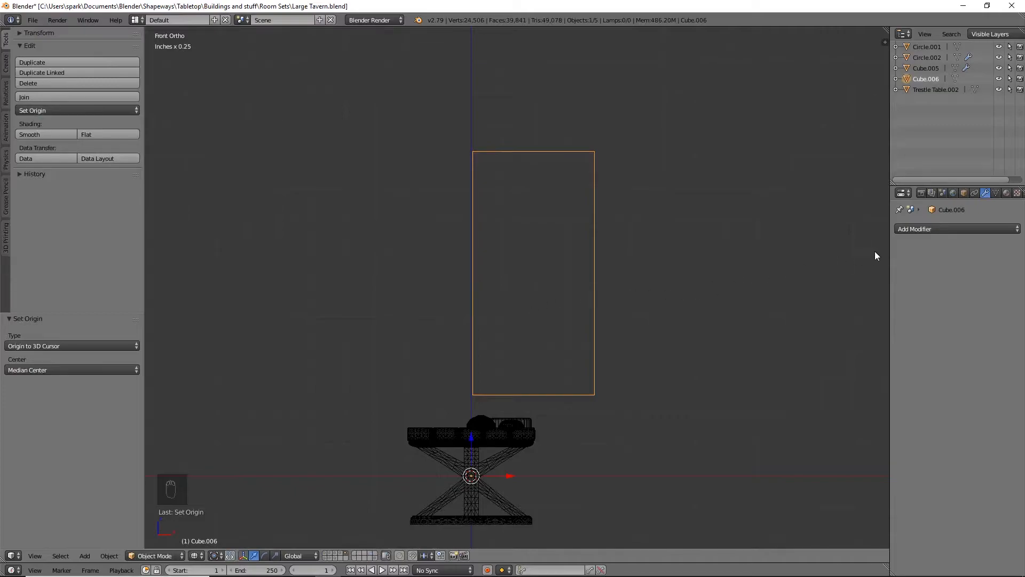
{"action": "left_click", "coordinate": [911, 230]}
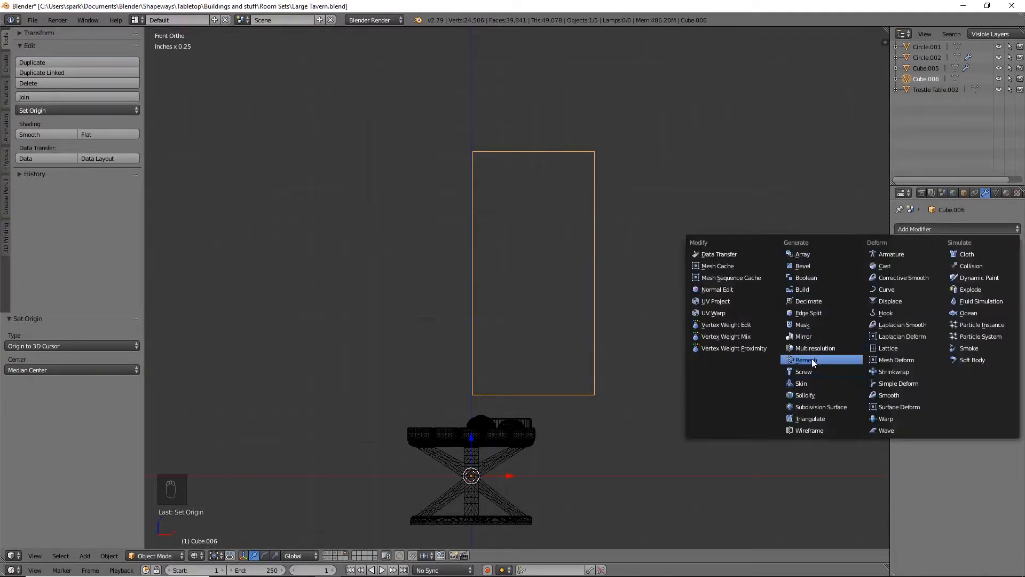
{"action": "left_click", "coordinate": [800, 336]}
{"action": "left_click", "coordinate": [934, 299]}
Move the half-cube's mesh -25.1 thou along X against the mirror plane
{"action": "key", "text": "Tab"}
{"action": "left_click_drag", "start_coordinate": [576, 273], "coordinate": [763, 274]}
{"action": "right_click", "coordinate": [763, 274]}
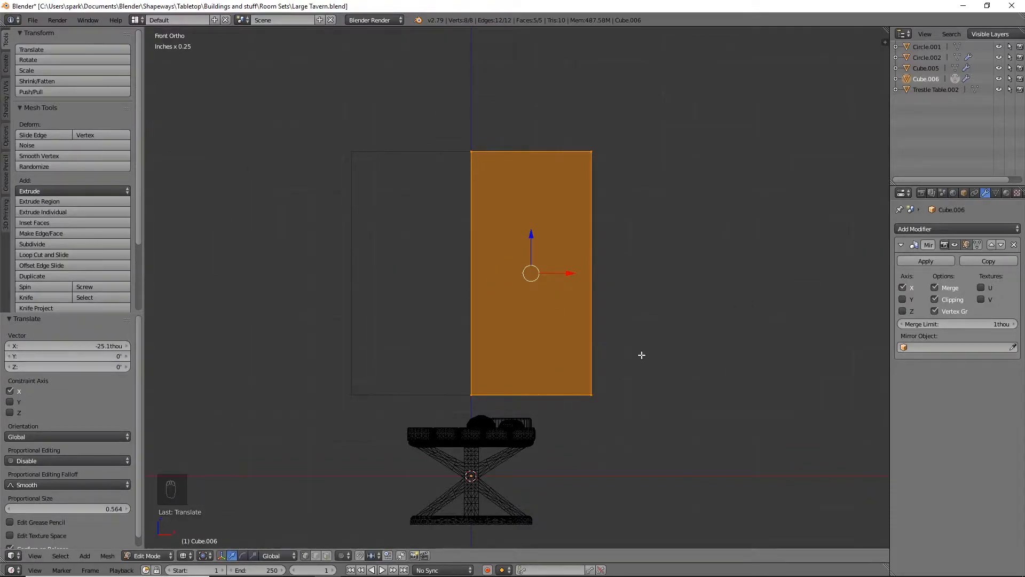
Scale the mirrored mesh by 0.505 in right view
{"action": "key", "text": "KP_3"}
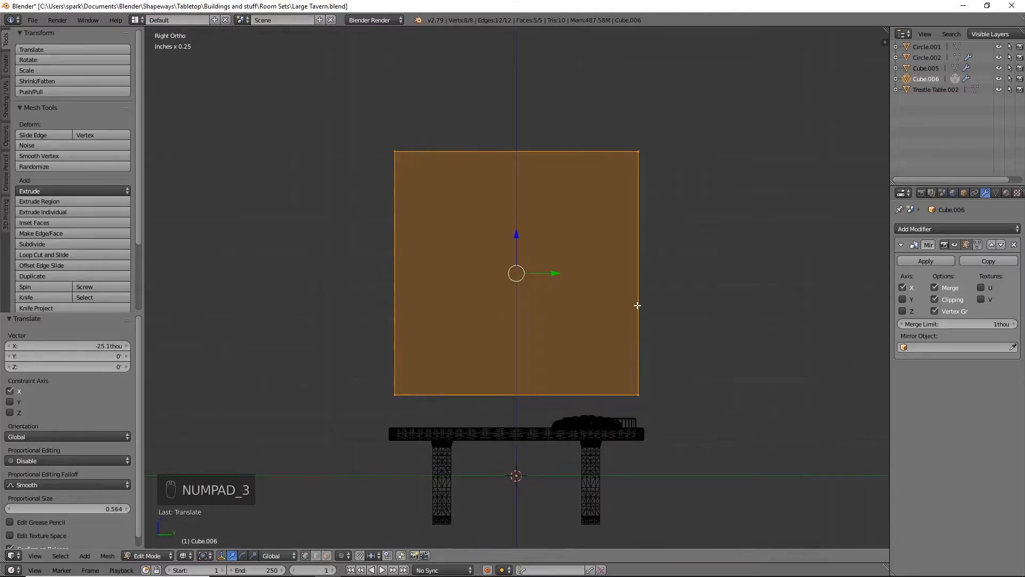
{"action": "key", "text": "s"}
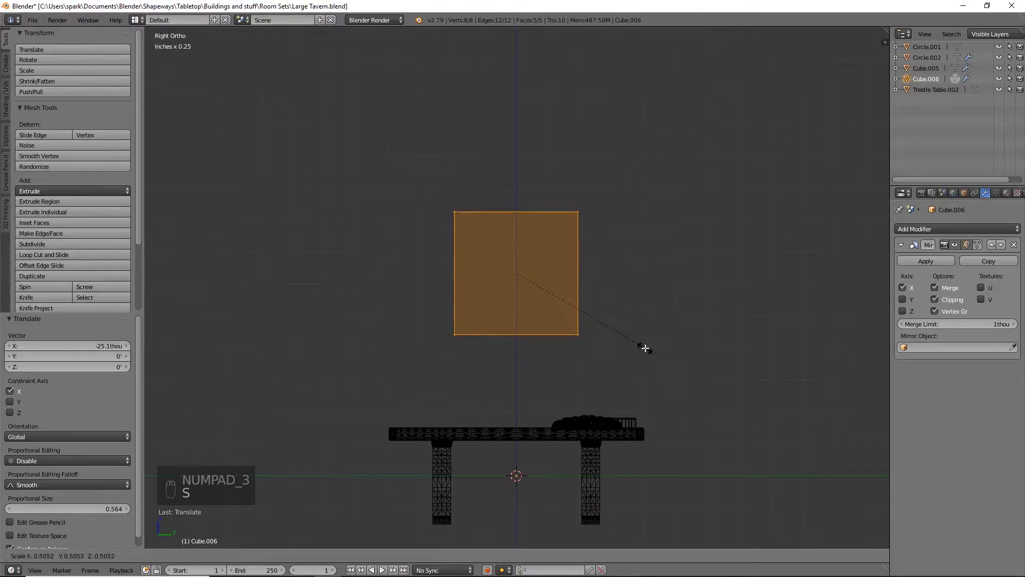
{"action": "left_click", "coordinate": [634, 345]}
{"action": "mouse_move", "coordinate": [663, 326]}
{"action": "middle_mouse_down", "text": "shift"}
{"action": "mouse_move", "coordinate": [654, 412]}
{"action": "mouse_move", "coordinate": [636, 405]}
{"action": "mouse_move", "coordinate": [647, 323]}
{"action": "middle_mouse_up", "text": "shift"}
{"action": "scroll", "coordinate": [641, 413], "scroll_direction": "up", "scroll_amount": 3}
Add a Subdivision Surface modifier with 3 view subdivisions and display the mesh in solid shading
{"action": "left_click", "coordinate": [929, 231]}
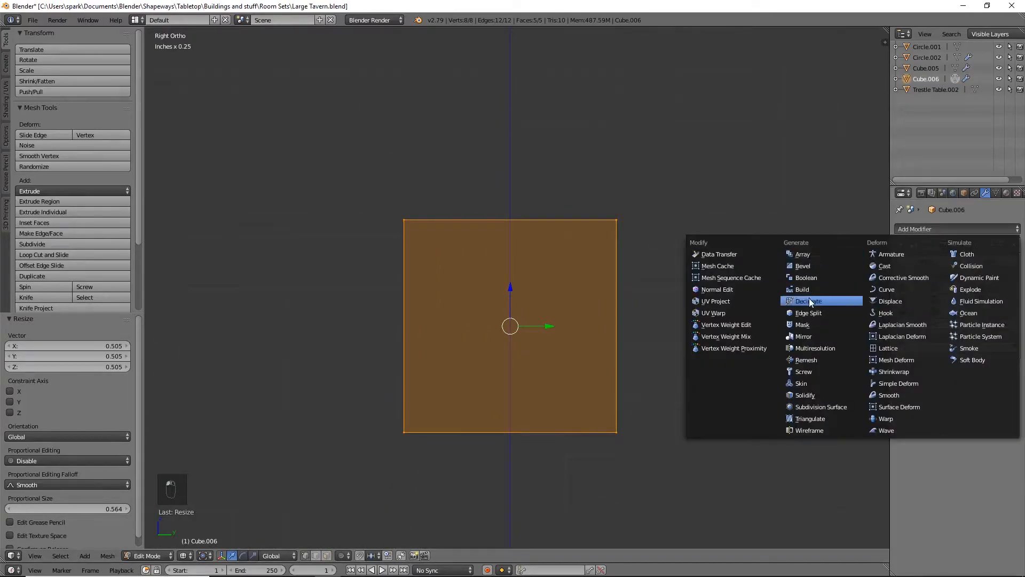
{"action": "left_click", "coordinate": [830, 406]}
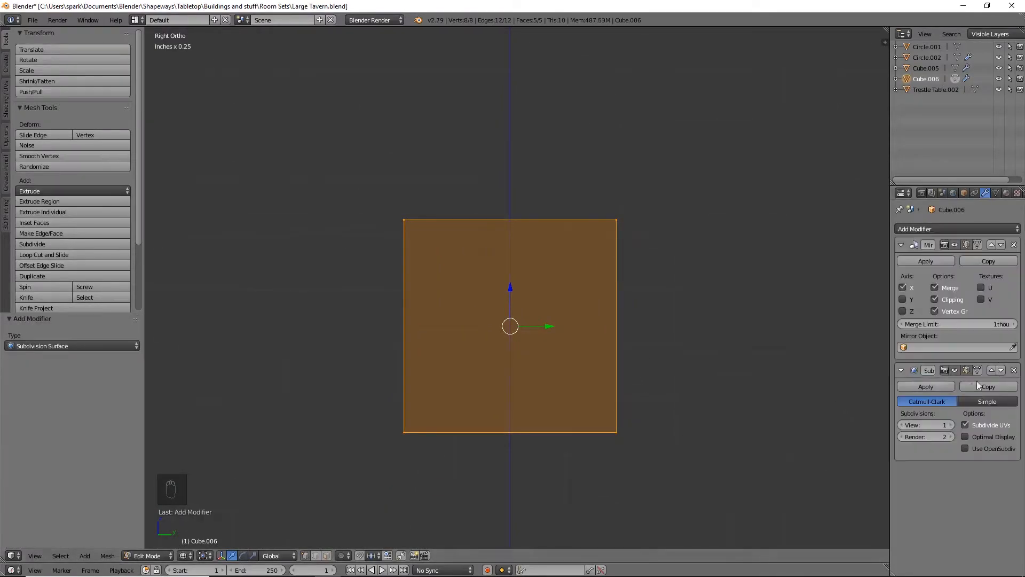
{"action": "middle_click_drag", "start_coordinate": [604, 442], "coordinate": [634, 429], "text": "shift"}
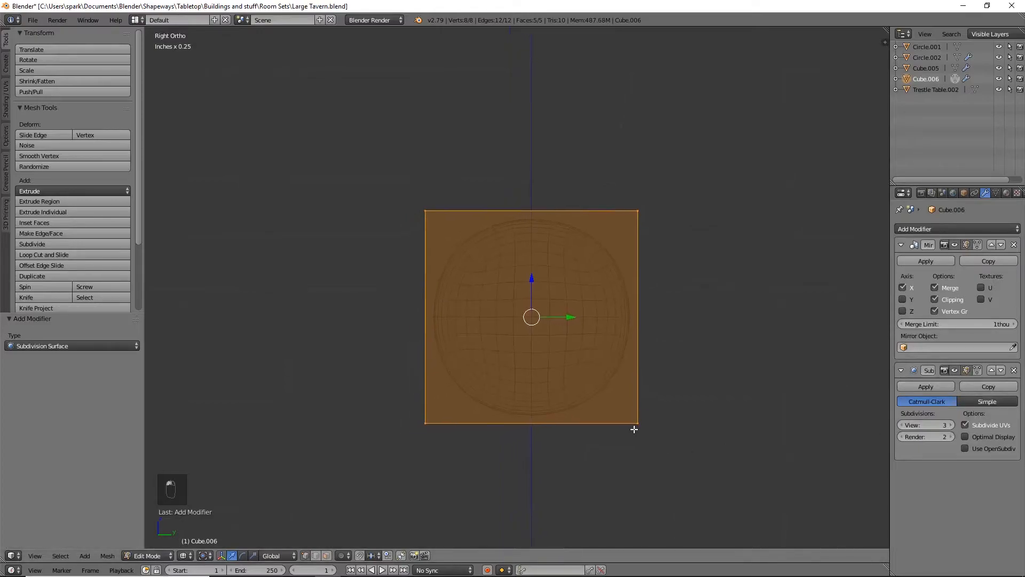
{"action": "key", "text": "z"}
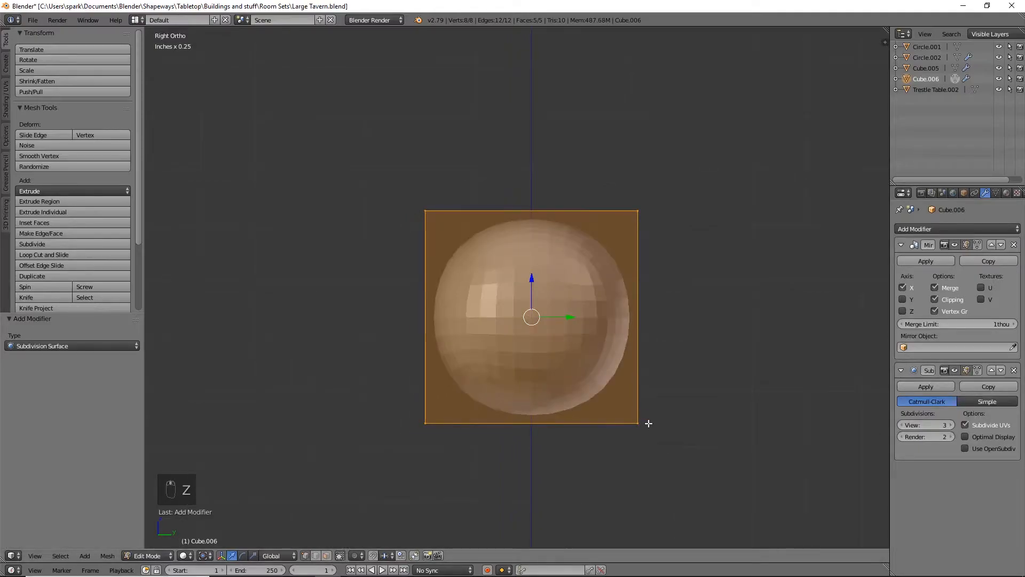
Add two evenly spaced vertical loop cuts and two evenly spaced horizontal loop cuts to the mesh
{"action": "key", "text": "ctrl+r"}
{"action": "scroll", "coordinate": [515, 211], "scroll_direction": "up", "scroll_amount": 1}
{"action": "left_click", "coordinate": [514, 211]}
{"action": "right_click", "coordinate": [521, 227]}
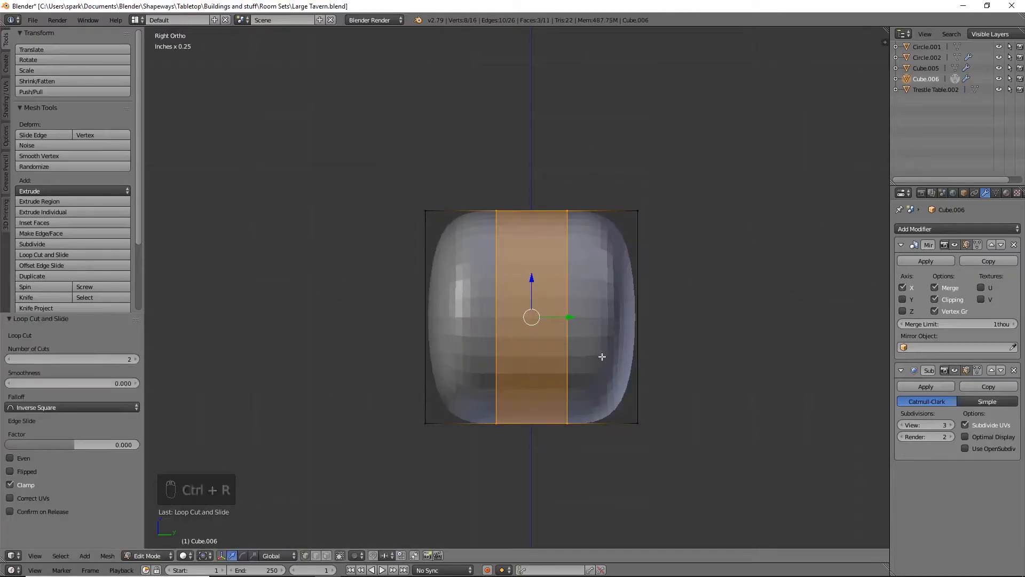
{"action": "key", "text": "ctrl+r"}
{"action": "left_click", "coordinate": [569, 308]}
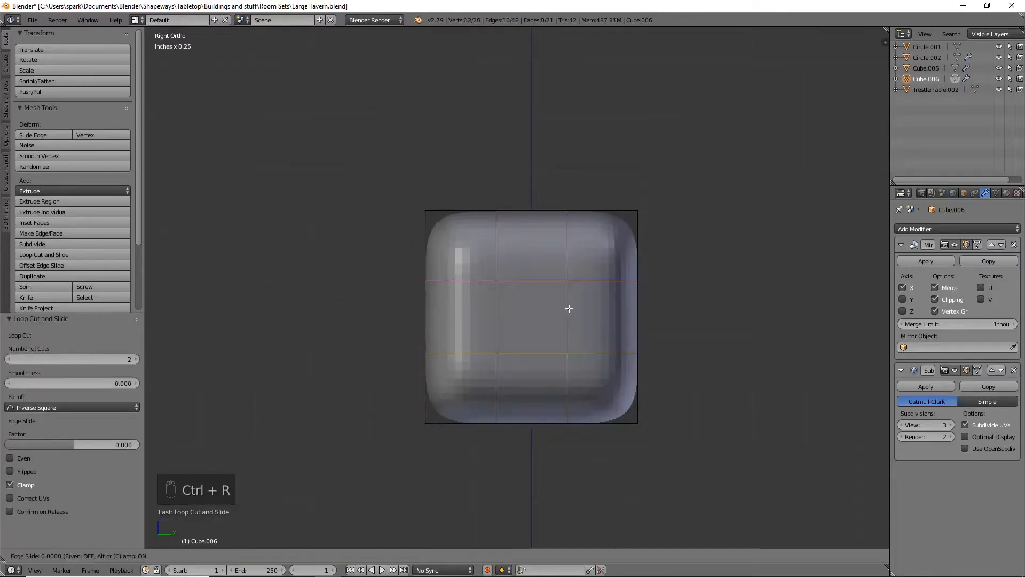
{"action": "right_click", "coordinate": [569, 308]}
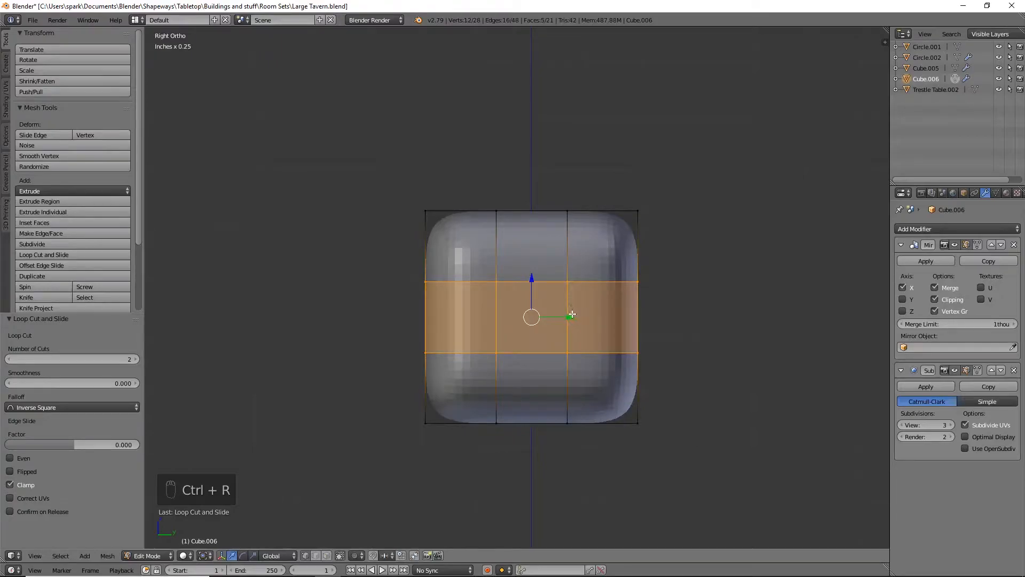
Widen the mesh's middle band by scaling it 1.560 along Y
{"action": "key", "text": "s"}
{"action": "key", "text": "y"}
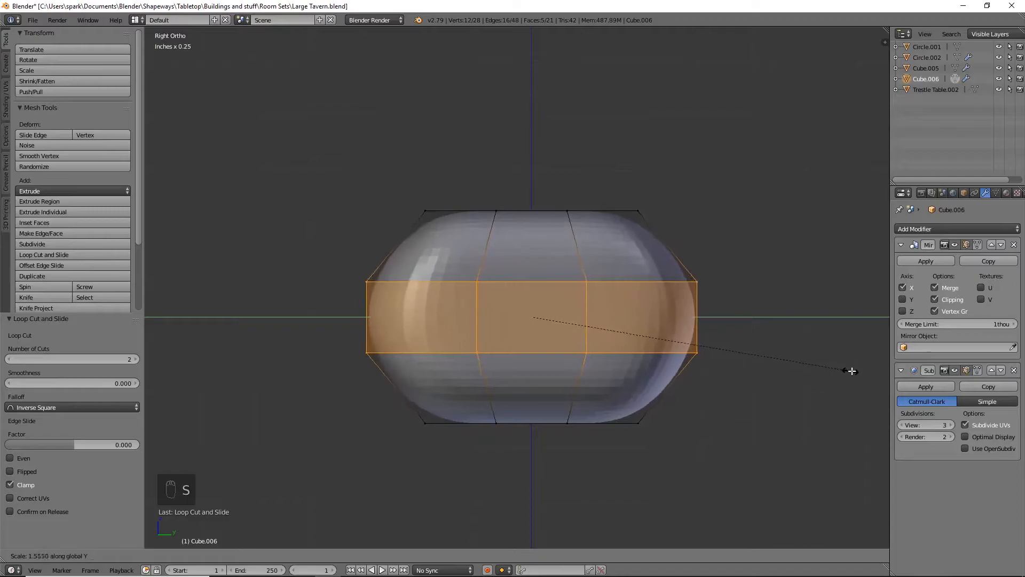
{"action": "left_click", "coordinate": [851, 370]}
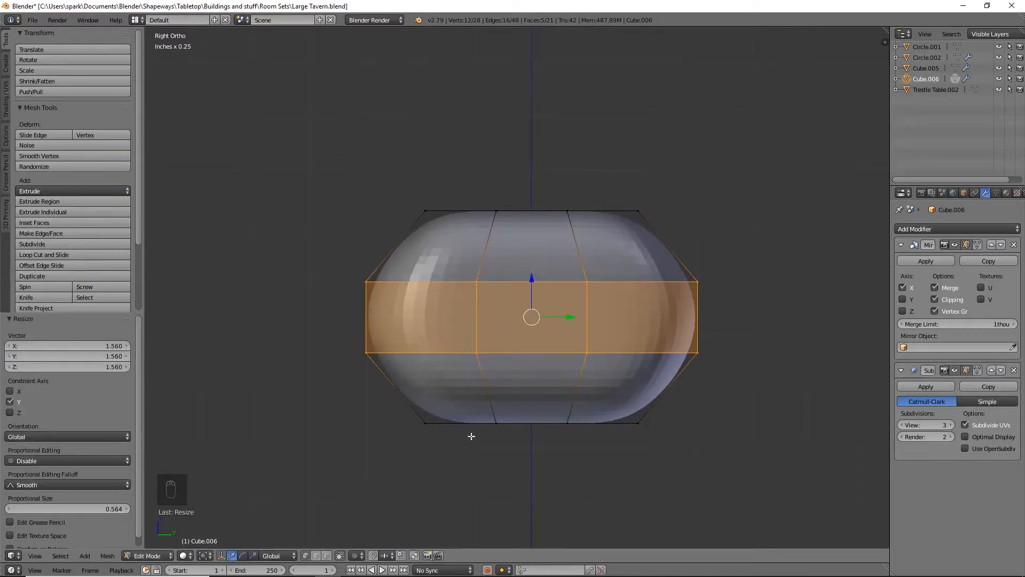
{"action": "left_click_drag", "start_coordinate": [532, 279], "coordinate": [540, 300]}
{"action": "right_click", "coordinate": [542, 301]}
Select the whole mesh and flatten it by scaling it 0.830 along Z
{"action": "key", "text": "a"}
{"action": "key", "text": "s"}
{"action": "key", "text": "a"}
{"action": "key", "text": "d"}
{"action": "key", "text": "s"}
{"action": "key", "text": "z"}
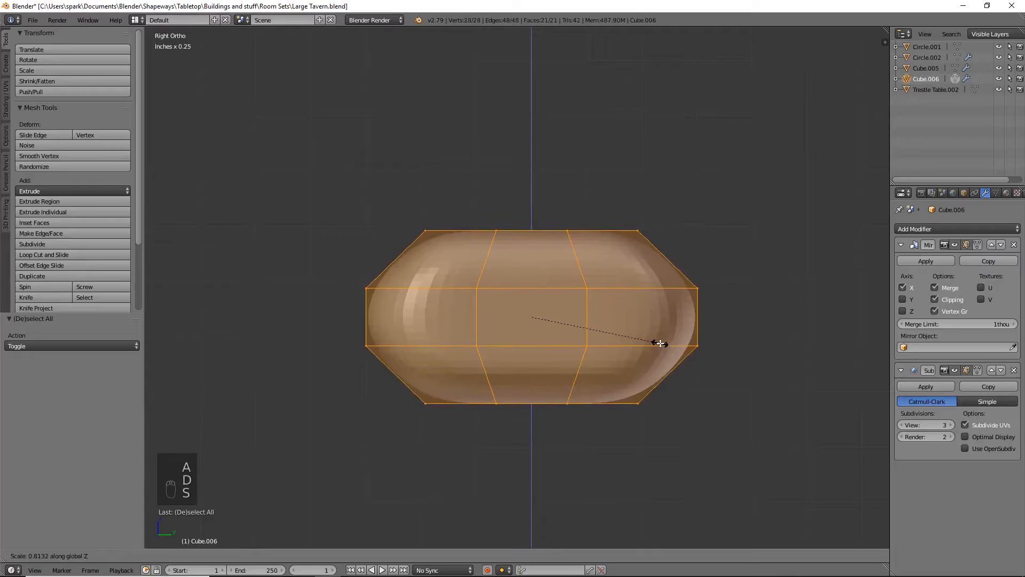
{"action": "left_click", "coordinate": [659, 344]}
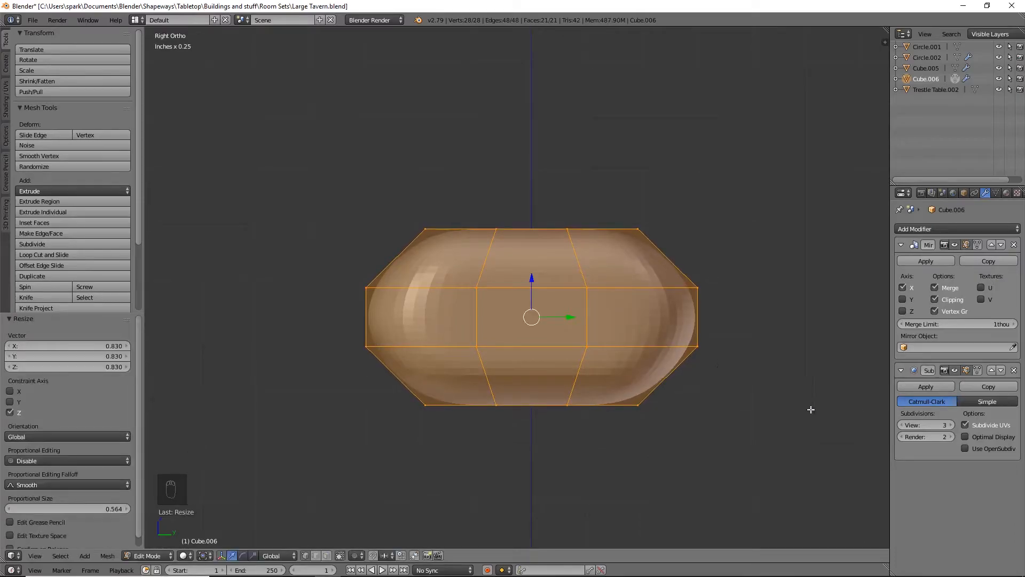
Select the mesh's outer side vertices in top wireframe view and rotate them 12.2° to taper the shape
{"action": "middle_click_drag", "start_coordinate": [362, 374], "coordinate": [412, 396]}
{"action": "key", "text": "KP_7"}
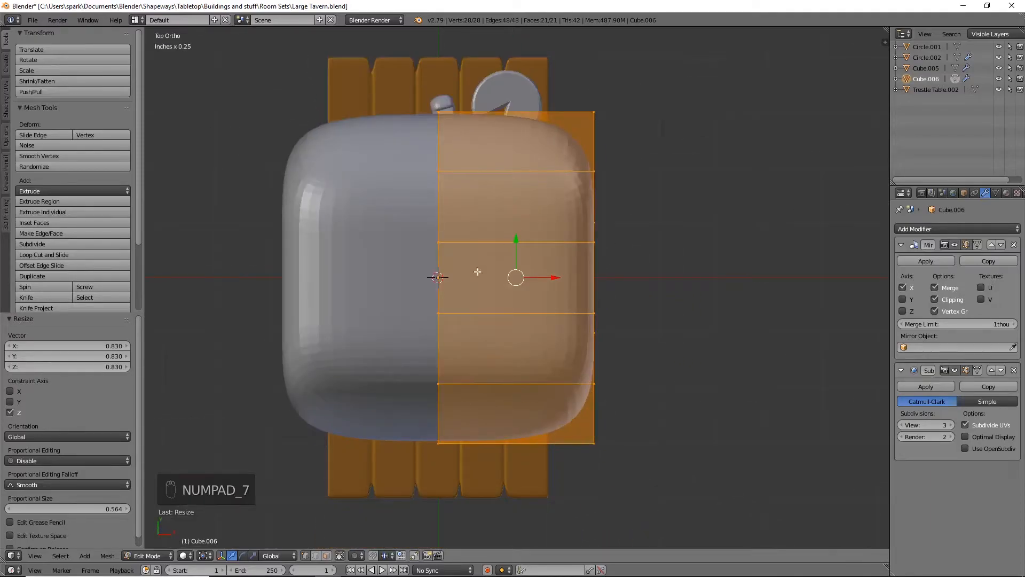
{"action": "key", "text": "a"}
{"action": "key", "text": "a"}
{"action": "key", "text": "z"}
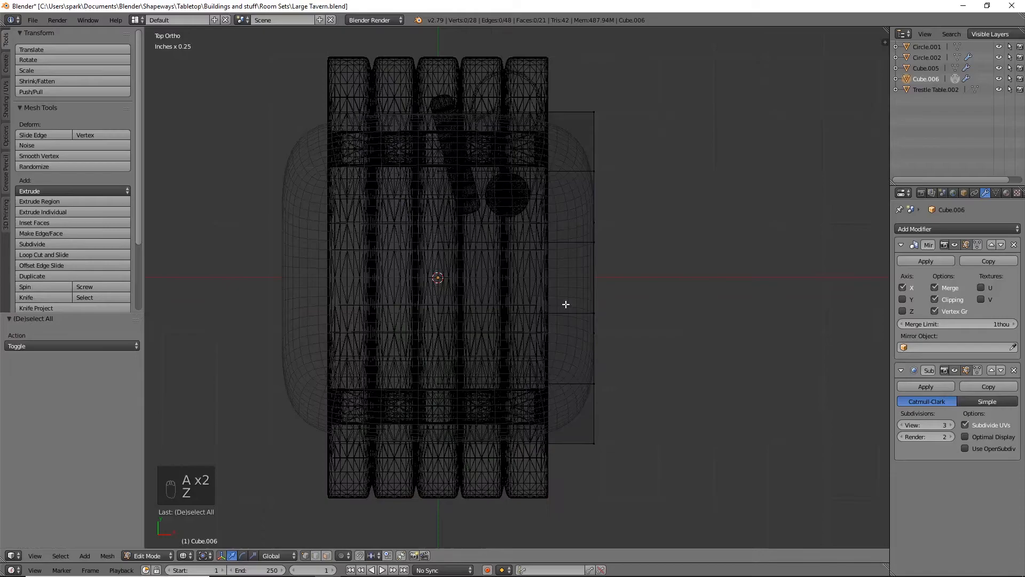
{"action": "right_click", "coordinate": [571, 303]}
{"action": "key", "text": "a"}
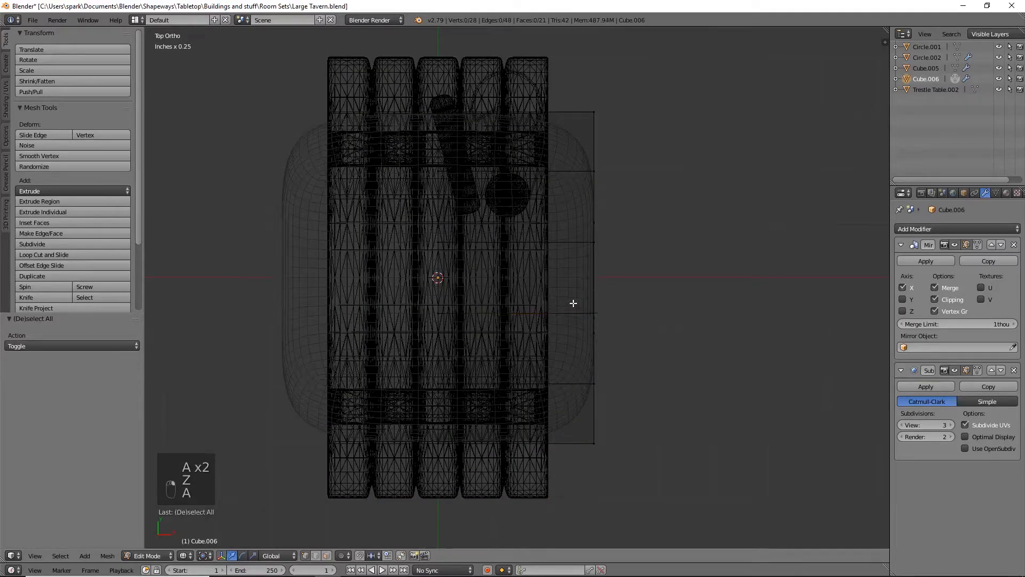
{"action": "key", "text": "b"}
{"action": "left_click_drag", "start_coordinate": [564, 74], "coordinate": [659, 497]}
{"action": "key", "text": "r"}
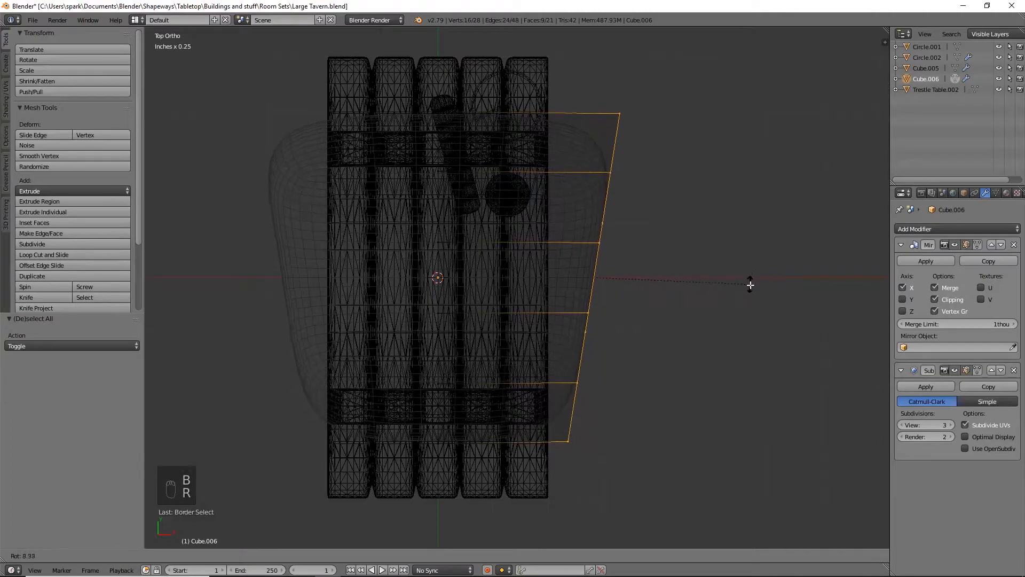
{"action": "left_click", "coordinate": [694, 288]}
Move the slanted side inward along X to narrow the tapered body
{"action": "key", "text": "g"}
{"action": "key", "text": "x"}
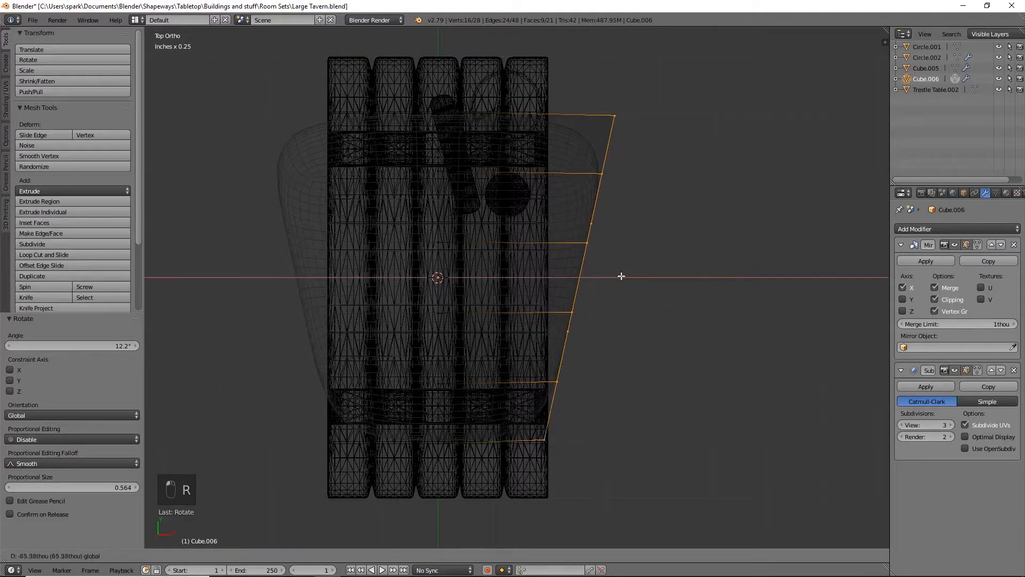
{"action": "left_click", "coordinate": [588, 277]}
{"action": "key", "text": "z"}
{"action": "left_click_drag", "start_coordinate": [585, 275], "coordinate": [584, 275]}
Pull the outer corners at the narrow and wide ends inward, moving the wide-end corner about -230 thou in X
{"action": "key", "text": "a"}
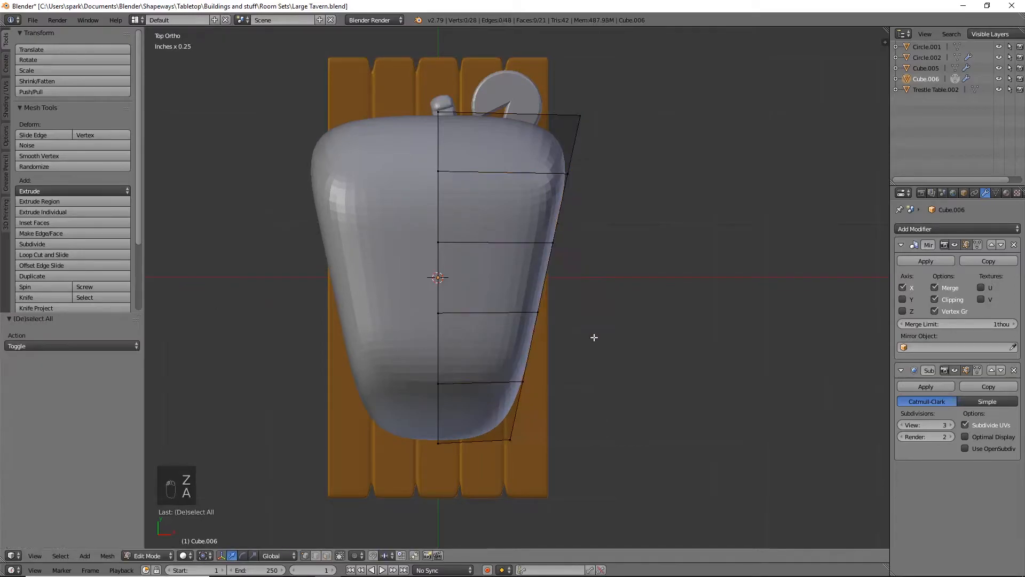
{"action": "key", "text": "z"}
{"action": "key", "text": "b"}
{"action": "left_click_drag", "start_coordinate": [487, 396], "coordinate": [574, 479]}
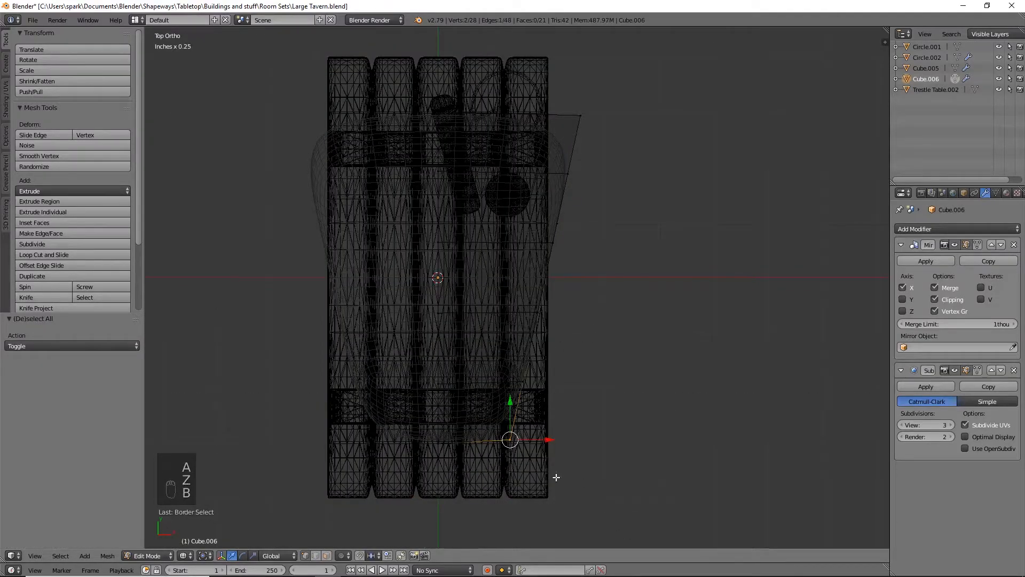
{"action": "key", "text": "g"}
{"action": "left_click", "coordinate": [551, 455]}
{"action": "key", "text": "a"}
{"action": "key", "text": "b"}
{"action": "left_click_drag", "start_coordinate": [542, 110], "coordinate": [649, 141]}
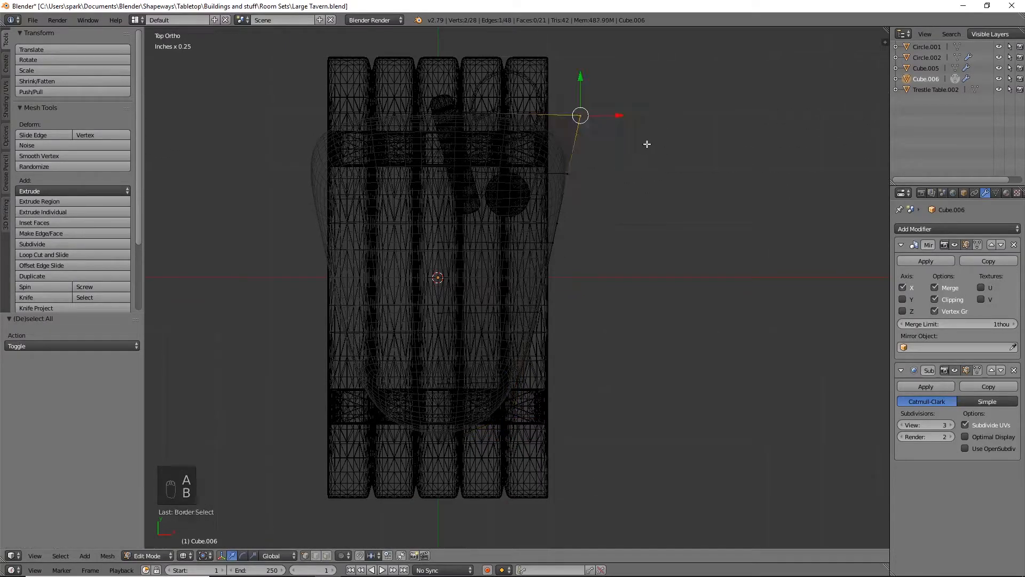
{"action": "key", "text": "g"}
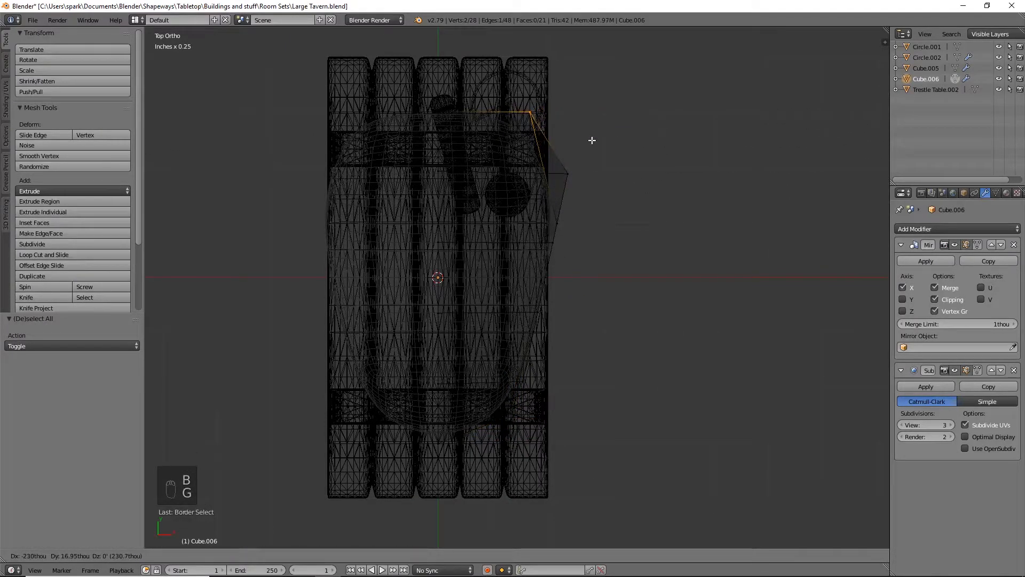
{"action": "left_click", "coordinate": [591, 140]}
Draw the body's side edges inward along X, moving the lower side edge -90.5 thou
{"action": "key", "text": "a"}
{"action": "key", "text": "b"}
{"action": "mouse_move", "coordinate": [556, 149]}
{"action": "left_mouse_down"}
{"action": "mouse_move", "coordinate": [584, 176]}
{"action": "mouse_move", "coordinate": [601, 172]}
{"action": "left_mouse_up"}
{"action": "key", "text": "z"}
{"action": "middle_click_drag", "start_coordinate": [622, 250], "coordinate": [593, 263]}
{"action": "left_click", "coordinate": [610, 271], "text": "alt"}
{"action": "left_click_drag", "start_coordinate": [593, 263], "coordinate": [561, 260]}
{"action": "right_click", "coordinate": [528, 412], "text": "alt"}
{"action": "left_click_drag", "start_coordinate": [586, 370], "coordinate": [564, 363]}
Add the upper side edge to the lower one's selection and move both -102 thou along X
{"action": "middle_click_drag", "start_coordinate": [566, 386], "coordinate": [586, 356]}
{"action": "key", "text": "KP_1"}
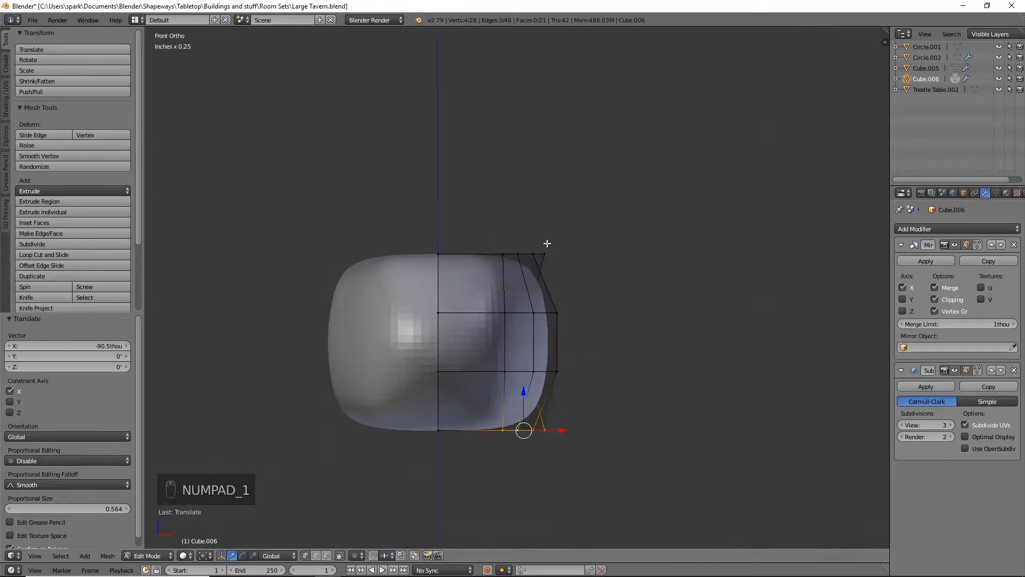
{"action": "right_click", "coordinate": [527, 253], "text": "alt"}
{"action": "left_click_drag", "start_coordinate": [562, 343], "coordinate": [542, 339]}
{"action": "middle_click_drag", "start_coordinate": [627, 254], "coordinate": [480, 439]}
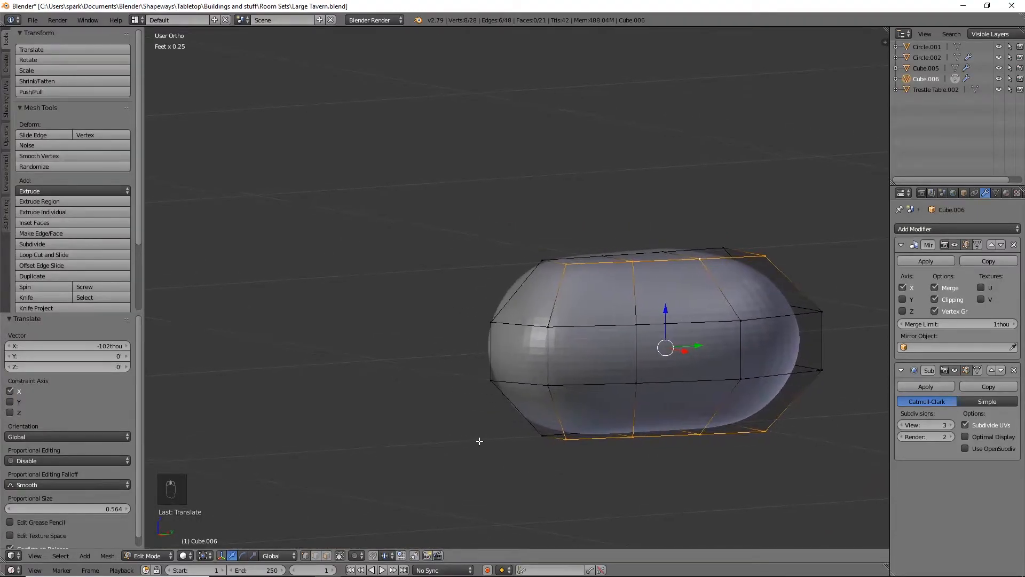
{"action": "scroll", "coordinate": [475, 444], "scroll_direction": "up", "scroll_amount": 2}
{"action": "scroll", "coordinate": [505, 360], "scroll_direction": "up", "scroll_amount": 2}
{"action": "middle_click_drag", "start_coordinate": [505, 359], "coordinate": [604, 377]}
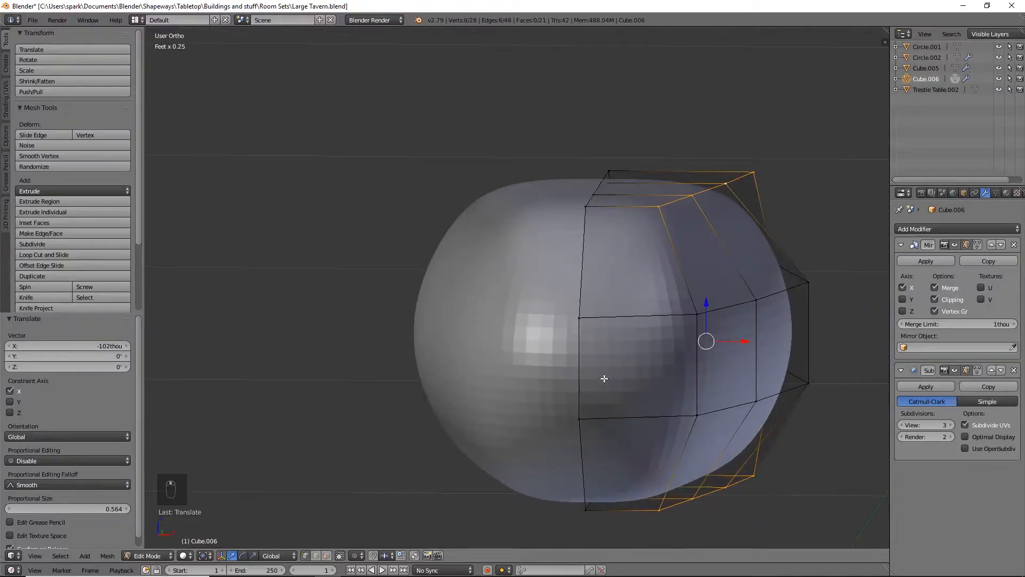
Extrude the upper and middle faces beside the mirror line at the near end, moving them -99.5 thou along Y
{"action": "right_click", "coordinate": [588, 317]}
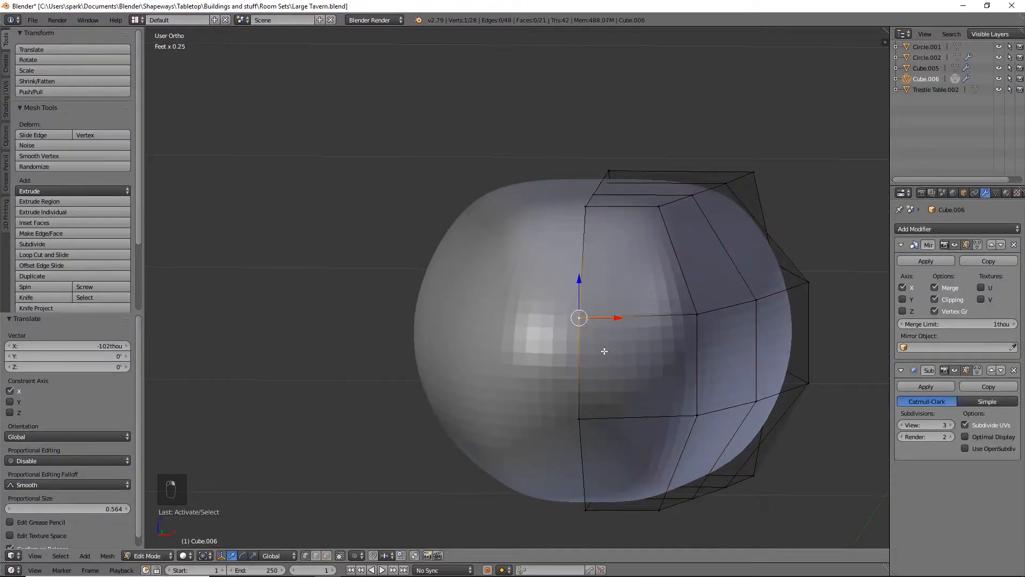
{"action": "middle_click_drag", "start_coordinate": [585, 367], "coordinate": [518, 388], "text": "shift"}
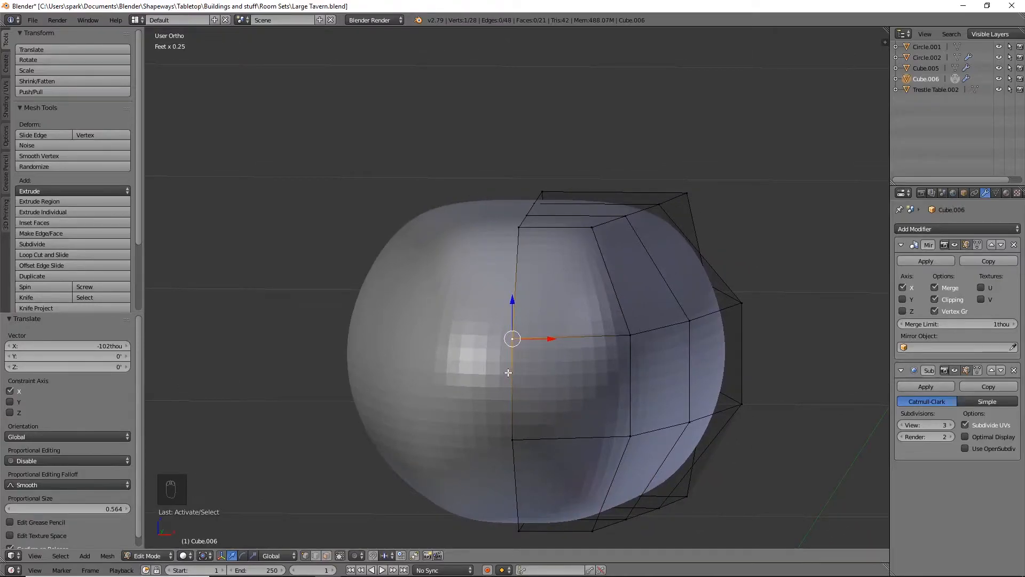
{"action": "left_click", "coordinate": [326, 555]}
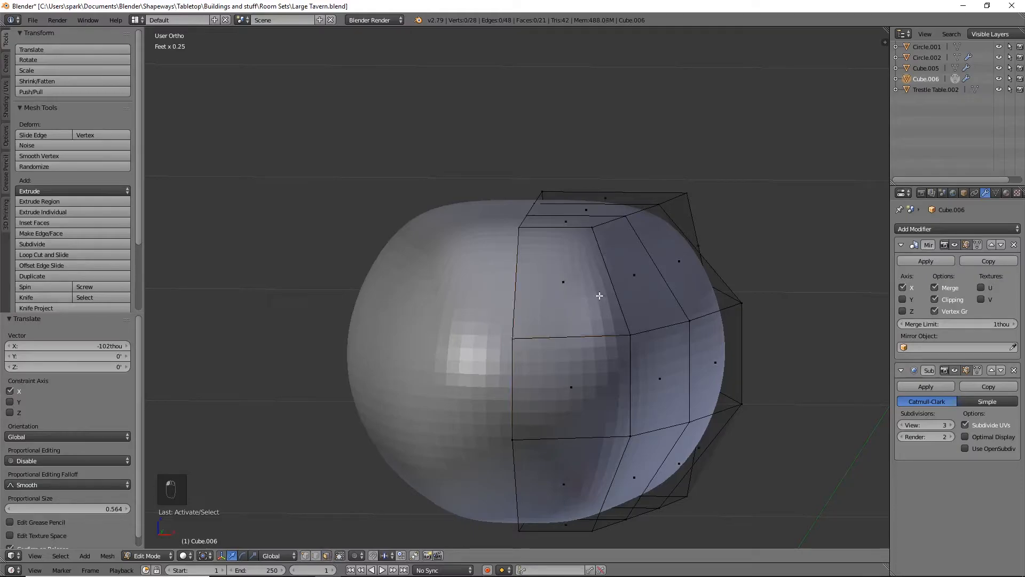
{"action": "right_click", "coordinate": [590, 299]}
{"action": "right_click", "coordinate": [578, 396], "text": "shift"}
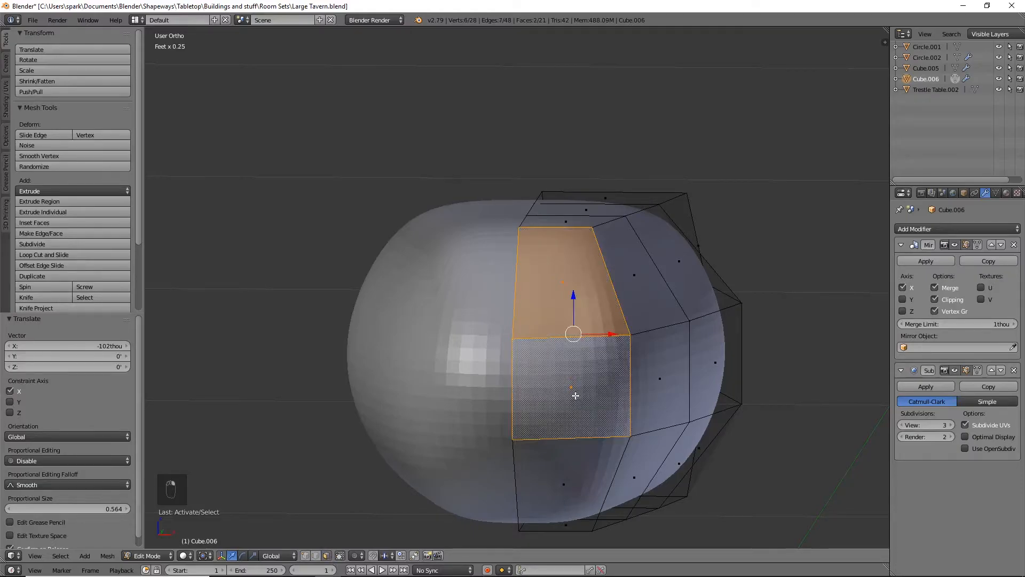
{"action": "key", "text": "e"}
{"action": "right_click", "coordinate": [575, 395]}
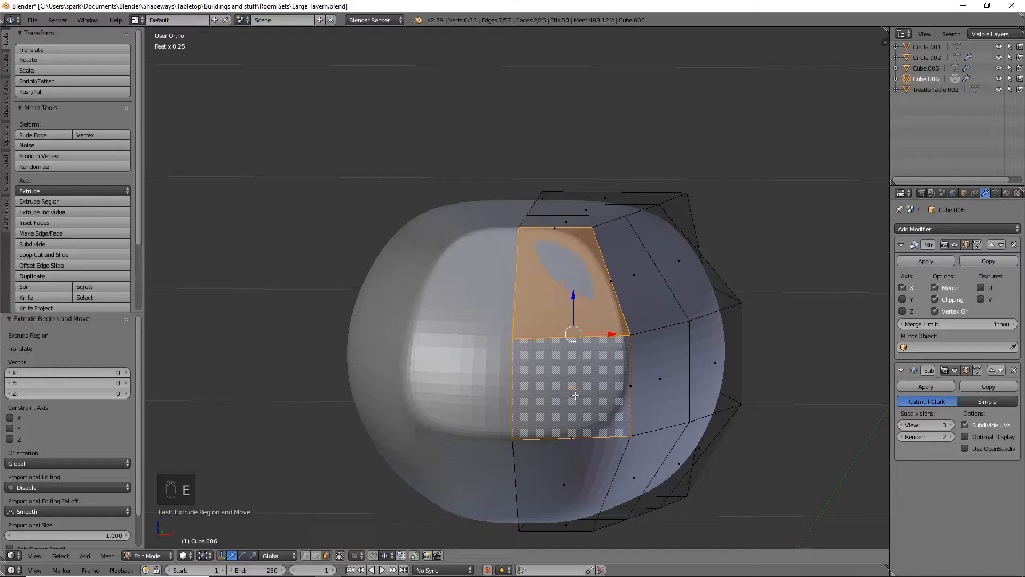
{"action": "key", "text": "KP_3"}
{"action": "middle_click_drag", "start_coordinate": [451, 329], "coordinate": [527, 333], "text": "shift"}
{"action": "left_click_drag", "start_coordinate": [512, 336], "coordinate": [474, 336]}
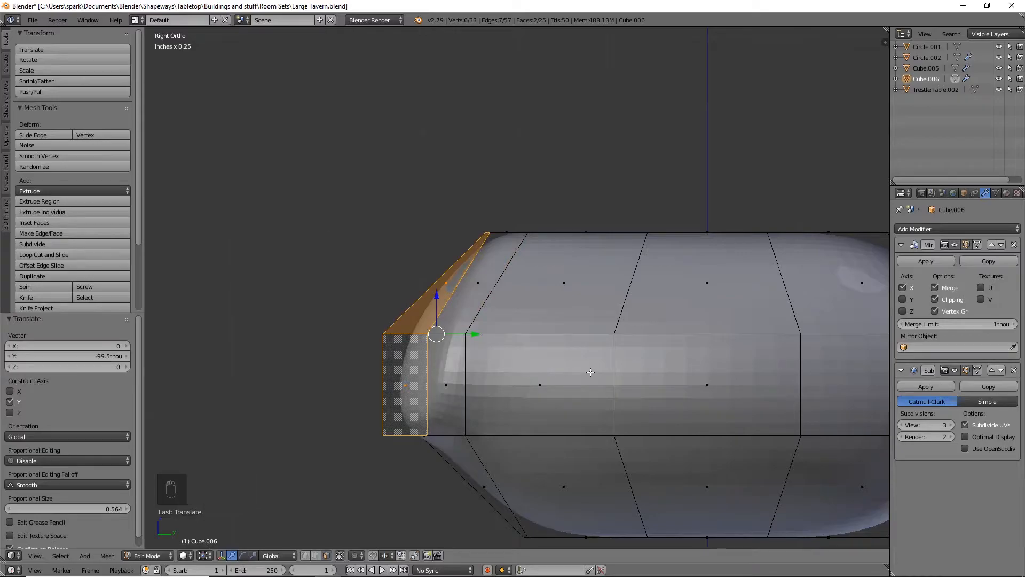
Flatten the extruded end faces to scale 0 along Y and shrink them uniformly to about 0.416
{"action": "key", "text": "s"}
{"action": "key", "text": "y"}
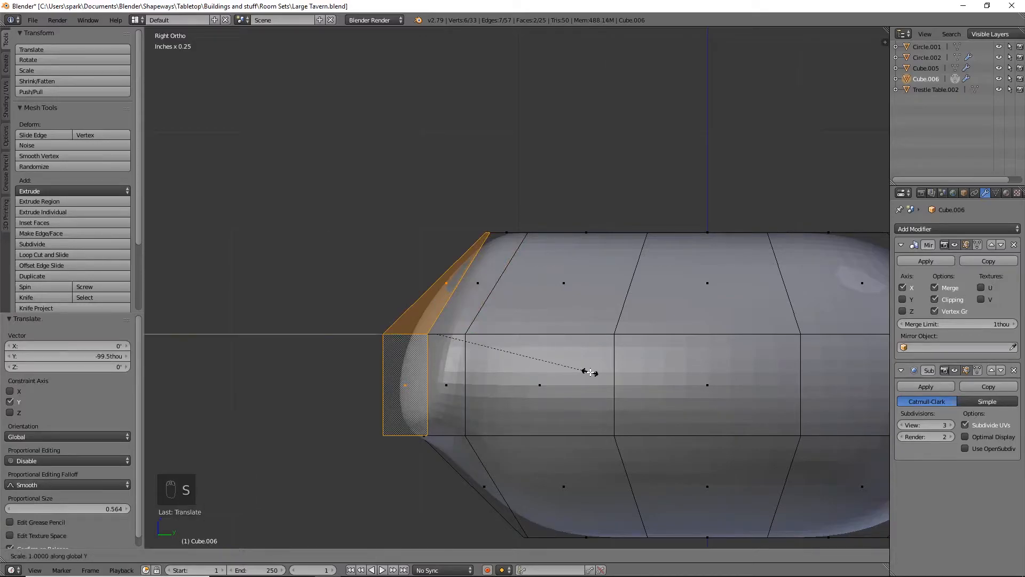
{"action": "key", "text": "0"}
{"action": "key", "text": "Return"}
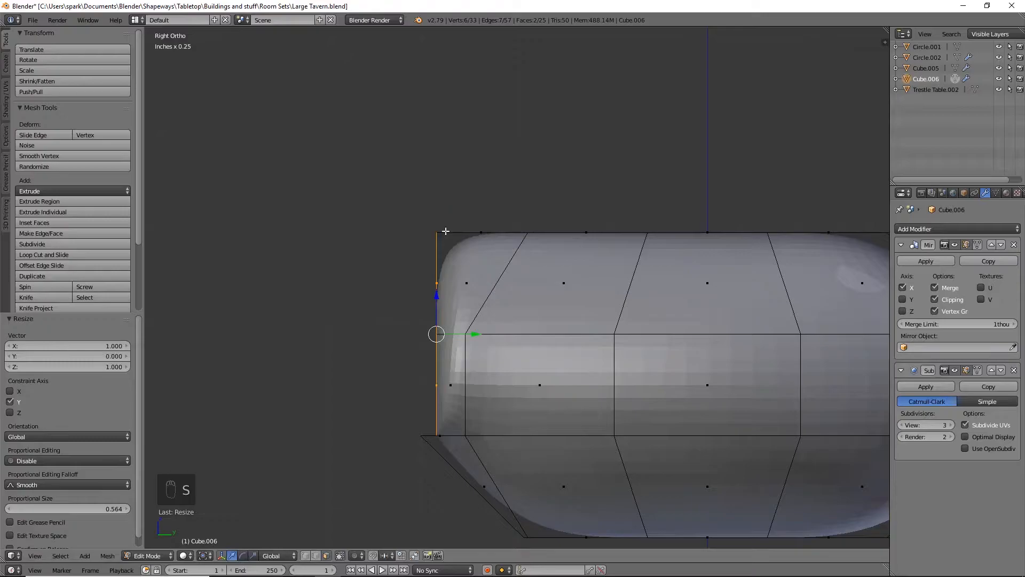
{"action": "key", "text": "s"}
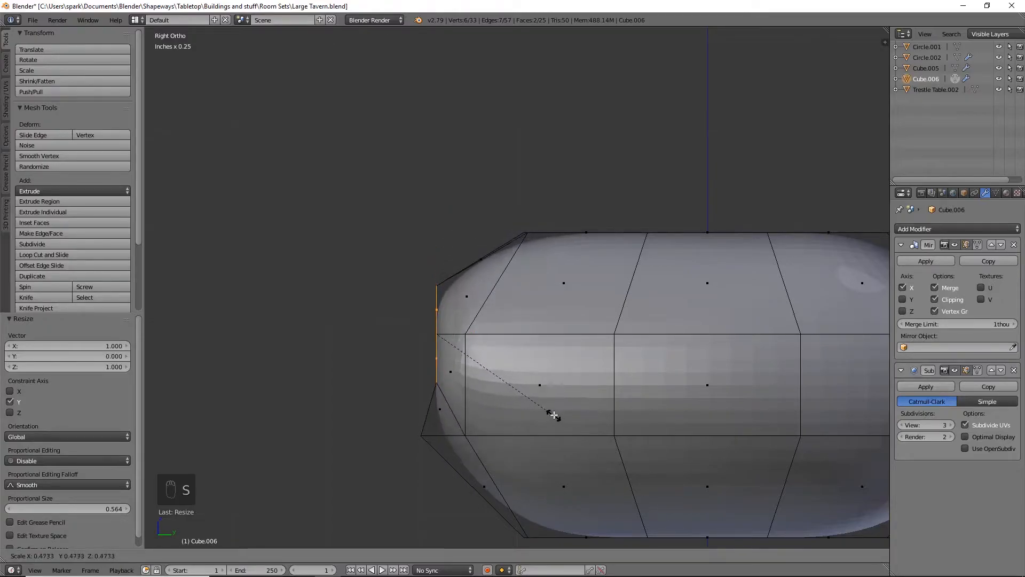
{"action": "left_click", "coordinate": [541, 403]}
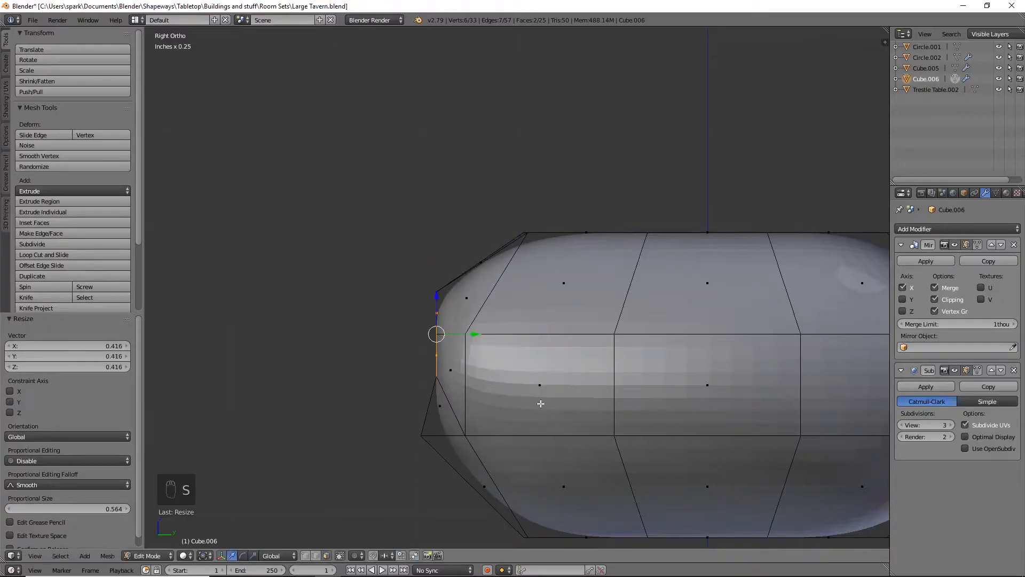
Rotate the shrunken end faces about 9.67° in the right side view
{"action": "scroll", "coordinate": [443, 361], "scroll_direction": "up", "scroll_amount": 3}
{"action": "middle_click_drag", "start_coordinate": [578, 413], "coordinate": [566, 315], "text": "shift"}
{"action": "scroll", "coordinate": [566, 315], "scroll_direction": "down", "scroll_amount": 4}
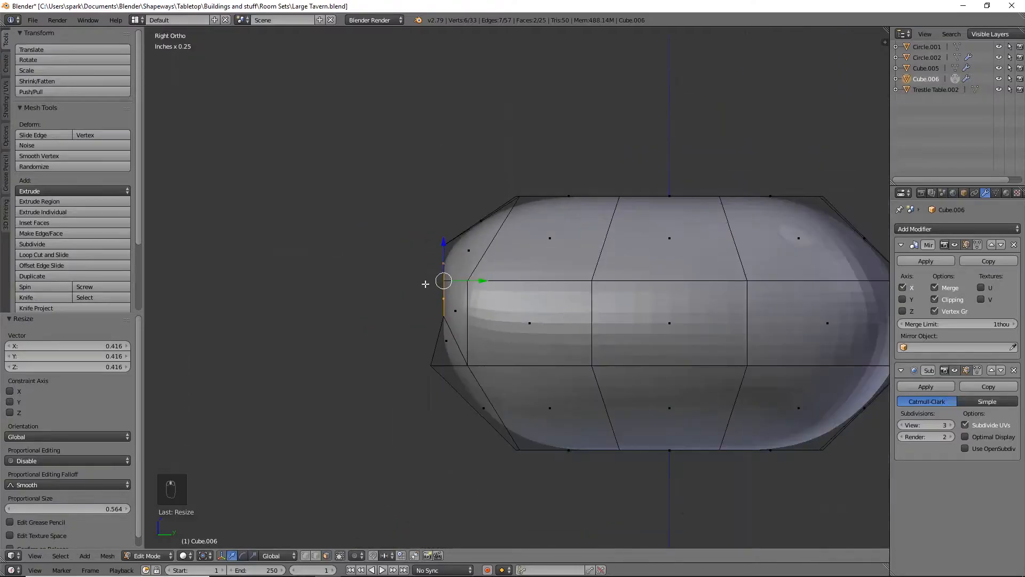
{"action": "middle_click_drag", "start_coordinate": [440, 323], "coordinate": [495, 297]}
{"action": "key", "text": "KP_3"}
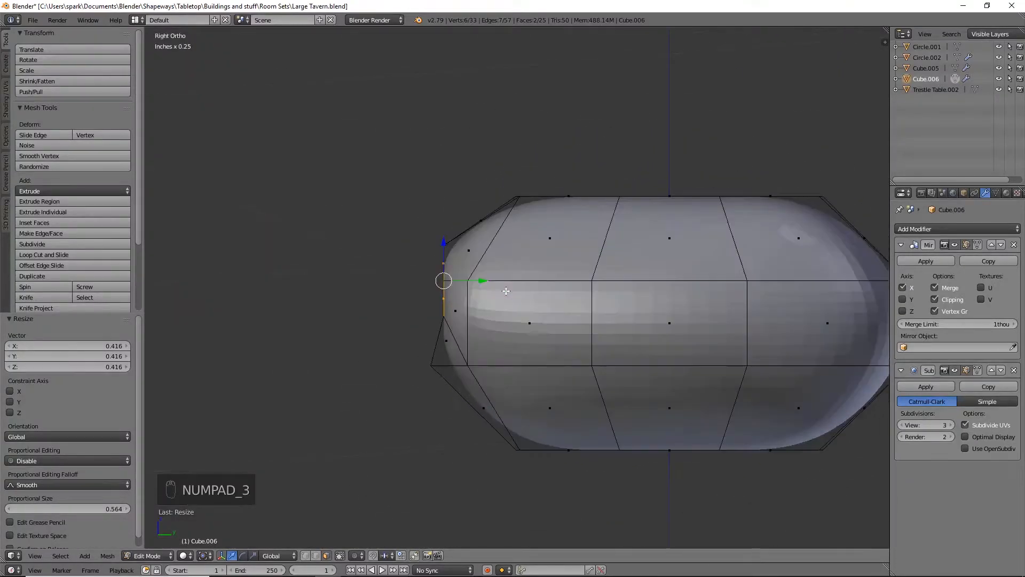
{"action": "key", "text": "r"}
{"action": "left_click", "coordinate": [483, 305]}
{"action": "scroll", "coordinate": [499, 333], "scroll_direction": "up", "scroll_amount": 2}
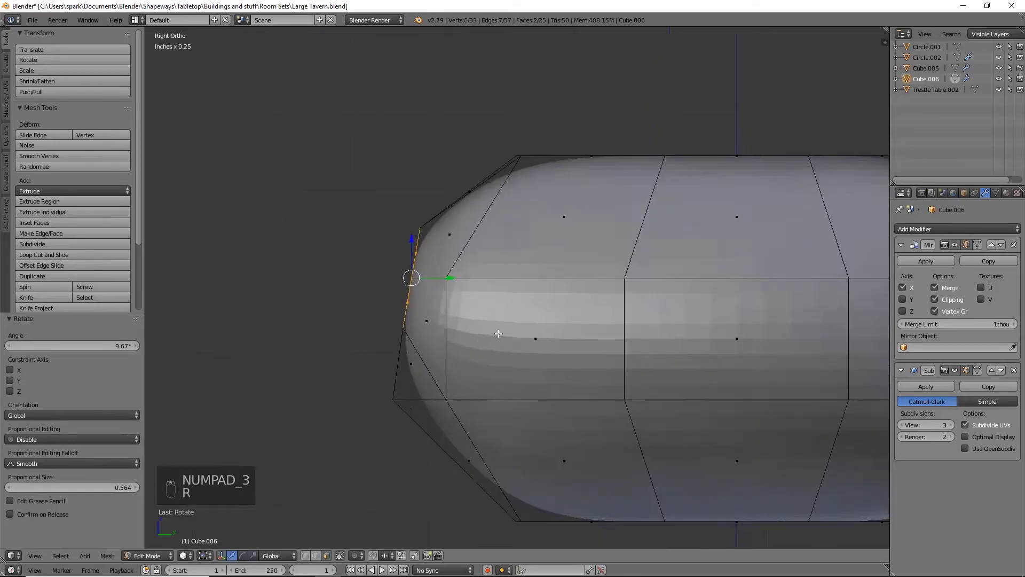
Move the tilted end faces inward along X in the front view to narrow the protruding end
{"action": "scroll", "coordinate": [499, 333], "scroll_direction": "down", "scroll_amount": 2}
{"action": "middle_click_drag", "start_coordinate": [498, 334], "coordinate": [602, 389]}
{"action": "key", "text": "KP_1"}
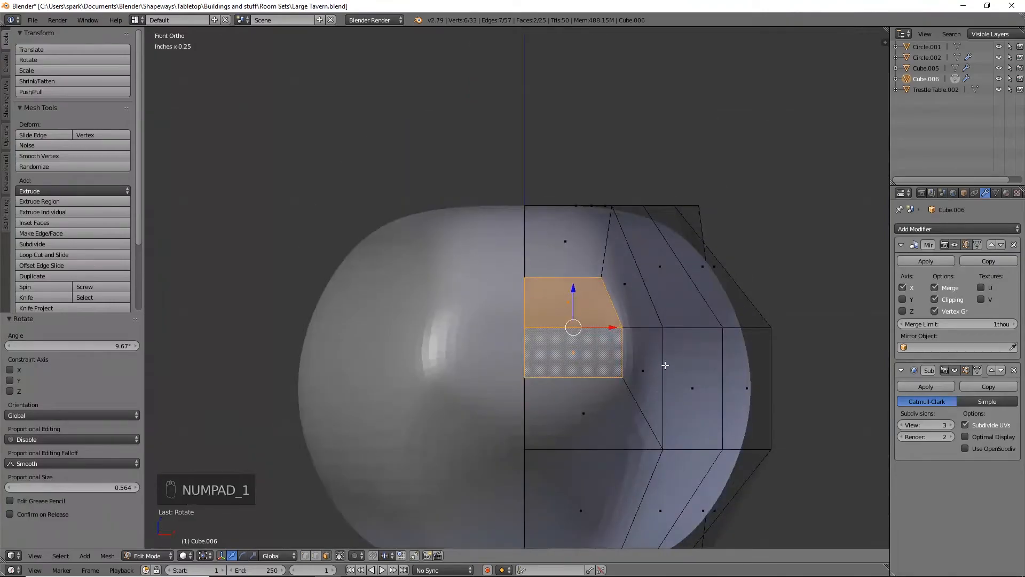
{"action": "middle_click_drag", "start_coordinate": [664, 365], "coordinate": [645, 341], "text": "shift"}
{"action": "mouse_move", "coordinate": [599, 316]}
{"action": "left_mouse_down"}
{"action": "mouse_move", "coordinate": [582, 314]}
{"action": "mouse_move", "coordinate": [588, 322]}
{"action": "left_mouse_up"}
Move the end's lower outer vertex inward by about -46.7 thou in X and 5.84 thou in Z
{"action": "key", "text": "a"}
{"action": "right_click", "coordinate": [592, 372]}
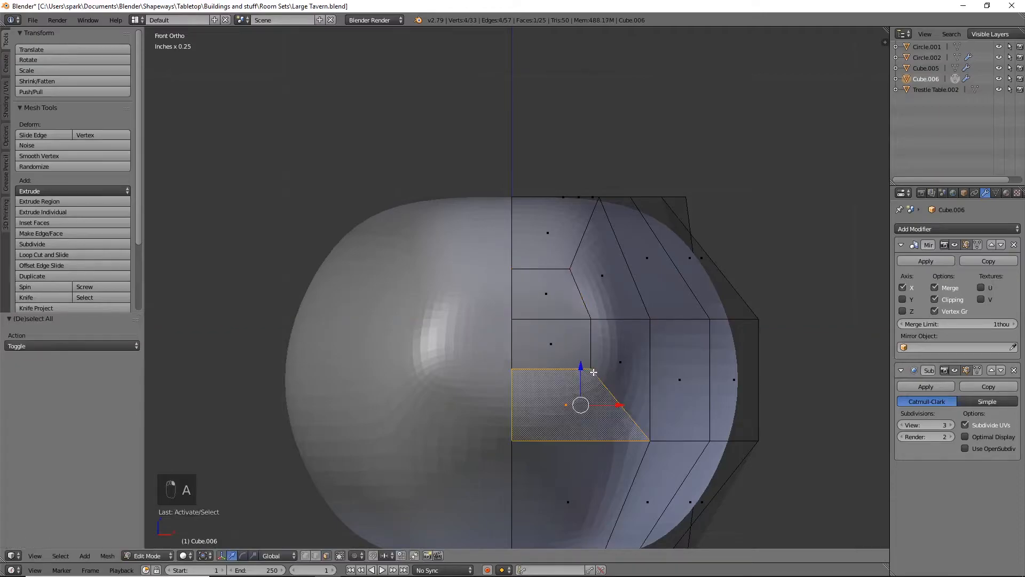
{"action": "left_click", "coordinate": [306, 556]}
{"action": "right_click", "coordinate": [591, 368]}
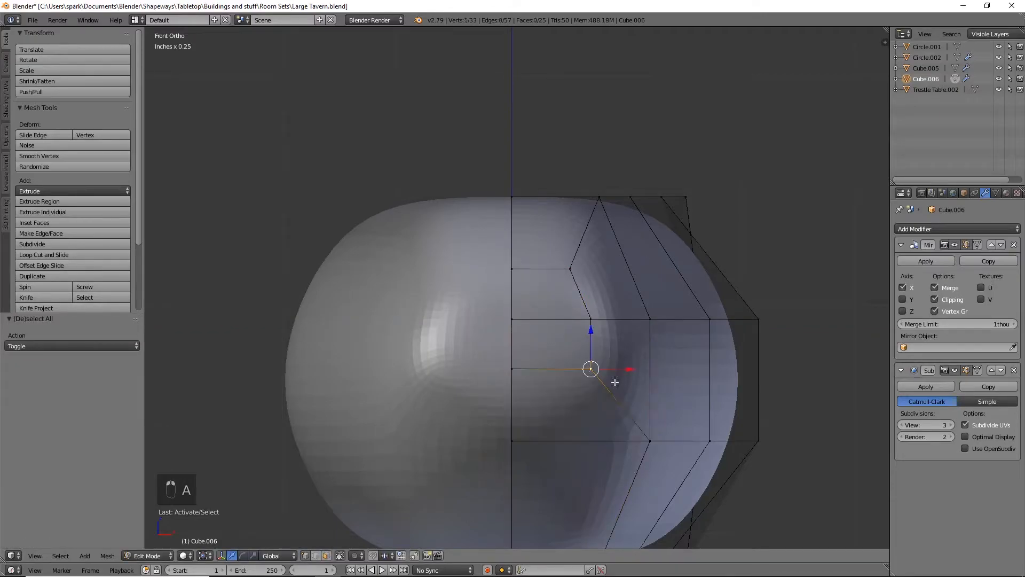
{"action": "key", "text": "g"}
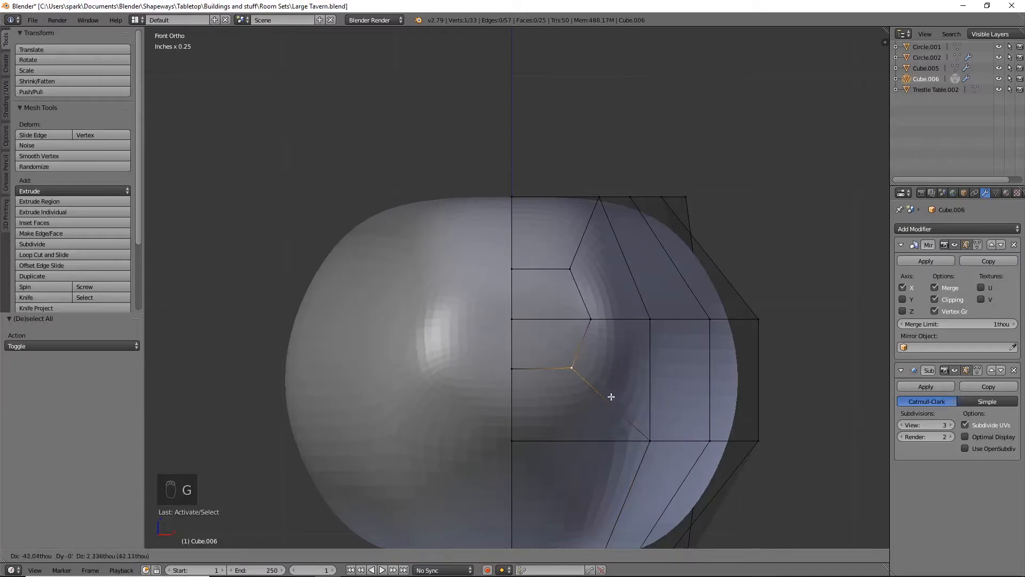
{"action": "left_click", "coordinate": [609, 395]}
Raise the end's lower vertex on the mirror line by 5.84 thou along Z
{"action": "right_click", "coordinate": [510, 366]}
{"action": "key", "text": "g"}
{"action": "key", "text": "z"}
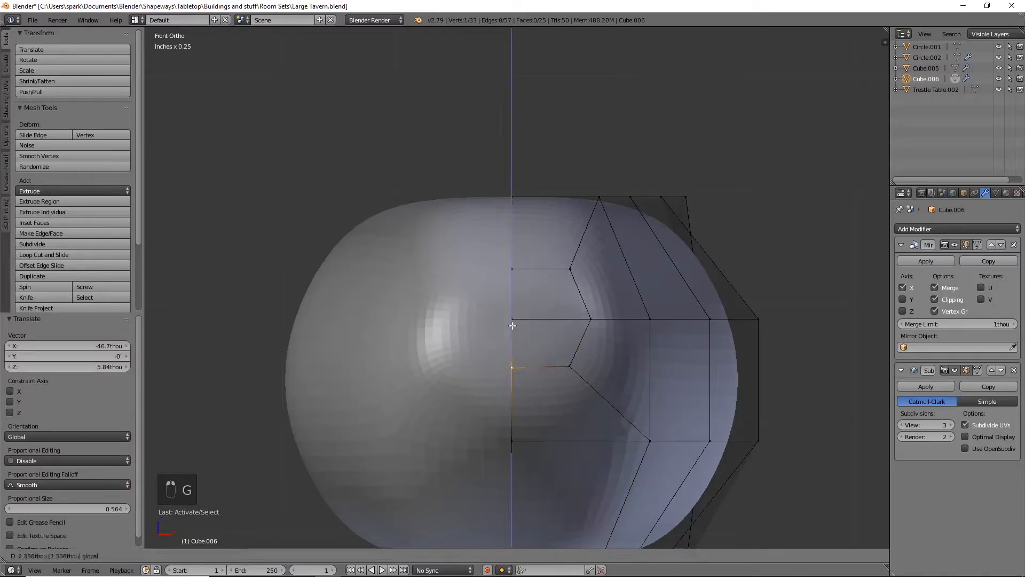
{"action": "left_click", "coordinate": [512, 324]}
Select all six vertices around the end's two small faces and extrude them in place with no offset
{"action": "right_click", "coordinate": [570, 365], "text": "shift"}
{"action": "right_click", "coordinate": [591, 319], "text": "shift"}
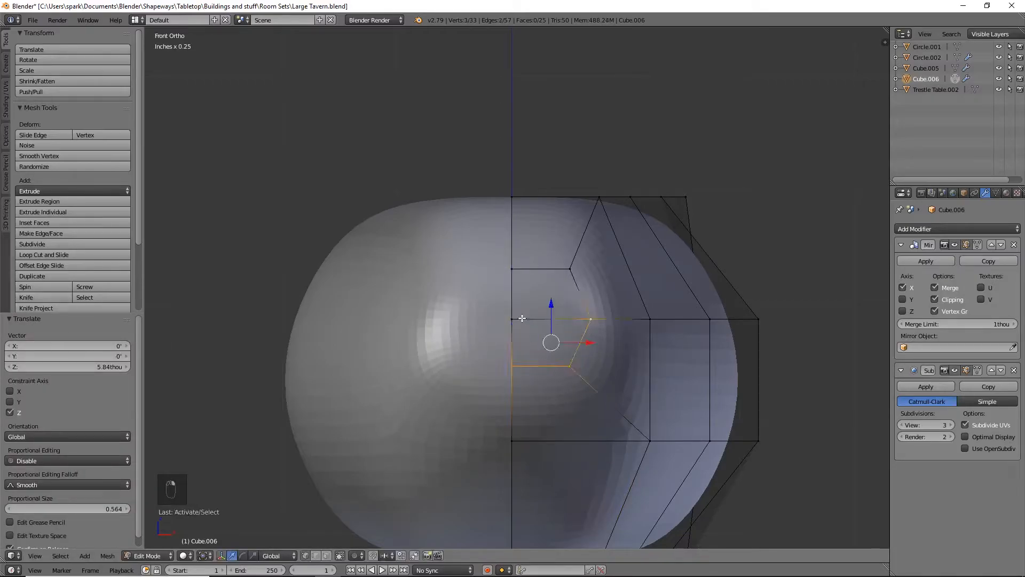
{"action": "right_click", "coordinate": [515, 318], "text": "shift"}
{"action": "right_click", "coordinate": [515, 263], "text": "shift"}
{"action": "right_click", "coordinate": [571, 266], "text": "shift"}
{"action": "key", "text": "e"}
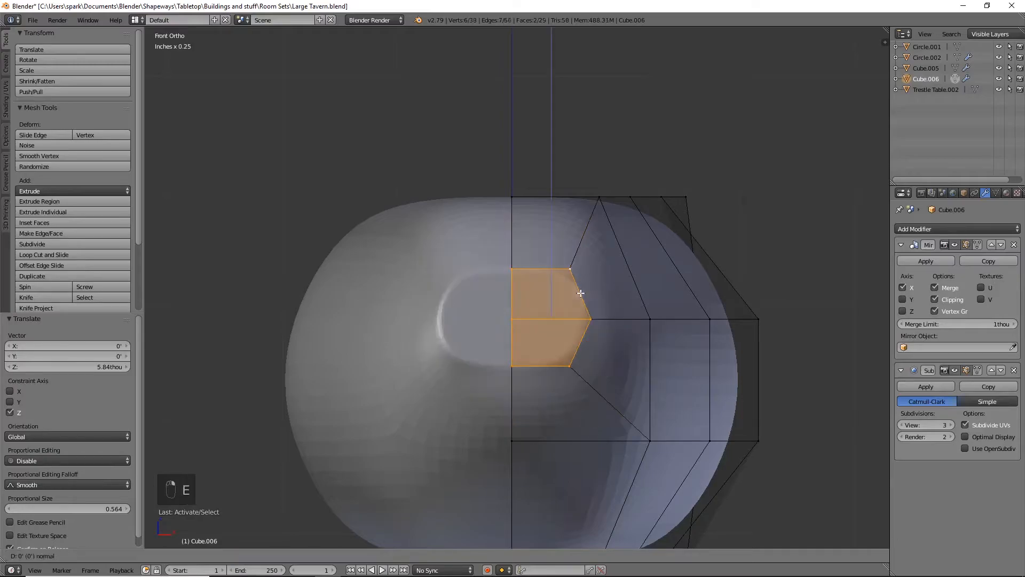
{"action": "right_click", "coordinate": [580, 294]}
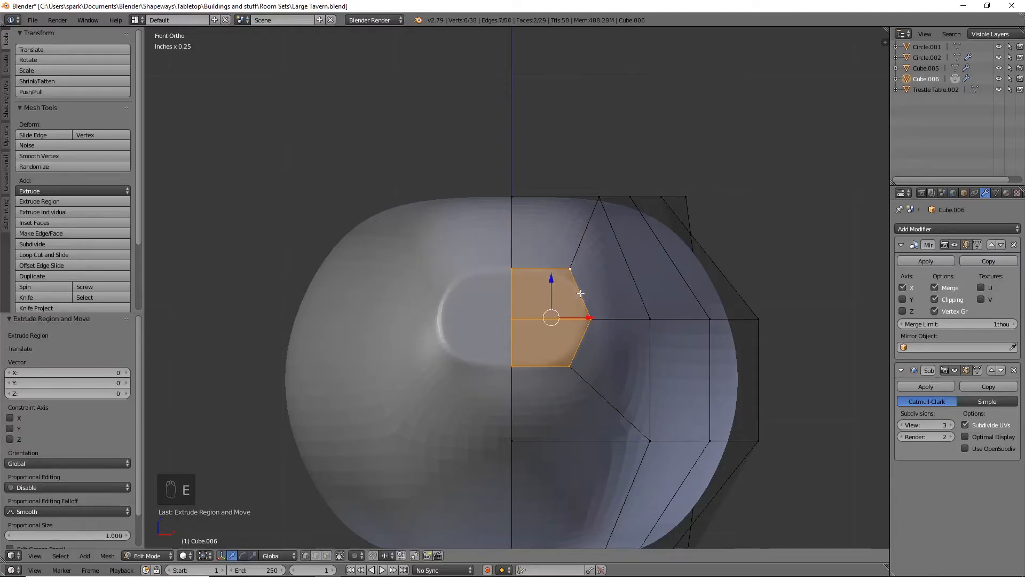
Move the extruded end faces outward from the body, raise them about 28 thou and tilt them about -3.57°
{"action": "key", "text": "KP_3"}
{"action": "left_click_drag", "start_coordinate": [504, 318], "coordinate": [498, 317]}
{"action": "left_click_drag", "start_coordinate": [452, 278], "coordinate": [461, 266]}
{"action": "key", "text": "r"}
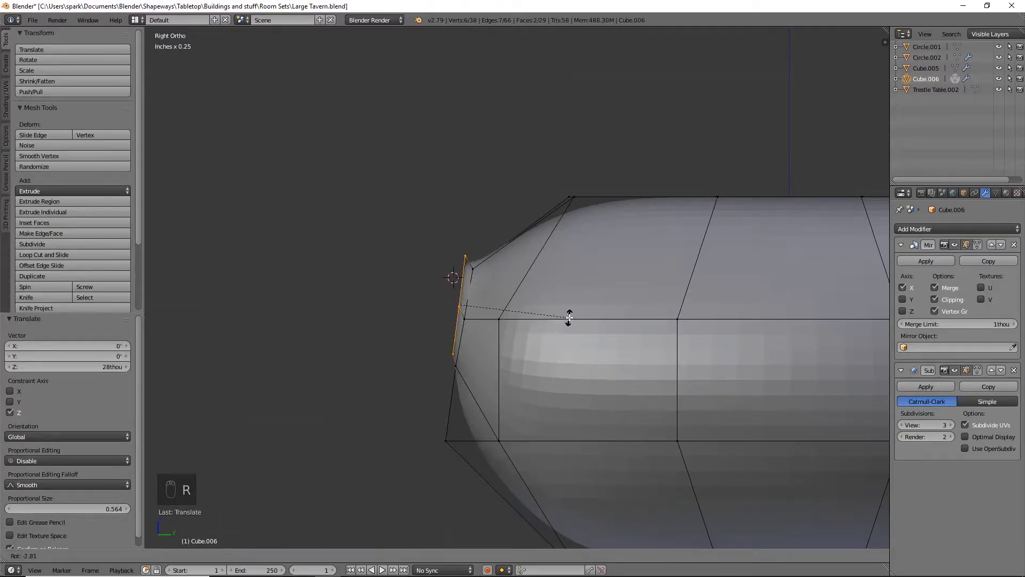
{"action": "left_click", "coordinate": [437, 353]}
Narrow the end faces slightly along X and raise their top centre vertex about 35 thou
{"action": "middle_click_drag", "start_coordinate": [434, 367], "coordinate": [541, 379]}
{"action": "key", "text": "KP_1"}
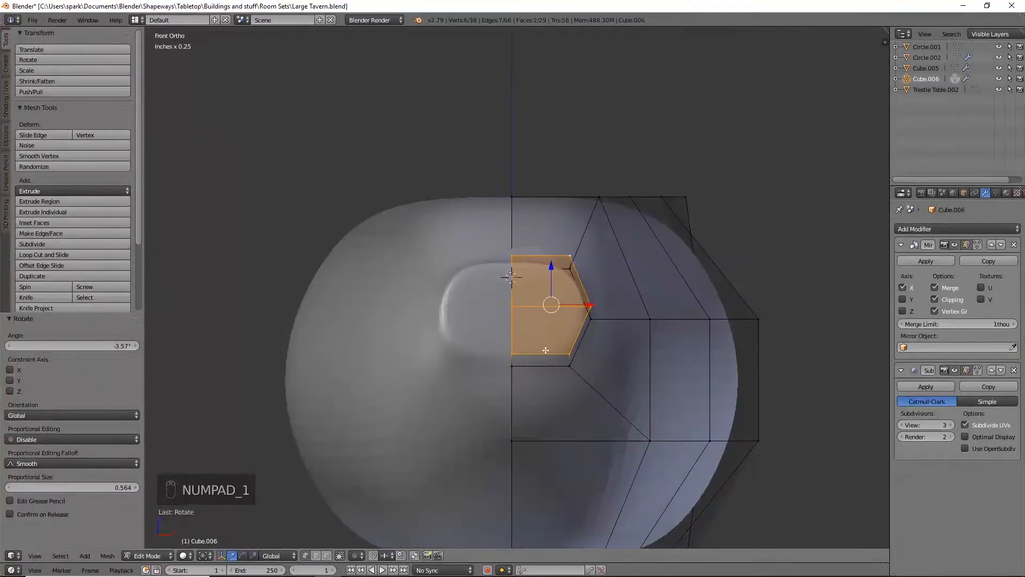
{"action": "left_click_drag", "start_coordinate": [587, 306], "coordinate": [585, 305]}
{"action": "right_click", "coordinate": [515, 256]}
{"action": "left_click_drag", "start_coordinate": [514, 215], "coordinate": [514, 198]}
Extrude all the end faces again, move them outward and up about 14 thou, and rotate them slightly
{"action": "right_click", "coordinate": [518, 305], "text": "shift"}
{"action": "right_click", "coordinate": [517, 351], "text": "shift"}
{"action": "right_click", "coordinate": [572, 350], "text": "shift"}
{"action": "right_click", "coordinate": [591, 309], "text": "shift"}
{"action": "right_click", "coordinate": [571, 249], "text": "shift"}
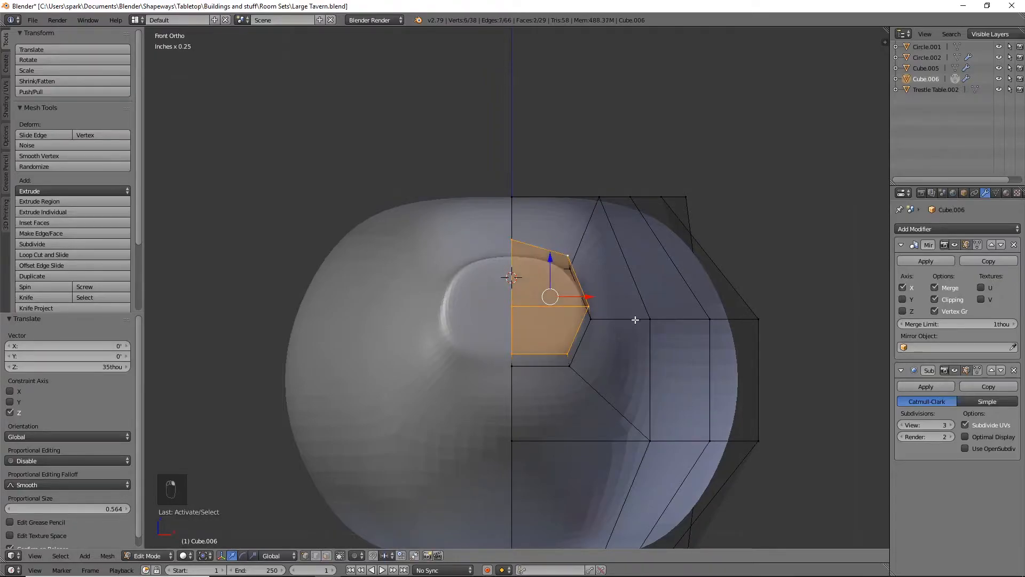
{"action": "key", "text": "e"}
{"action": "right_click", "coordinate": [634, 318]}
{"action": "key", "text": "KP_3"}
{"action": "left_click_drag", "start_coordinate": [495, 297], "coordinate": [440, 258]}
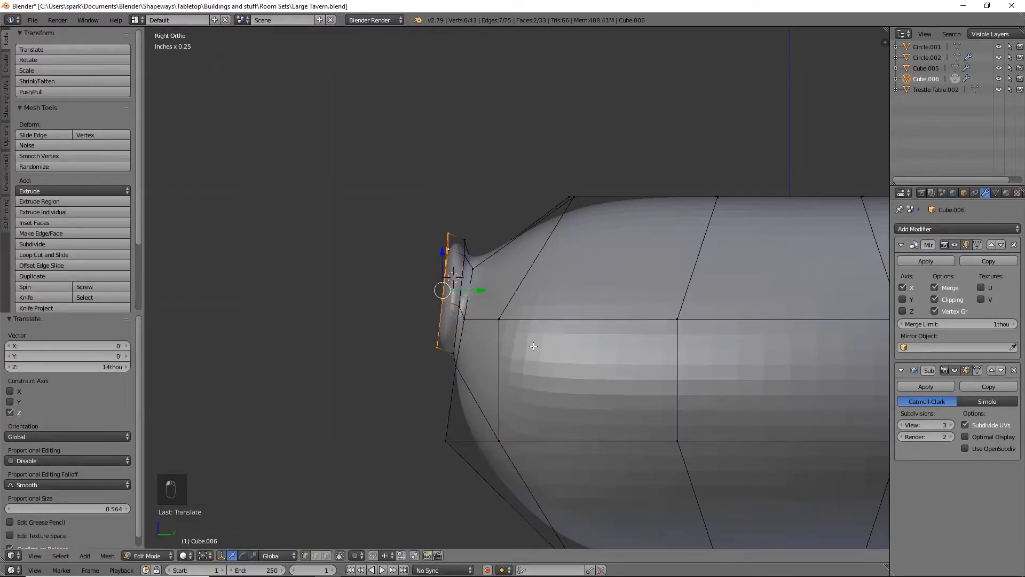
{"action": "key", "text": "r"}
{"action": "left_click", "coordinate": [567, 332]}
Shift the end rim's bottom vertices slightly and its side vertex about 19.9 thou along Y toward the body
{"action": "middle_click_drag", "start_coordinate": [416, 362], "coordinate": [450, 366]}
{"action": "right_click", "coordinate": [450, 350]}
{"action": "right_click", "coordinate": [435, 348], "text": "shift"}
{"action": "left_click_drag", "start_coordinate": [481, 348], "coordinate": [489, 346]}
{"action": "right_click", "coordinate": [445, 347]}
{"action": "middle_click_drag", "start_coordinate": [451, 376], "coordinate": [498, 382]}
{"action": "right_click", "coordinate": [462, 311]}
{"action": "left_click_drag", "start_coordinate": [477, 304], "coordinate": [492, 306]}
Select the end faces around the rim, extrude them in place and scale them to about 0.774
{"action": "middle_click_drag", "start_coordinate": [522, 295], "coordinate": [547, 387]}
{"action": "right_click", "coordinate": [476, 380], "text": "shift"}
{"action": "right_click", "coordinate": [523, 383], "text": "shift"}
{"action": "right_click", "coordinate": [543, 338], "text": "shift"}
{"action": "right_click", "coordinate": [523, 292], "text": "shift"}
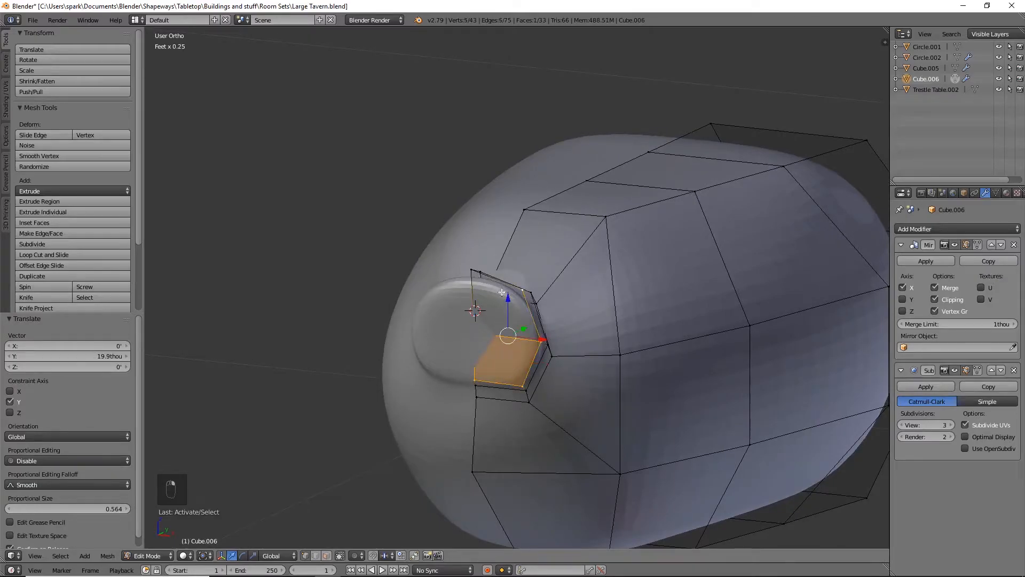
{"action": "right_click", "coordinate": [471, 273], "text": "shift"}
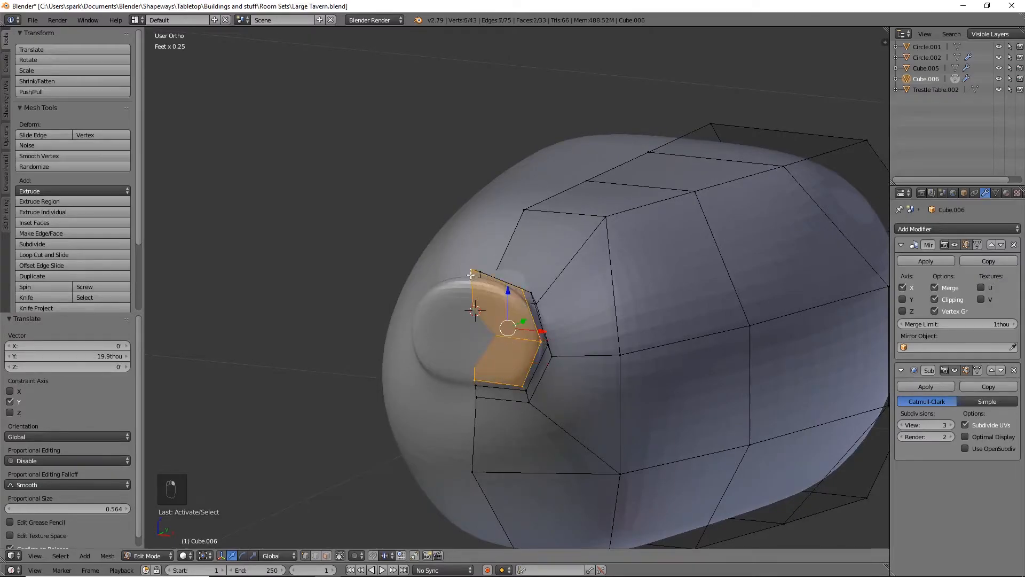
{"action": "key", "text": "e"}
{"action": "right_click", "coordinate": [545, 385]}
{"action": "key", "text": "s"}
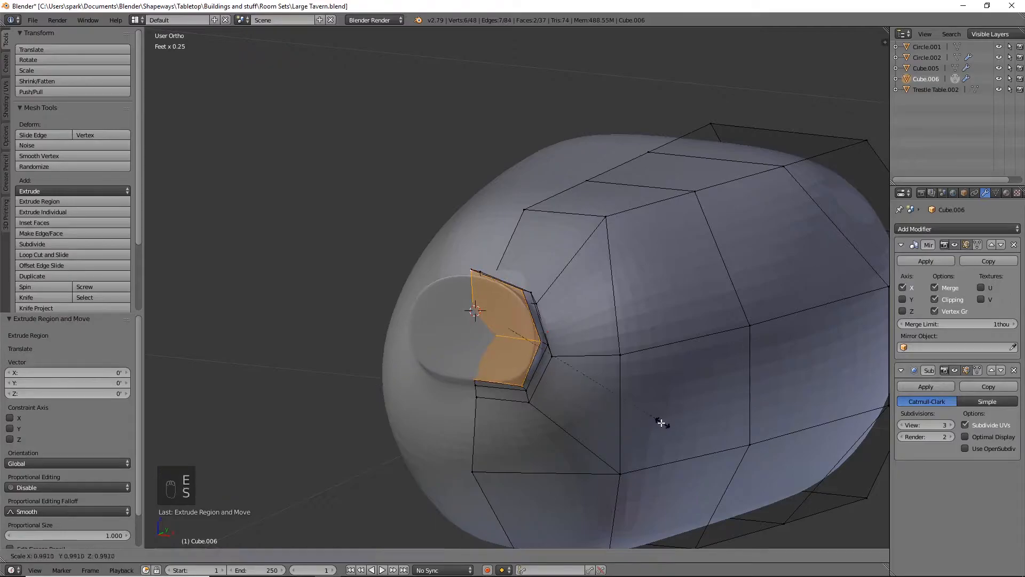
{"action": "left_click", "coordinate": [618, 418]}
Move the inner rim's side vertex about 9.57 thou along X toward the centre
{"action": "right_click", "coordinate": [531, 341]}
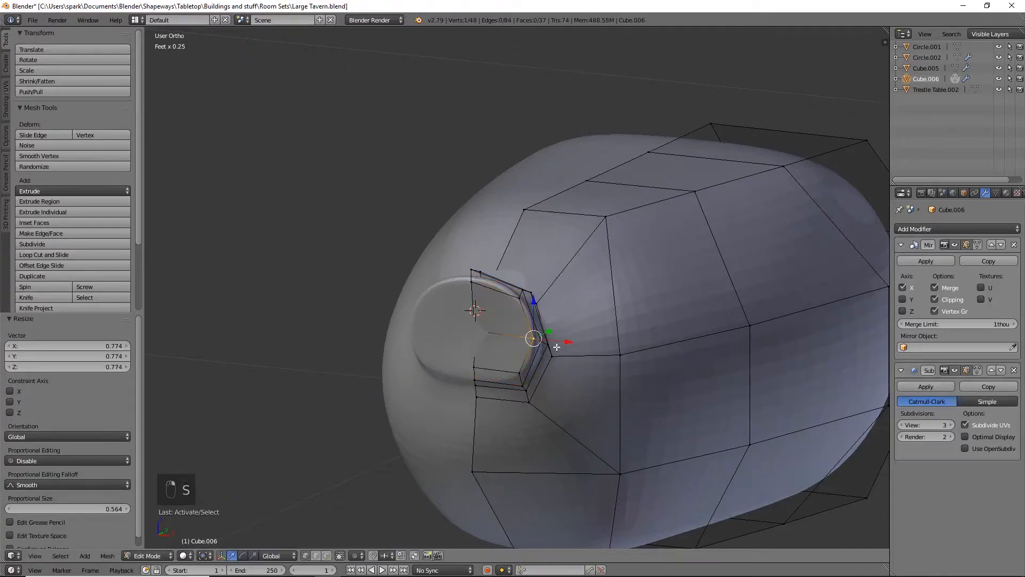
{"action": "key", "text": "KP_1"}
{"action": "scroll", "coordinate": [584, 341], "scroll_direction": "up", "scroll_amount": 4}
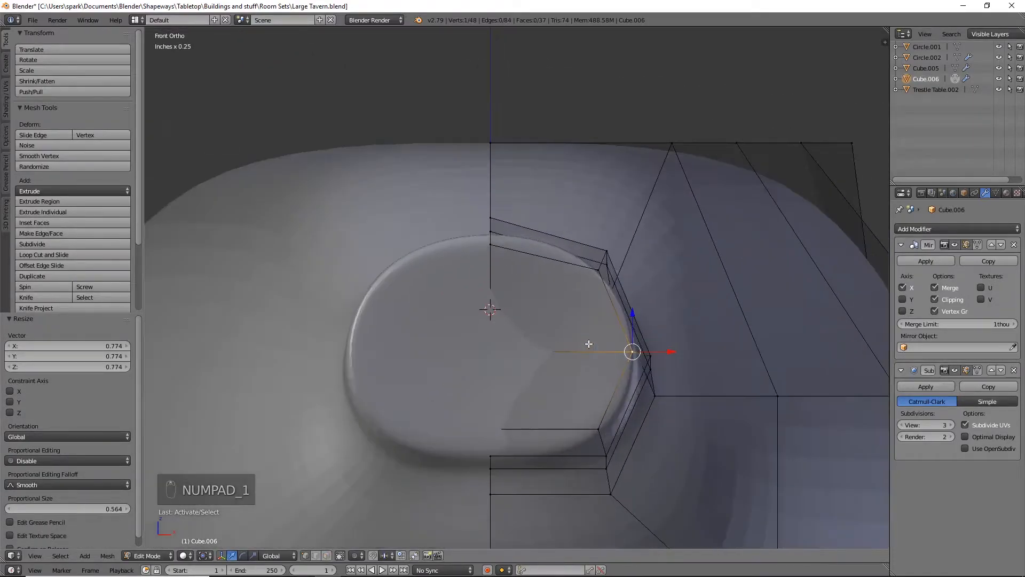
{"action": "left_click_drag", "start_coordinate": [667, 350], "coordinate": [658, 352]}
Pull the inner rim's top edge about 10.2 thou and its side vertex about 10.7 thou outward along Y
{"action": "right_click", "coordinate": [600, 414]}
{"action": "key", "text": "KP_3"}
{"action": "middle_click_drag", "start_coordinate": [467, 422], "coordinate": [477, 278]}
{"action": "right_click", "coordinate": [479, 272], "text": "alt"}
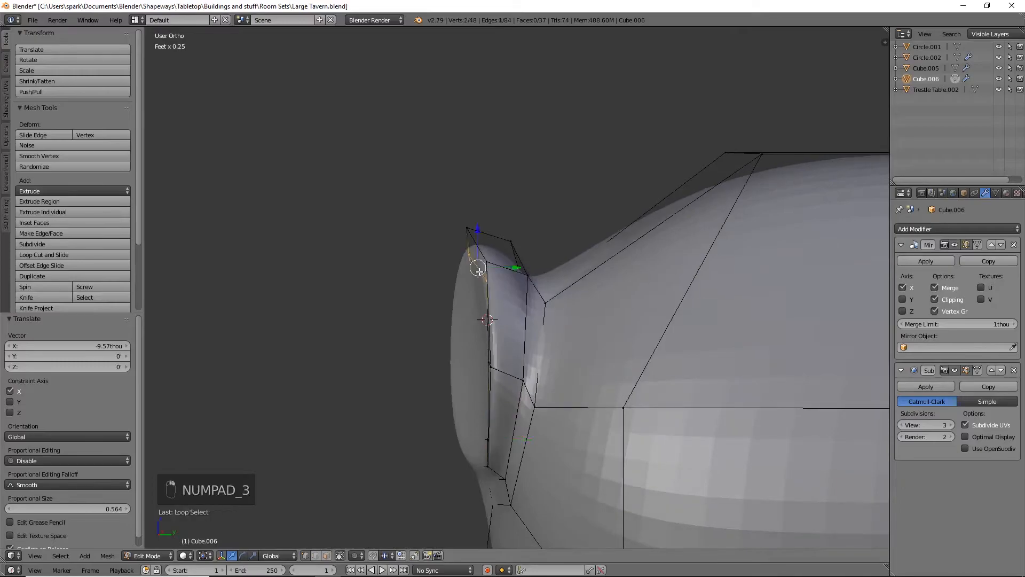
{"action": "left_click_drag", "start_coordinate": [516, 268], "coordinate": [506, 267]}
{"action": "middle_click_drag", "start_coordinate": [510, 389], "coordinate": [528, 389]}
{"action": "right_click", "coordinate": [505, 358]}
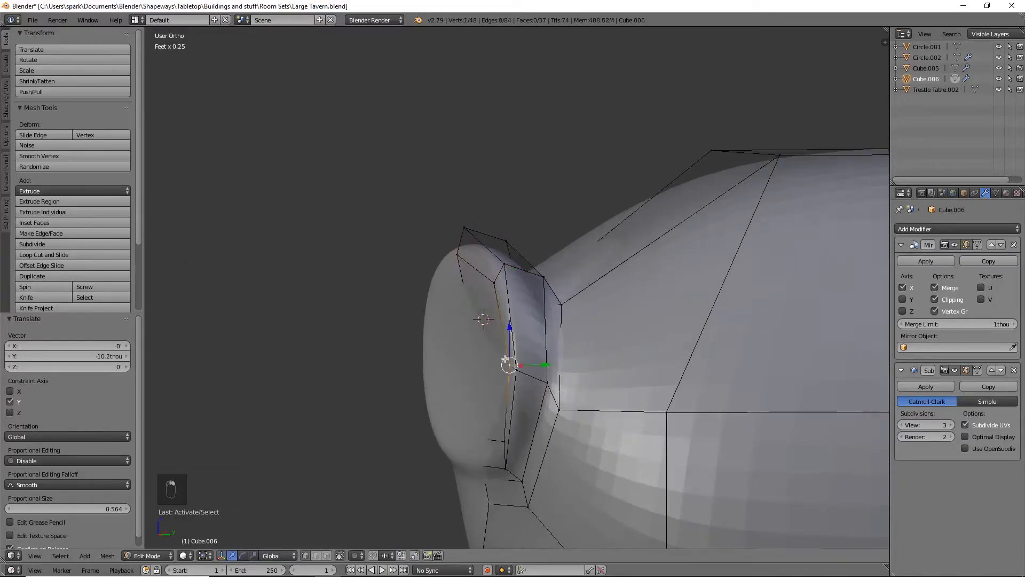
{"action": "left_click_drag", "start_coordinate": [545, 365], "coordinate": [537, 366]}
Move the inner rim's lower corner vertex about 5.63 thou along X toward the centre
{"action": "right_click", "coordinate": [500, 441]}
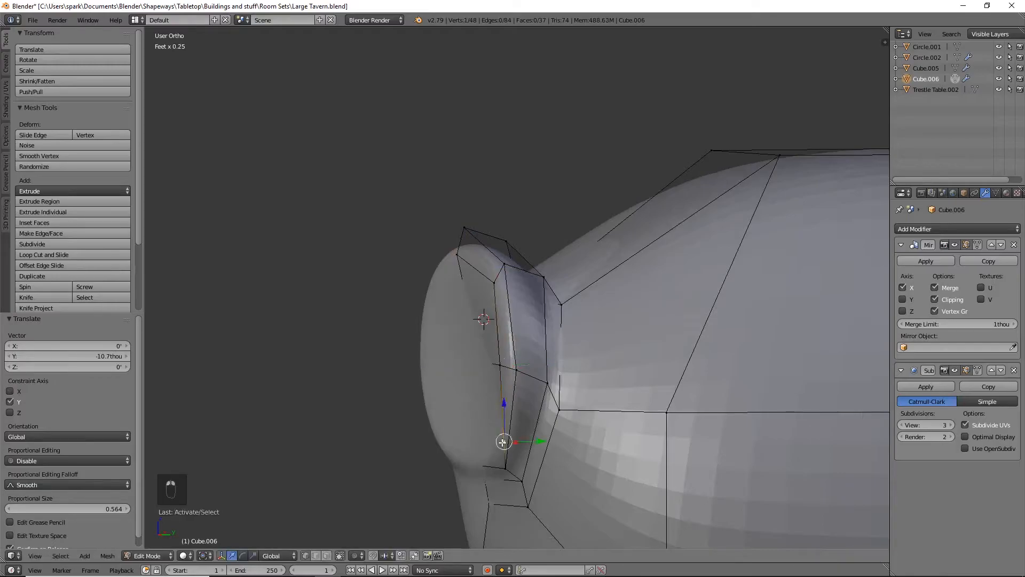
{"action": "key", "text": "KP_1"}
{"action": "left_click_drag", "start_coordinate": [631, 440], "coordinate": [626, 441]}
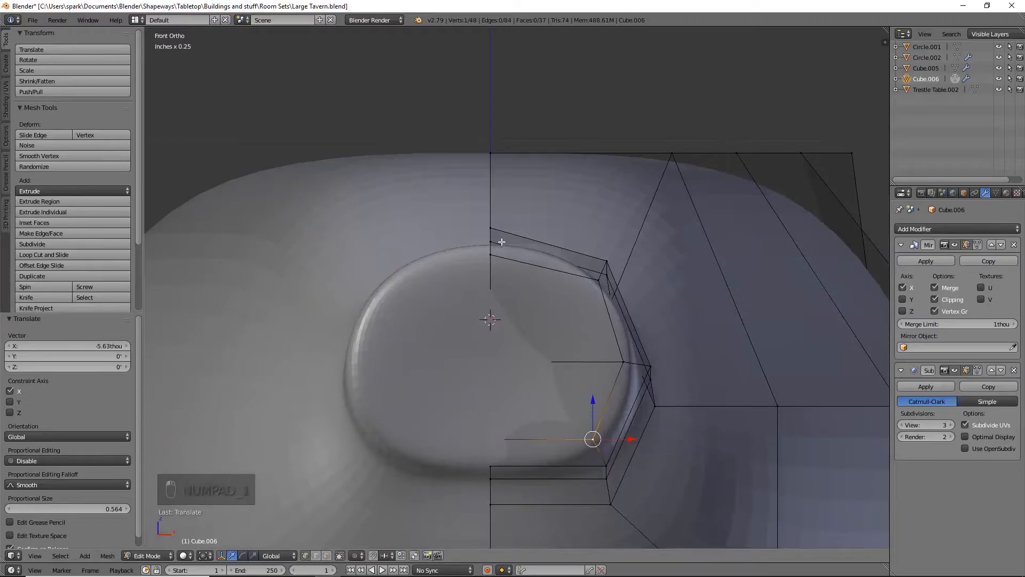
Extrude the inner end faces, scale them to about 0.63 and push them into the body to form a recess
{"action": "right_click", "coordinate": [490, 253], "text": "shift"}
{"action": "right_click", "coordinate": [598, 279], "text": "shift"}
{"action": "right_click", "coordinate": [623, 362], "text": "shift"}
{"action": "right_click", "coordinate": [490, 446], "text": "shift"}
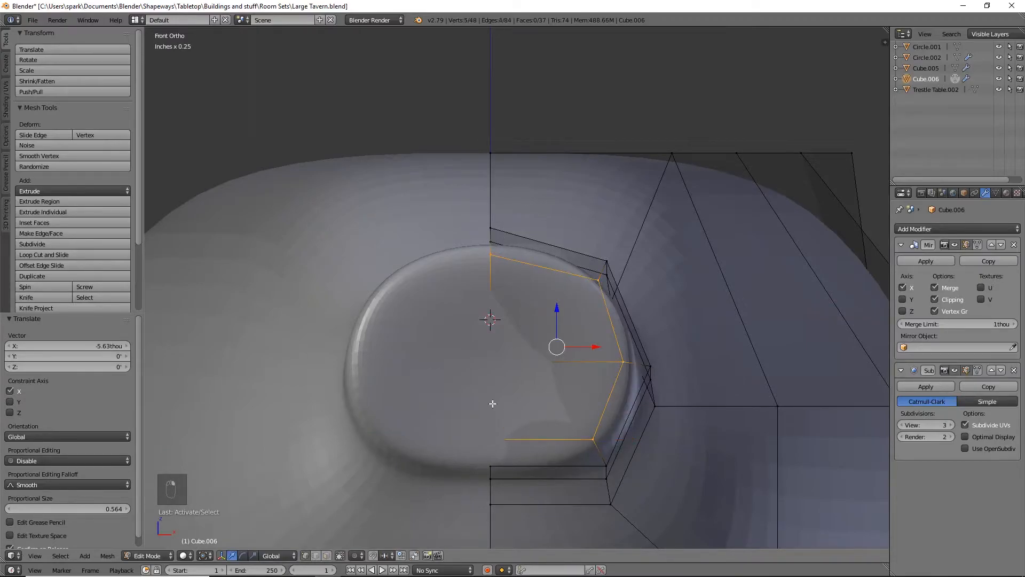
{"action": "right_click", "coordinate": [492, 366], "text": "shift"}
{"action": "key", "text": "e"}
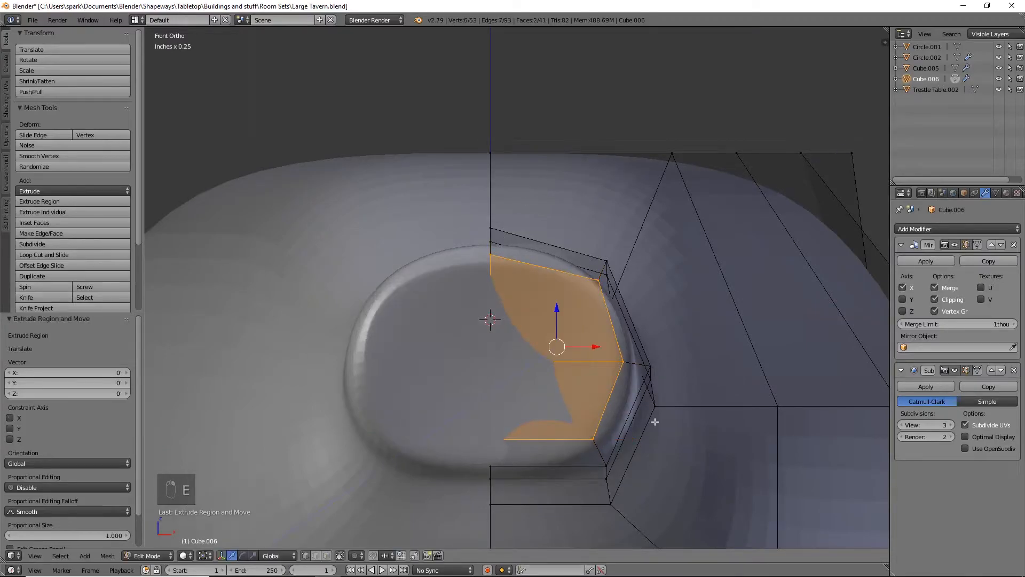
{"action": "key", "text": "s"}
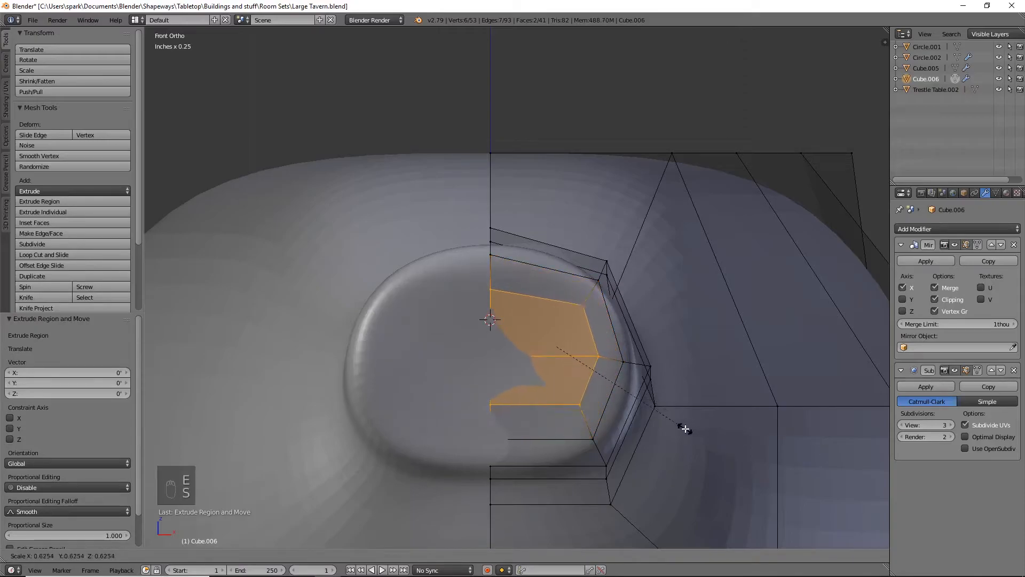
{"action": "left_click", "coordinate": [683, 427]}
{"action": "middle_click_drag", "start_coordinate": [683, 427], "coordinate": [529, 348]}
{"action": "left_click_drag", "start_coordinate": [528, 348], "coordinate": [536, 346]}
Adjust the lower centre vertices of the neck opening, shifting one about 4.65 thou along Y
{"action": "right_click", "coordinate": [478, 444]}
{"action": "left_click_drag", "start_coordinate": [518, 437], "coordinate": [520, 467]}
{"action": "right_click", "coordinate": [487, 466]}
{"action": "middle_click_drag", "start_coordinate": [482, 463], "coordinate": [569, 478]}
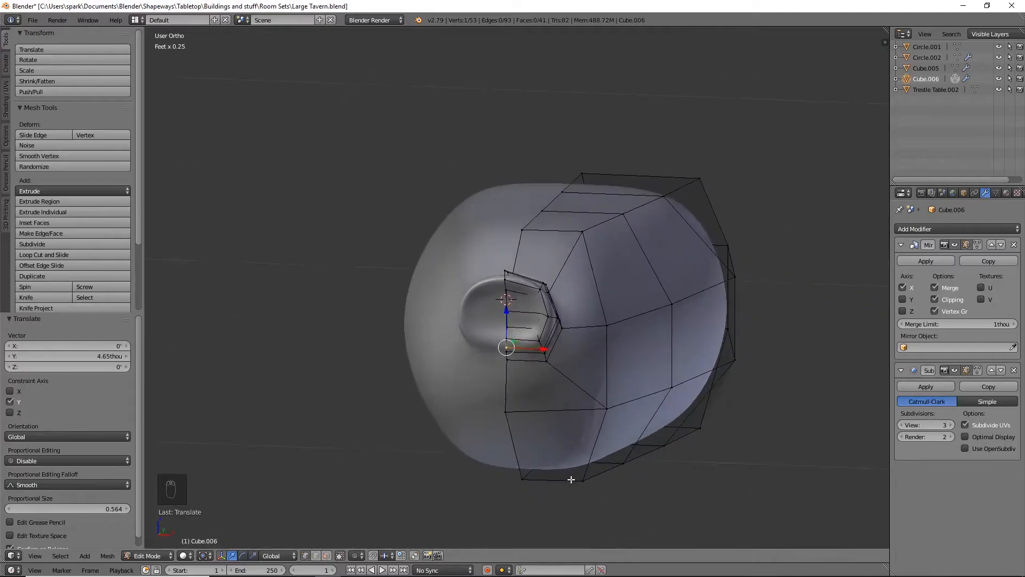
Select the neck opening's side vertices through the mesh in wireframe and move them about 30.4 thou inward along X
{"action": "key", "text": "KP_1"}
{"action": "middle_click_drag", "start_coordinate": [576, 317], "coordinate": [569, 336], "text": "shift"}
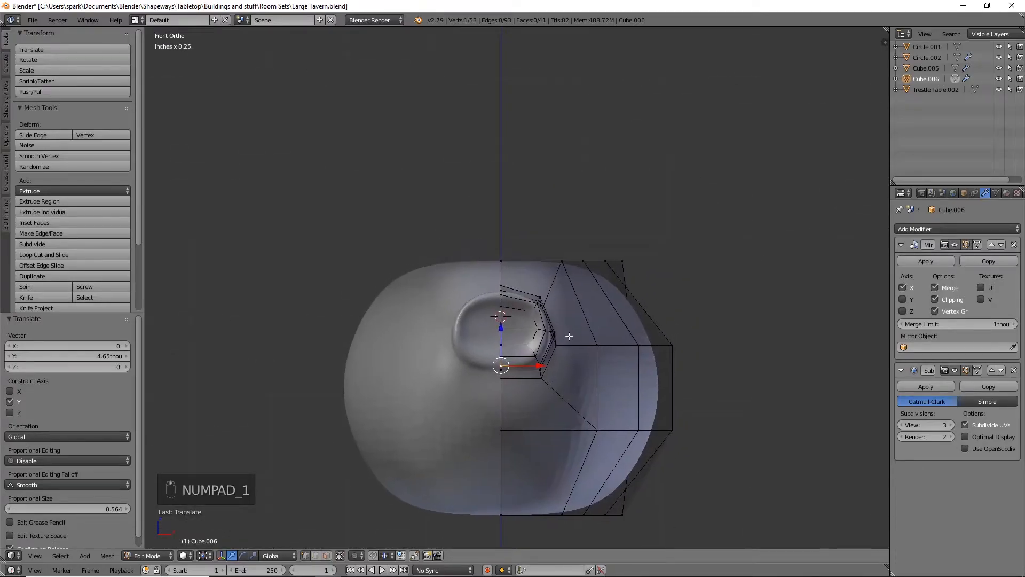
{"action": "key", "text": "z"}
{"action": "key", "text": "b"}
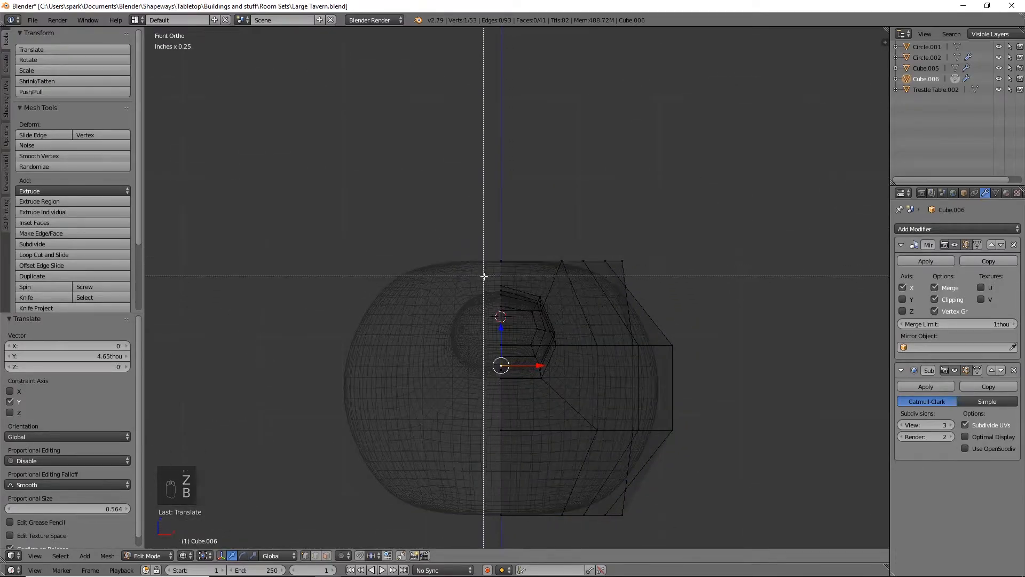
{"action": "left_click_drag", "start_coordinate": [512, 287], "coordinate": [575, 386]}
{"action": "middle_click_drag", "start_coordinate": [733, 346], "coordinate": [758, 316]}
{"action": "key", "text": "KP_1"}
{"action": "key", "text": "z"}
{"action": "scroll", "coordinate": [570, 336], "scroll_direction": "up", "scroll_amount": 6}
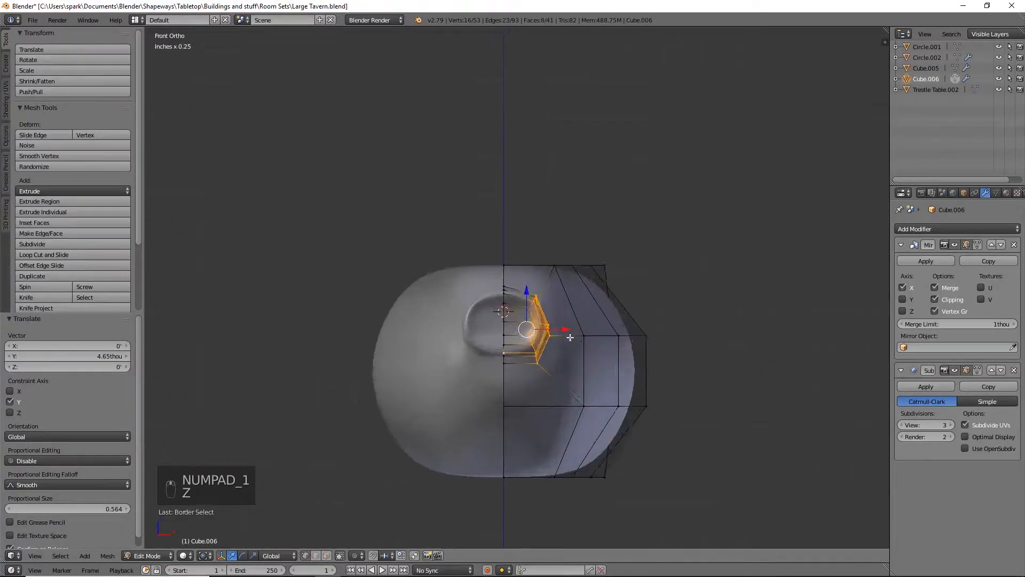
{"action": "left_click_drag", "start_coordinate": [578, 359], "coordinate": [560, 359]}
Deselect everything and examine the whole body's profile from the side
{"action": "middle_click_drag", "start_coordinate": [667, 373], "coordinate": [566, 388]}
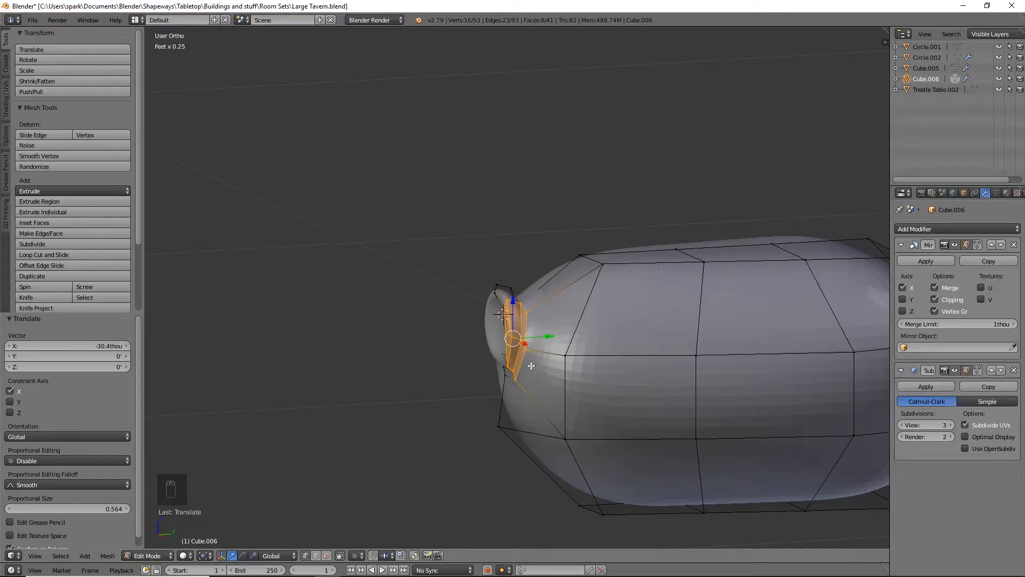
{"action": "key", "text": "z"}
{"action": "key", "text": "z"}
{"action": "key", "text": "a"}
{"action": "scroll", "coordinate": [694, 369], "scroll_direction": "down", "scroll_amount": 3}
{"action": "mouse_move", "coordinate": [694, 368]}
{"action": "middle_mouse_down", "text": "shift"}
{"action": "mouse_move", "coordinate": [566, 412]}
{"action": "mouse_move", "coordinate": [565, 389]}
{"action": "middle_mouse_up", "text": "shift"}
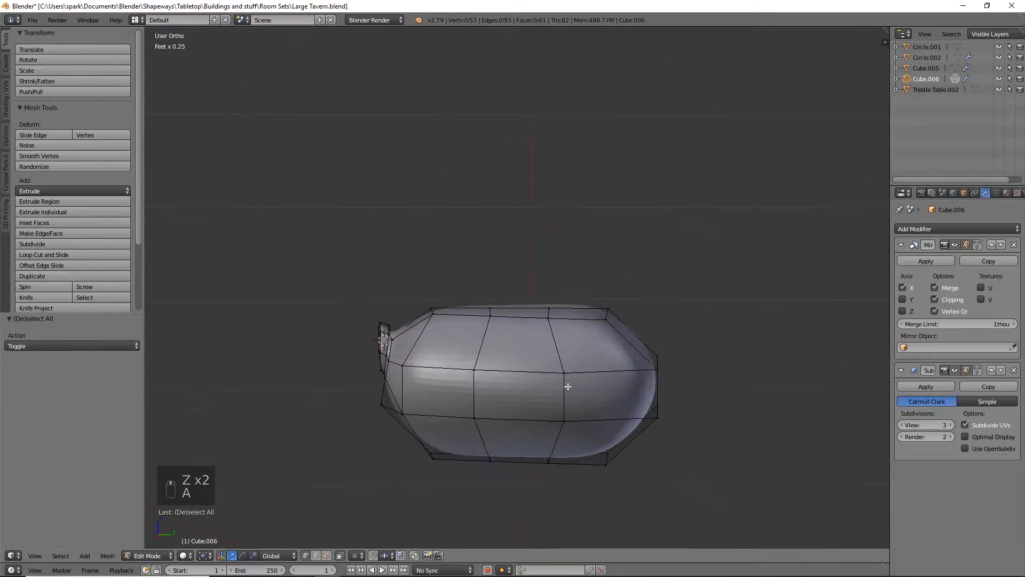
{"action": "key", "text": "KP_3"}
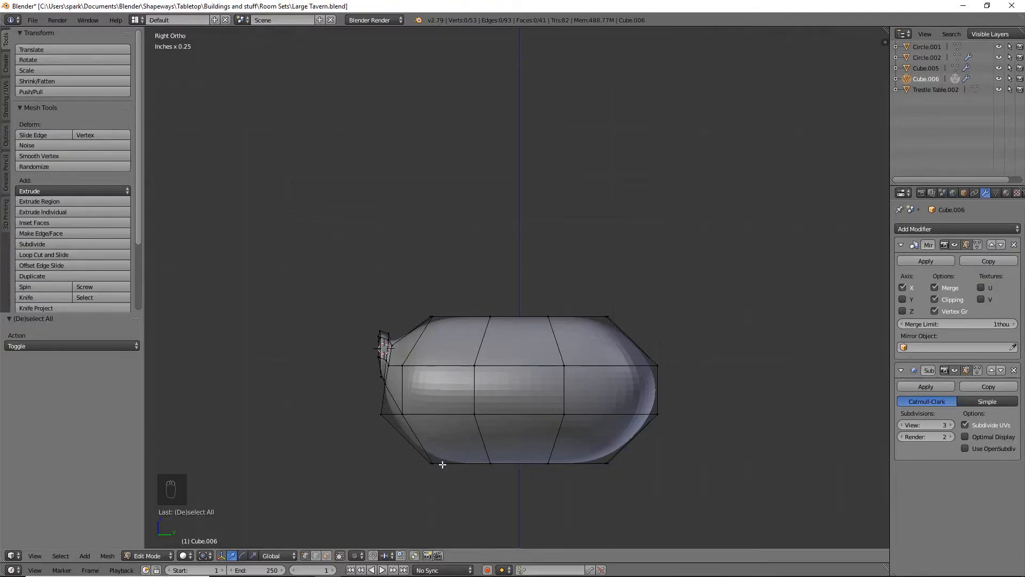
{"action": "middle_click_drag", "start_coordinate": [608, 349], "coordinate": [599, 399], "text": "shift"}
{"action": "scroll", "coordinate": [596, 420], "scroll_direction": "up", "scroll_amount": 4}
{"action": "middle_click_drag", "start_coordinate": [593, 444], "coordinate": [593, 320], "text": "shift"}
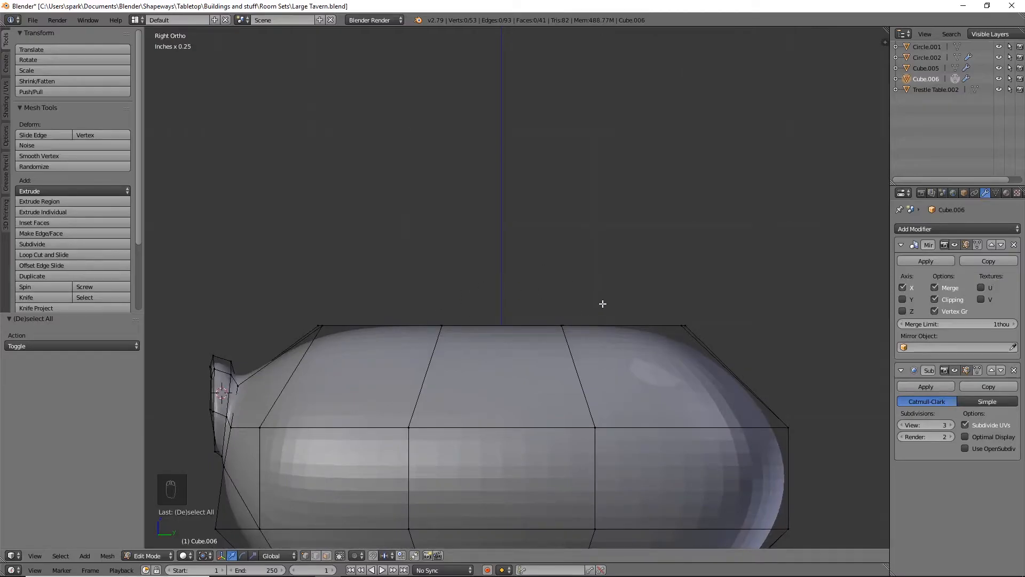
Raise the two middle vertices on the body's top centreline about 63.1 thou
{"action": "middle_click_drag", "start_coordinate": [518, 296], "coordinate": [495, 317]}
{"action": "right_click", "coordinate": [465, 302]}
{"action": "right_click", "coordinate": [572, 301], "text": "shift"}
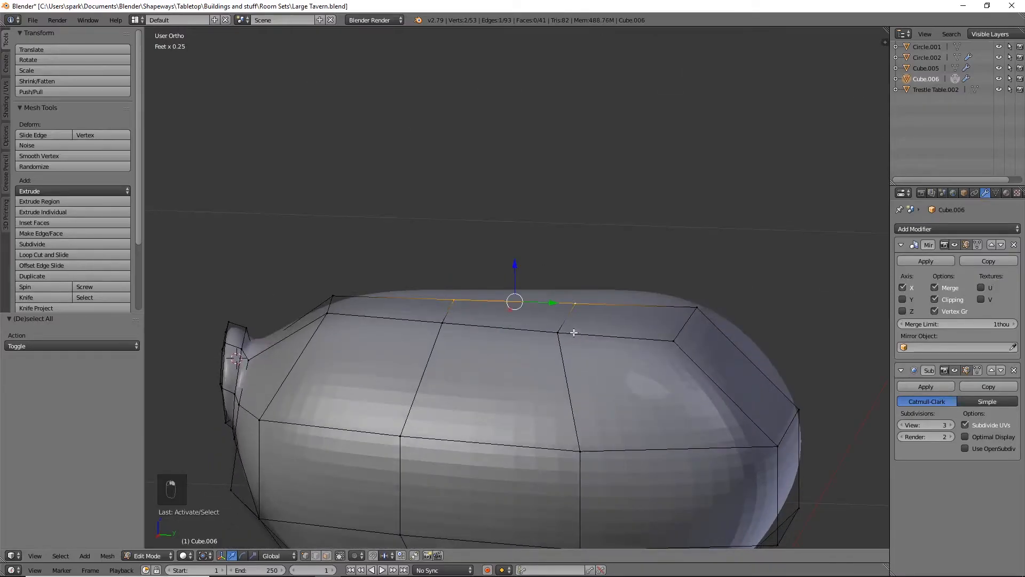
{"action": "key", "text": "KP_1"}
{"action": "left_click_drag", "start_coordinate": [421, 288], "coordinate": [433, 264]}
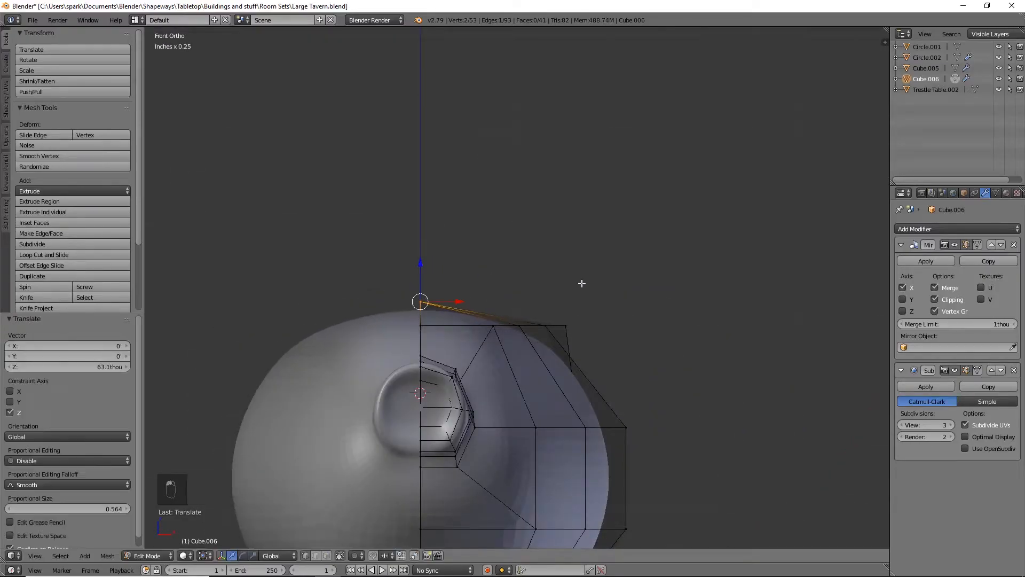
Raise the rear one of the two middle top centreline vertices another 25.3 thou or so along Z
{"action": "middle_click_drag", "start_coordinate": [582, 283], "coordinate": [497, 290]}
{"action": "right_click", "coordinate": [527, 286]}
{"action": "key", "text": "g"}
{"action": "key", "text": "z"}
{"action": "left_click_drag", "start_coordinate": [526, 241], "coordinate": [526, 238]}
Lower the top vertex nearest the neck slightly and nudge a side vertex at the neck end
{"action": "scroll", "coordinate": [556, 321], "scroll_direction": "down", "scroll_amount": 4}
{"action": "mouse_move", "coordinate": [556, 321]}
{"action": "middle_mouse_down"}
{"action": "mouse_move", "coordinate": [523, 311]}
{"action": "mouse_move", "coordinate": [589, 332]}
{"action": "mouse_move", "coordinate": [564, 316]}
{"action": "middle_mouse_up"}
{"action": "right_click", "coordinate": [418, 308]}
{"action": "key", "text": "KP_3"}
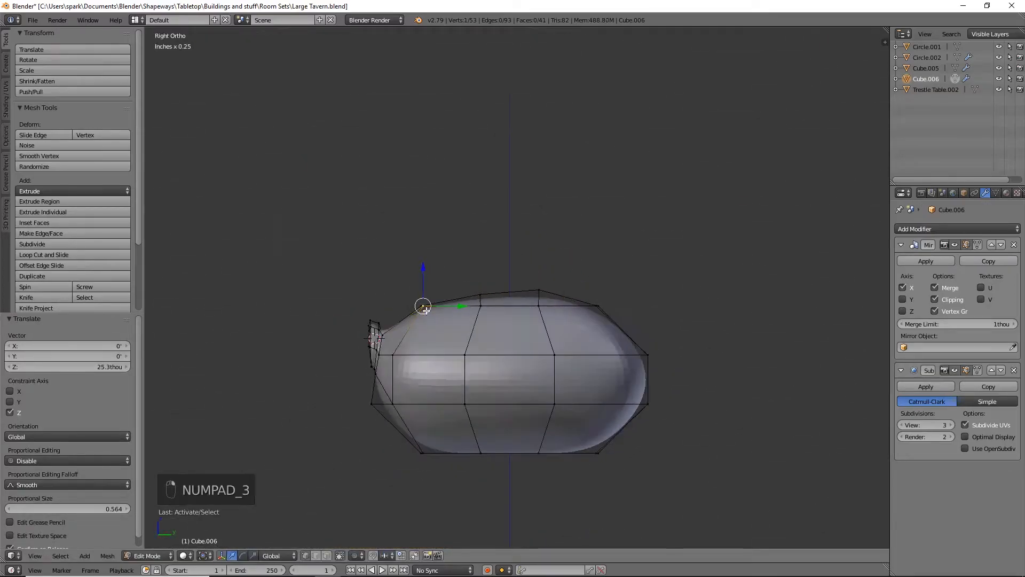
{"action": "left_click_drag", "start_coordinate": [425, 265], "coordinate": [425, 275]}
{"action": "right_click", "coordinate": [397, 358]}
{"action": "left_click_drag", "start_coordinate": [430, 354], "coordinate": [426, 358]}
Move the two side corner vertices at the body's rear end about 60.4 thou inward along Y
{"action": "middle_click_drag", "start_coordinate": [645, 455], "coordinate": [633, 448], "text": "shift"}
{"action": "middle_click_drag", "start_coordinate": [734, 458], "coordinate": [622, 439]}
{"action": "right_click", "coordinate": [622, 439], "text": "shift"}
{"action": "left_click_drag", "start_coordinate": [645, 403], "coordinate": [636, 399]}
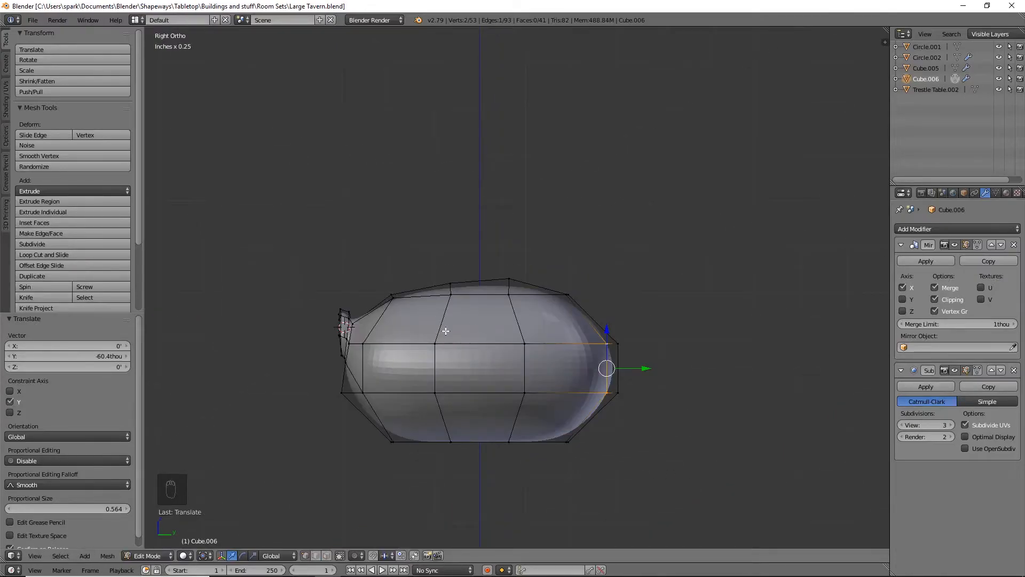
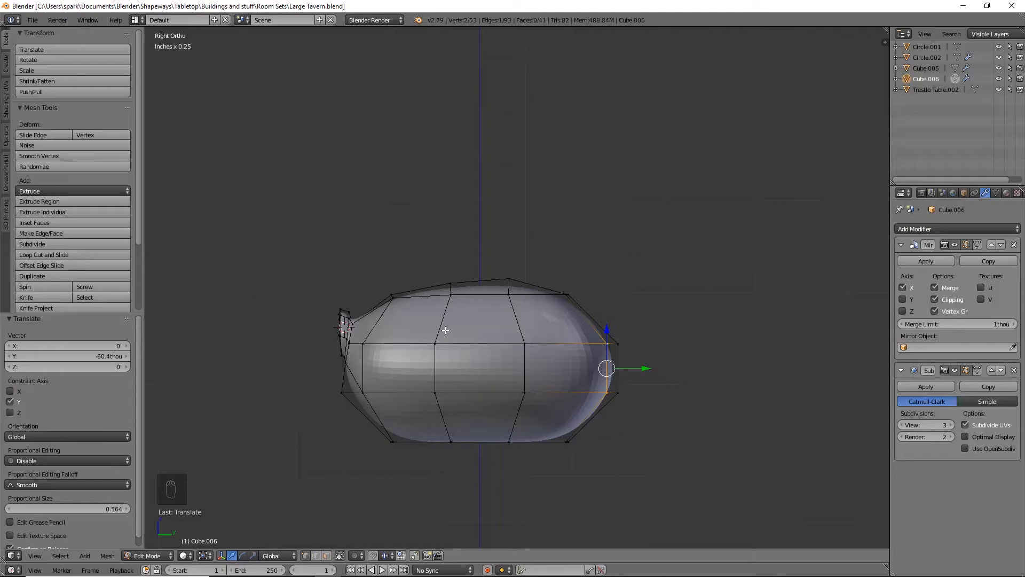
Select the four upper side faces toward the neck in face mode, extrude them in place and scale to about 0.577
{"action": "left_click", "coordinate": [326, 556]}
{"action": "left_click", "coordinate": [432, 340]}
{"action": "left_click", "coordinate": [479, 320], "text": "shift"}
{"action": "left_click", "coordinate": [479, 369], "text": "shift"}
{"action": "left_click", "coordinate": [399, 369], "text": "shift"}
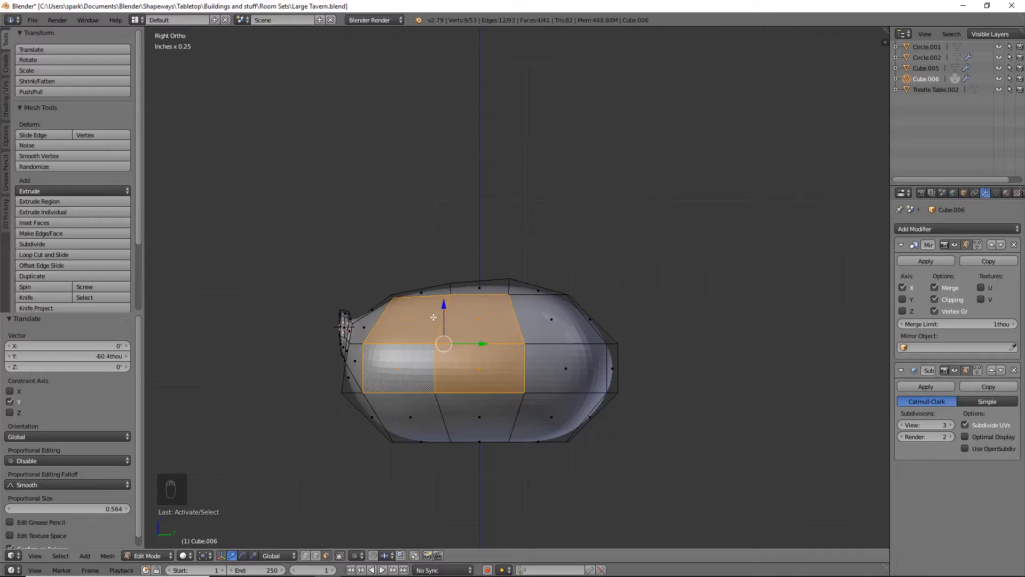
{"action": "key", "text": "e"}
{"action": "right_click", "coordinate": [432, 356]}
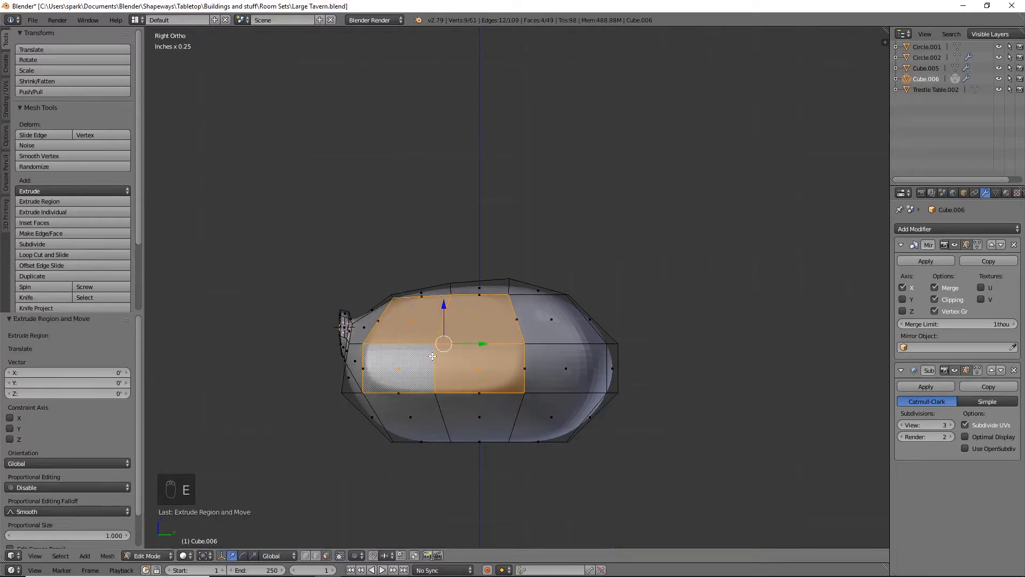
{"action": "key", "text": "s"}
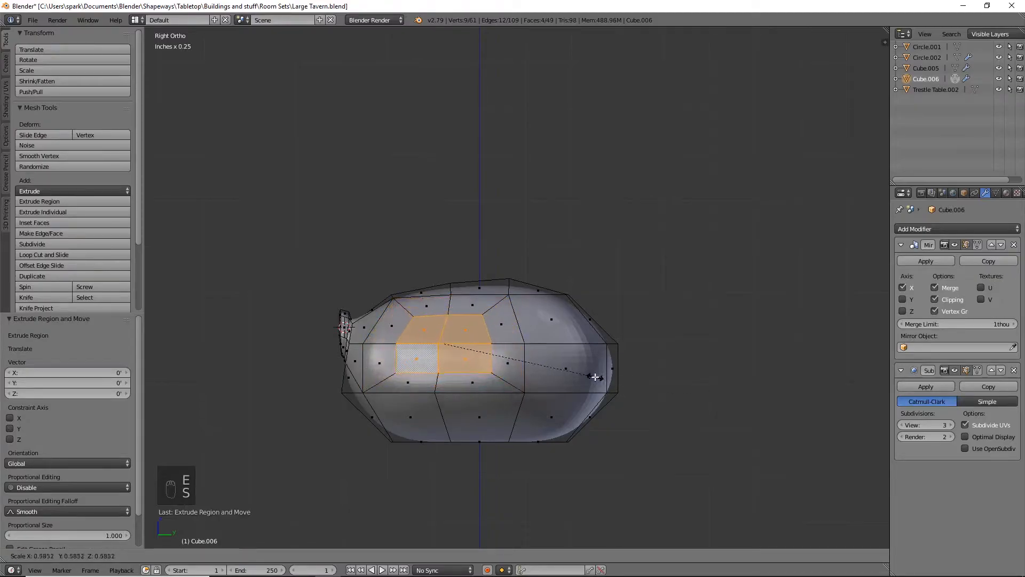
{"action": "left_click", "coordinate": [593, 376]}
Move the four inset side faces about 32.2 thou outward along X and check their placement from above
{"action": "key", "text": "KP_1"}
{"action": "scroll", "coordinate": [590, 373], "scroll_direction": "up", "scroll_amount": 3}
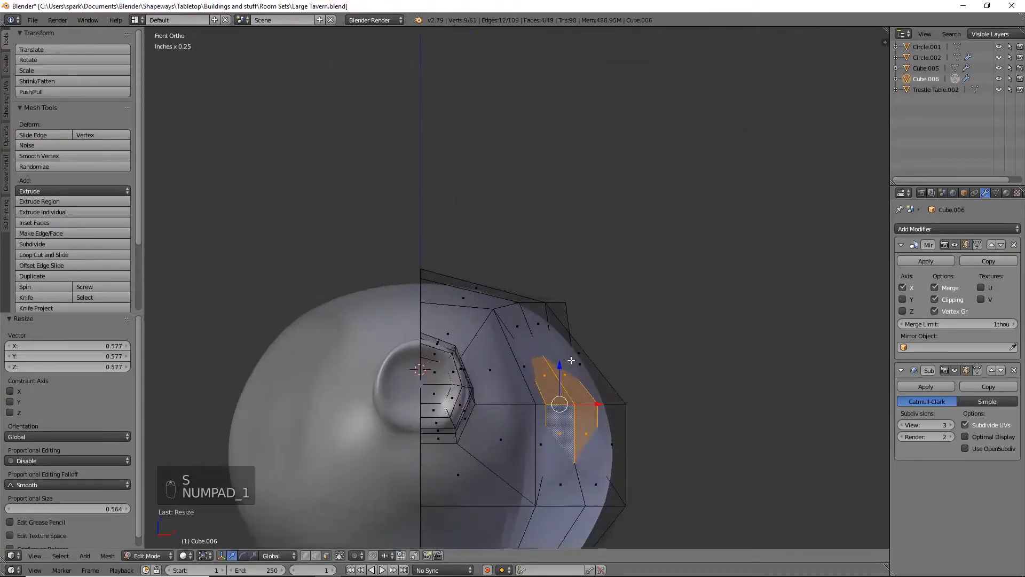
{"action": "left_click_drag", "start_coordinate": [509, 337], "coordinate": [521, 336]}
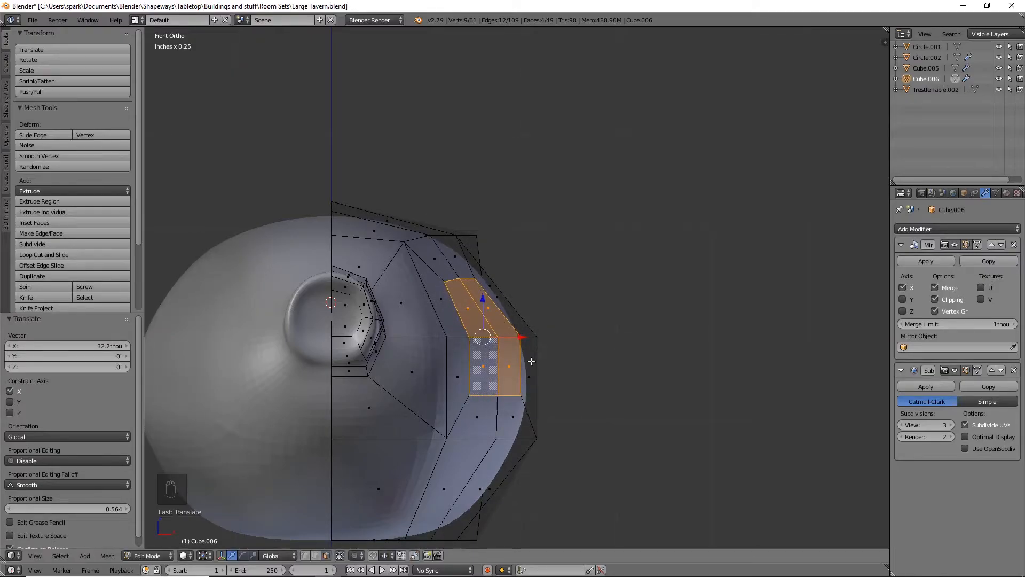
{"action": "key", "text": "KP_7"}
{"action": "middle_click_drag", "start_coordinate": [533, 415], "coordinate": [530, 280], "text": "shift"}
{"action": "middle_click_drag", "start_coordinate": [473, 361], "coordinate": [378, 258]}
{"action": "key", "text": "KP_1"}
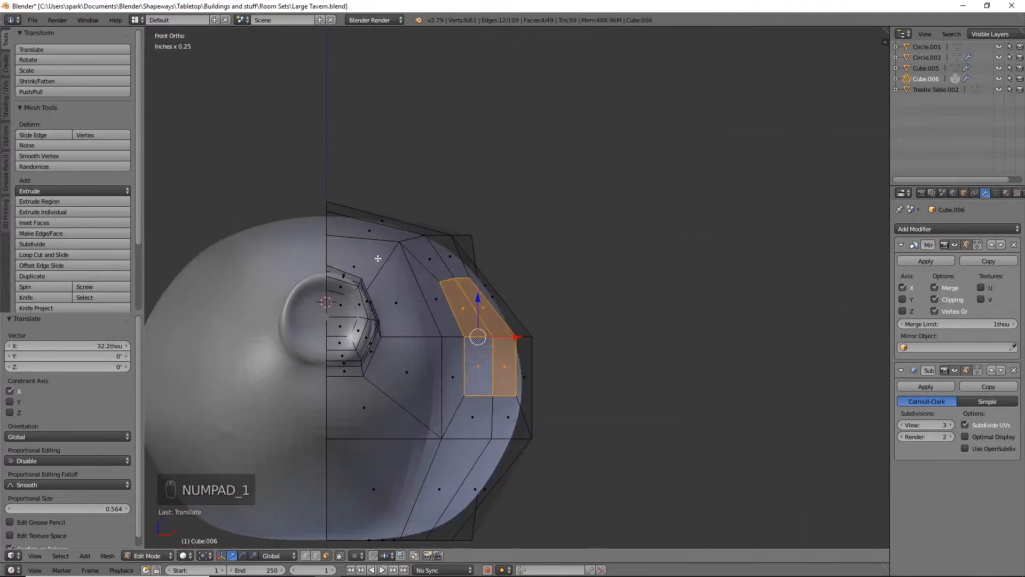
Scale the four inset side faces to about 0.975 and move them about 9.81 thou outward along X
{"action": "key", "text": "KP_3"}
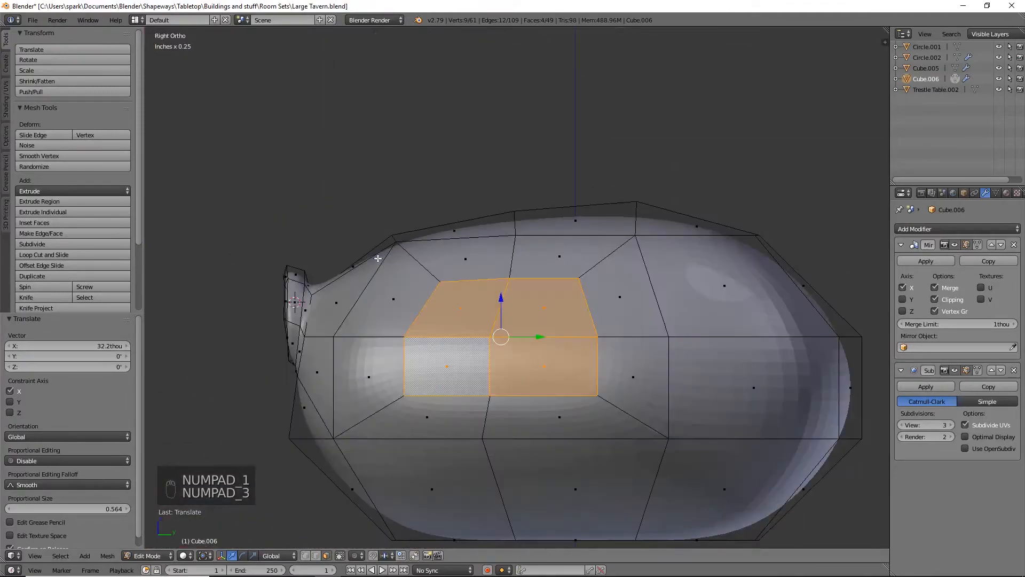
{"action": "key", "text": "s"}
{"action": "left_click", "coordinate": [682, 344]}
{"action": "key", "text": "KP_1"}
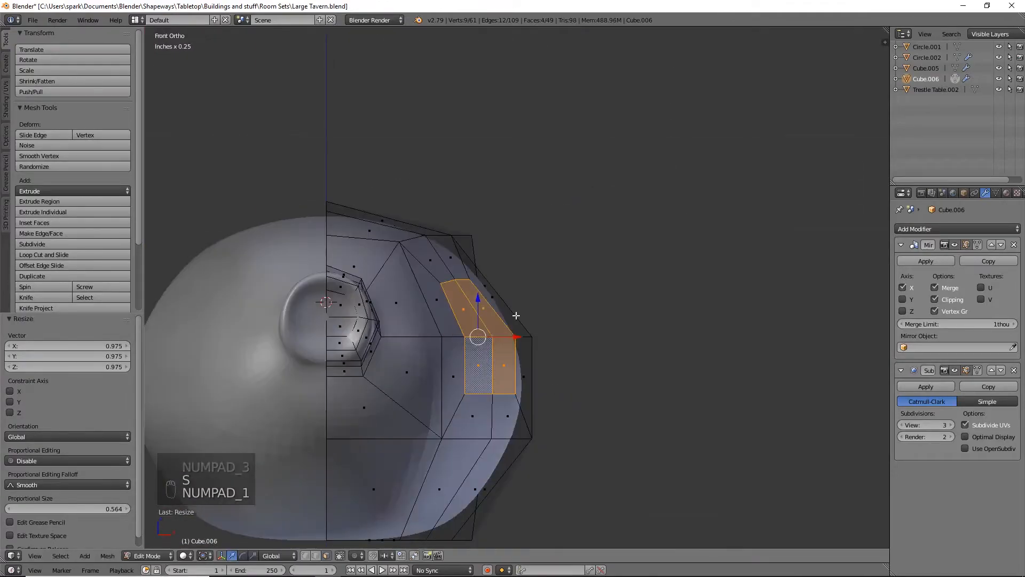
{"action": "left_click_drag", "start_coordinate": [516, 336], "coordinate": [520, 336]}
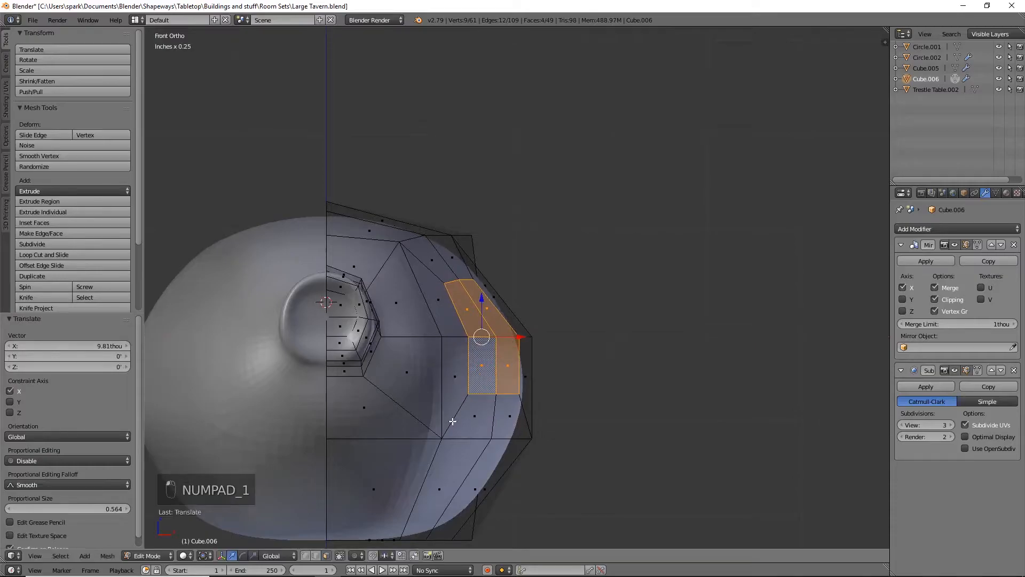
Extrude the four inset side faces outward along X, finishing with an additional shift of about 18.7 thou
{"action": "key", "text": "e"}
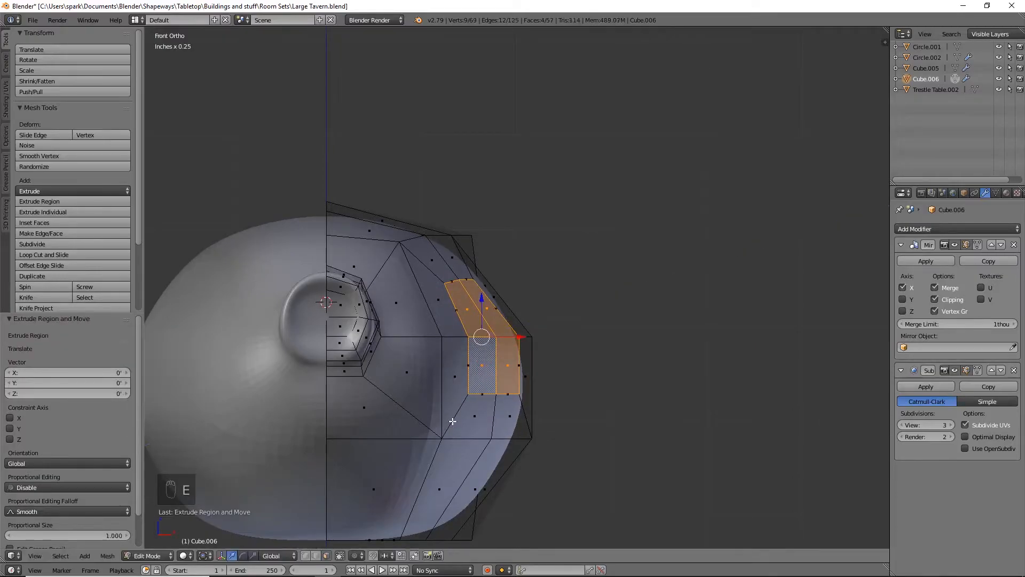
{"action": "left_click_drag", "start_coordinate": [522, 336], "coordinate": [544, 339]}
{"action": "middle_click_drag", "start_coordinate": [657, 350], "coordinate": [540, 350]}
{"action": "scroll", "coordinate": [541, 351], "scroll_direction": "down", "scroll_amount": 3}
{"action": "middle_click_drag", "start_coordinate": [392, 367], "coordinate": [426, 367]}
{"action": "middle_click_drag", "start_coordinate": [610, 381], "coordinate": [673, 409]}
{"action": "scroll", "coordinate": [485, 377], "scroll_direction": "up", "scroll_amount": 4}
{"action": "key", "text": "KP_3"}
{"action": "left_click_drag", "start_coordinate": [539, 298], "coordinate": [549, 300]}
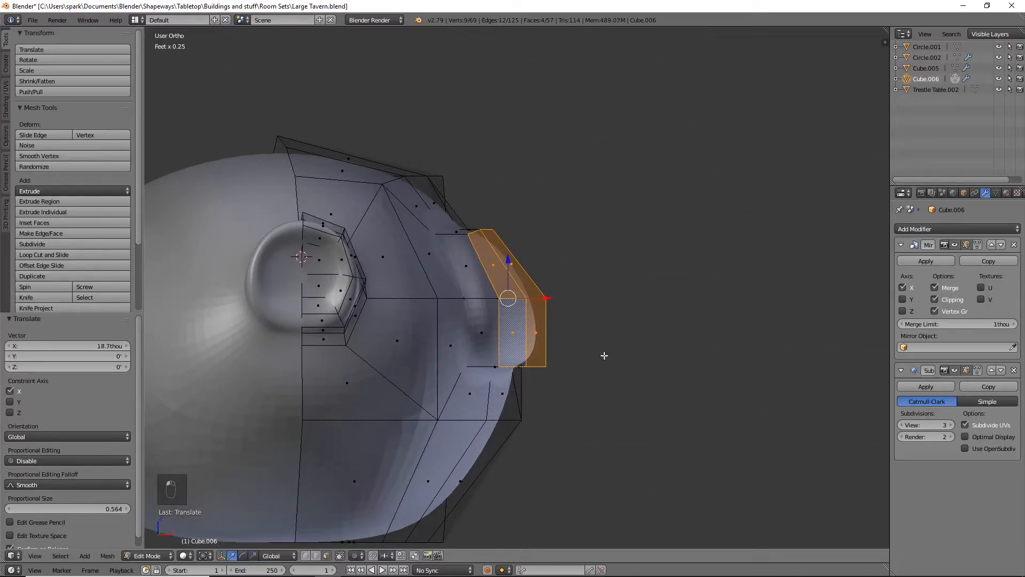
Crease the extruded faces' edges by about 0.211 and the edge loop at the extrusion's base by 1.000
{"action": "key", "text": "shift+e"}
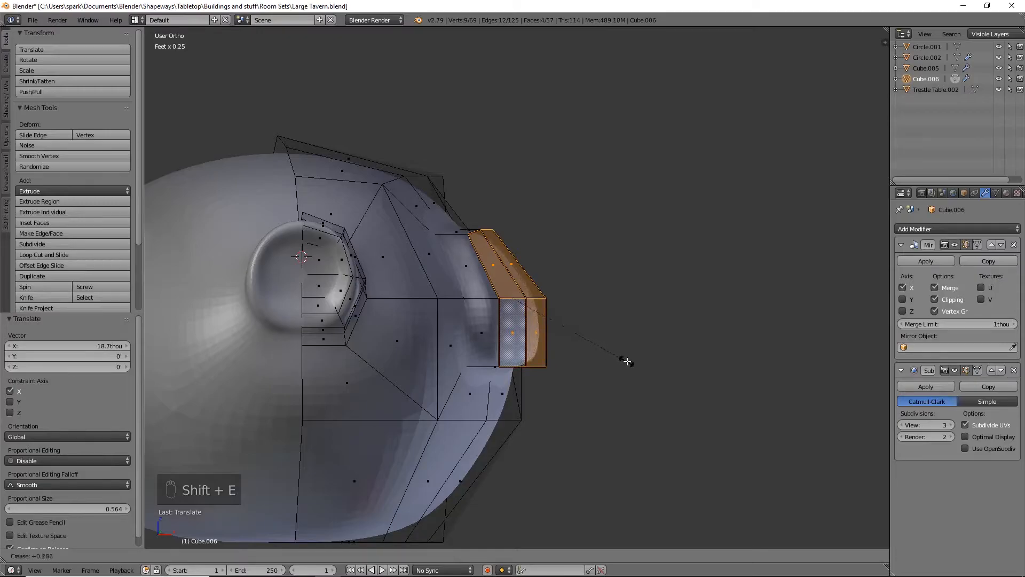
{"action": "left_click", "coordinate": [599, 317]}
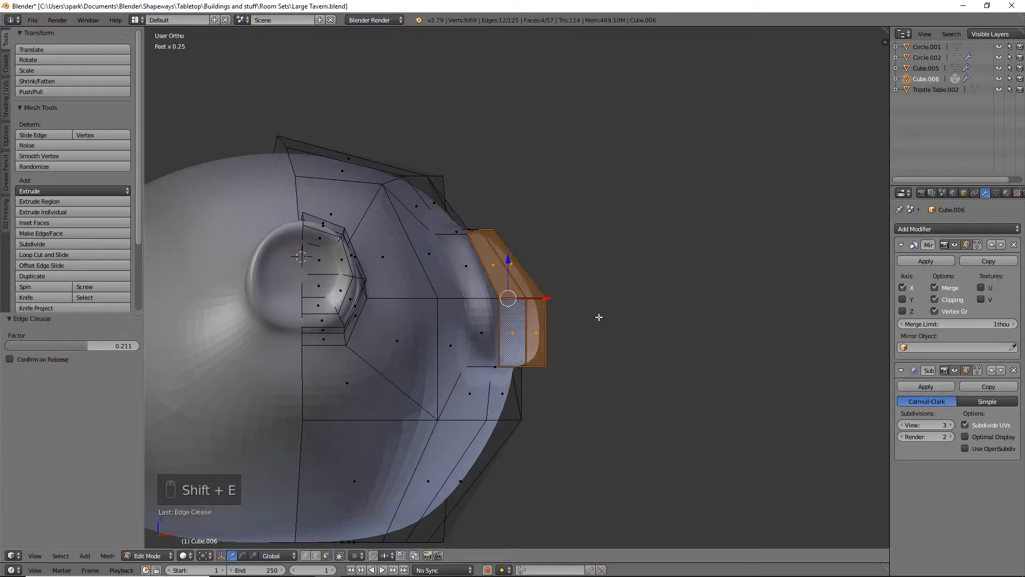
{"action": "right_click", "coordinate": [446, 252], "text": "alt"}
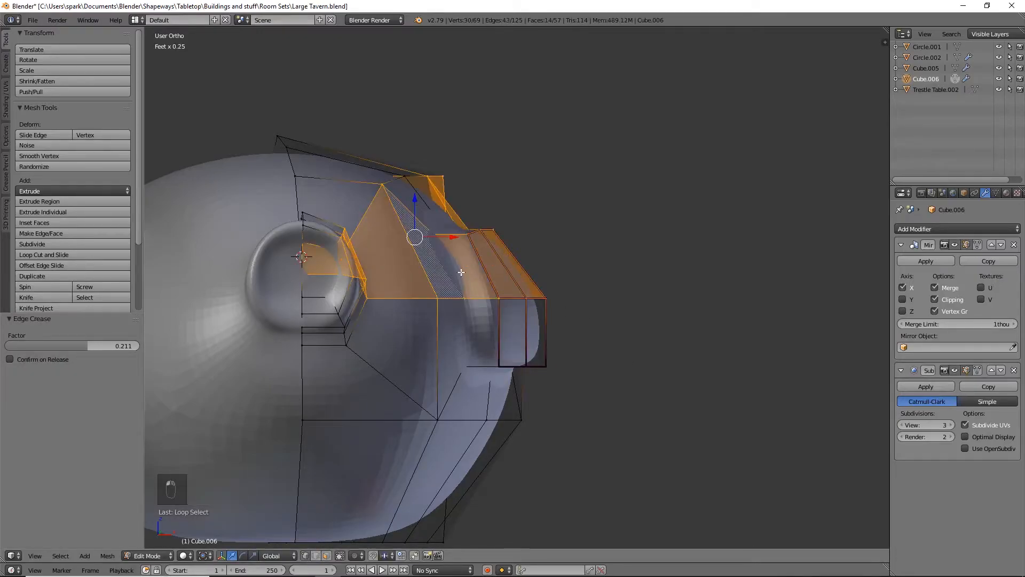
{"action": "right_click", "coordinate": [453, 271], "text": "alt"}
{"action": "middle_click_drag", "start_coordinate": [626, 326], "coordinate": [452, 344]}
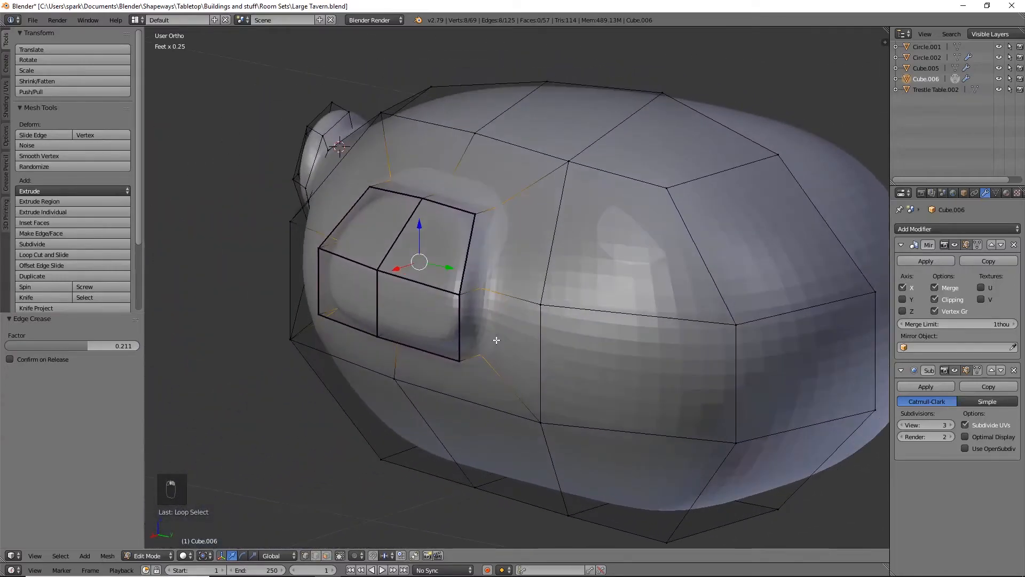
{"action": "key", "text": "shift+e"}
{"action": "left_click", "coordinate": [509, 299]}
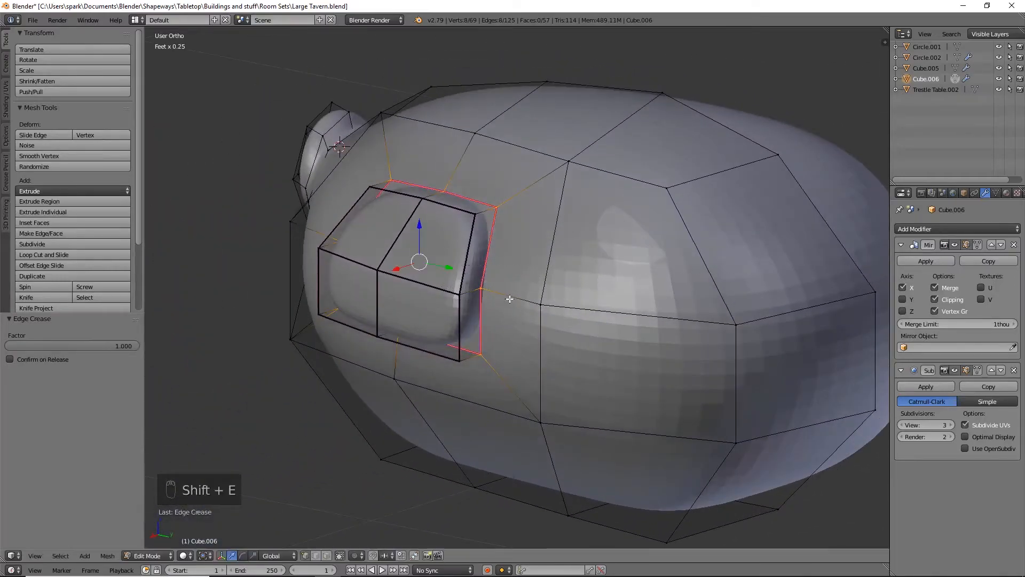
Scale the edge loop at the base of the side extrusion to about 0.921
{"action": "key", "text": "s"}
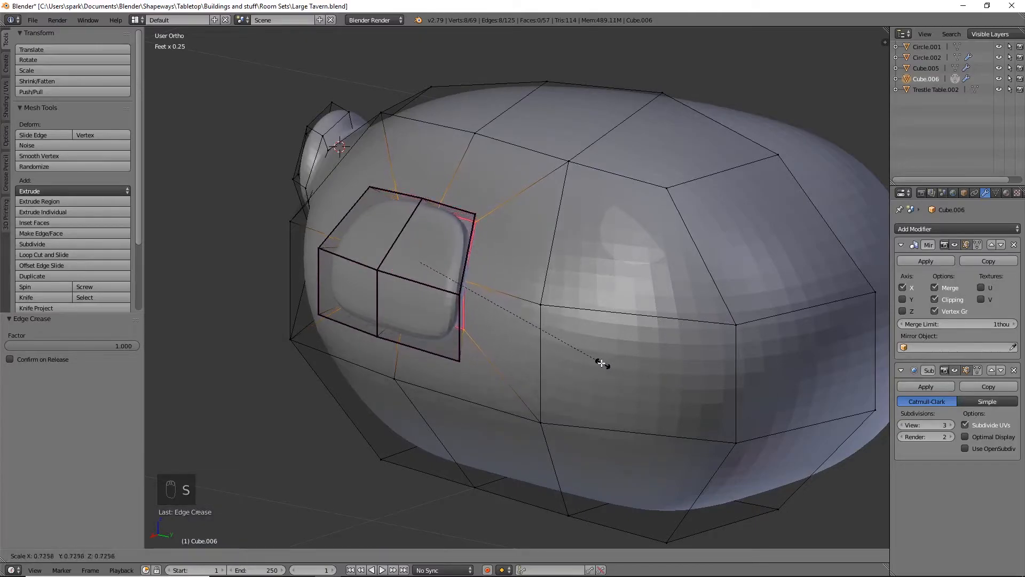
{"action": "left_click", "coordinate": [631, 366]}
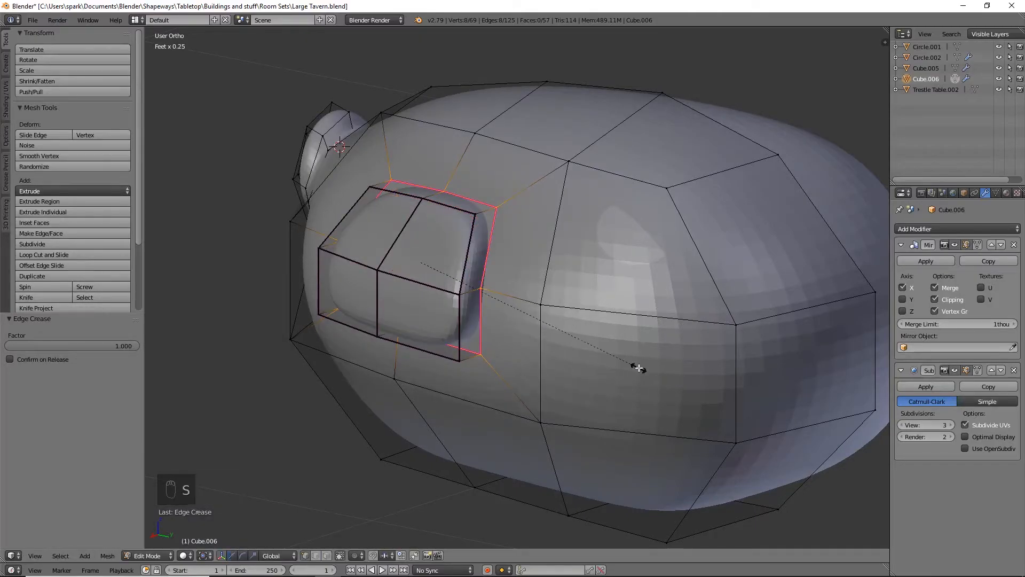
{"action": "key", "text": "s"}
{"action": "left_click", "coordinate": [619, 361]}
{"action": "middle_click_drag", "start_coordinate": [619, 361], "coordinate": [373, 383]}
{"action": "scroll", "coordinate": [448, 377], "scroll_direction": "up", "scroll_amount": 2}
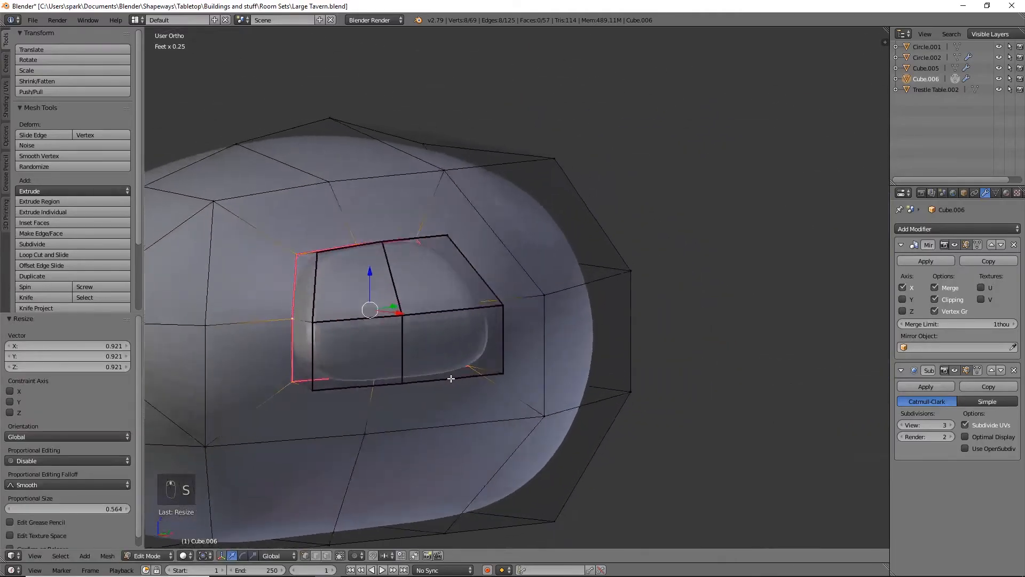
Select the outer rim edges of the side extrusion and scale them to about 1.078
{"action": "middle_click_drag", "start_coordinate": [448, 378], "coordinate": [458, 405]}
{"action": "right_click", "coordinate": [464, 390], "text": "alt"}
{"action": "right_click", "coordinate": [423, 258], "text": "alt+shift"}
{"action": "right_click", "coordinate": [410, 336], "text": "shift"}
{"action": "right_click", "coordinate": [534, 304], "text": "shift"}
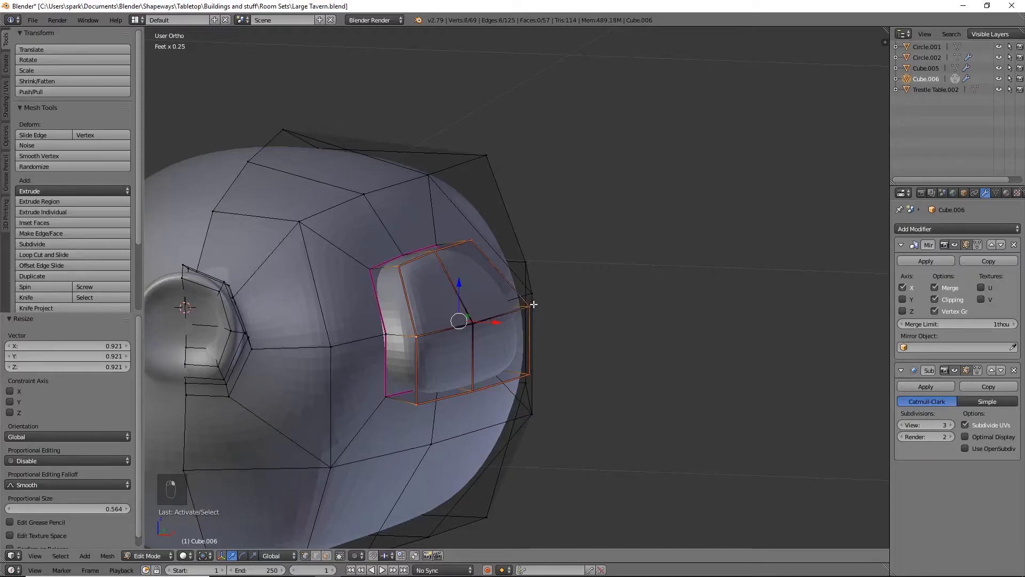
{"action": "key", "text": "s"}
{"action": "left_click", "coordinate": [598, 348]}
Select the two base edges at the extrusion's neck end and reduce their crease by about 0.99
{"action": "middle_click_drag", "start_coordinate": [597, 348], "coordinate": [527, 393]}
{"action": "right_click", "coordinate": [338, 329]}
{"action": "right_click", "coordinate": [341, 392], "text": "shift"}
{"action": "right_click", "coordinate": [335, 266], "text": "shift"}
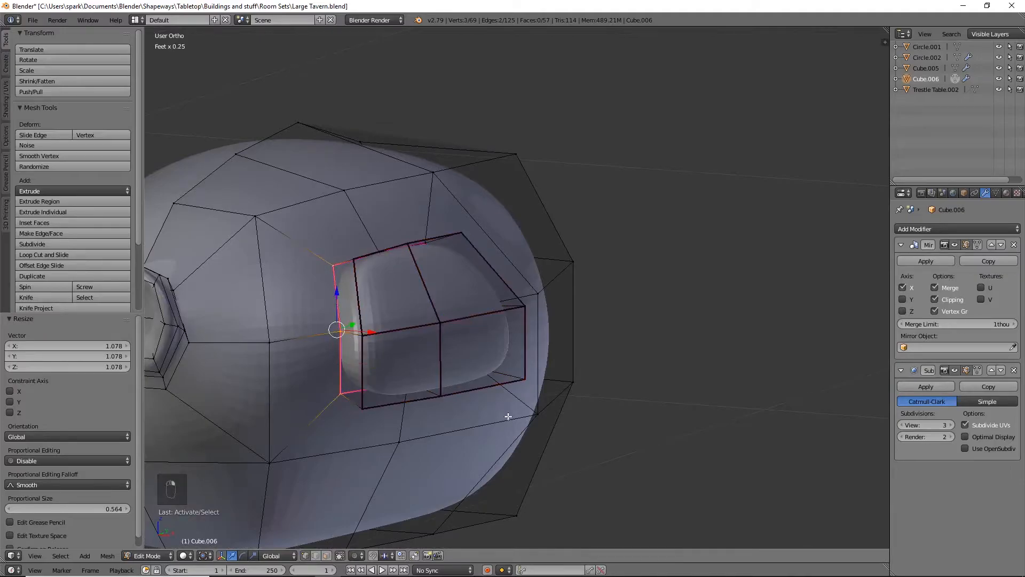
{"action": "key", "text": "shift+e"}
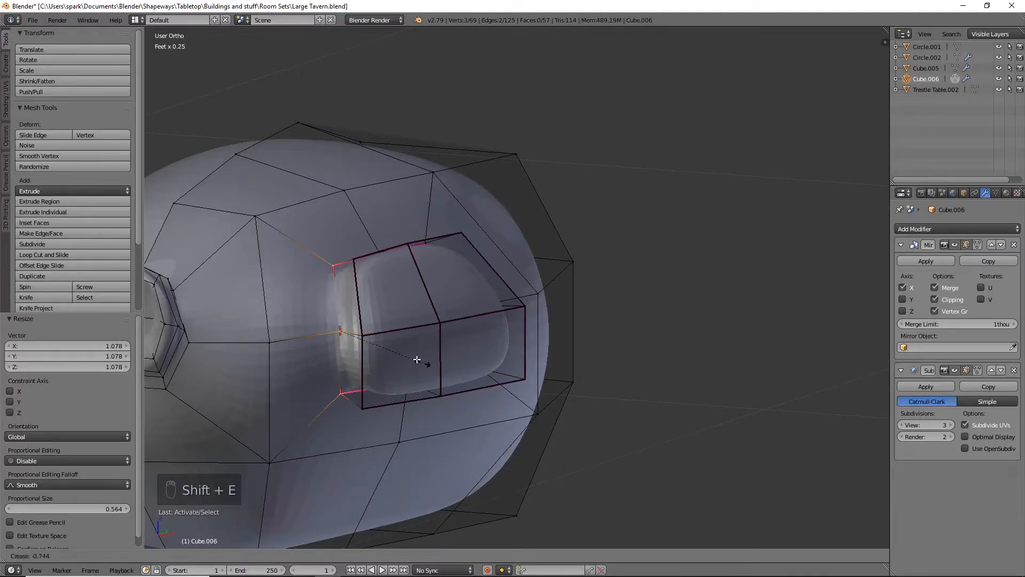
{"action": "left_click", "coordinate": [346, 334]}
{"action": "key", "text": "shift+e"}
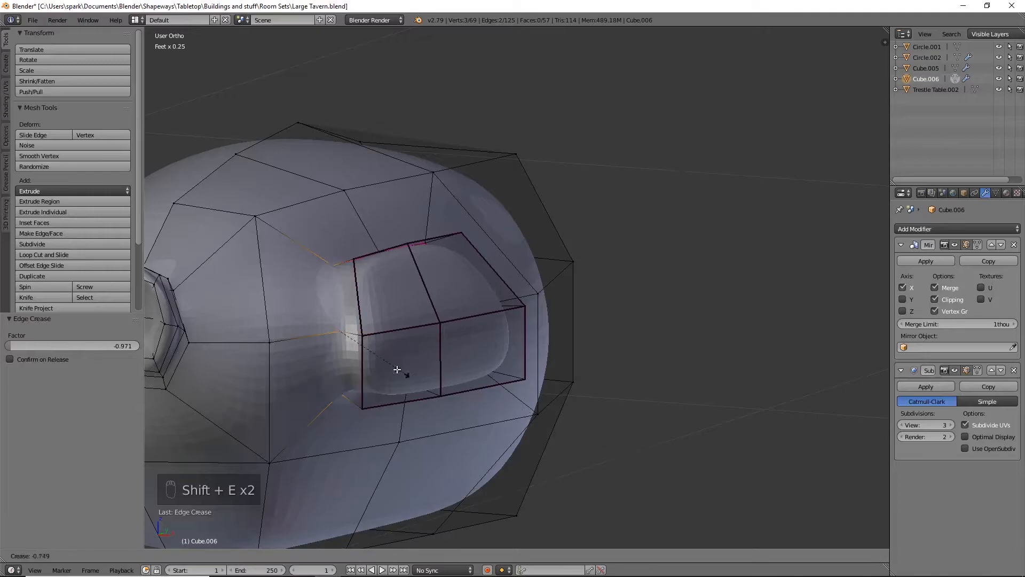
{"action": "left_click", "coordinate": [337, 332]}
Move the two outer vertices at the extrusion's neck end about 47.9 and 28 thou along Y, and check the shape
{"action": "middle_click_drag", "start_coordinate": [337, 332], "coordinate": [496, 384]}
{"action": "right_click", "coordinate": [434, 429]}
{"action": "key", "text": "KP_7"}
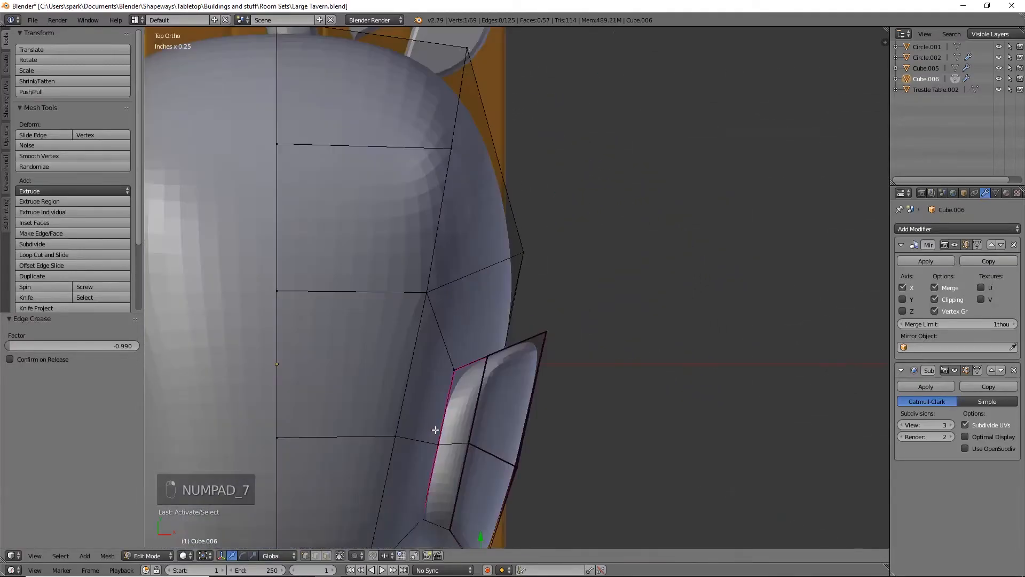
{"action": "key", "text": "g"}
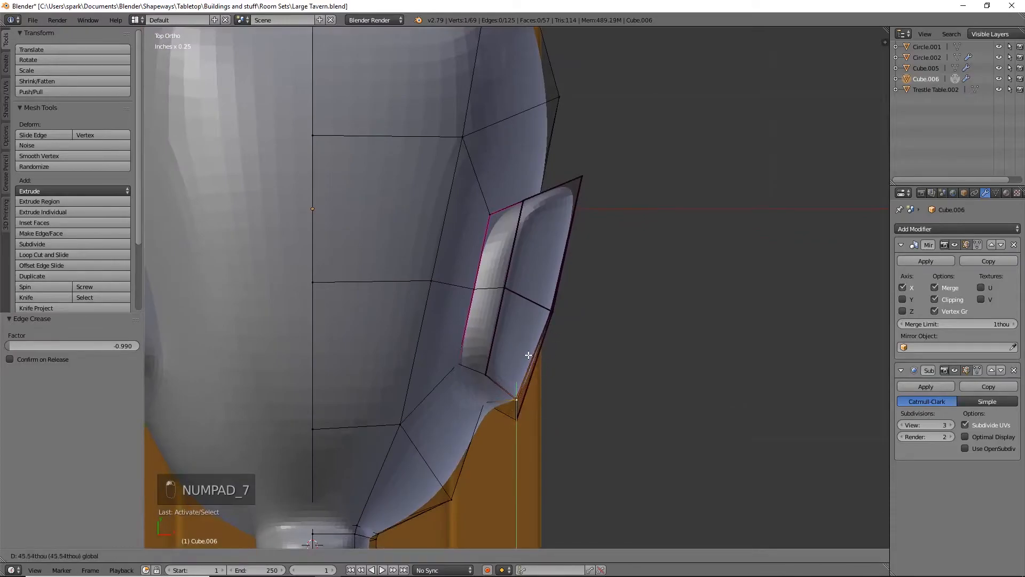
{"action": "left_click", "coordinate": [528, 357]}
{"action": "right_click", "coordinate": [518, 412]}
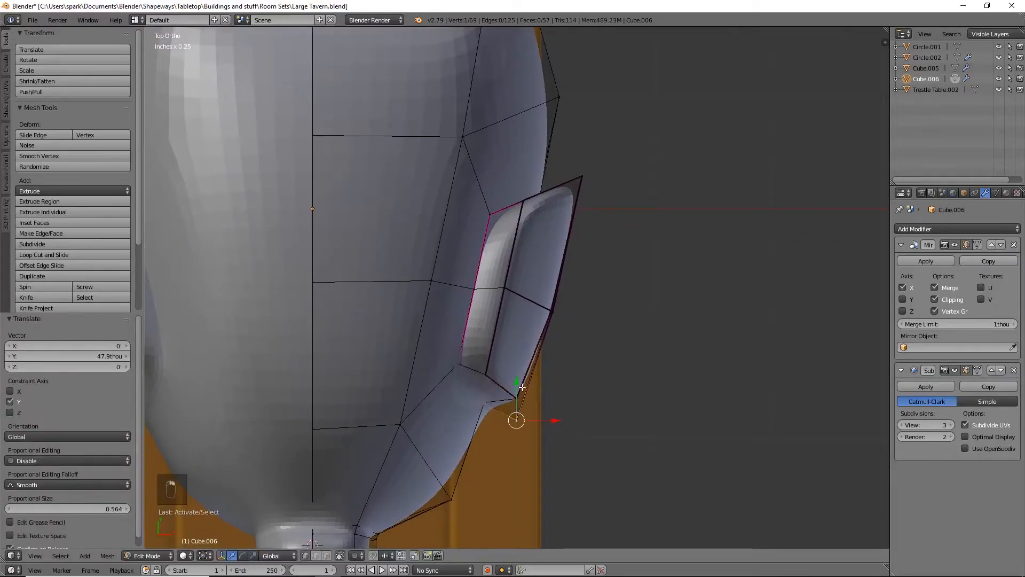
{"action": "key", "text": "g"}
{"action": "key", "text": "y"}
{"action": "left_click", "coordinate": [518, 368]}
{"action": "right_click", "coordinate": [482, 373]}
{"action": "middle_click_drag", "start_coordinate": [632, 442], "coordinate": [523, 338]}
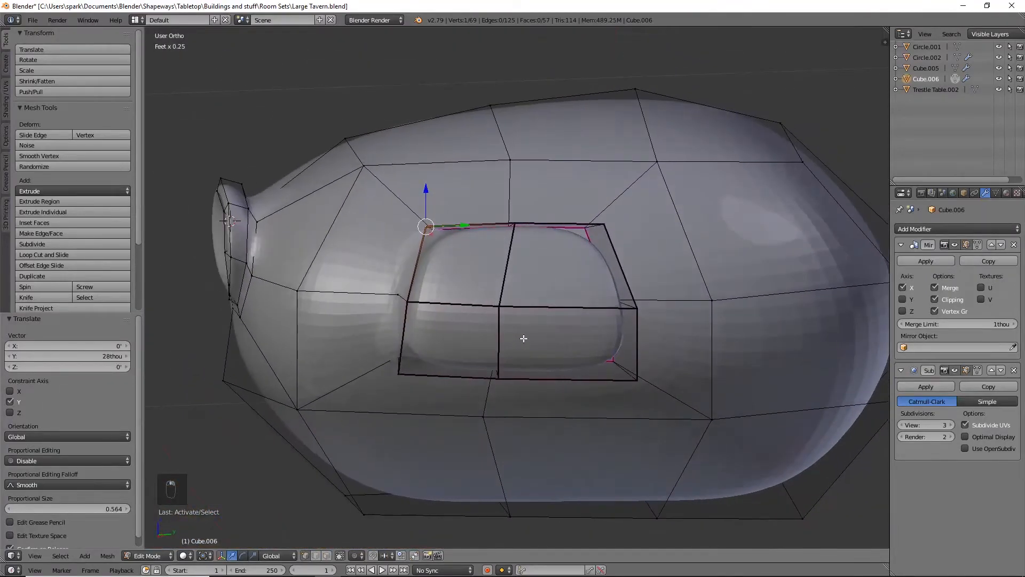
{"action": "key", "text": "Tab"}
{"action": "middle_click_drag", "start_coordinate": [504, 382], "coordinate": [637, 381]}
Select the two lower rear corner vertices of the side extrusion and move them about 94.6 thou along Y
{"action": "key", "text": "Tab"}
{"action": "key", "text": "z"}
{"action": "right_click", "coordinate": [602, 379], "text": "shift"}
{"action": "key", "text": "z"}
{"action": "key", "text": "KP_1"}
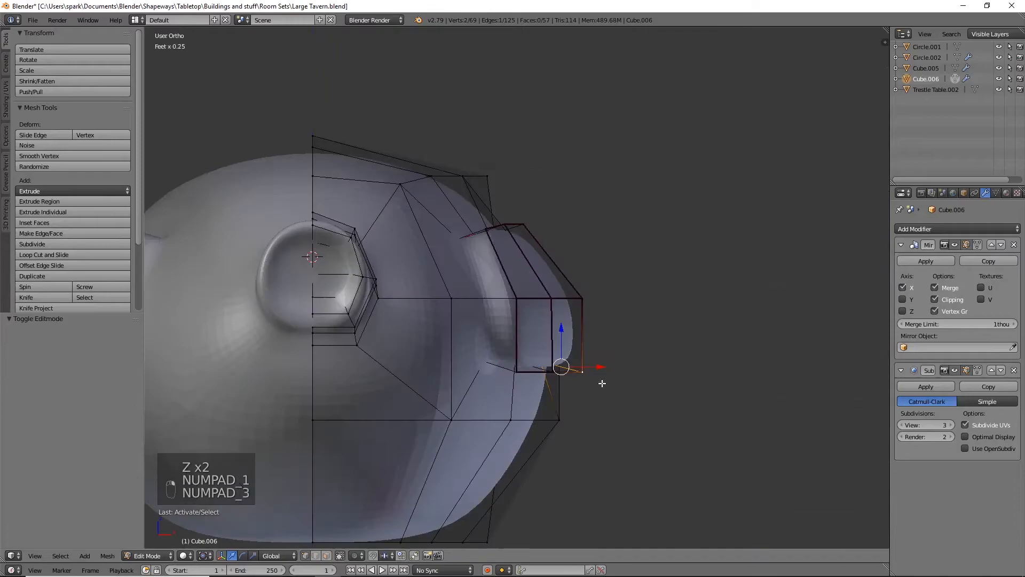
{"action": "key", "text": "KP_3"}
{"action": "left_click_drag", "start_coordinate": [652, 369], "coordinate": [689, 372]}
Add the extrusion's two middle rear vertices to the selection and move all four about 51.4 thou along Y
{"action": "key", "text": "z"}
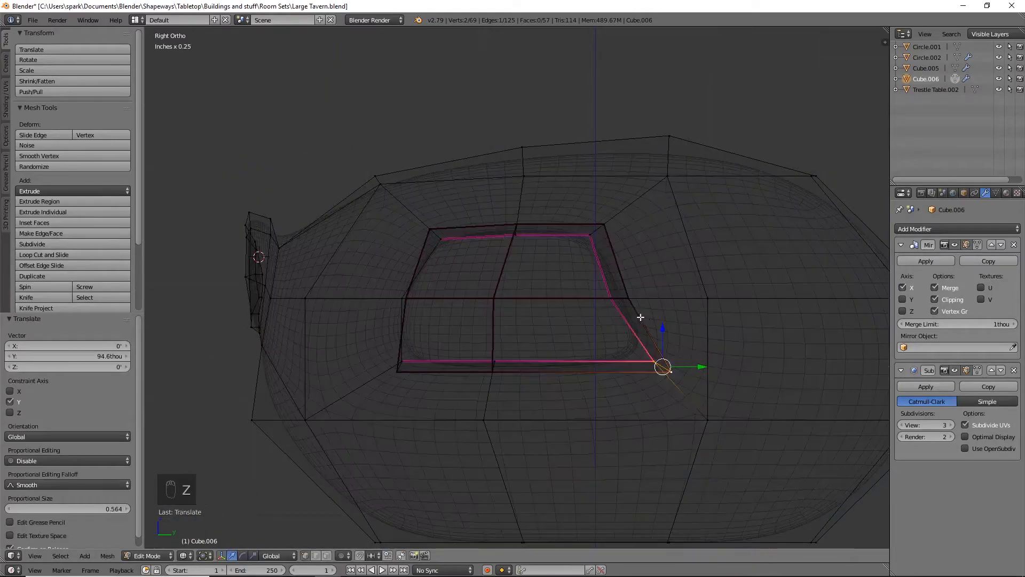
{"action": "key", "text": "b"}
{"action": "left_click_drag", "start_coordinate": [590, 266], "coordinate": [667, 297]}
{"action": "mouse_move", "coordinate": [679, 336]}
{"action": "left_mouse_down"}
{"action": "mouse_move", "coordinate": [702, 340]}
{"action": "mouse_move", "coordinate": [690, 334]}
{"action": "left_mouse_up"}
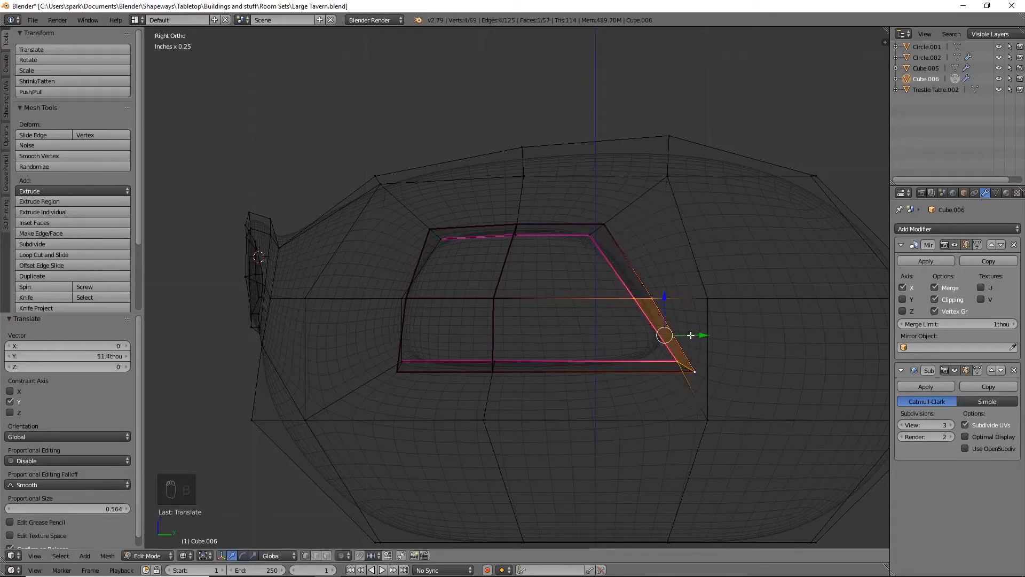
Move the extrusion's two upper rear corner vertices about -77.1 thou in Y and -75.9 thou in Z
{"action": "key", "text": "a"}
{"action": "key", "text": "b"}
{"action": "left_click_drag", "start_coordinate": [558, 217], "coordinate": [637, 244]}
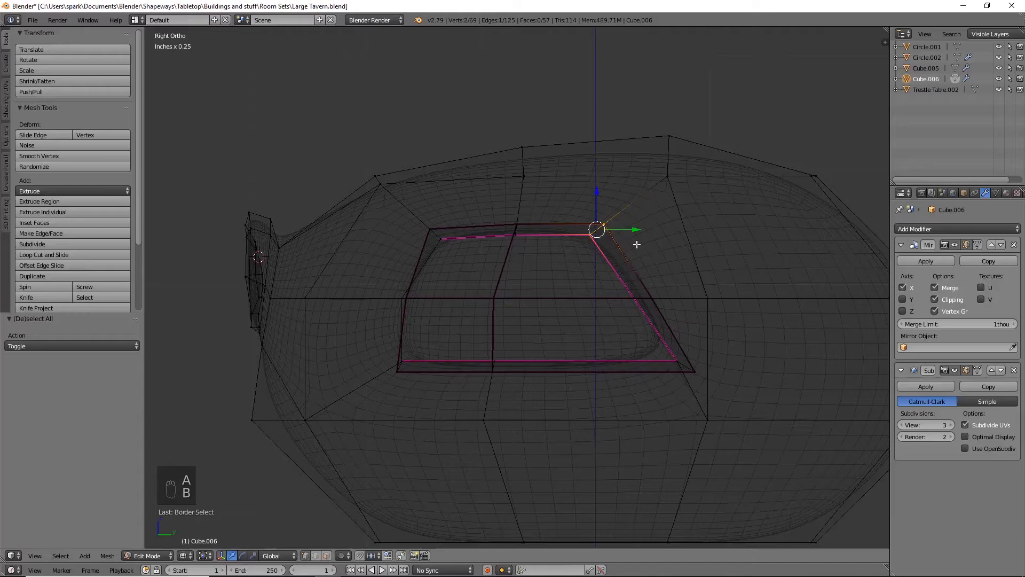
{"action": "key", "text": "g"}
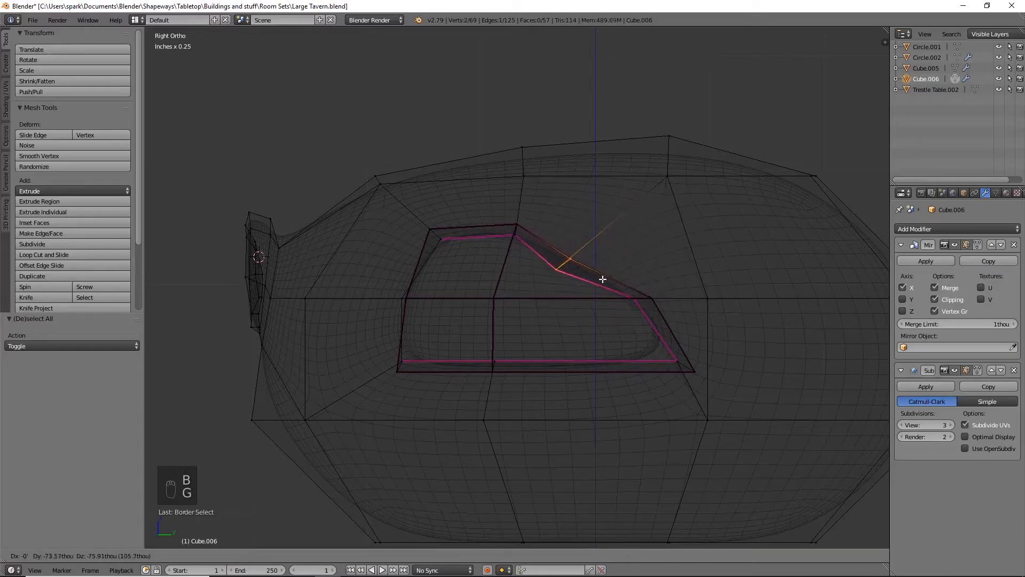
{"action": "left_click", "coordinate": [600, 275]}
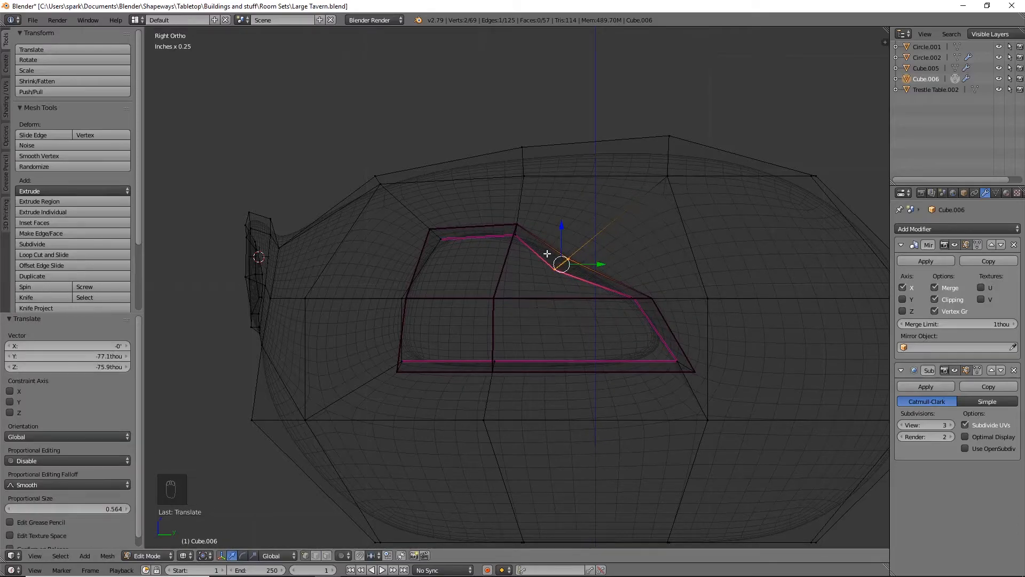
Raise the two top middle vertices of the side extrusion about 40.9 thou along Z
{"action": "key", "text": "a"}
{"action": "key", "text": "b"}
{"action": "left_click_drag", "start_coordinate": [507, 218], "coordinate": [526, 234]}
{"action": "key", "text": "g"}
{"action": "key", "text": "z"}
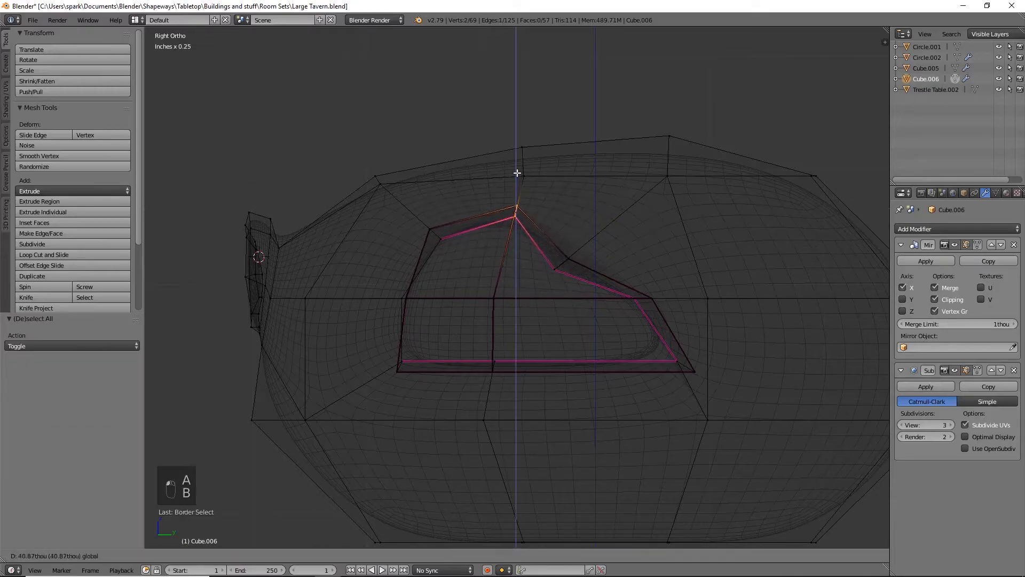
{"action": "left_click", "coordinate": [517, 173]}
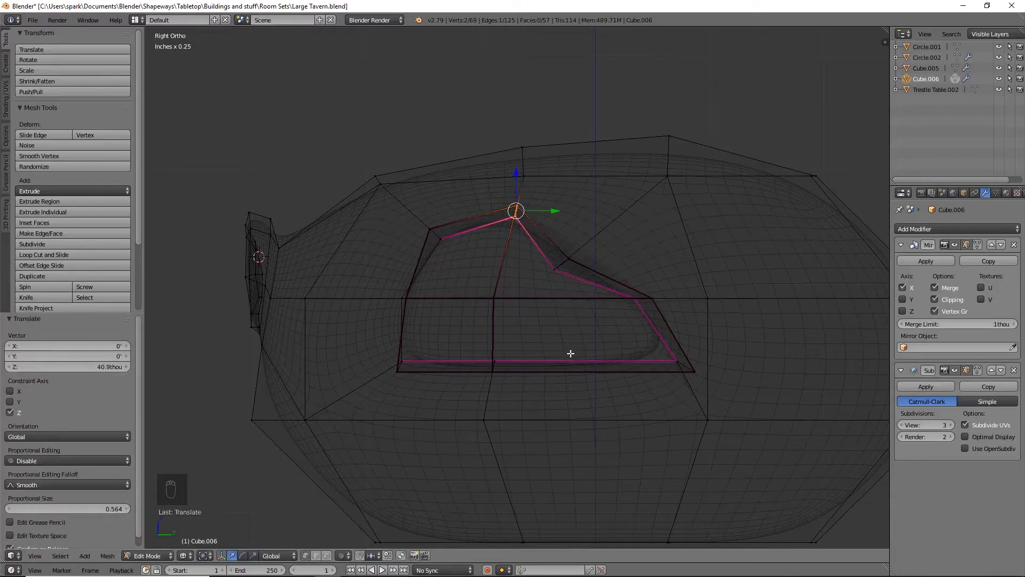
Move the extrusion's two middle vertices at the neck end toward the neck along Y and check the shape in solid shading
{"action": "key", "text": "a"}
{"action": "key", "text": "b"}
{"action": "left_click_drag", "start_coordinate": [384, 284], "coordinate": [435, 309]}
{"action": "key", "text": "g"}
{"action": "key", "text": "y"}
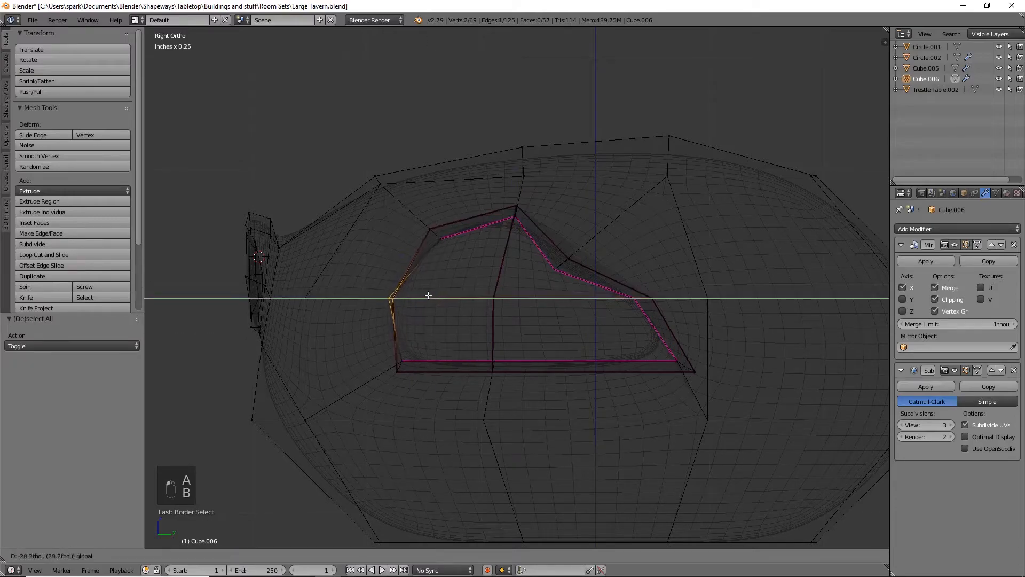
{"action": "left_click", "coordinate": [419, 293]}
{"action": "key", "text": "z"}
{"action": "scroll", "coordinate": [507, 396], "scroll_direction": "down", "scroll_amount": 3}
{"action": "mouse_move", "coordinate": [508, 396]}
{"action": "middle_mouse_down"}
{"action": "mouse_move", "coordinate": [529, 438]}
{"action": "mouse_move", "coordinate": [437, 440]}
{"action": "mouse_move", "coordinate": [411, 415]}
{"action": "mouse_move", "coordinate": [347, 410]}
{"action": "mouse_move", "coordinate": [421, 429]}
{"action": "mouse_move", "coordinate": [519, 430]}
{"action": "mouse_move", "coordinate": [581, 404]}
{"action": "mouse_move", "coordinate": [536, 406]}
{"action": "mouse_move", "coordinate": [521, 359]}
{"action": "mouse_move", "coordinate": [530, 411]}
{"action": "mouse_move", "coordinate": [522, 457]}
{"action": "mouse_move", "coordinate": [598, 366]}
{"action": "mouse_move", "coordinate": [588, 395]}
{"action": "middle_mouse_up"}
{"action": "key", "text": "Tab"}
{"action": "key", "text": "Tab"}
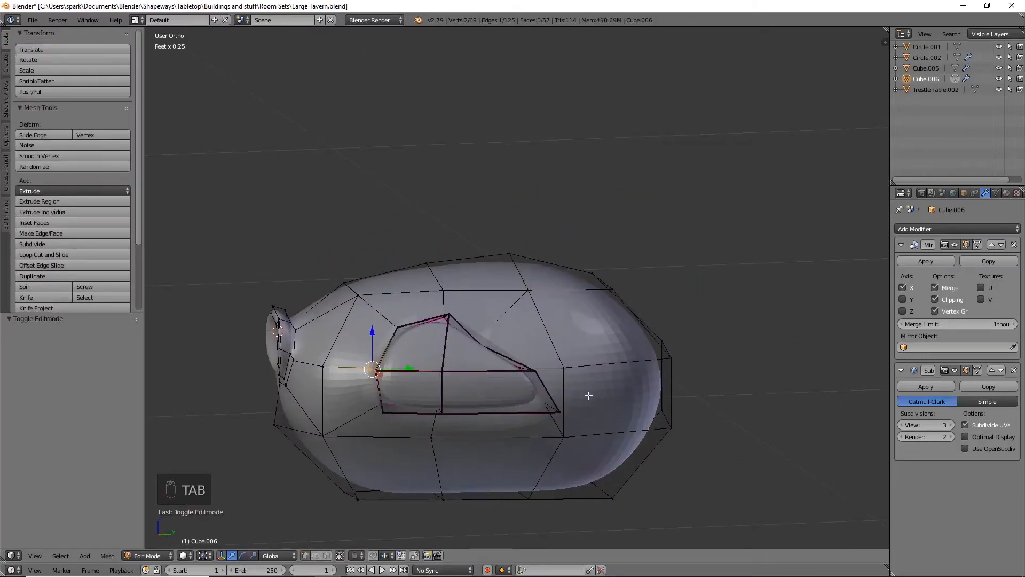
{"action": "middle_click_drag", "start_coordinate": [588, 395], "coordinate": [572, 398]}
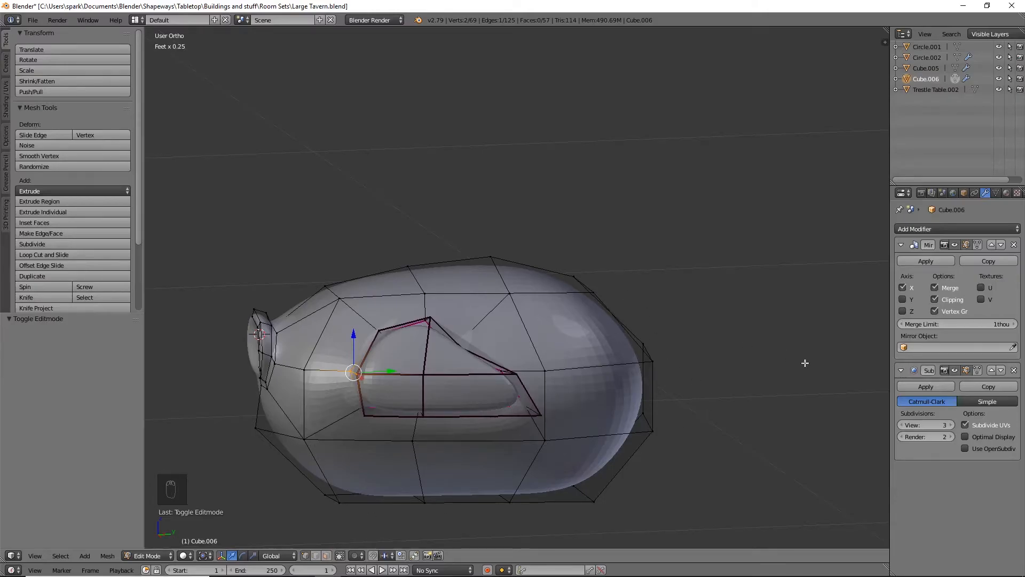
{"action": "middle_click_drag", "start_coordinate": [805, 363], "coordinate": [715, 386]}
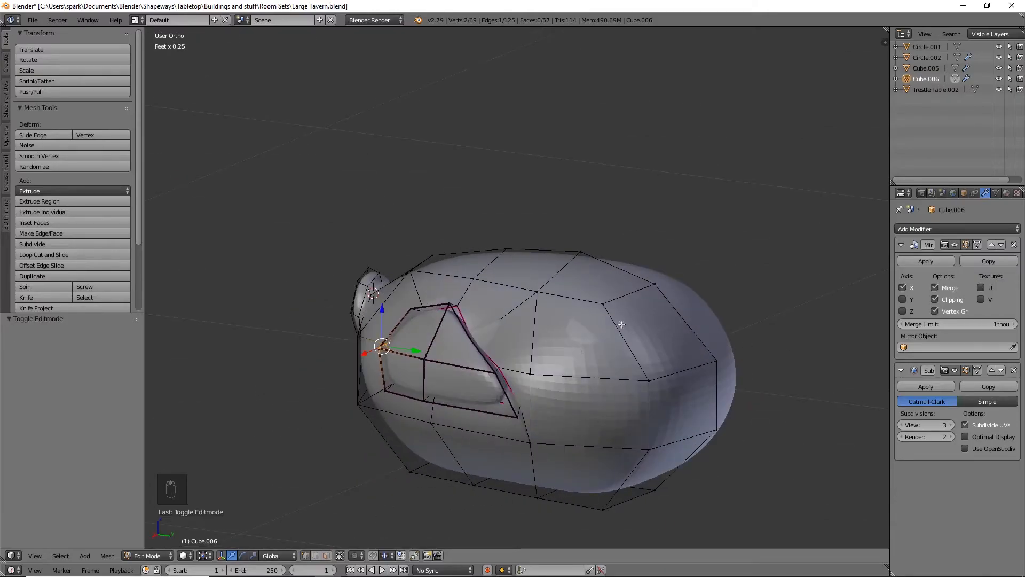
Switch to face selection and select the four rear faces on the body's side, behind the side extrusion
{"action": "left_click", "coordinate": [326, 555]}
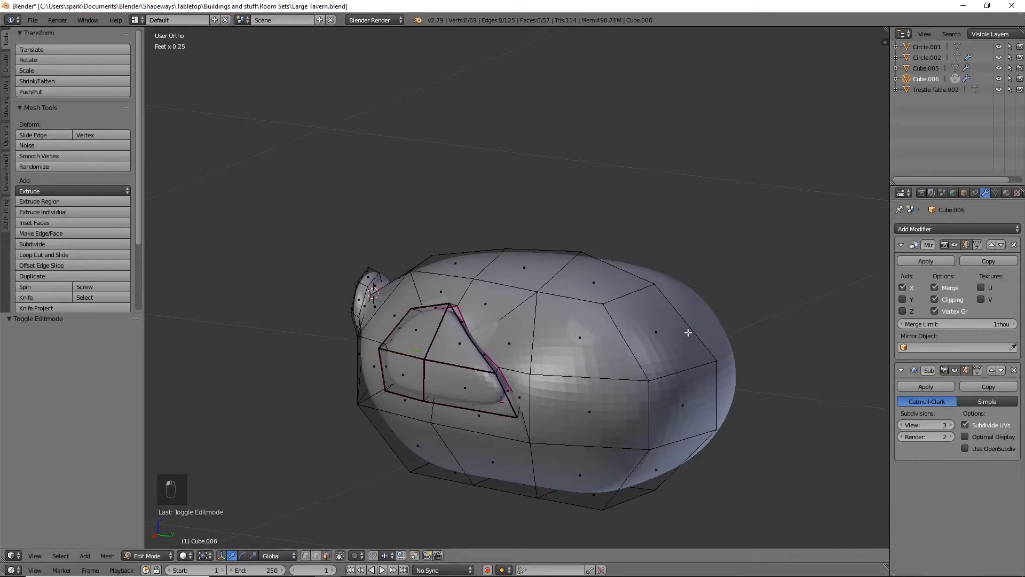
{"action": "right_click", "coordinate": [680, 320]}
{"action": "right_click", "coordinate": [593, 361], "text": "shift"}
{"action": "right_click", "coordinate": [598, 405], "text": "shift"}
{"action": "right_click", "coordinate": [678, 405], "text": "shift"}
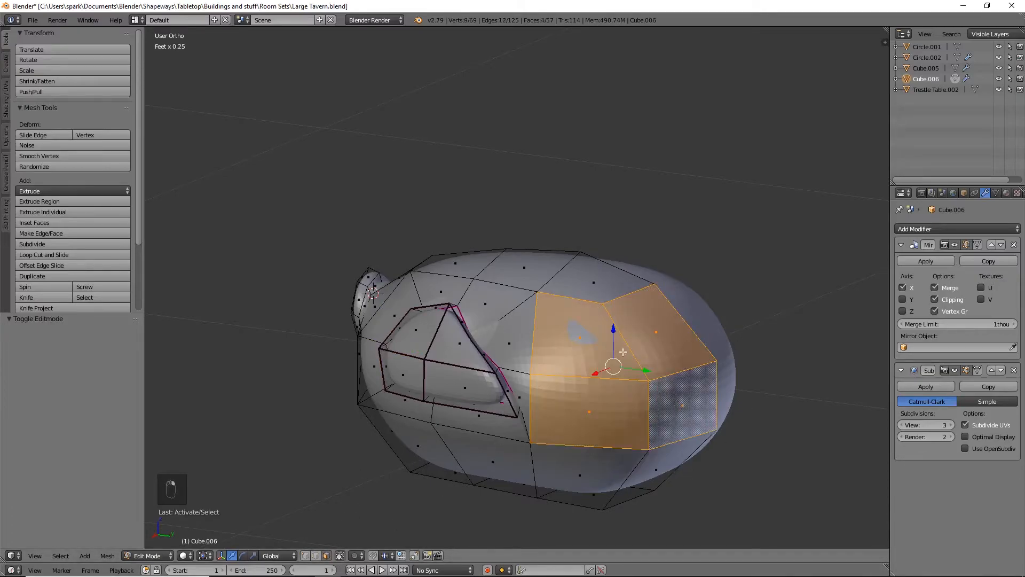
{"action": "middle_click_drag", "start_coordinate": [699, 420], "coordinate": [551, 378], "text": "shift"}
{"action": "key", "text": "e"}
{"action": "right_click", "coordinate": [551, 378]}
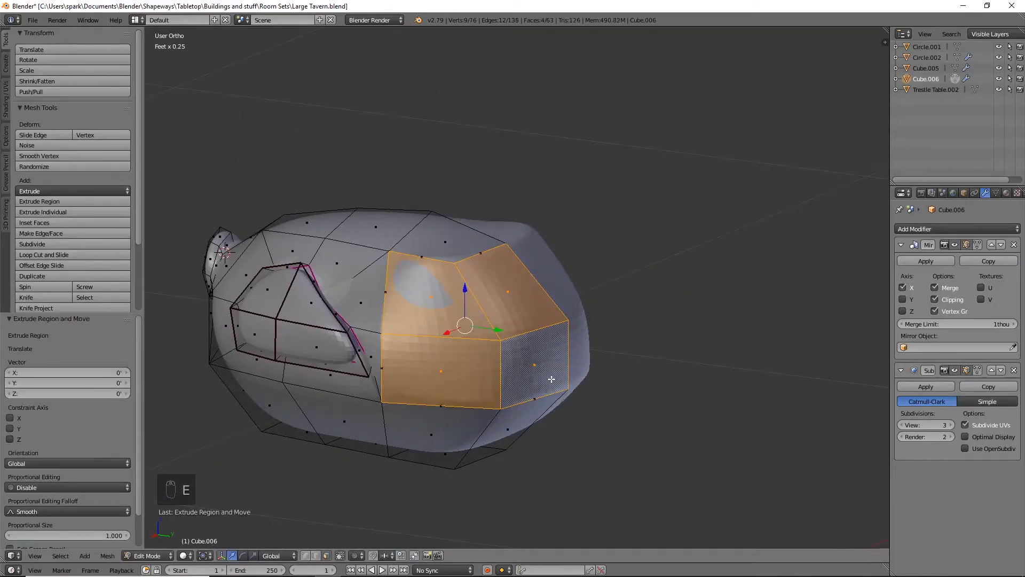
{"action": "key", "text": "KP_7"}
{"action": "left_click_drag", "start_coordinate": [471, 348], "coordinate": [476, 322]}
{"action": "left_click_drag", "start_coordinate": [511, 361], "coordinate": [527, 358]}
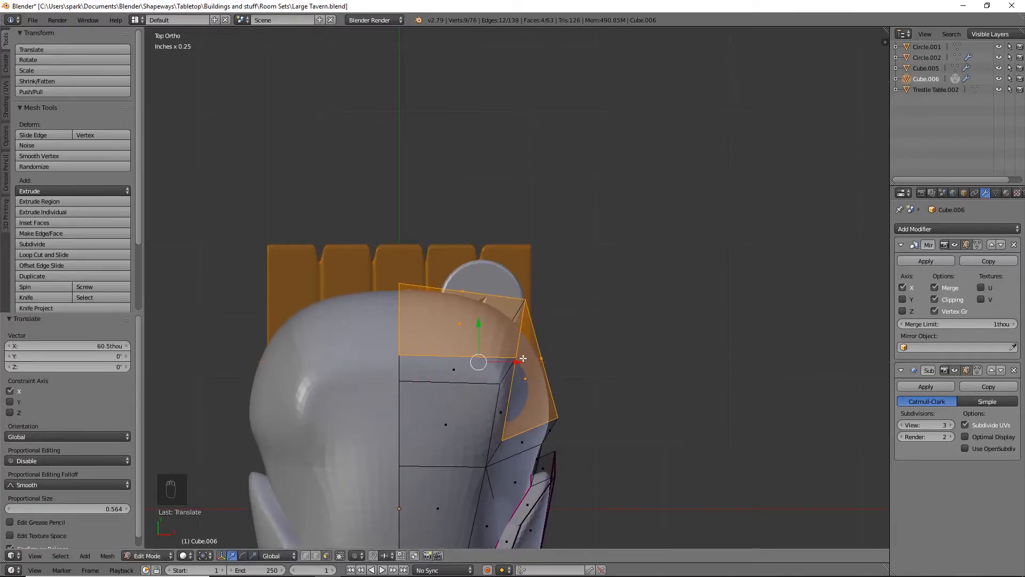
{"action": "key", "text": "ctrl+z"}
{"action": "key", "text": "ctrl+z"}
{"action": "key", "text": "ctrl+z"}
{"action": "key", "text": "ctrl+z"}
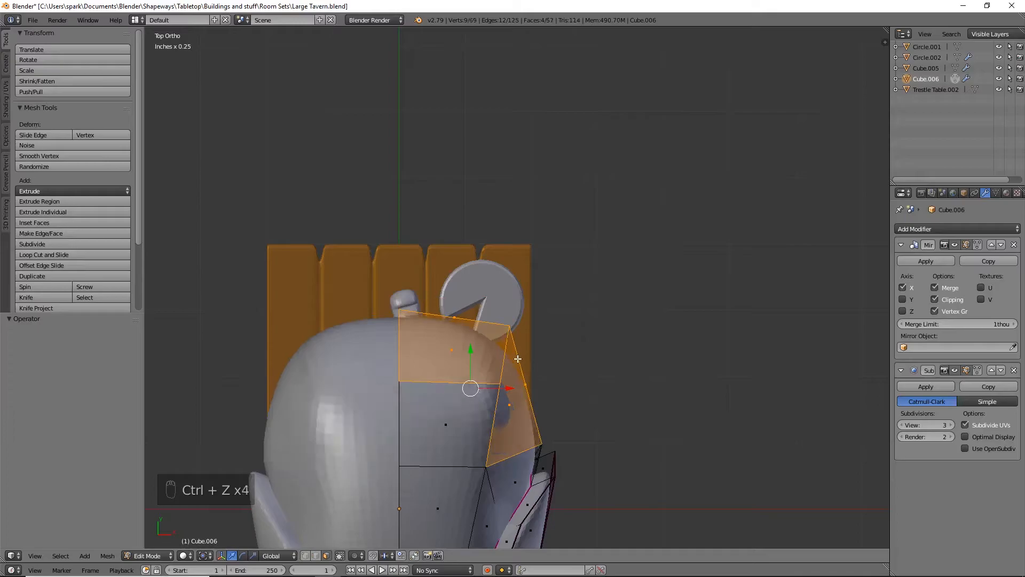
Disable mirror clipping, extrude the four selected rear faces, move them outward and about 90.8 thou along Y, and restore clipping
{"action": "left_click", "coordinate": [934, 299]}
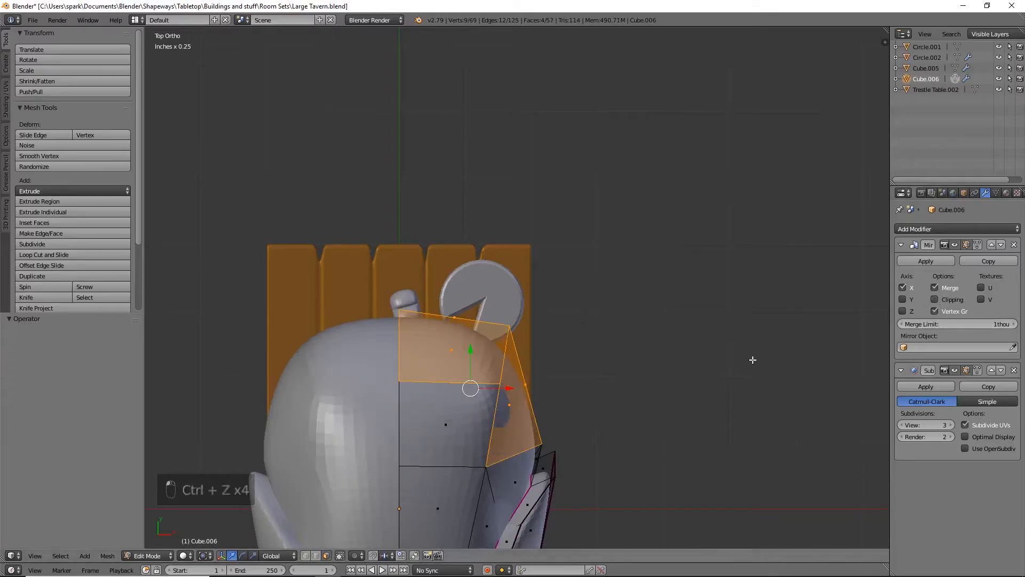
{"action": "key", "text": "e"}
{"action": "right_click", "coordinate": [631, 412]}
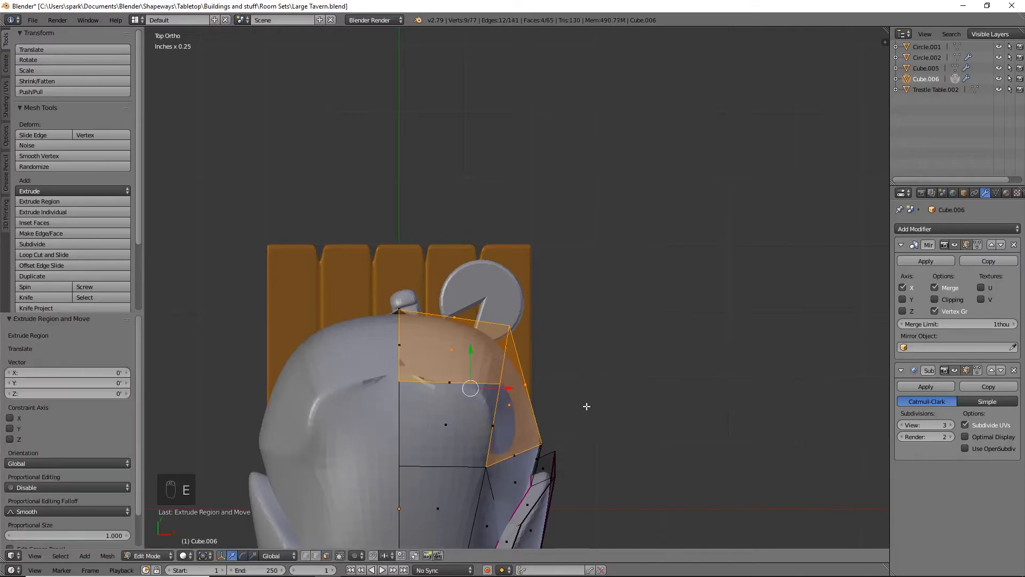
{"action": "left_click_drag", "start_coordinate": [510, 390], "coordinate": [503, 324]}
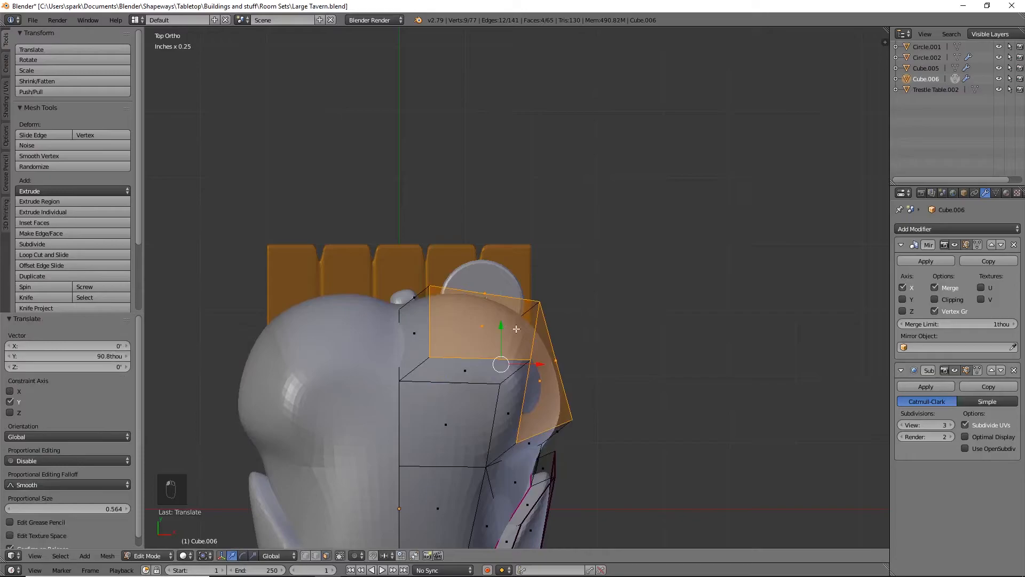
{"action": "middle_click_drag", "start_coordinate": [605, 441], "coordinate": [659, 229], "text": "shift"}
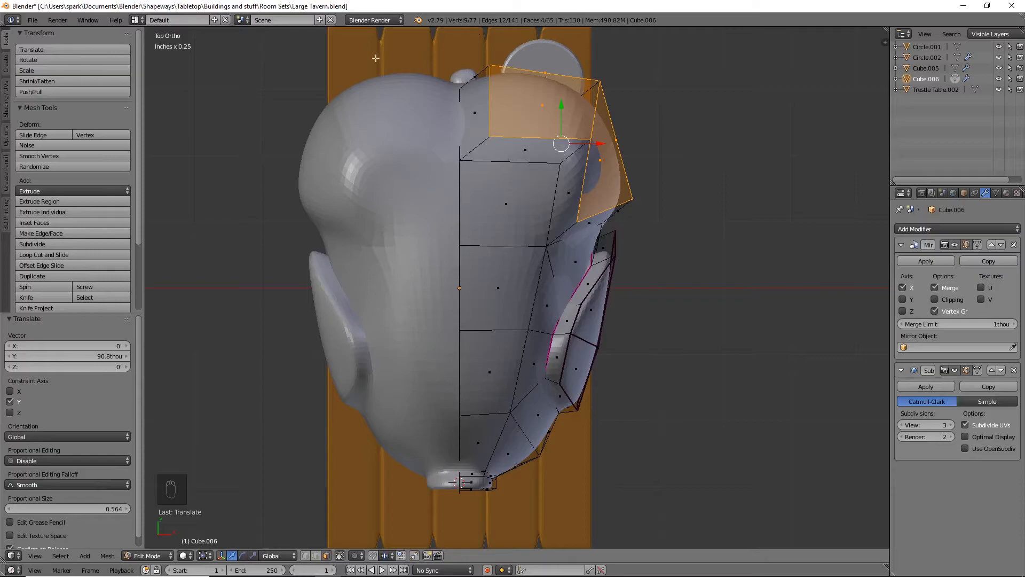
{"action": "left_click", "coordinate": [934, 300]}
Scale the extruded rear faces uniformly to about 0.773, then to about 0.742 along Y
{"action": "middle_click_drag", "start_coordinate": [632, 166], "coordinate": [567, 287], "text": "shift"}
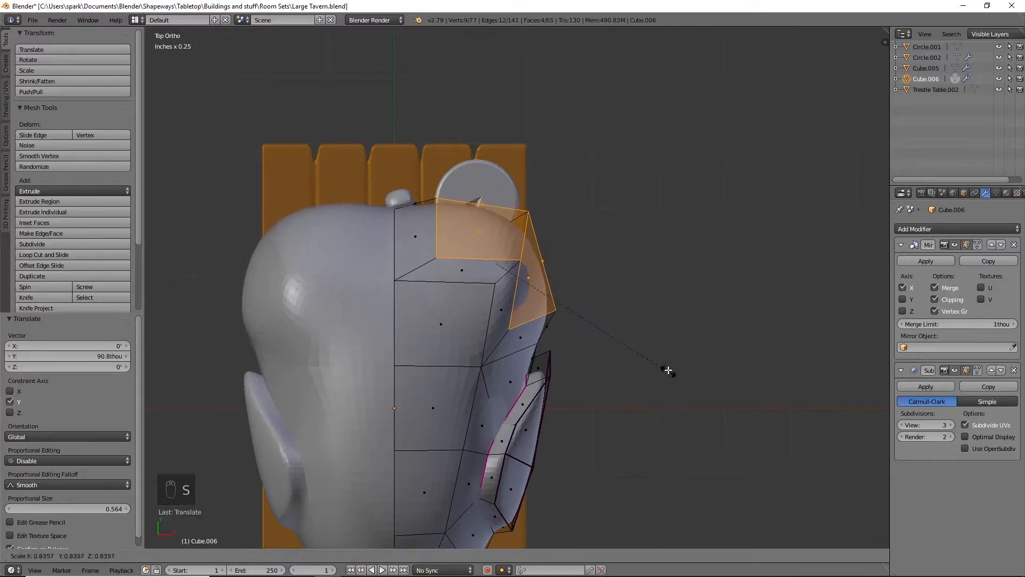
{"action": "left_click", "coordinate": [661, 355]}
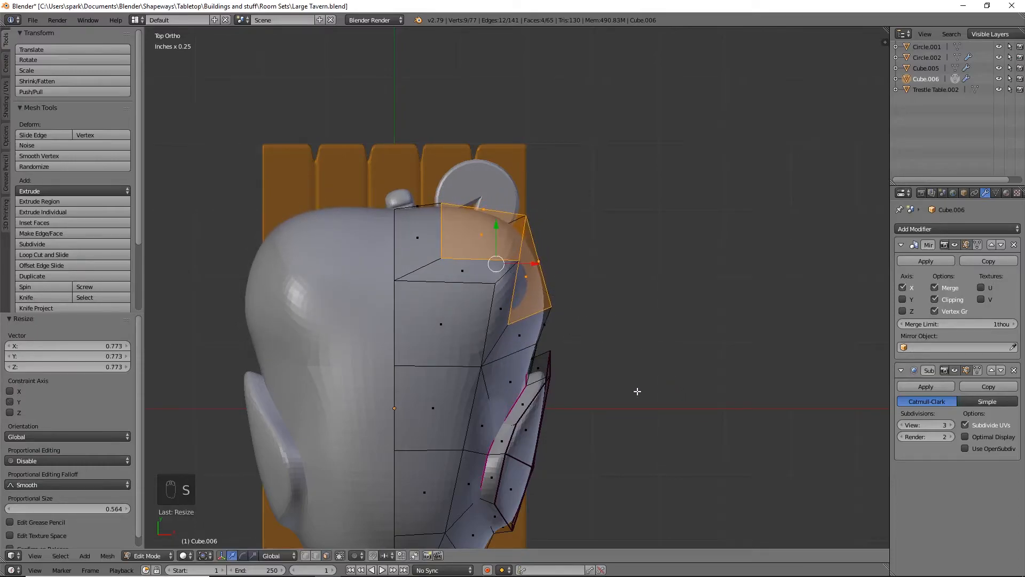
{"action": "key", "text": "s"}
{"action": "key", "text": "y"}
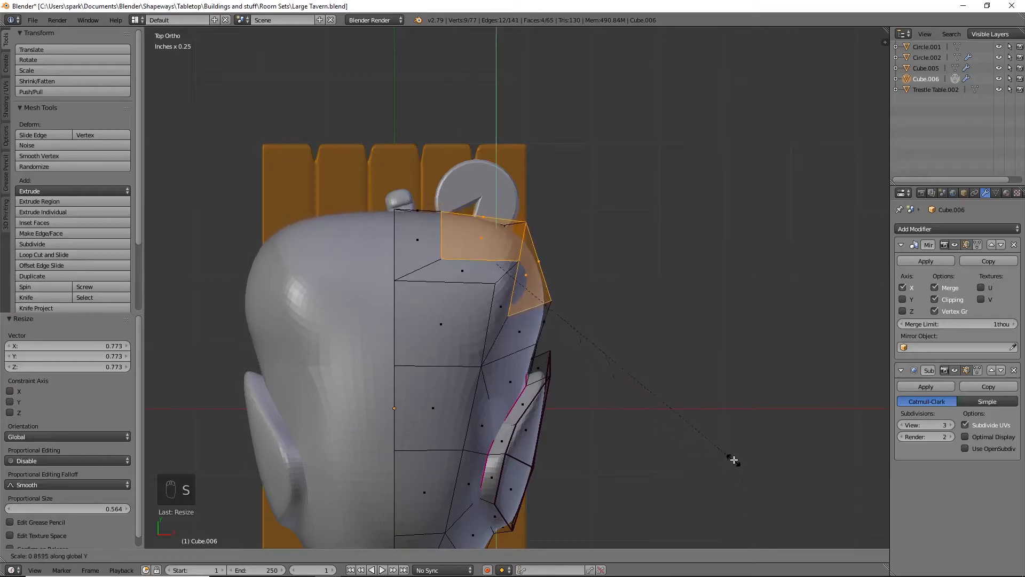
{"action": "left_click", "coordinate": [663, 383]}
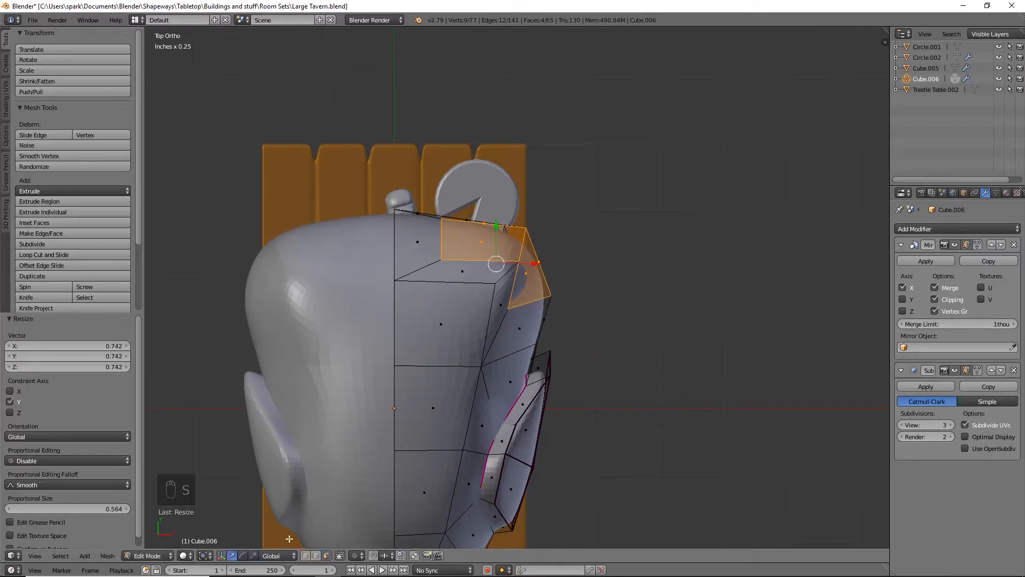
Move the rear extrusion's upper front vertex about 66.6 thou in X and 26.2 in Y, and its upper middle vertex -48.4 and -14.1
{"action": "right_click", "coordinate": [507, 310]}
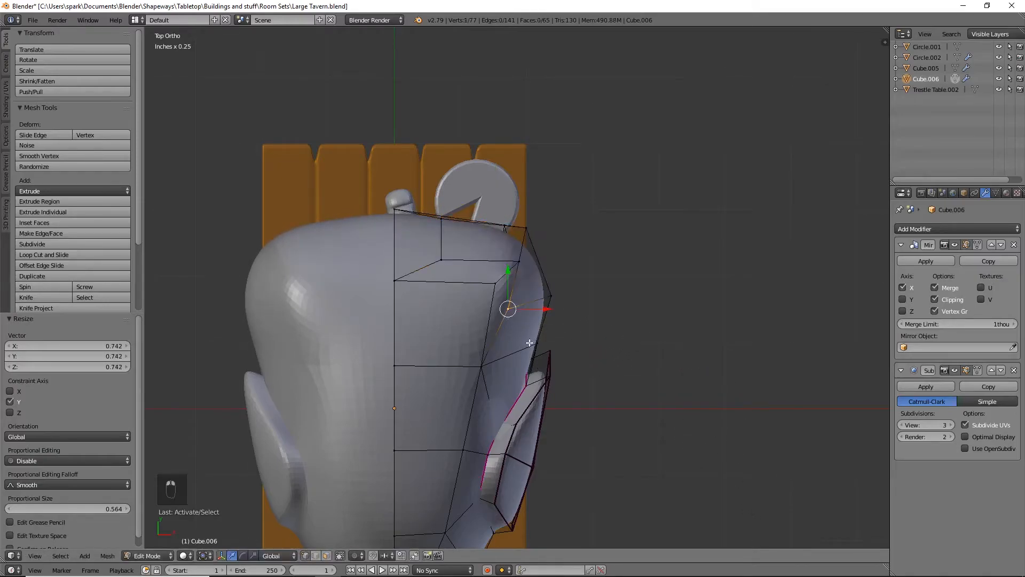
{"action": "key", "text": "g"}
{"action": "left_click", "coordinate": [524, 307]}
{"action": "right_click", "coordinate": [508, 253]}
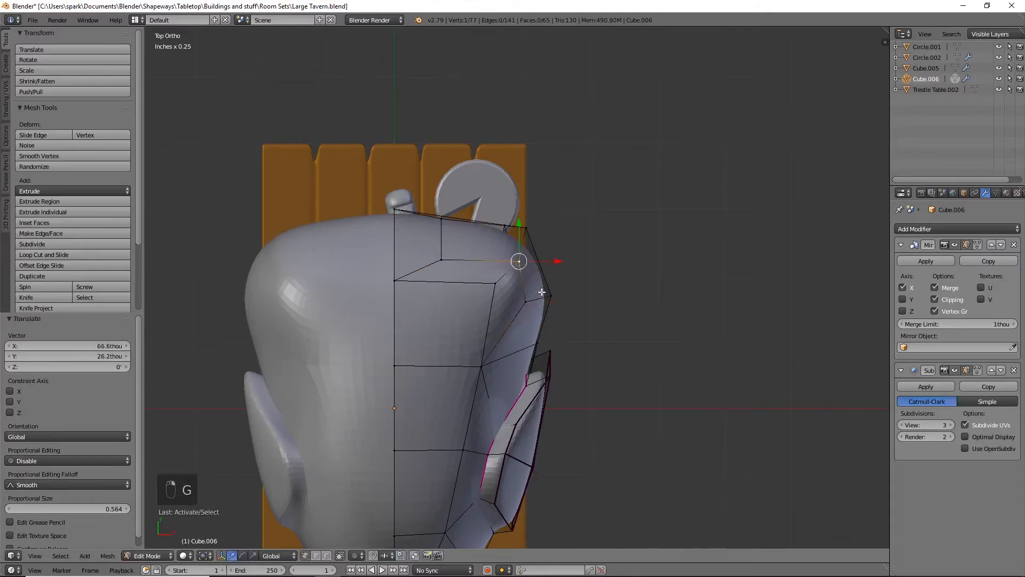
{"action": "key", "text": "g"}
{"action": "left_click", "coordinate": [530, 294]}
Raise the rear extrusion's upper middle vertex slightly along Z in the right side view
{"action": "middle_click_drag", "start_coordinate": [620, 304], "coordinate": [466, 198]}
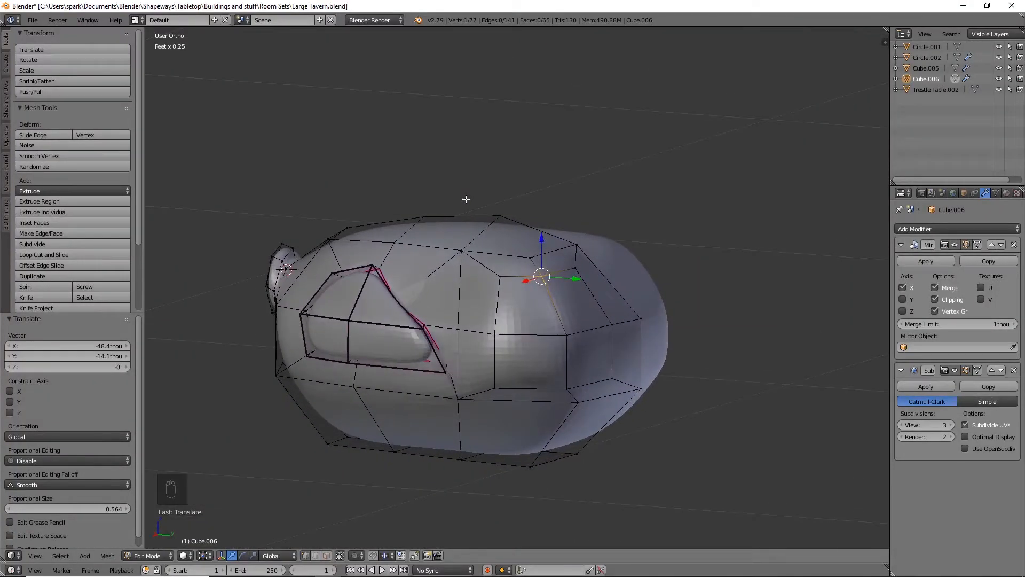
{"action": "middle_click_drag", "start_coordinate": [545, 341], "coordinate": [583, 331]}
{"action": "key", "text": "KP_3"}
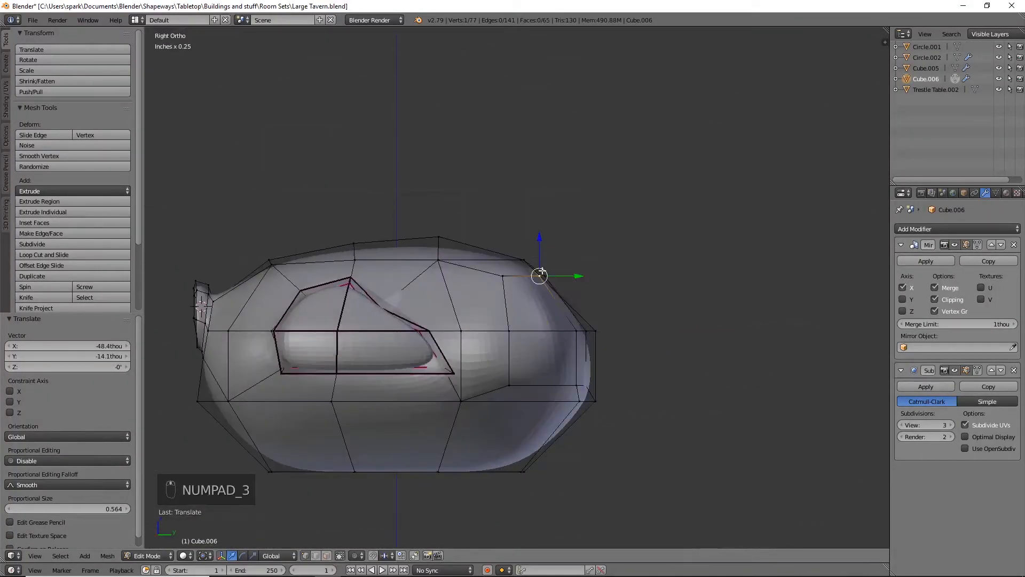
{"action": "left_click_drag", "start_coordinate": [545, 240], "coordinate": [541, 225]}
Move the rear extrusion's lower front vertex about -17.6, 13.7, 14 thou in XYZ and its lower middle vertex about -30.1, 26.9, 7.98
{"action": "middle_click_drag", "start_coordinate": [629, 267], "coordinate": [567, 277]}
{"action": "right_click", "coordinate": [591, 272]}
{"action": "right_click", "coordinate": [493, 391]}
{"action": "key", "text": "g"}
{"action": "left_click", "coordinate": [507, 389]}
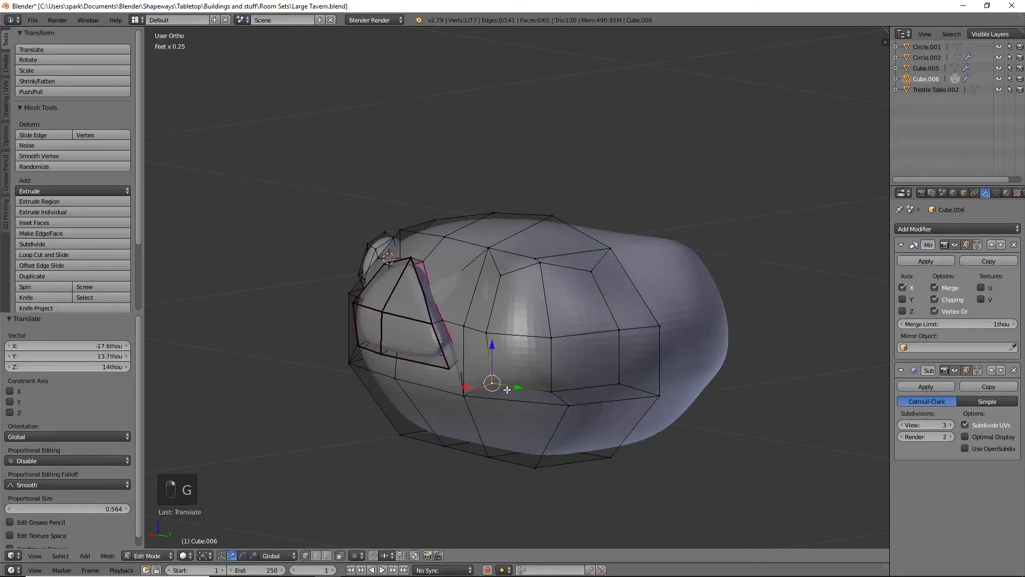
{"action": "key", "text": "g"}
{"action": "left_click", "coordinate": [563, 389]}
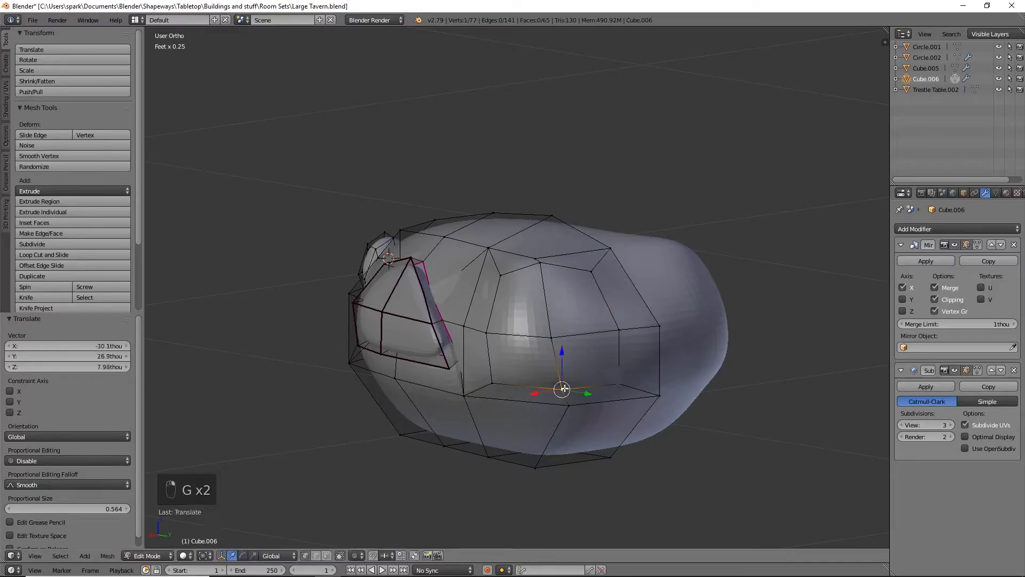
Select the rear extrusion's four end faces, extrude them and move them about 78.7 thou in X and 163 thou in Y
{"action": "left_click", "coordinate": [327, 555]}
{"action": "right_click", "coordinate": [520, 302]}
{"action": "right_click", "coordinate": [572, 313], "text": "shift"}
{"action": "right_click", "coordinate": [587, 358], "text": "shift"}
{"action": "right_click", "coordinate": [514, 369], "text": "shift"}
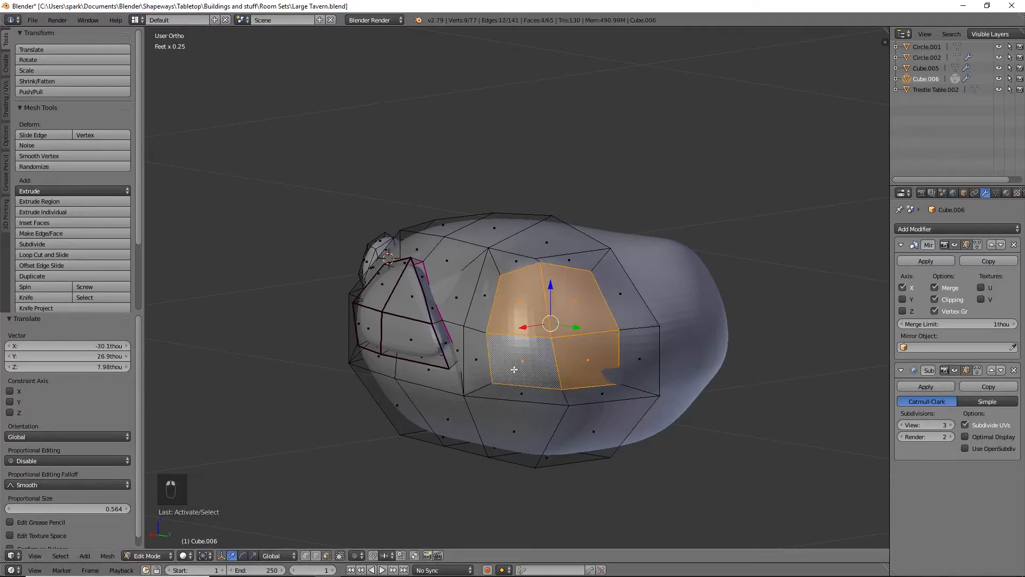
{"action": "key", "text": "KP_7"}
{"action": "middle_click_drag", "start_coordinate": [619, 270], "coordinate": [593, 373], "text": "shift"}
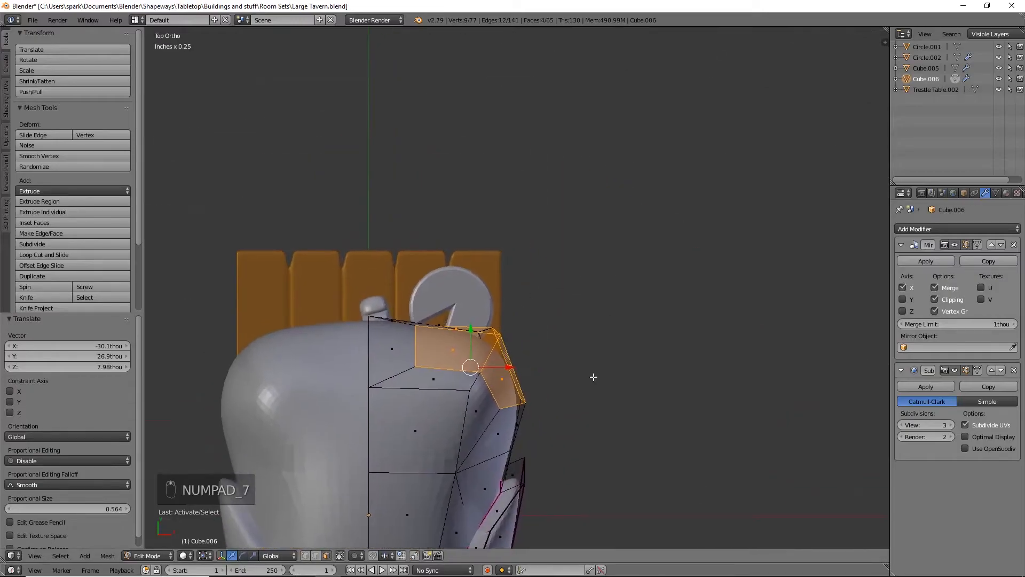
{"action": "key", "text": "e"}
{"action": "right_click", "coordinate": [507, 324]}
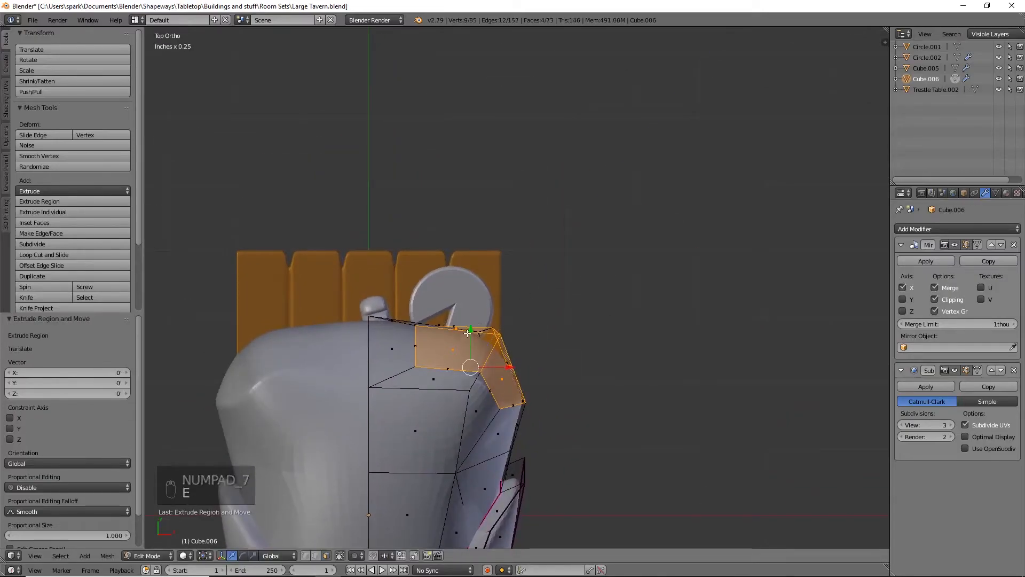
{"action": "key", "text": "g"}
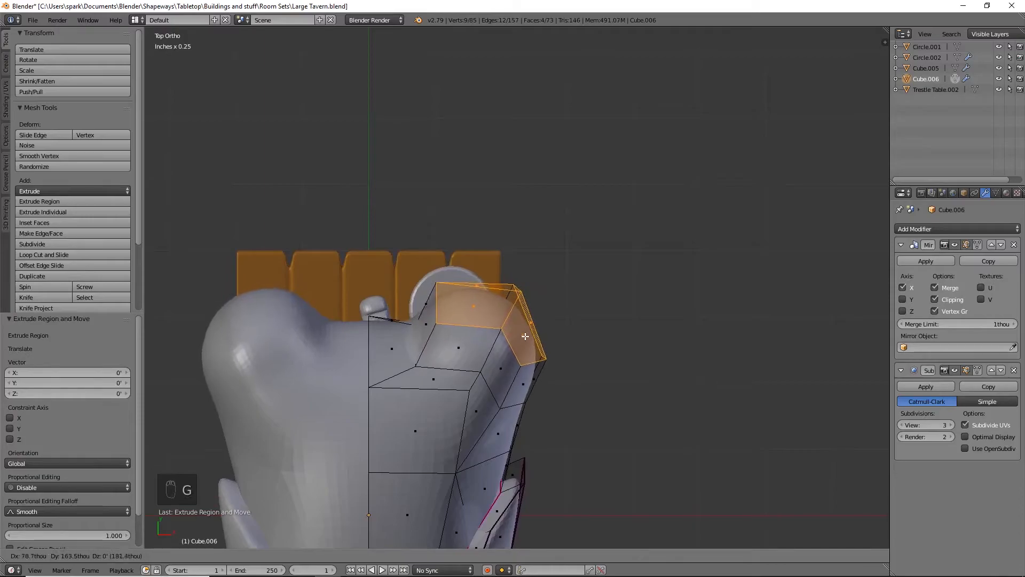
{"action": "left_click", "coordinate": [525, 335]}
Scale the newly extruded faces to about 0.846 along Y, 1.271 along X and 1.244 along Z
{"action": "key", "text": "s"}
{"action": "key", "text": "y"}
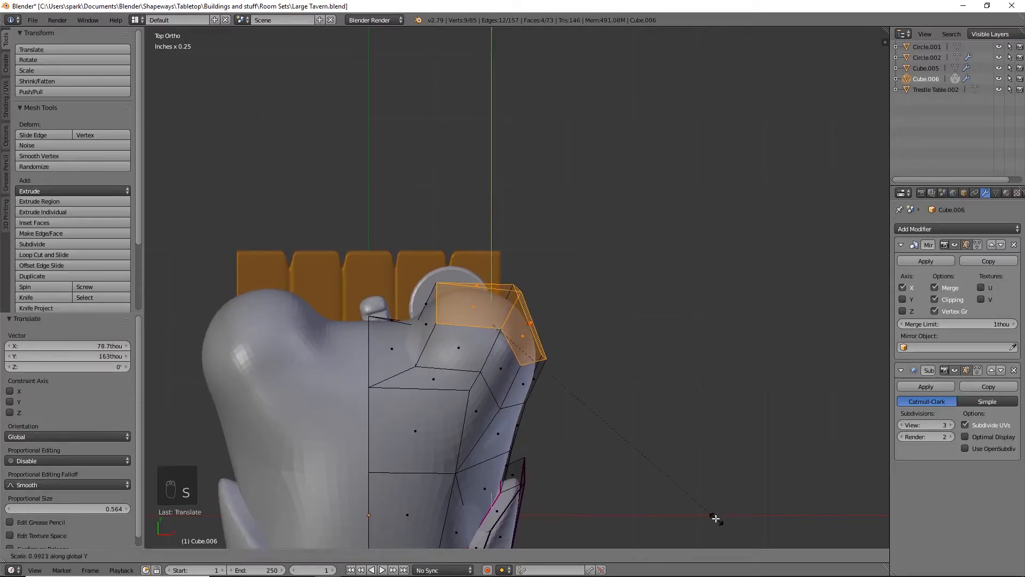
{"action": "left_click", "coordinate": [684, 492]}
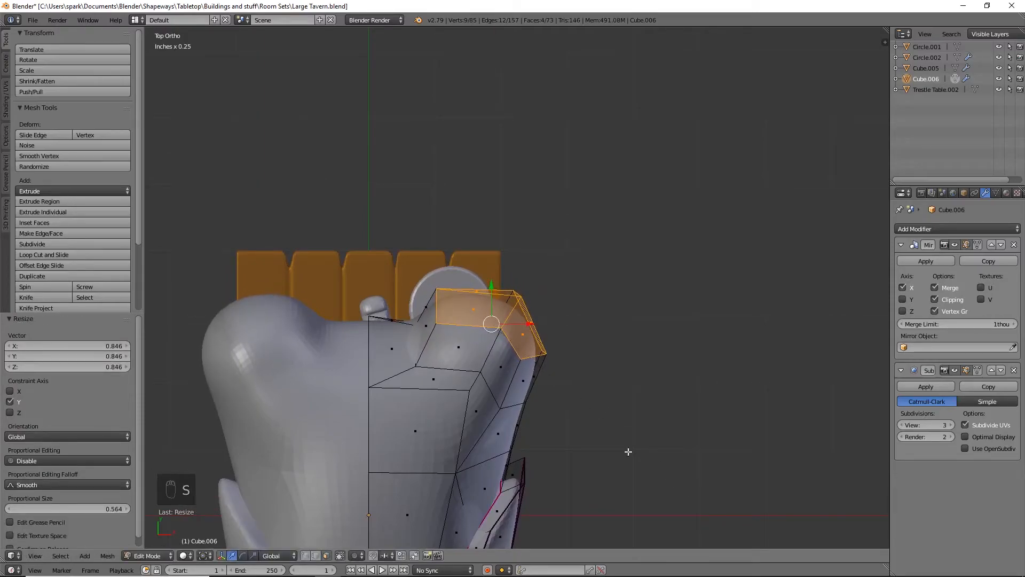
{"action": "key", "text": "s"}
{"action": "key", "text": "x"}
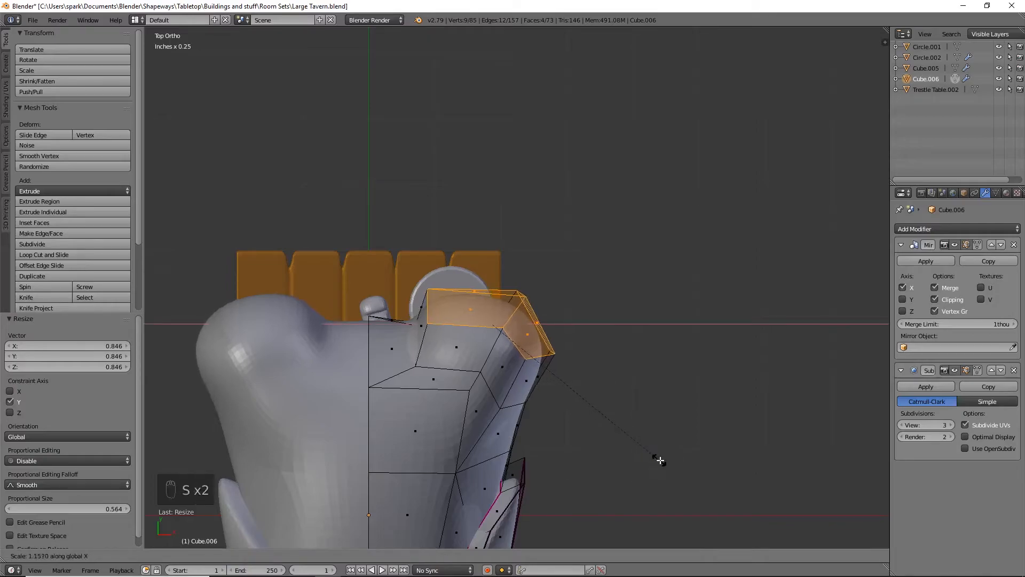
{"action": "left_click", "coordinate": [682, 464]}
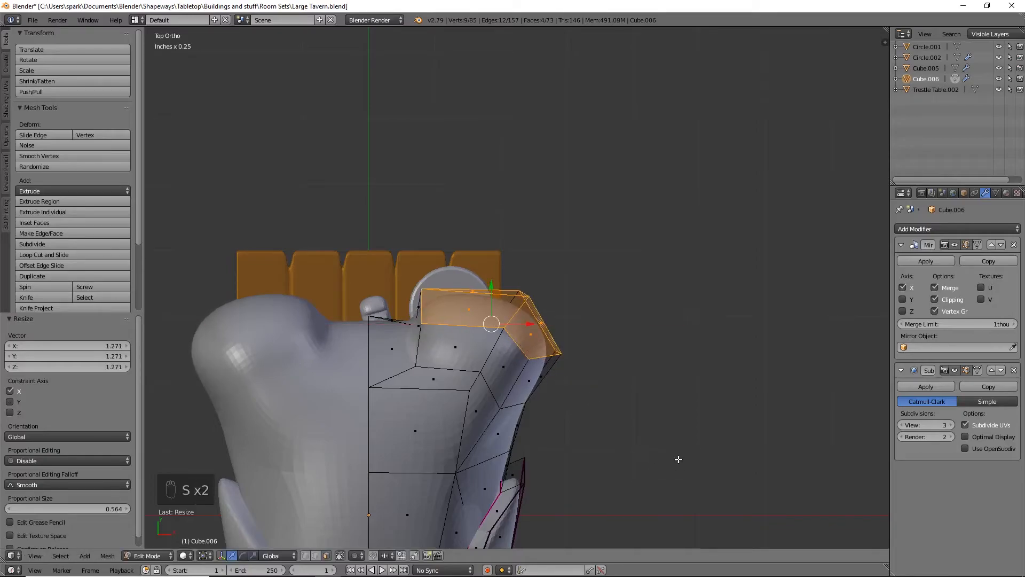
{"action": "key", "text": "s"}
{"action": "key", "text": "z"}
{"action": "left_click", "coordinate": [709, 465]}
Smooth the vertices of the selected end faces and scale the faces uniformly to about 1.185
{"action": "middle_click_drag", "start_coordinate": [709, 465], "coordinate": [585, 396]}
{"action": "key", "text": "w"}
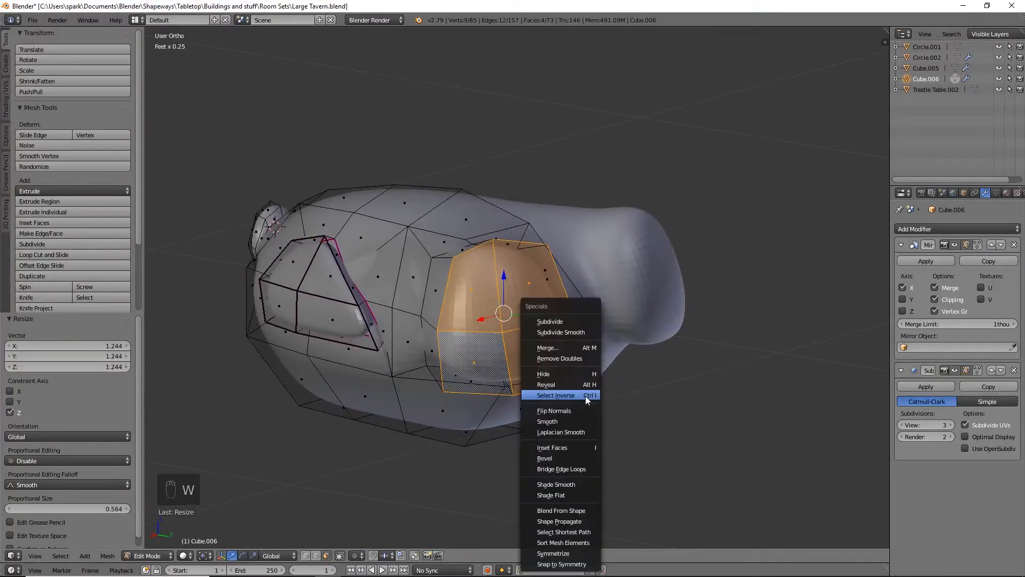
{"action": "left_click", "coordinate": [555, 425]}
{"action": "middle_click_drag", "start_coordinate": [559, 421], "coordinate": [560, 376]}
{"action": "key", "text": "KP_7"}
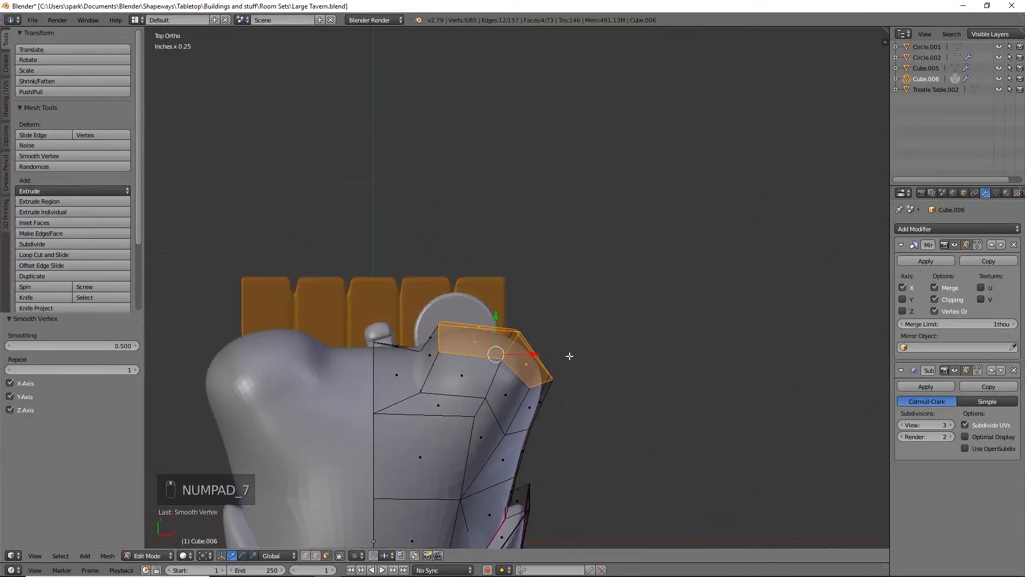
{"action": "key", "text": "s"}
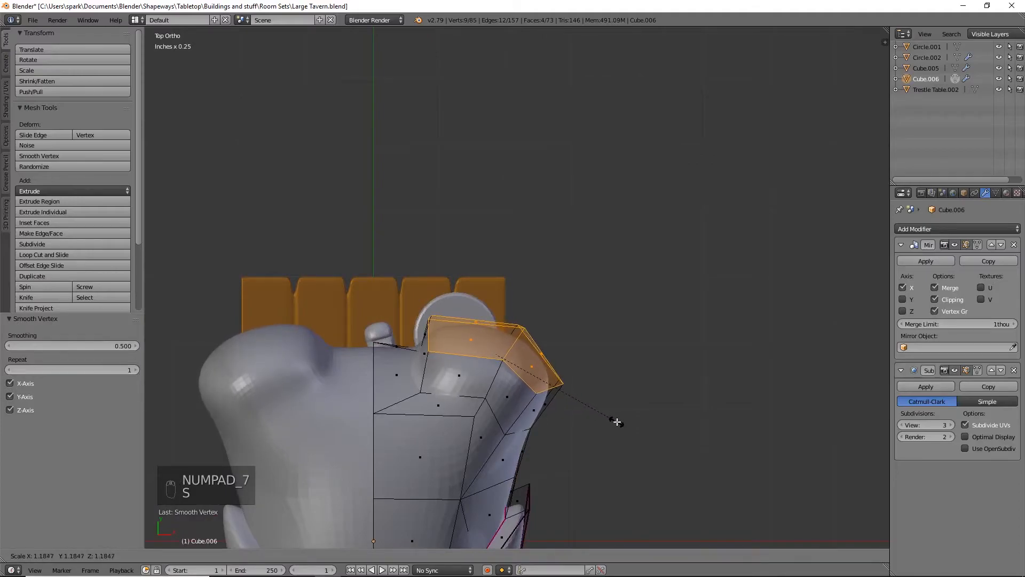
{"action": "left_click", "coordinate": [616, 422]}
Extrude the end faces again and move them about 70.6 thou in X and 155 thou in Y
{"action": "middle_click_drag", "start_coordinate": [599, 394], "coordinate": [575, 415], "text": "shift"}
{"action": "key", "text": "e"}
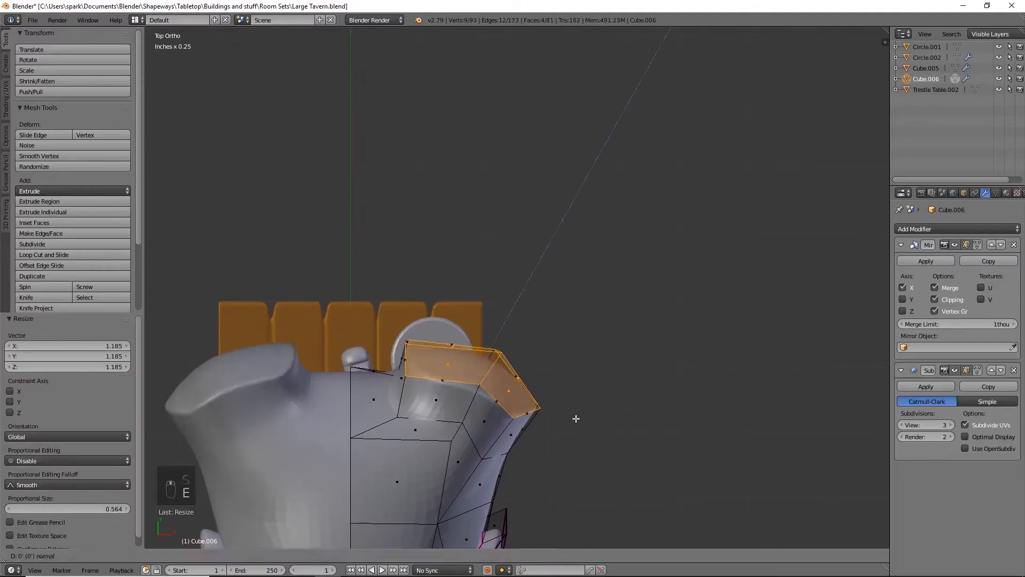
{"action": "right_click", "coordinate": [477, 332]}
{"action": "key", "text": "g"}
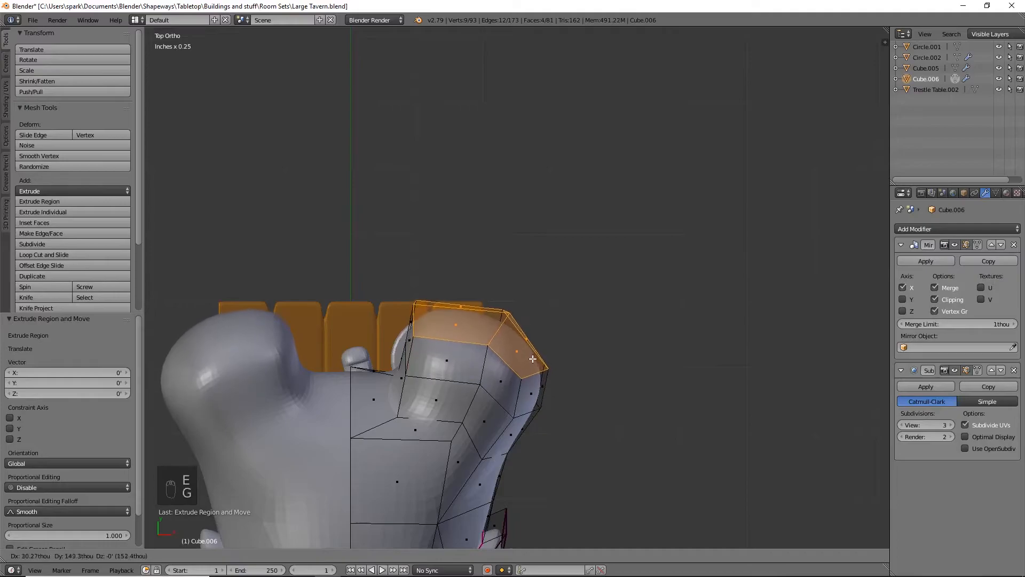
{"action": "left_click", "coordinate": [541, 363]}
Scale the new end faces uniformly to about 0.559 and flatten them along Y with a scale of 0
{"action": "key", "text": "s"}
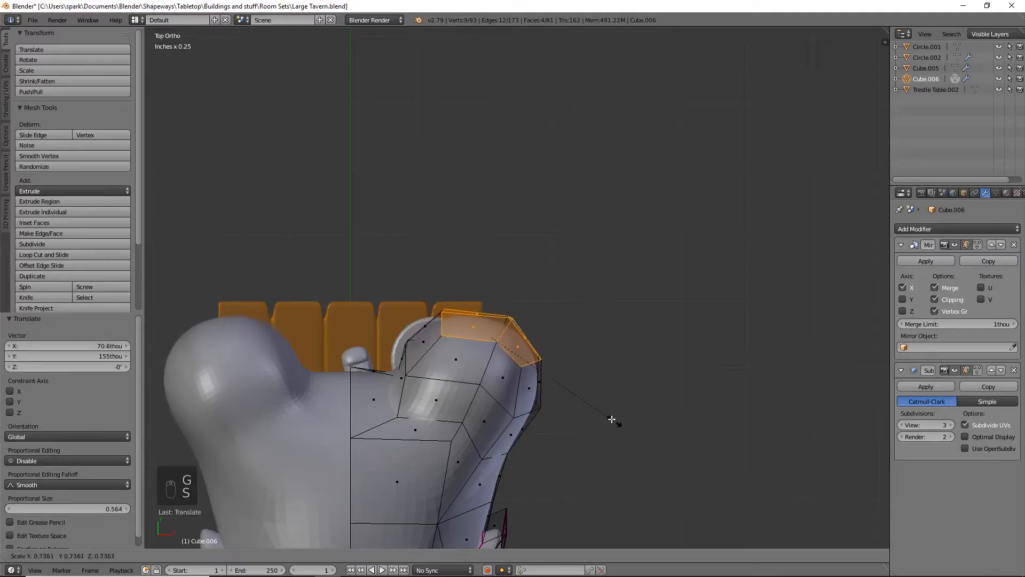
{"action": "left_click", "coordinate": [585, 405]}
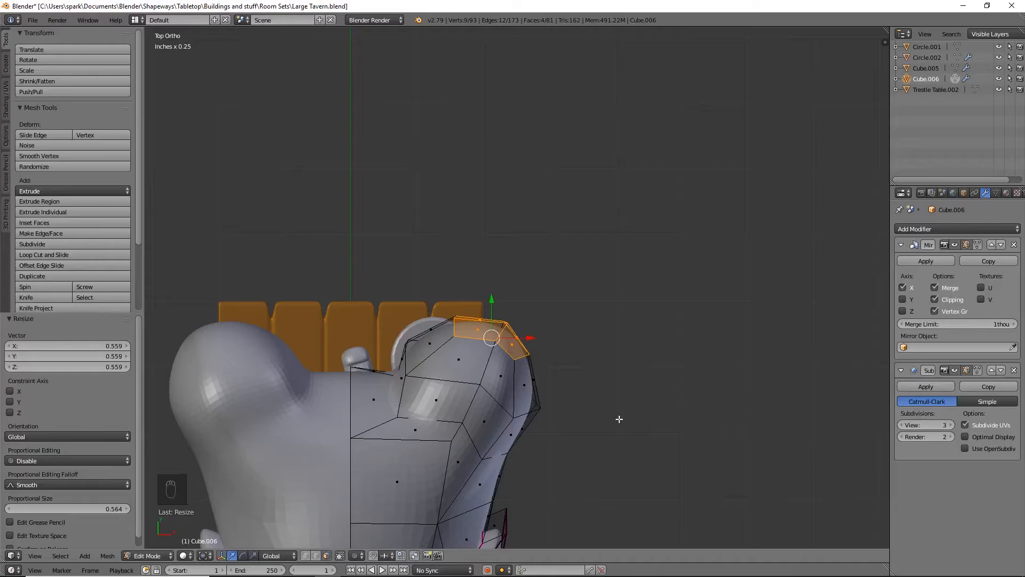
{"action": "key", "text": "s"}
{"action": "key", "text": "y"}
{"action": "key", "text": "0"}
{"action": "key", "text": "Return"}
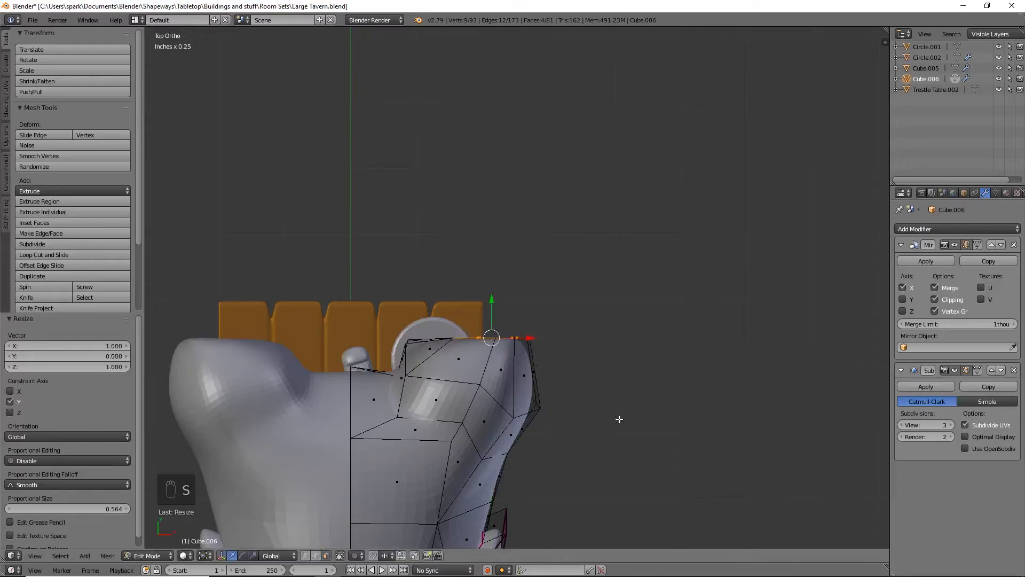
Rotate the flattened end faces of the rear limb 18.1 degrees in the top view
{"action": "key", "text": "r"}
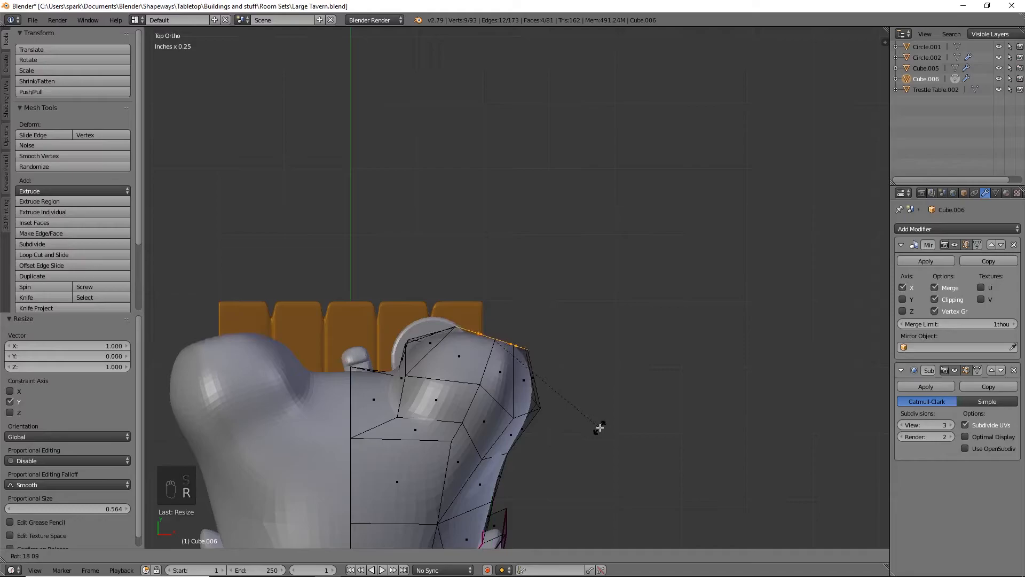
{"action": "left_click", "coordinate": [600, 427]}
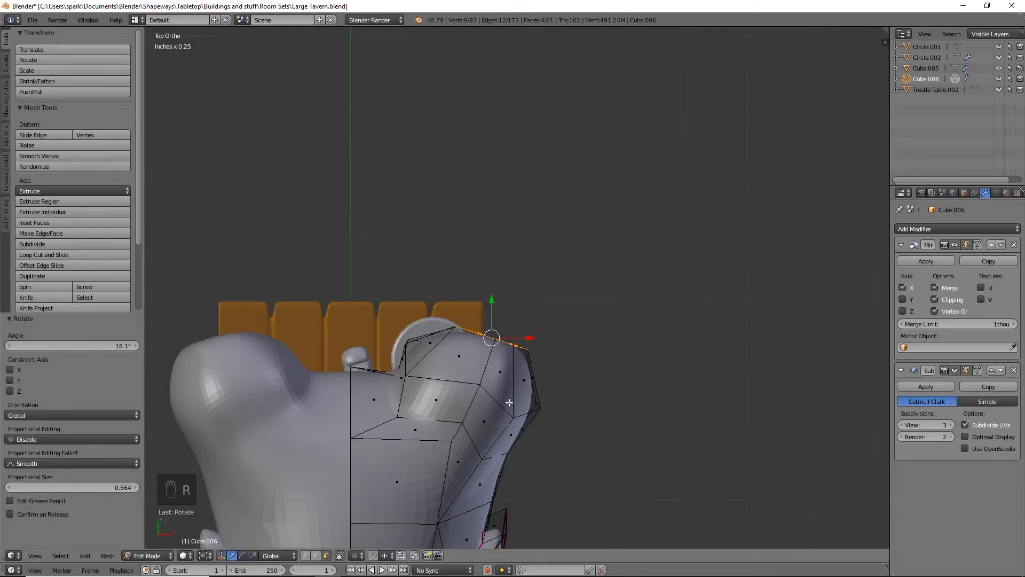
Select the edge loop just before the limb's end and flatten it along Y with a scale of about 0.022
{"action": "right_click", "coordinate": [499, 398], "text": "alt"}
{"action": "left_click", "coordinate": [302, 555]}
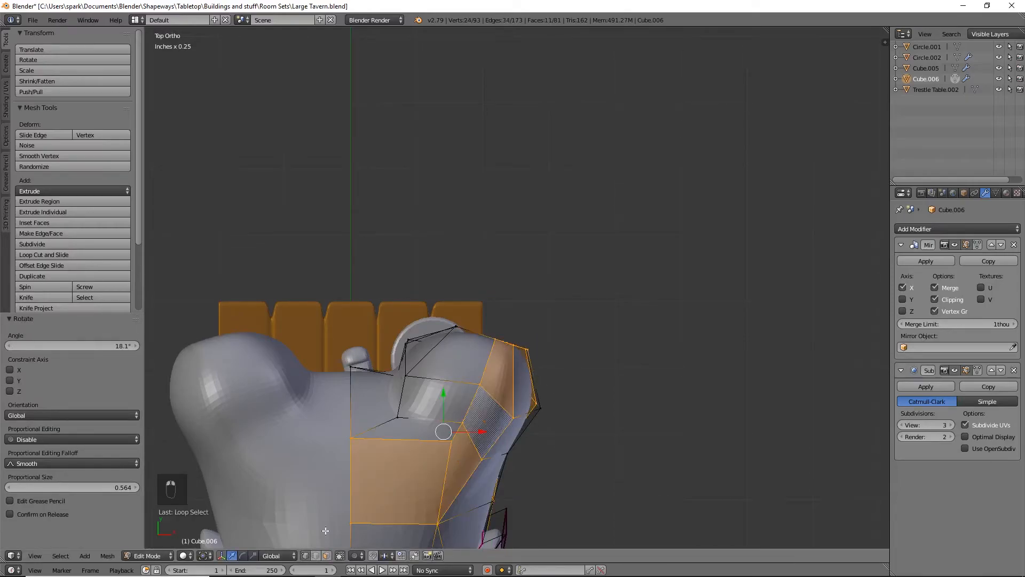
{"action": "right_click", "coordinate": [500, 398], "text": "alt"}
{"action": "key", "text": "s"}
{"action": "key", "text": "y"}
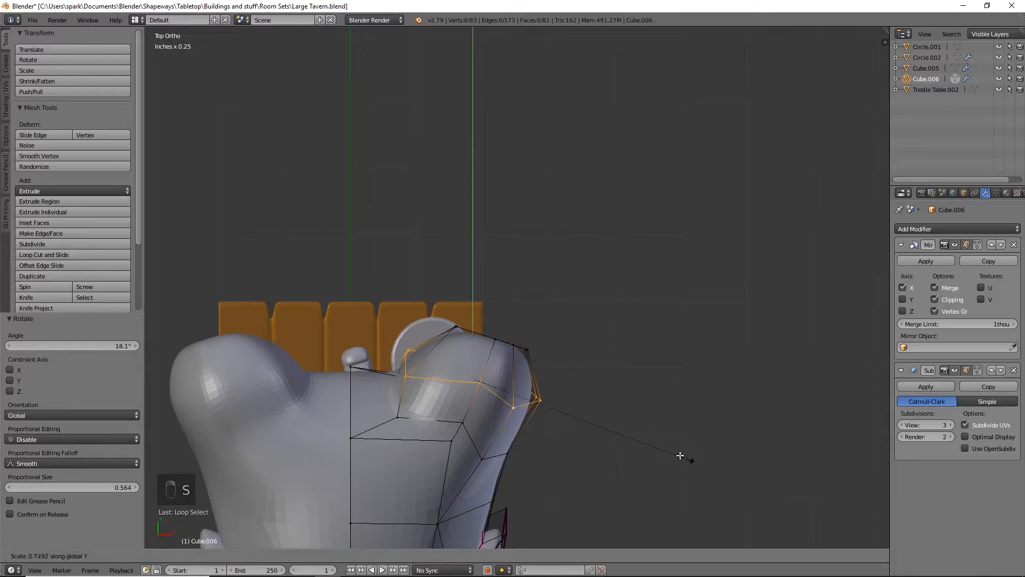
{"action": "left_click", "coordinate": [494, 378]}
{"action": "key", "text": "s"}
{"action": "key", "text": "y"}
{"action": "left_click", "coordinate": [479, 379]}
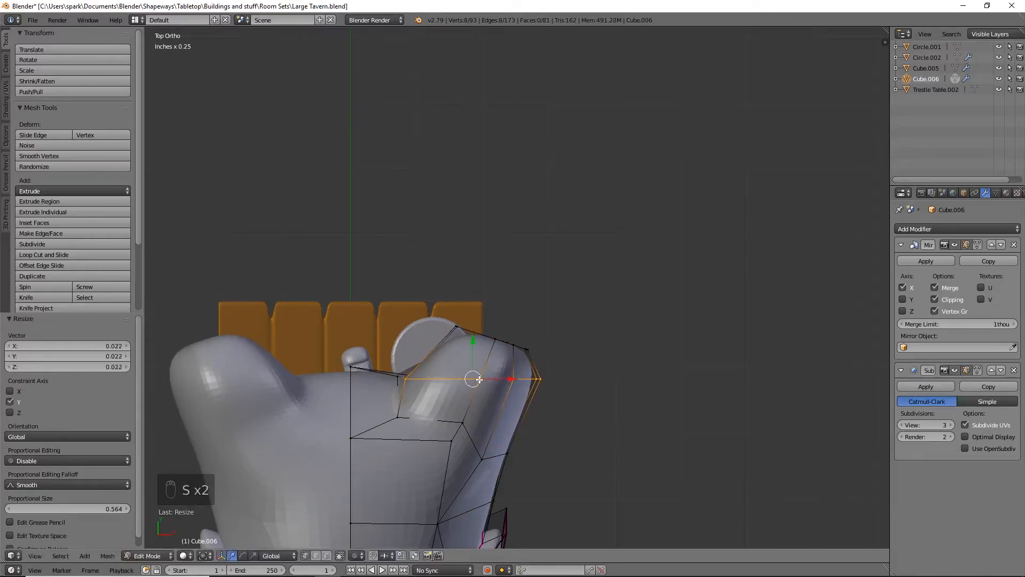
Rotate the flattened edge loop 26.2 degrees and scale it uniformly to about 1.035
{"action": "key", "text": "s"}
{"action": "right_click", "coordinate": [689, 409]}
{"action": "key", "text": "r"}
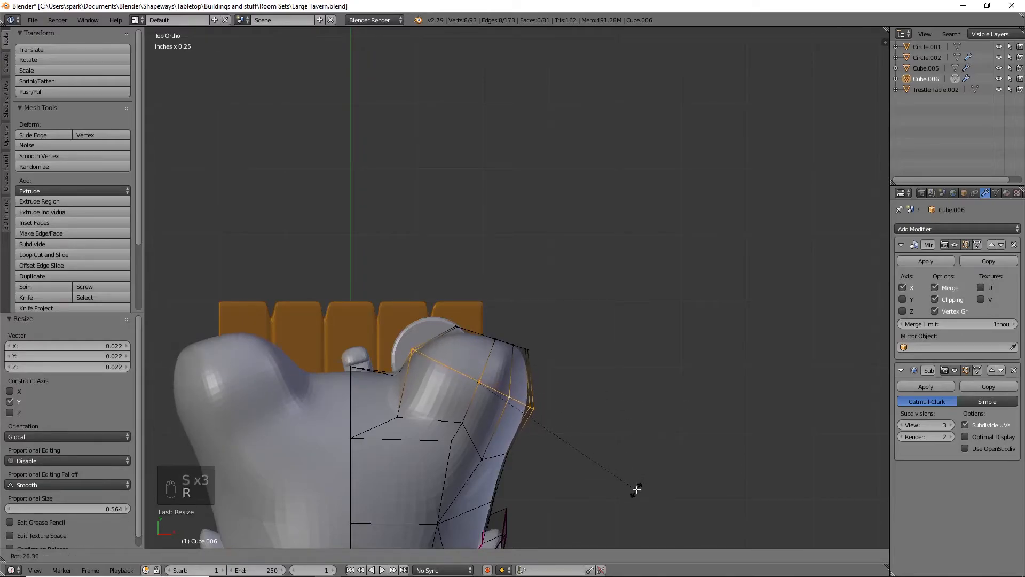
{"action": "left_click", "coordinate": [637, 490]}
{"action": "key", "text": "s"}
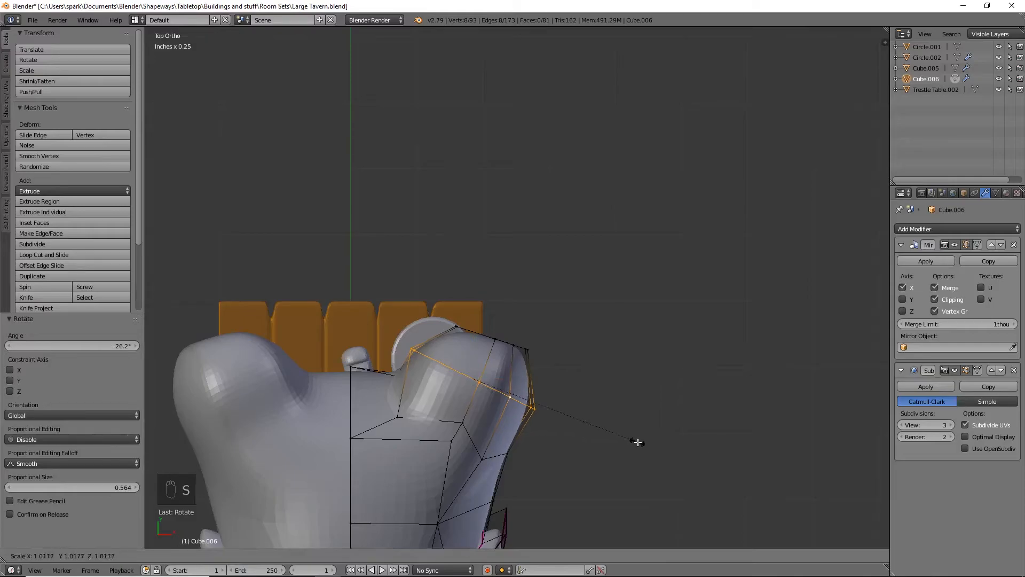
{"action": "left_click", "coordinate": [641, 444]}
Try to flatten the edge loop at the limb's base along Y and tilt it to match the limb
{"action": "right_click", "coordinate": [450, 421], "text": "alt"}
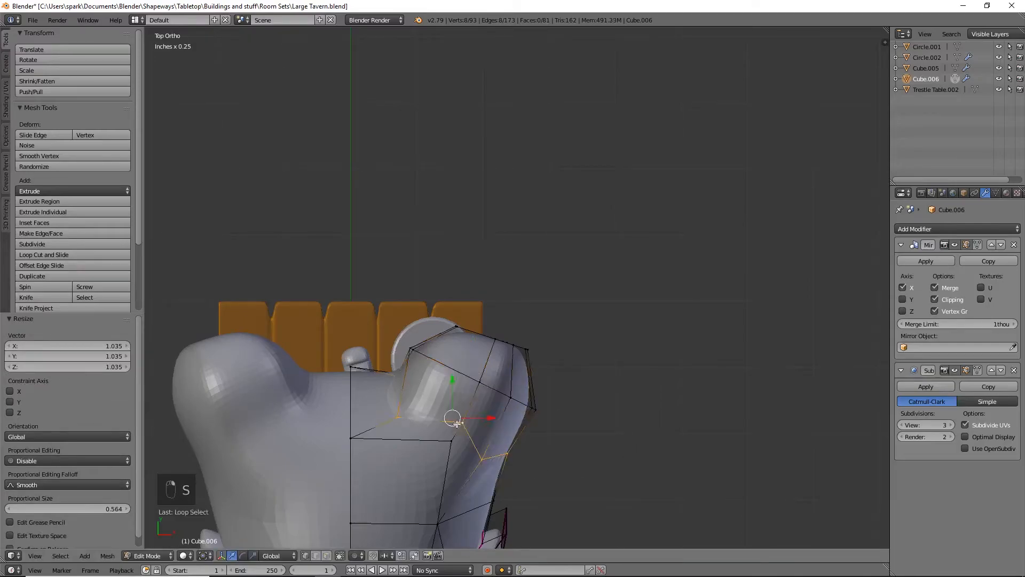
{"action": "key", "text": "s"}
{"action": "left_click", "coordinate": [452, 418]}
{"action": "key", "text": "s"}
{"action": "left_click", "coordinate": [458, 428]}
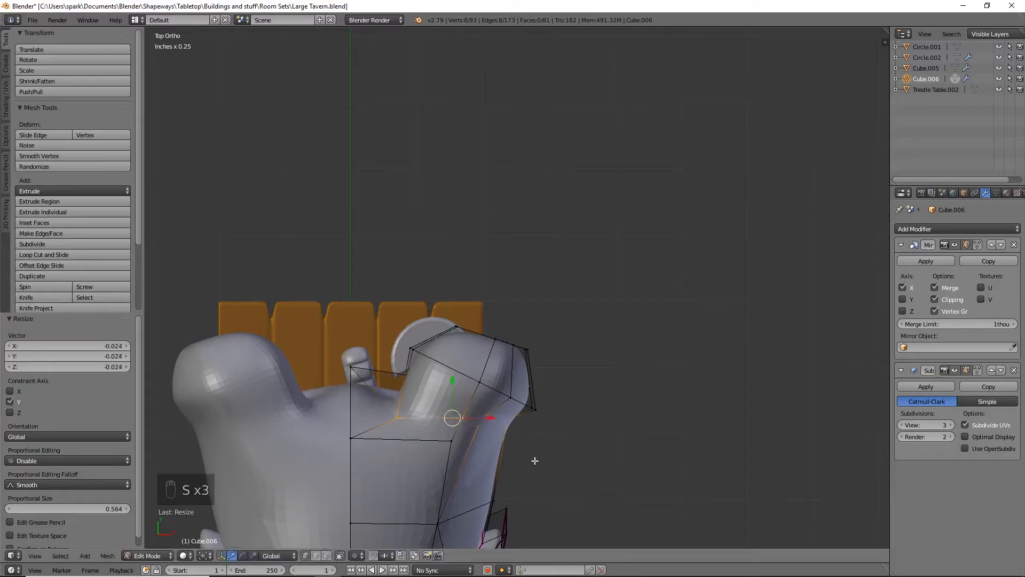
{"action": "key", "text": "r"}
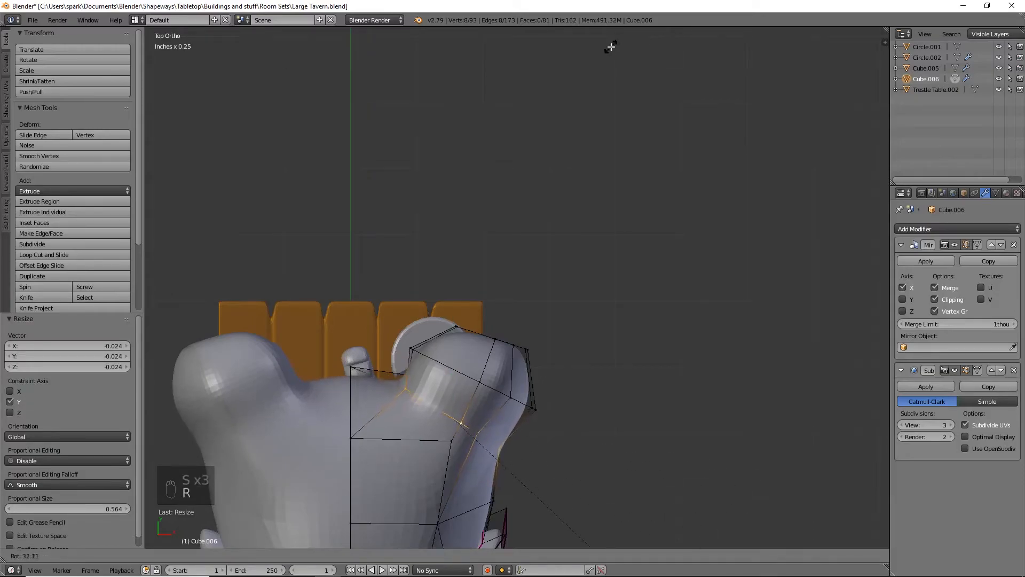
{"action": "key", "text": "Escape"}
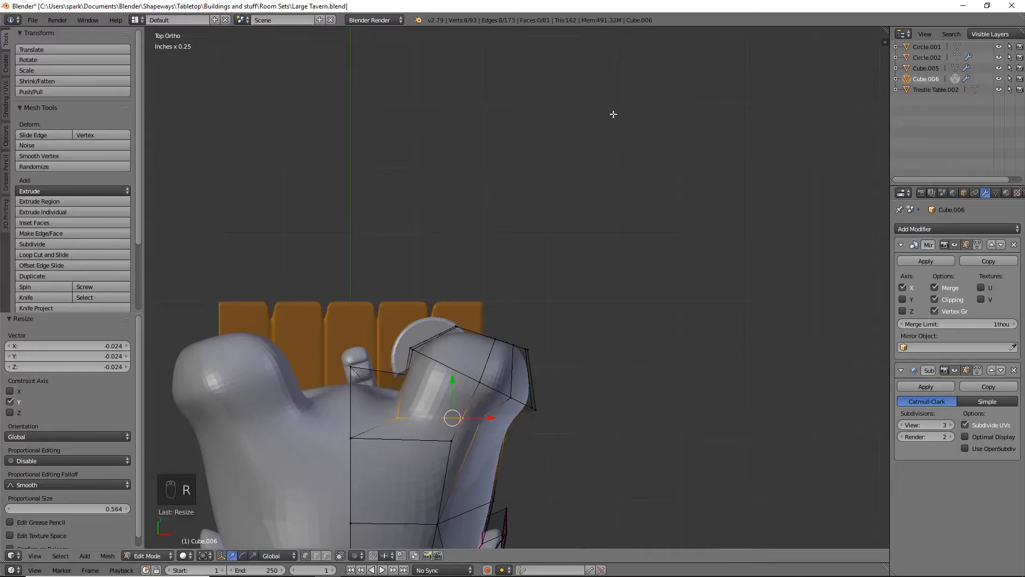
Undo the edge loop edits along with the rotation and Y-flattening of the limb's end faces
{"action": "key", "text": "ctrl+z"}
{"action": "key", "text": "ctrl+z"}
{"action": "key", "text": "ctrl+z"}
{"action": "key", "text": "ctrl+z"}
{"action": "key", "text": "ctrl+z"}
{"action": "key", "text": "ctrl+z"}
{"action": "key", "text": "ctrl+z"}
{"action": "key", "text": "ctrl+z"}
{"action": "key", "text": "ctrl+z"}
{"action": "key", "text": "ctrl+z"}
{"action": "key", "text": "ctrl+z"}
{"action": "key", "text": "ctrl+z"}
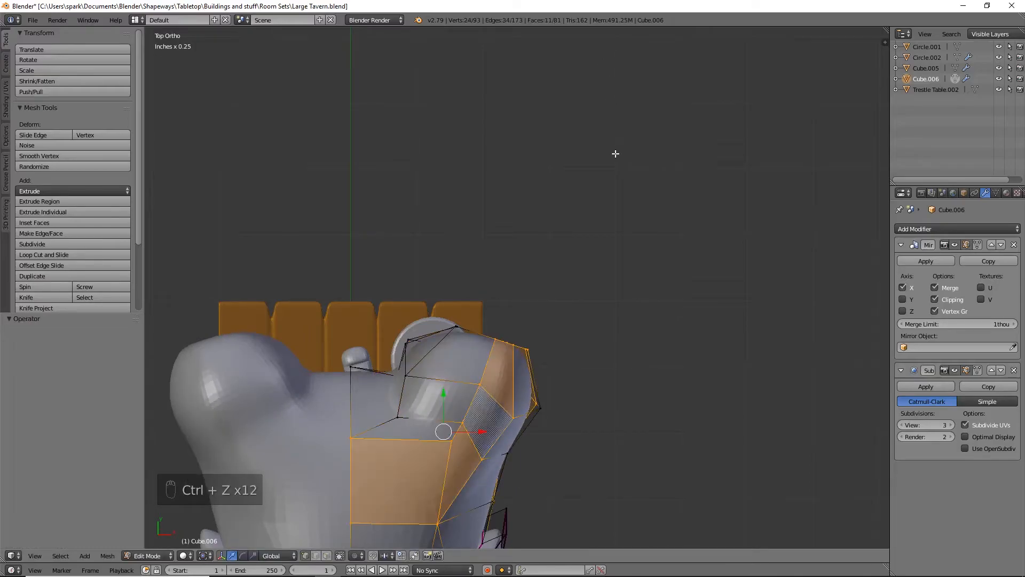
{"action": "key", "text": "ctrl+z"}
{"action": "key", "text": "ctrl+z"}
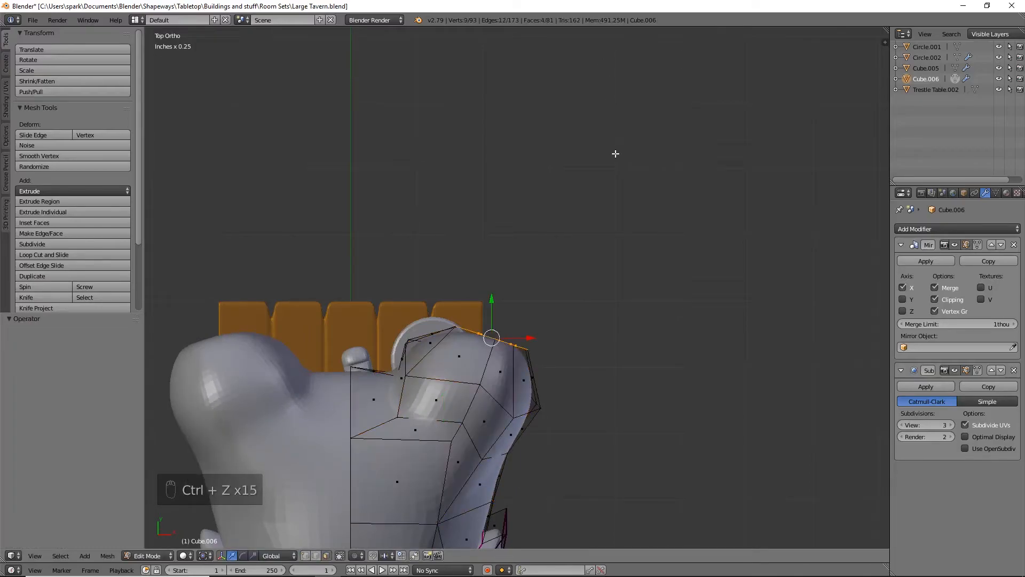
{"action": "key", "text": "ctrl+z"}
{"action": "key", "text": "ctrl+z"}
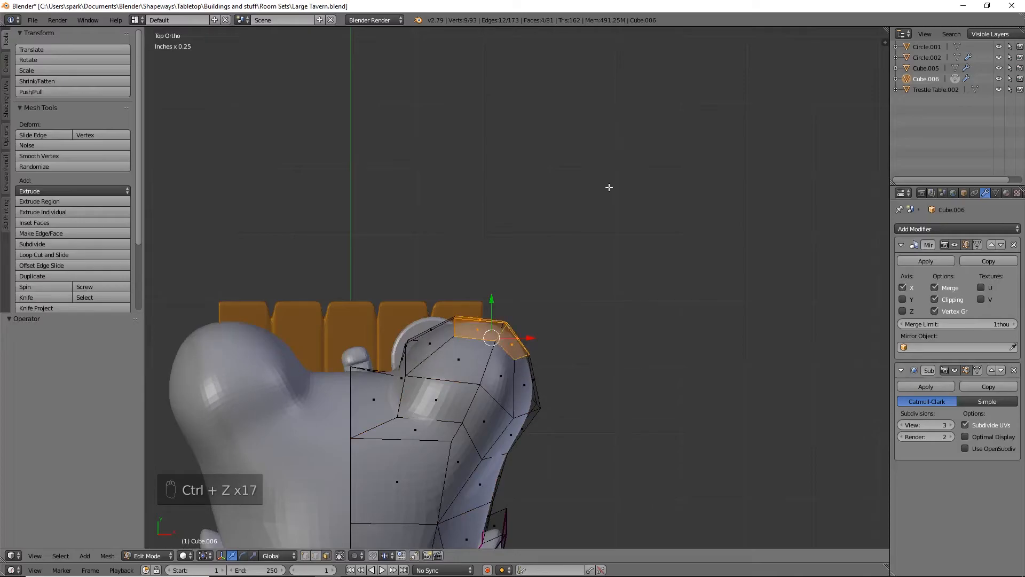
Extrude the limb's end faces in place and scale the new faces uniformly to about 0.59
{"action": "scroll", "coordinate": [587, 198], "scroll_direction": "up", "scroll_amount": 1}
{"action": "scroll", "coordinate": [483, 357], "scroll_direction": "up", "scroll_amount": 4}
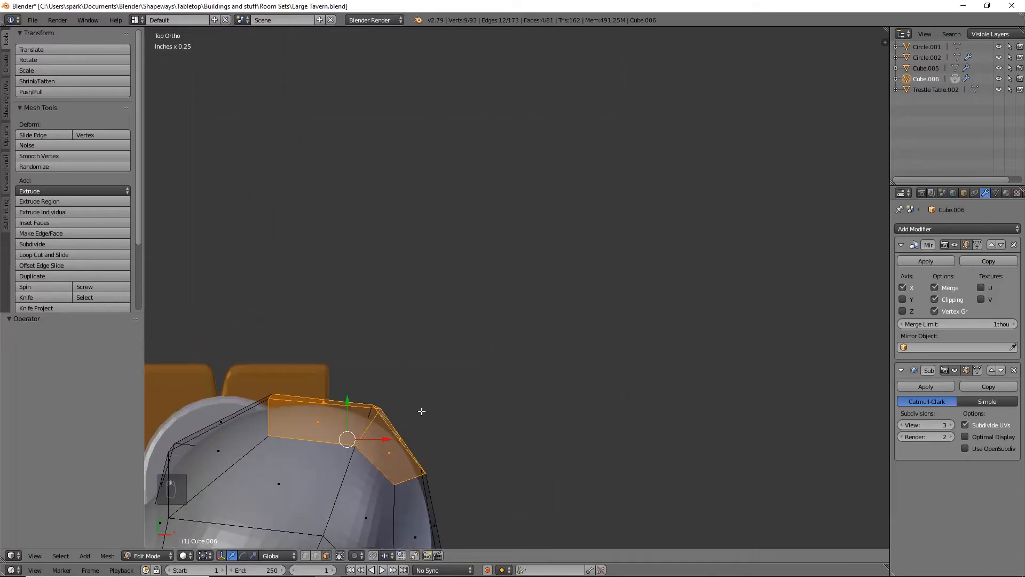
{"action": "middle_click_drag", "start_coordinate": [490, 354], "coordinate": [492, 356], "text": "shift"}
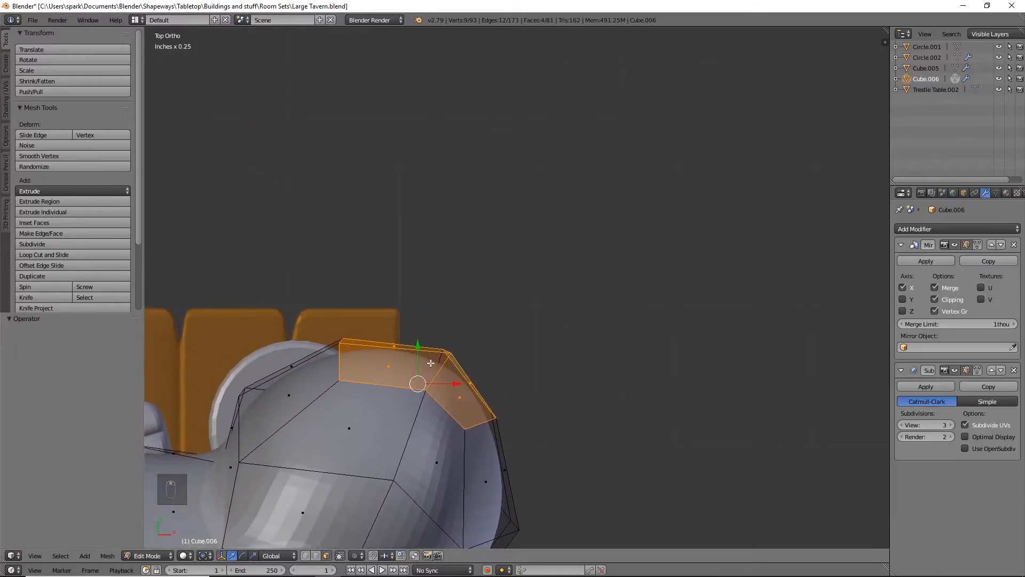
{"action": "key", "text": "e"}
{"action": "right_click", "coordinate": [573, 385]}
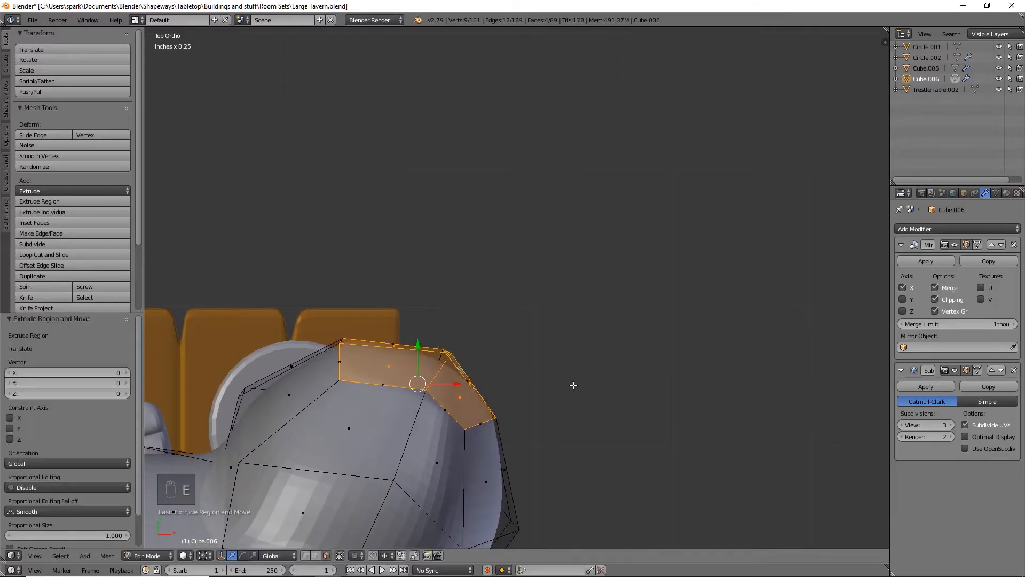
{"action": "key", "text": "s"}
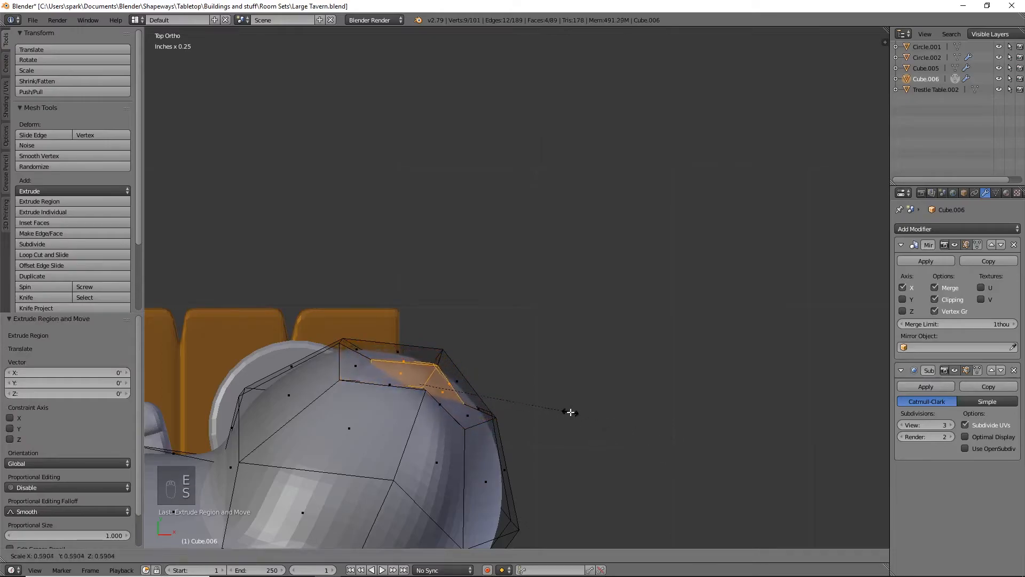
{"action": "left_click", "coordinate": [570, 411]}
Flatten the inset end faces along Y with a scale of 0 and rotate them 24 degrees
{"action": "key", "text": "s"}
{"action": "key", "text": "y"}
{"action": "key", "text": "0"}
{"action": "key", "text": "Return"}
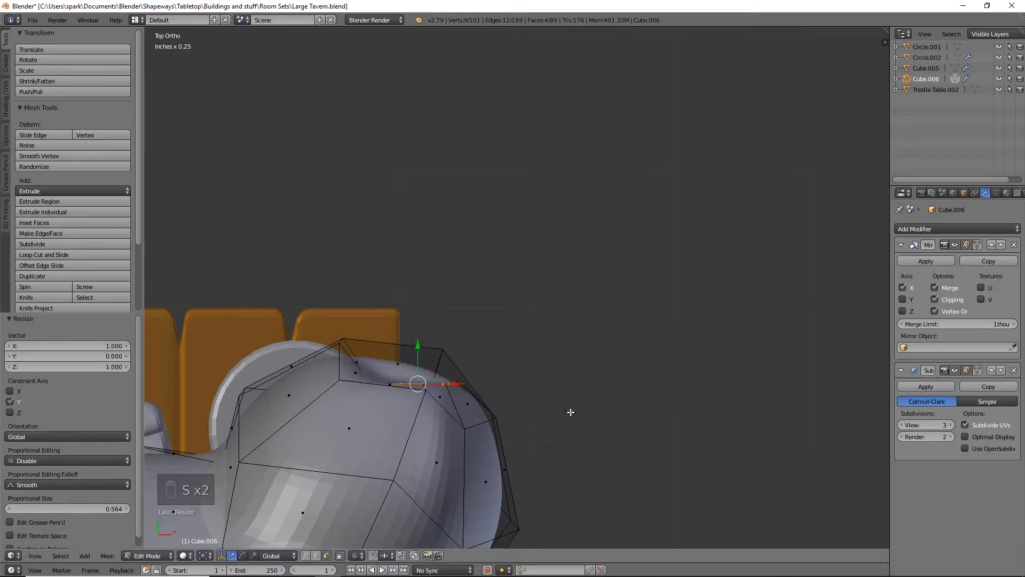
{"action": "key", "text": "r"}
{"action": "left_click", "coordinate": [606, 491]}
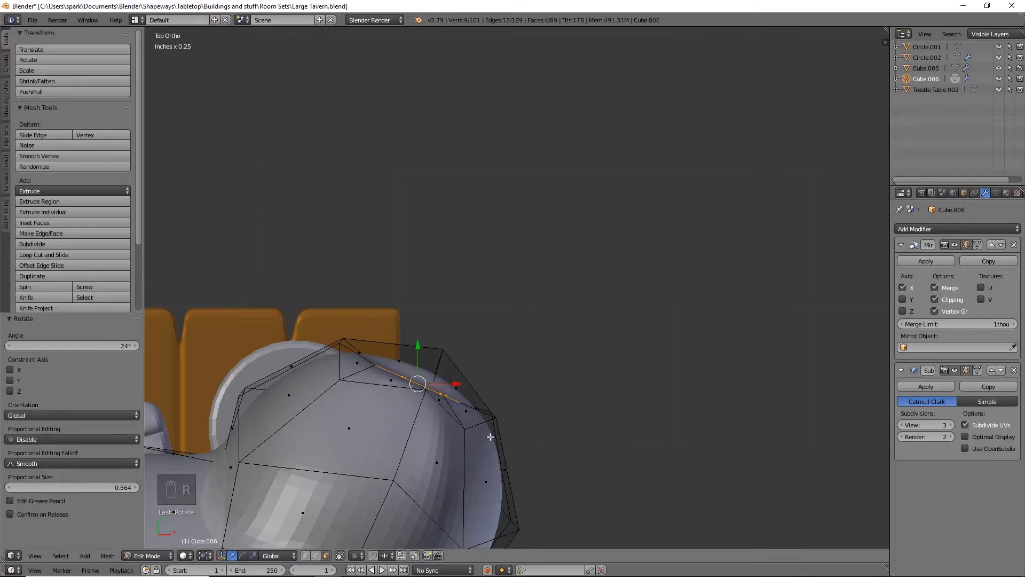
Move the flattened end faces -13.7 thou along Z
{"action": "middle_click_drag", "start_coordinate": [462, 405], "coordinate": [385, 324]}
{"action": "left_click_drag", "start_coordinate": [455, 308], "coordinate": [498, 361]}
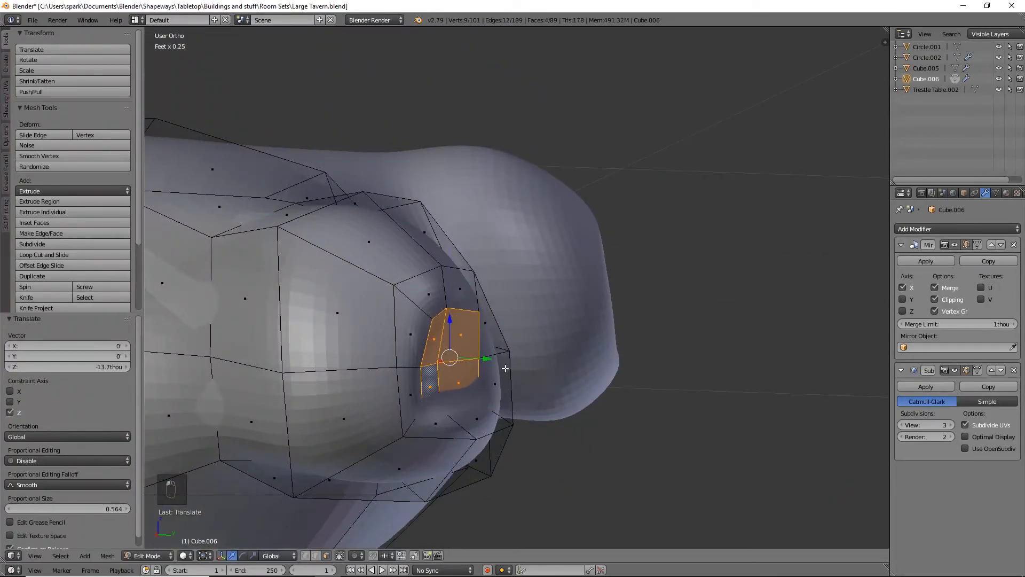
{"action": "middle_click_drag", "start_coordinate": [500, 380], "coordinate": [491, 442]}
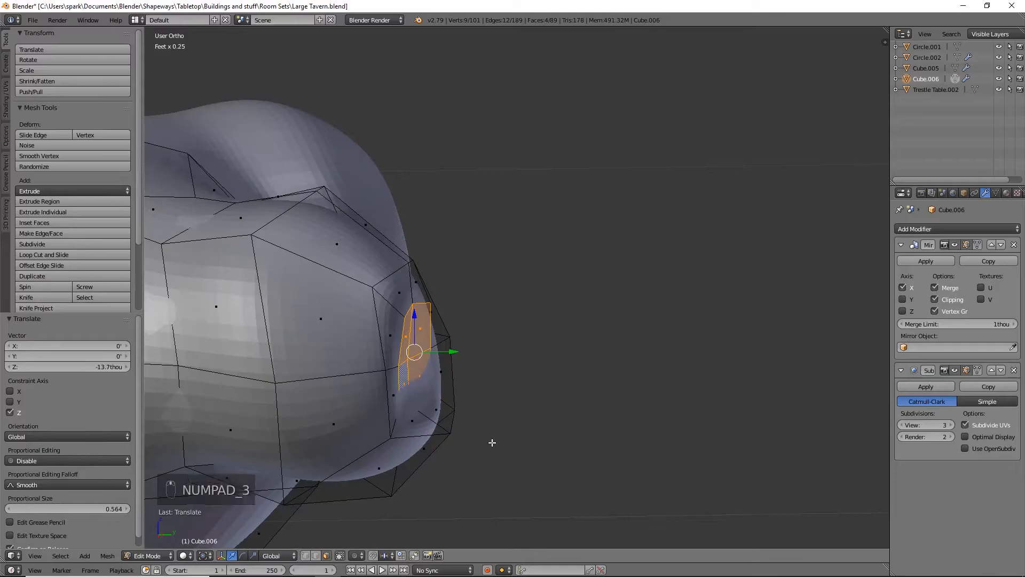
Extrude the flattened faces and move them about 88.6 thou in X and 220 thou in Y in the top view
{"action": "key", "text": "KP_3"}
{"action": "key", "text": "e"}
{"action": "key", "text": "KP_7"}
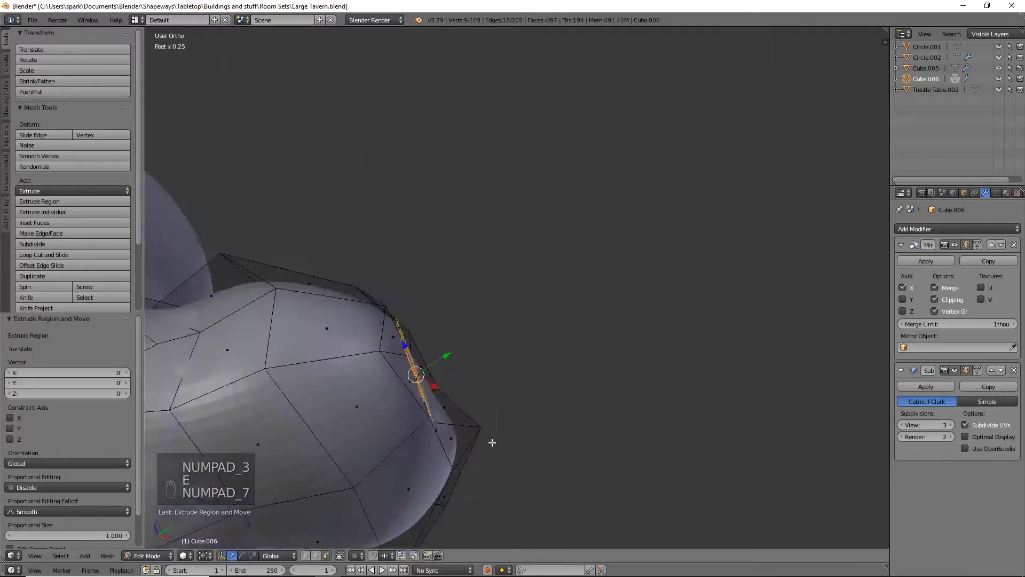
{"action": "key", "text": "g"}
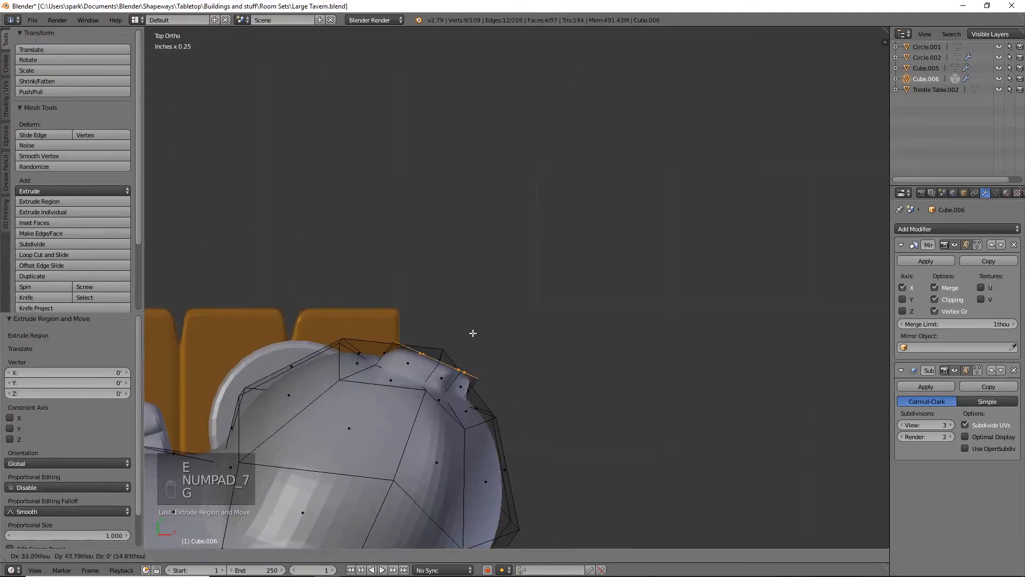
{"action": "left_click", "coordinate": [502, 241]}
Crease the edge loop at the base of the new extrusion with a factor of 1
{"action": "left_click", "coordinate": [314, 556]}
{"action": "right_click", "coordinate": [395, 373], "text": "alt"}
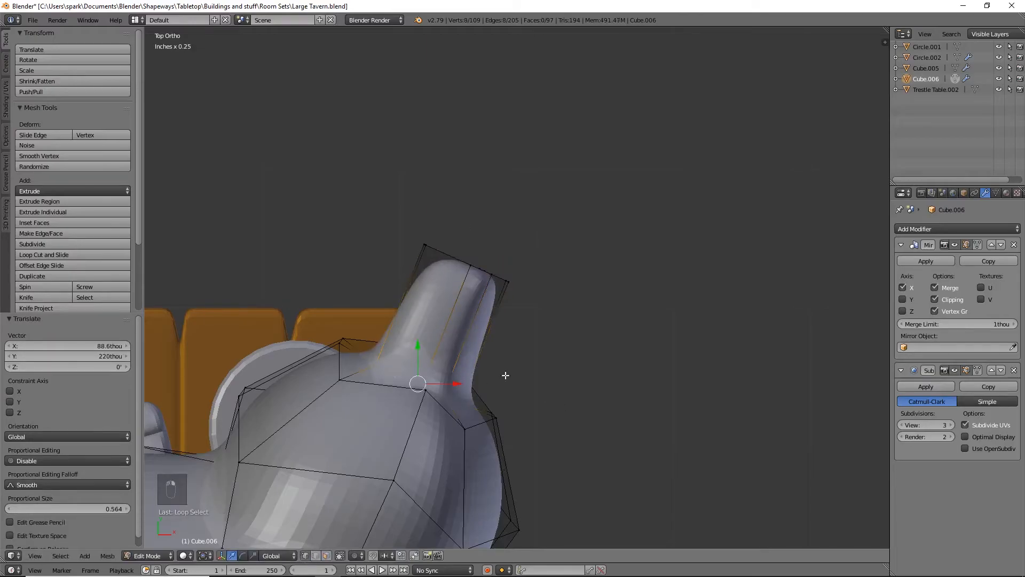
{"action": "key", "text": "shift+e"}
{"action": "left_click", "coordinate": [701, 311]}
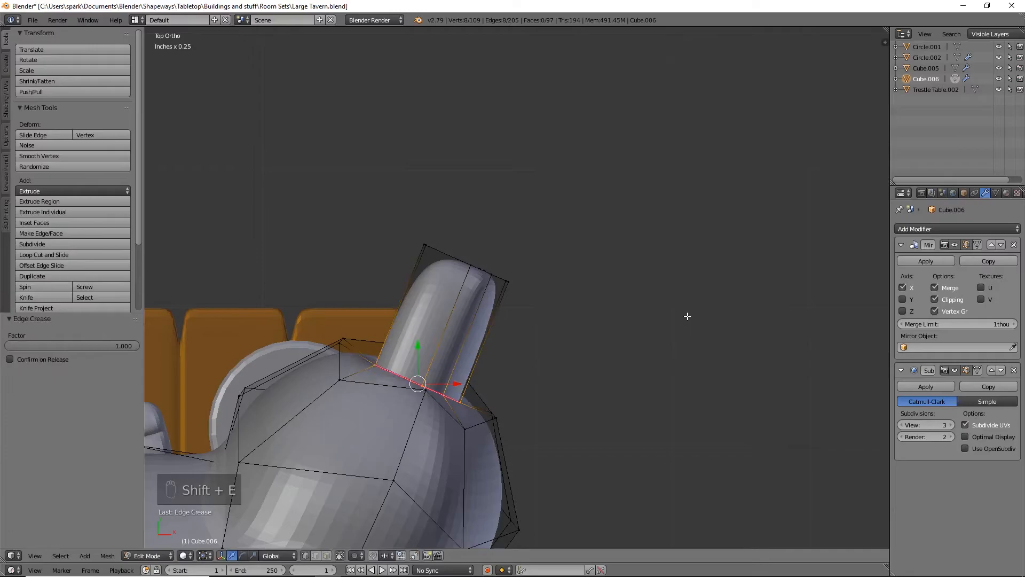
Select the extrusion's end faces, extrude them in place and scale them uniformly to about 1.83 to form a flare
{"action": "key", "text": "a"}
{"action": "key", "text": "z"}
{"action": "key", "text": "b"}
{"action": "left_click_drag", "start_coordinate": [371, 166], "coordinate": [586, 316]}
{"action": "key", "text": "e"}
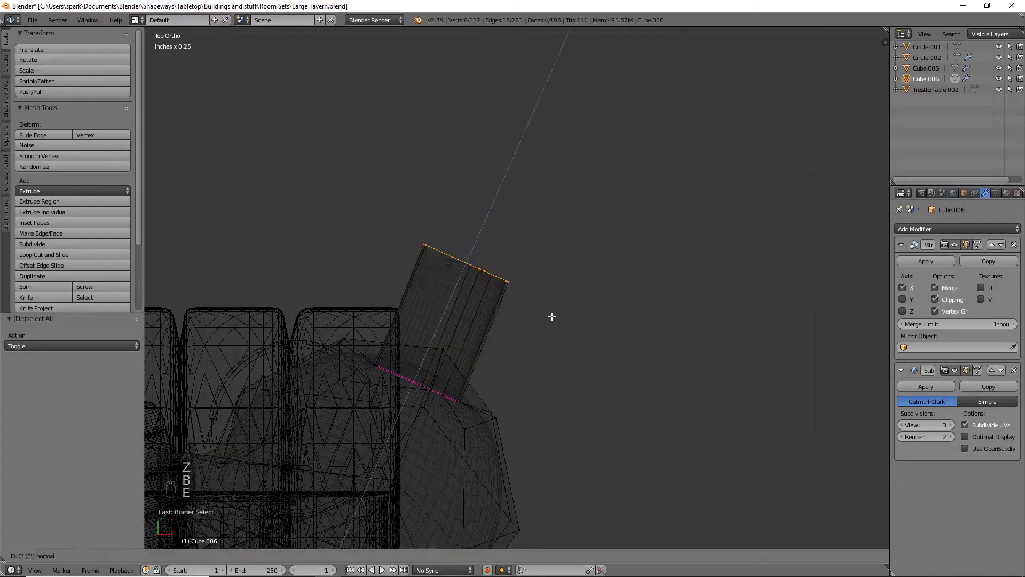
{"action": "right_click", "coordinate": [552, 316]}
{"action": "key", "text": "s"}
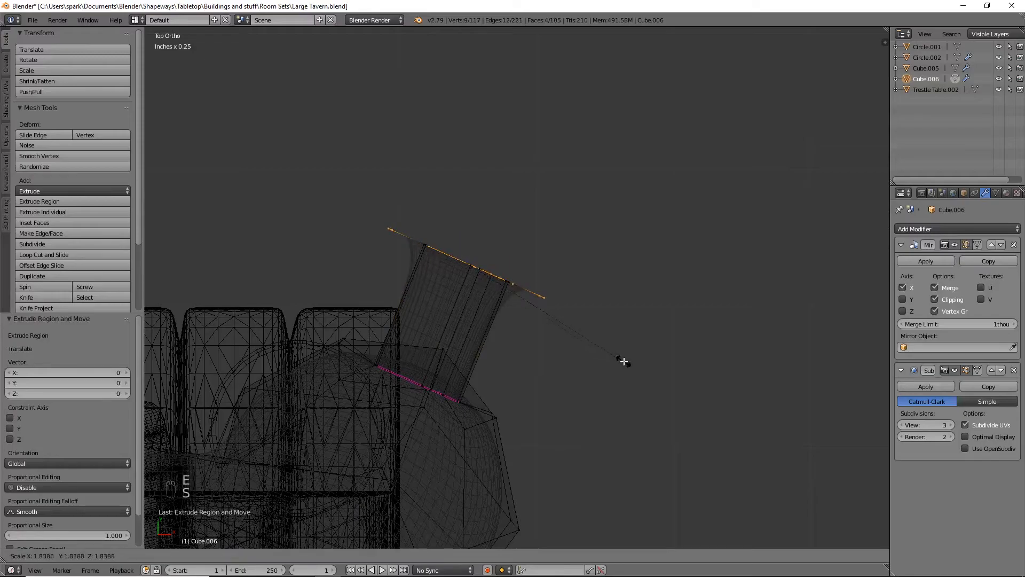
{"action": "left_click", "coordinate": [622, 360]}
{"action": "key", "text": "z"}
Reposition the flared end's centre vertex, moving it -31.1 thou in X, slightly in Y and a further -14.6 thou in X
{"action": "mouse_move", "coordinate": [610, 392]}
{"action": "middle_mouse_down"}
{"action": "mouse_move", "coordinate": [635, 403]}
{"action": "mouse_move", "coordinate": [542, 333]}
{"action": "mouse_move", "coordinate": [460, 295]}
{"action": "mouse_move", "coordinate": [435, 297]}
{"action": "middle_mouse_up"}
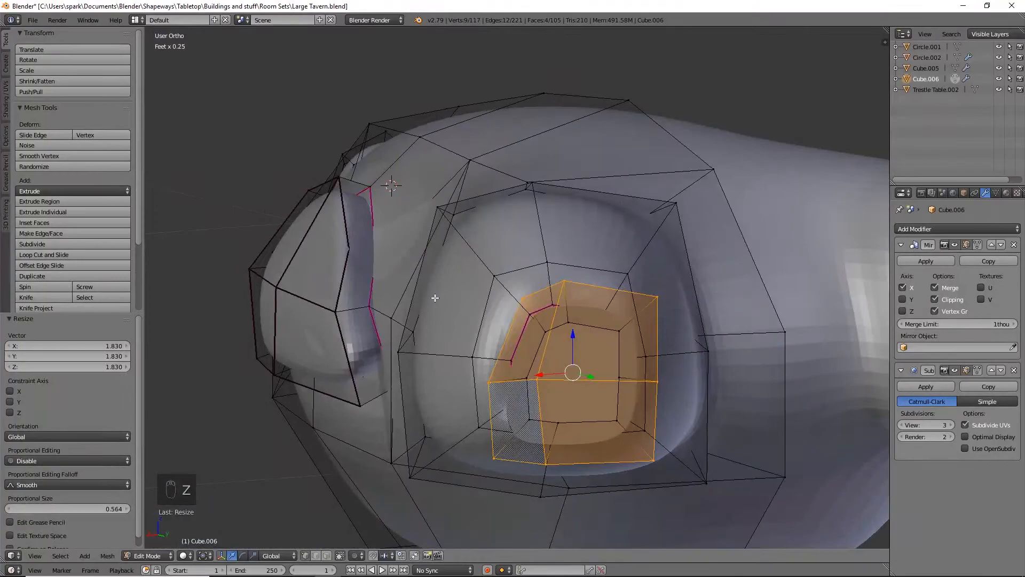
{"action": "key", "text": "ctrl+KP_1"}
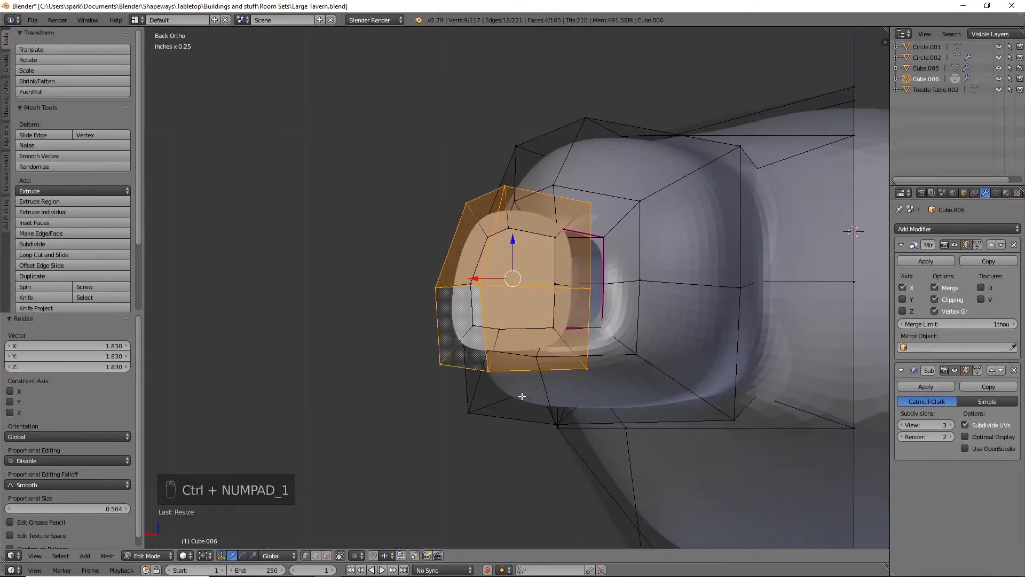
{"action": "right_click", "coordinate": [466, 297]}
{"action": "left_click_drag", "start_coordinate": [450, 282], "coordinate": [462, 292]}
{"action": "left_click", "coordinate": [463, 292]}
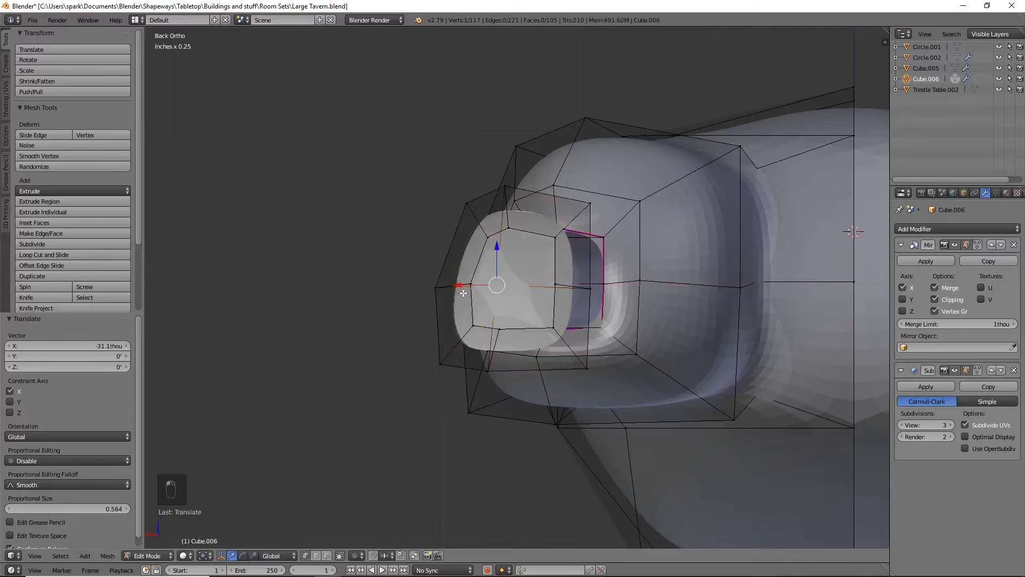
{"action": "key", "text": "KP_7"}
{"action": "left_click_drag", "start_coordinate": [510, 299], "coordinate": [511, 289]}
{"action": "left_click_drag", "start_coordinate": [547, 328], "coordinate": [538, 323]}
Select the flared end's faces on the rear limb and move them 12.7 thou in X and 25.3 thou in Y in the top view
{"action": "middle_click_drag", "start_coordinate": [547, 351], "coordinate": [432, 260]}
{"action": "right_click", "coordinate": [474, 189], "text": "alt"}
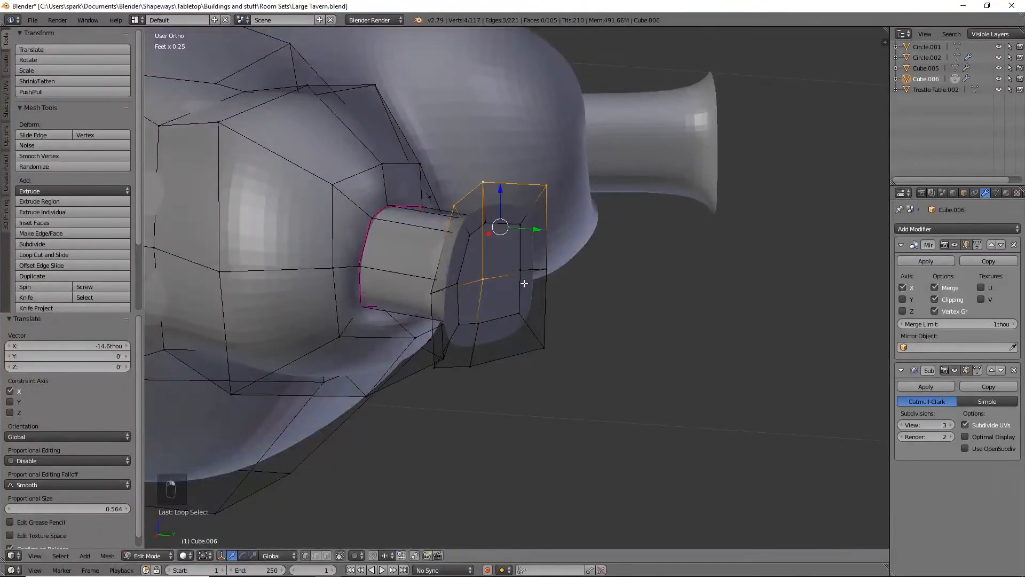
{"action": "right_click", "coordinate": [552, 268], "text": "shift"}
{"action": "right_click", "coordinate": [433, 291], "text": "shift"}
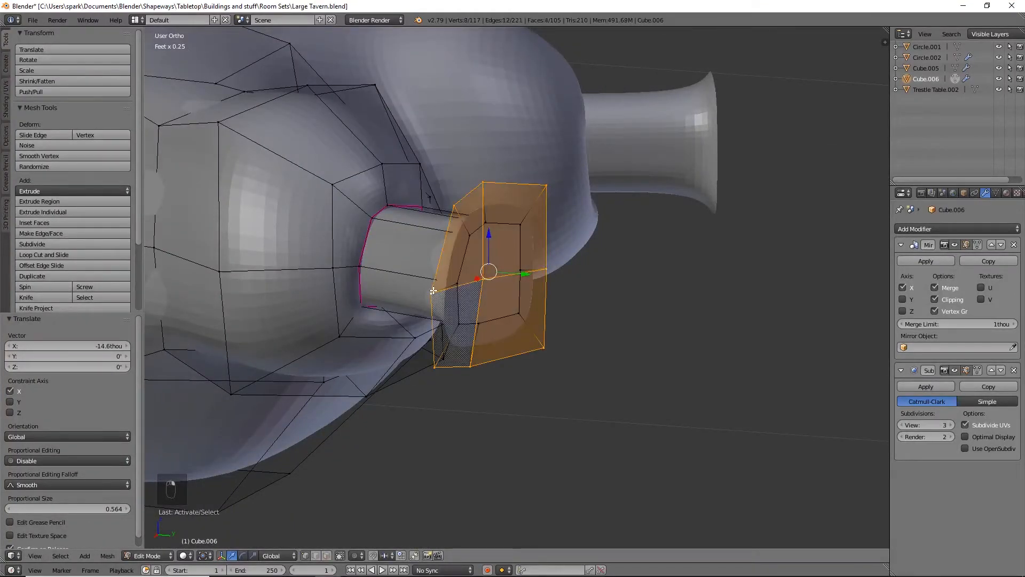
{"action": "key", "text": "KP_7"}
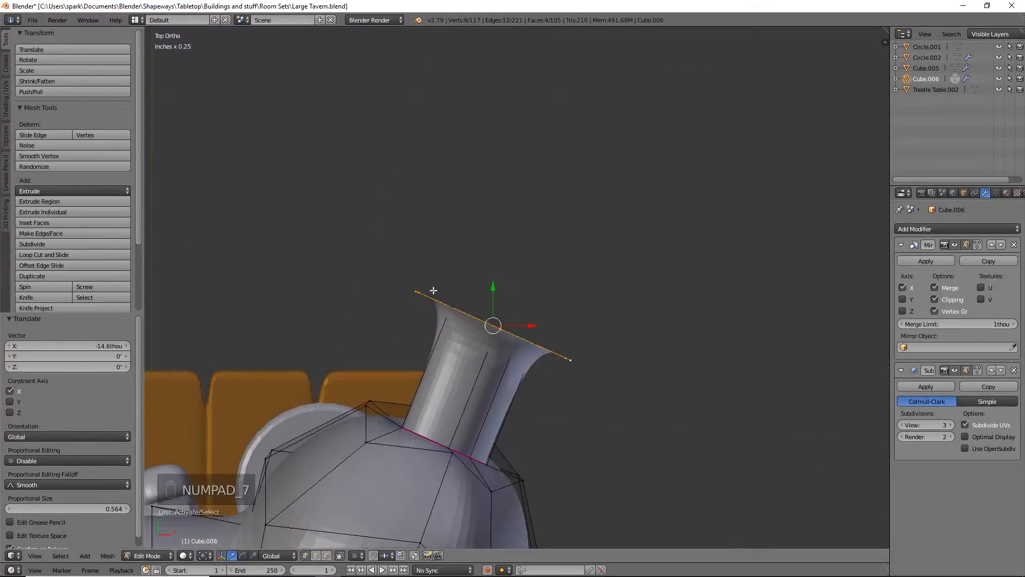
{"action": "key", "text": "g"}
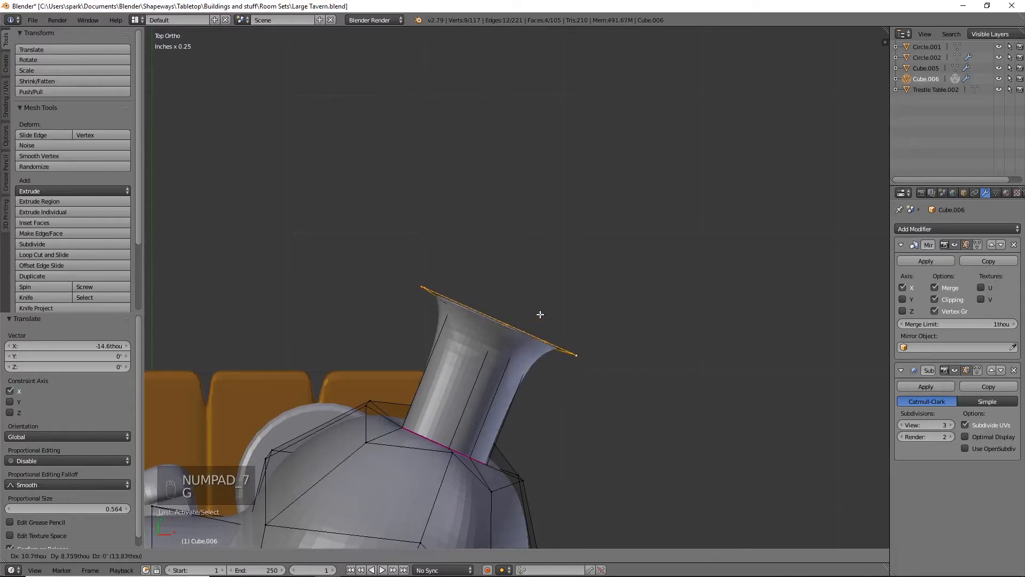
{"action": "left_click", "coordinate": [541, 305]}
Extrude the two outer end faces of the flare and move them 54.5 thou in X and 73 thou in Y to form a knob
{"action": "middle_click_drag", "start_coordinate": [542, 305], "coordinate": [478, 283]}
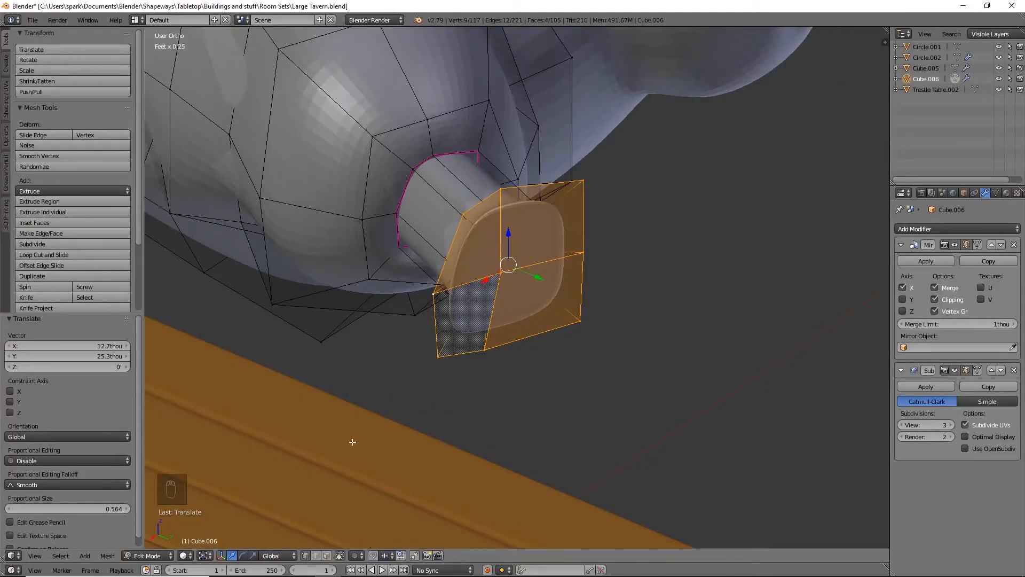
{"action": "left_click", "coordinate": [326, 555]}
{"action": "right_click", "coordinate": [462, 260]}
{"action": "right_click", "coordinate": [468, 313], "text": "shift"}
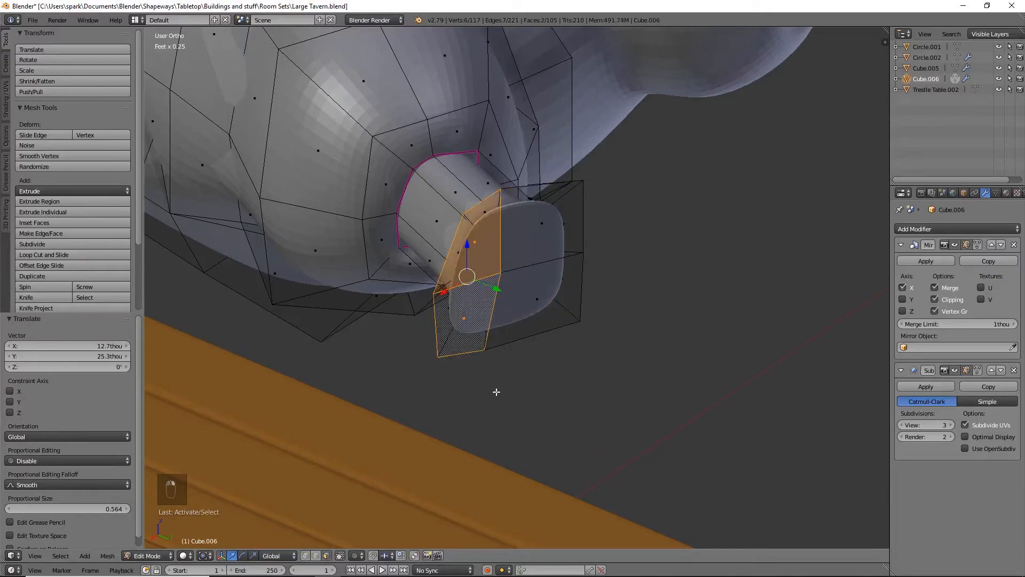
{"action": "key", "text": "KP_7"}
{"action": "middle_click_drag", "start_coordinate": [527, 377], "coordinate": [398, 391]}
{"action": "key", "text": "ctrl+KP_1"}
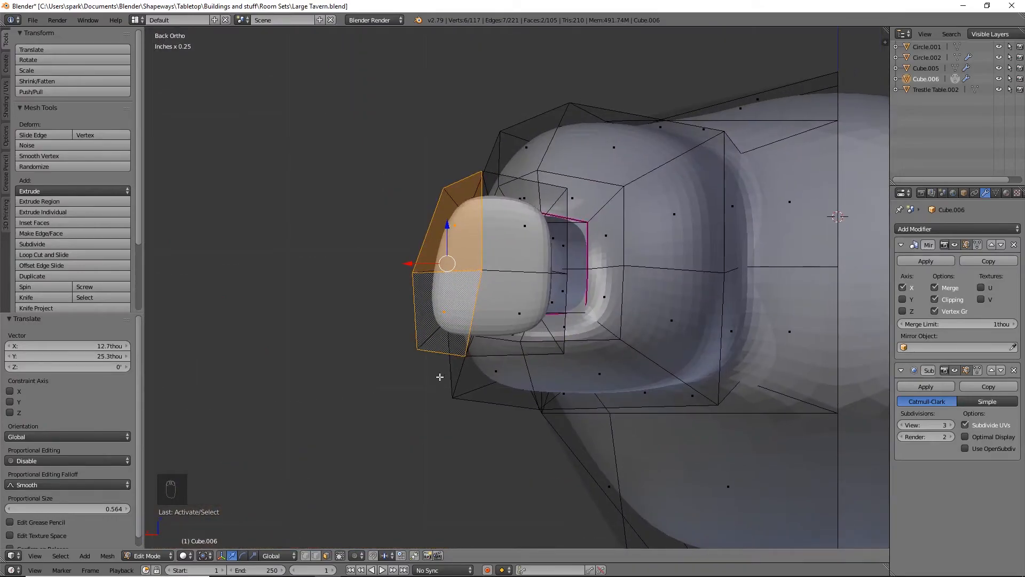
{"action": "key", "text": "KP_7"}
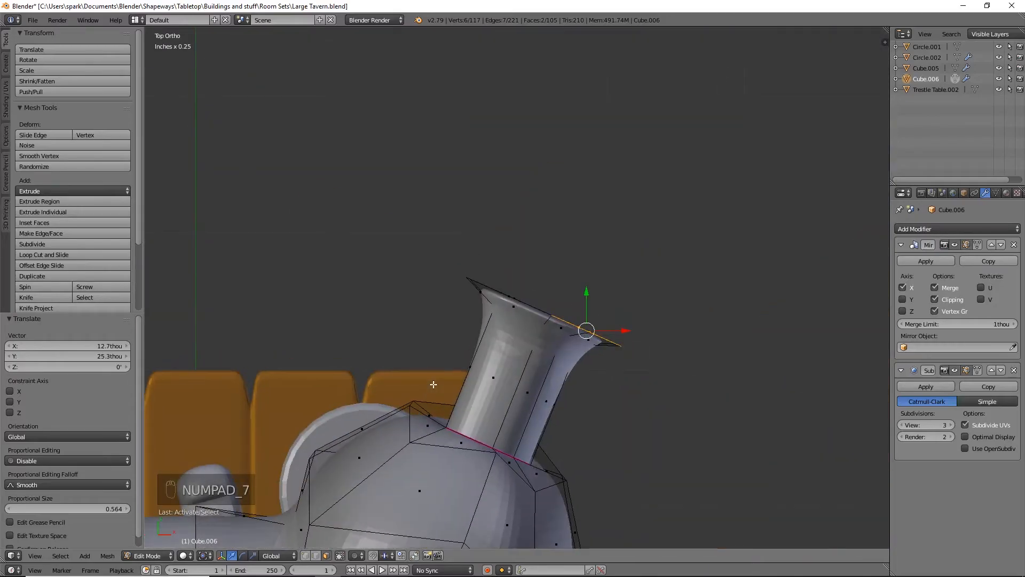
{"action": "key", "text": "e"}
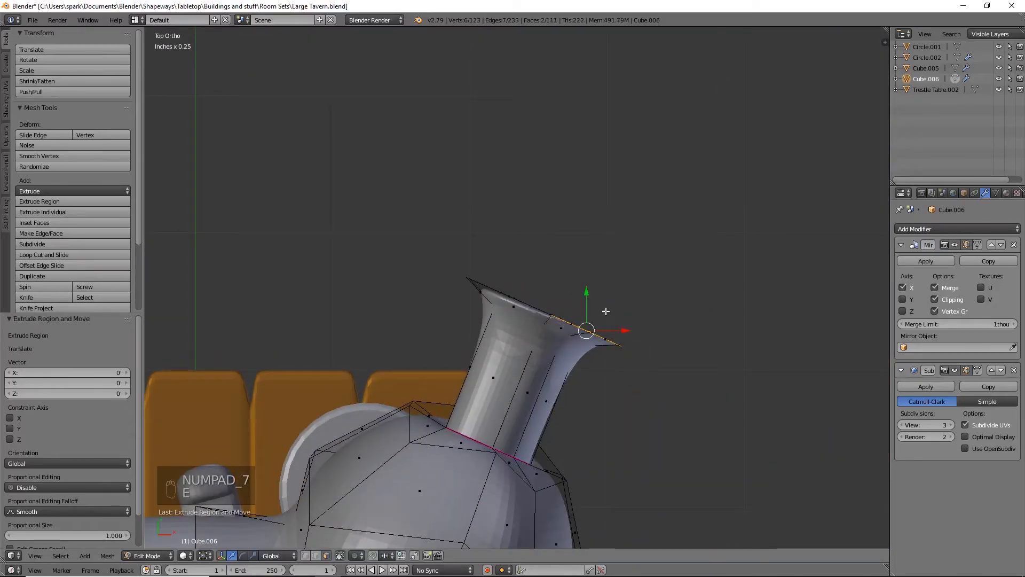
{"action": "key", "text": "g"}
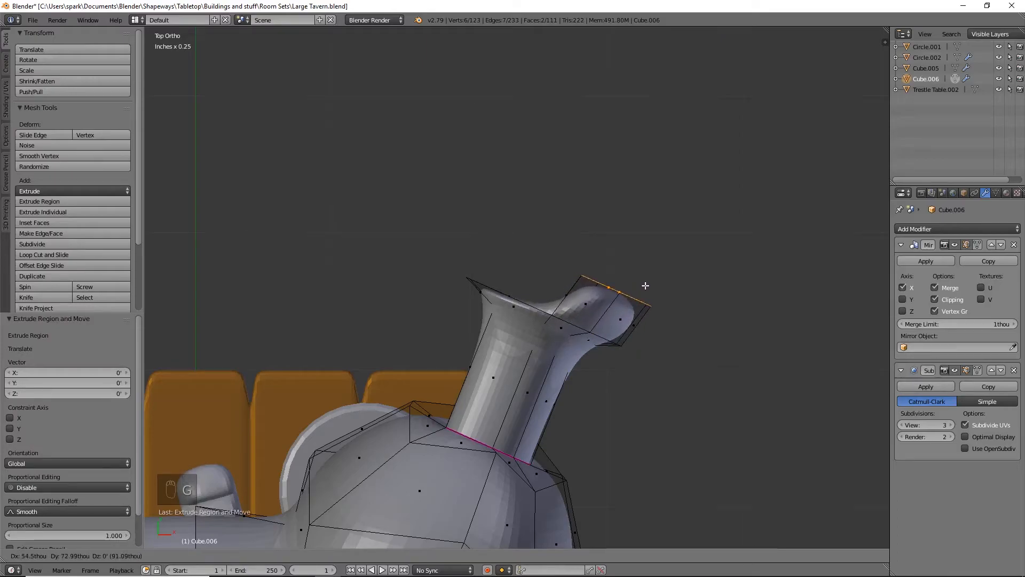
{"action": "left_click", "coordinate": [645, 285]}
Extrude the two inner end faces of the flare and move them 15.6 thou in X and 118 thou in Y to form a second knob
{"action": "middle_click_drag", "start_coordinate": [533, 308], "coordinate": [569, 307]}
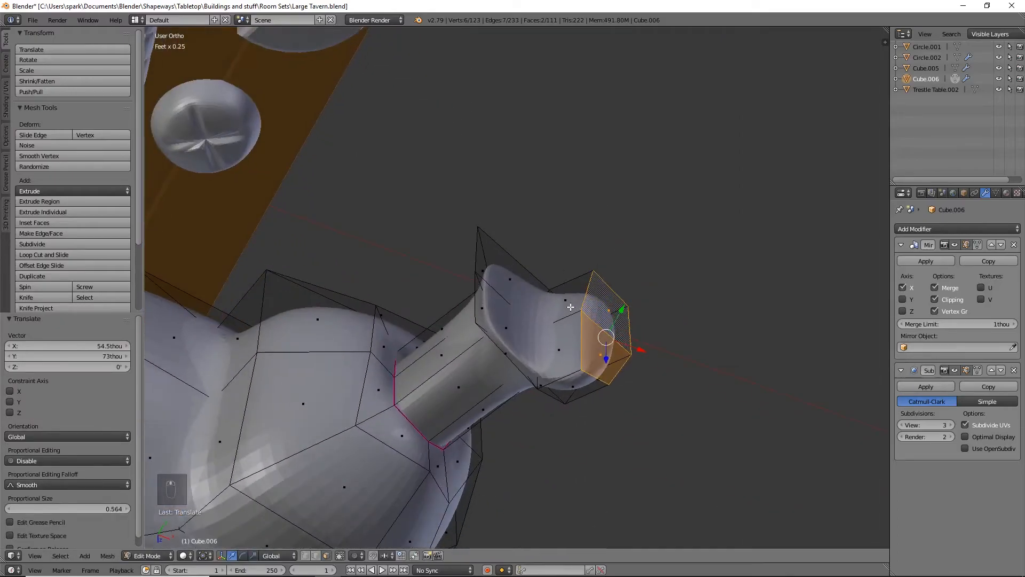
{"action": "right_click", "coordinate": [516, 318]}
{"action": "key", "text": "KP_7"}
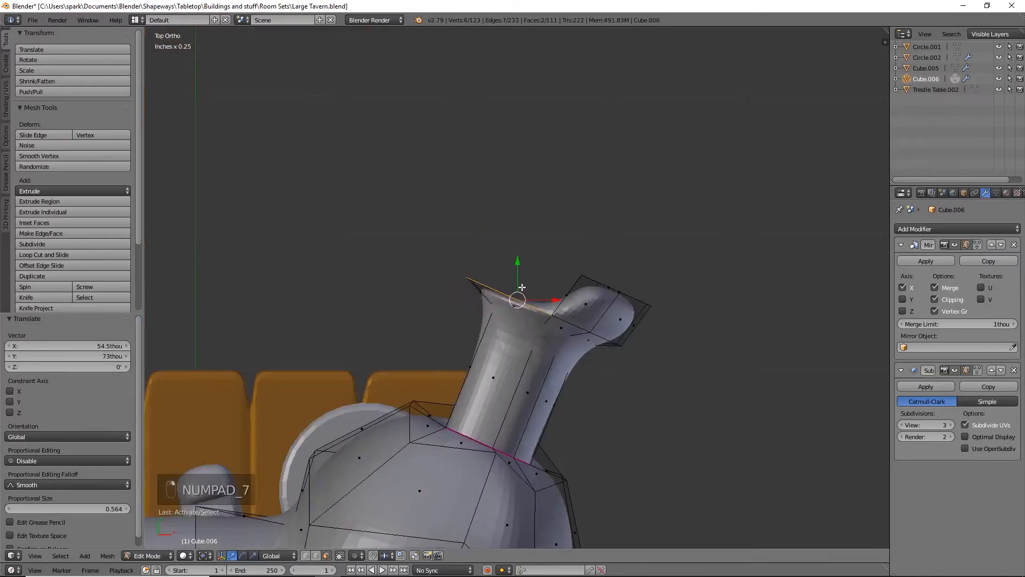
{"action": "key", "text": "e"}
{"action": "right_click", "coordinate": [522, 288]}
{"action": "key", "text": "g"}
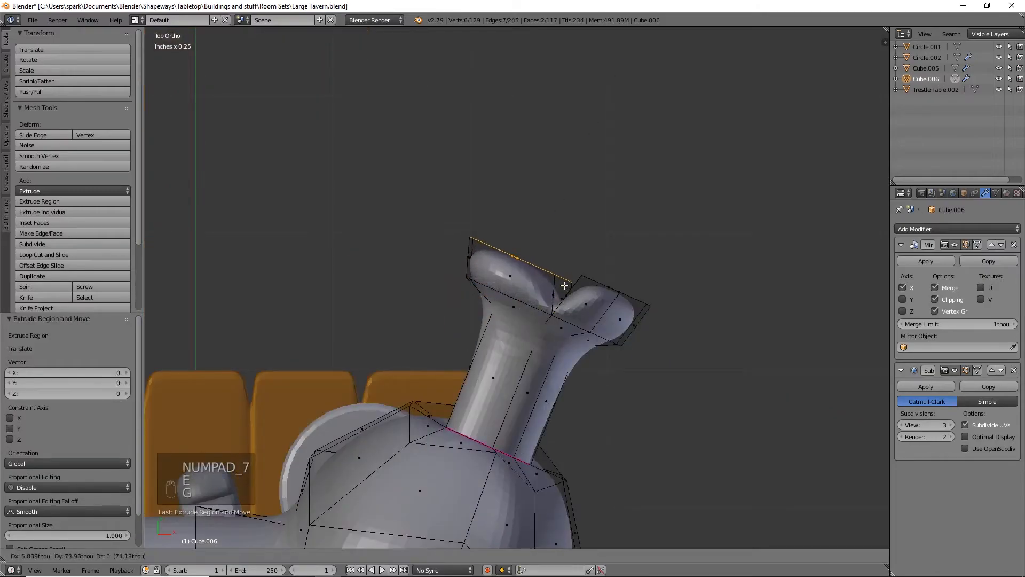
{"action": "left_click", "coordinate": [569, 262]}
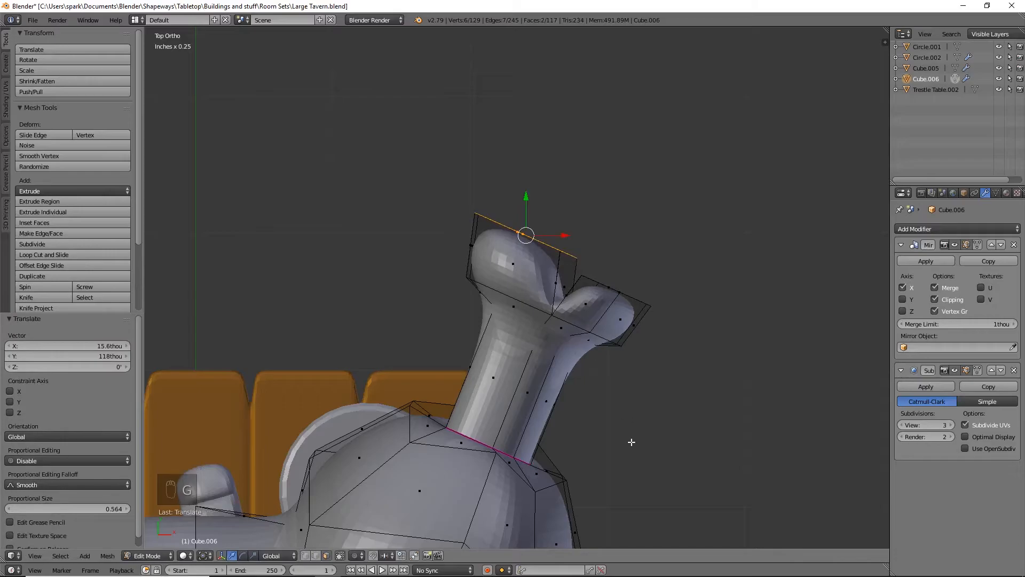
Select the outer knob's two side faces, move them 13.6 thou in X and -3.89 thou in Y, and scale them uniformly to 1.363
{"action": "middle_click_drag", "start_coordinate": [647, 366], "coordinate": [582, 380]}
{"action": "right_click", "coordinate": [580, 381]}
{"action": "right_click", "coordinate": [580, 382], "text": "shift"}
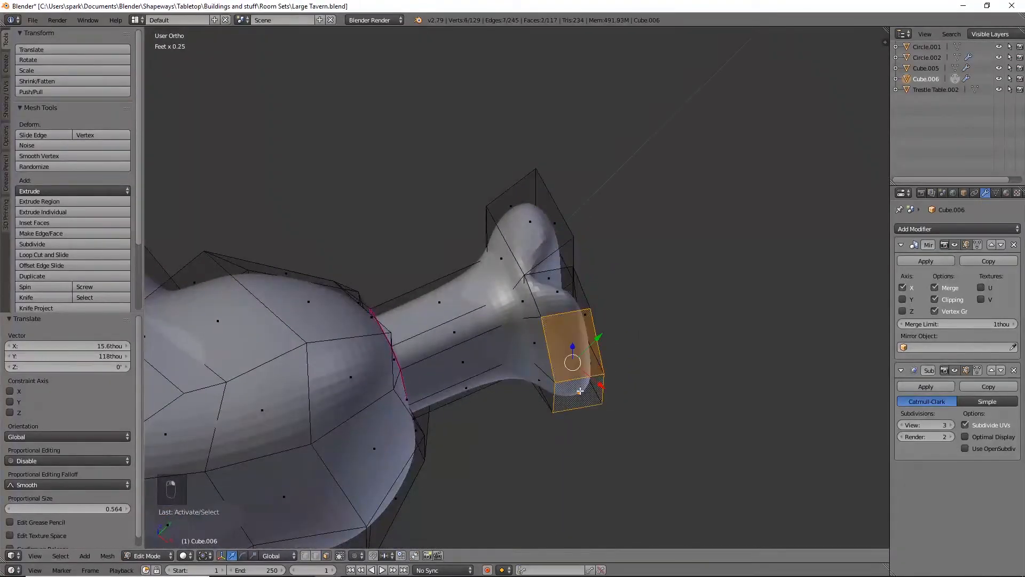
{"action": "key", "text": "KP_7"}
{"action": "key", "text": "g"}
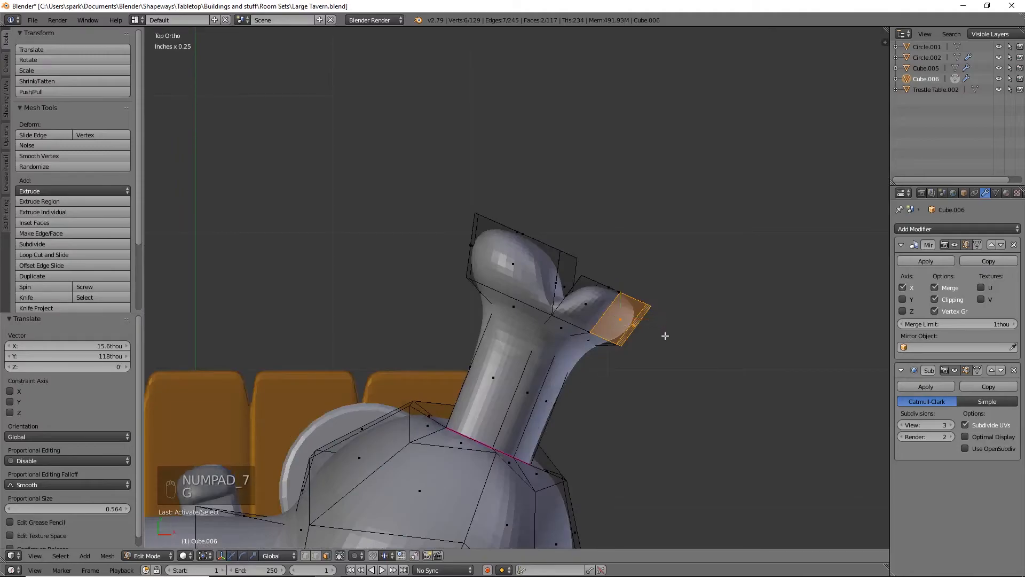
{"action": "left_click", "coordinate": [672, 338]}
{"action": "key", "text": "s"}
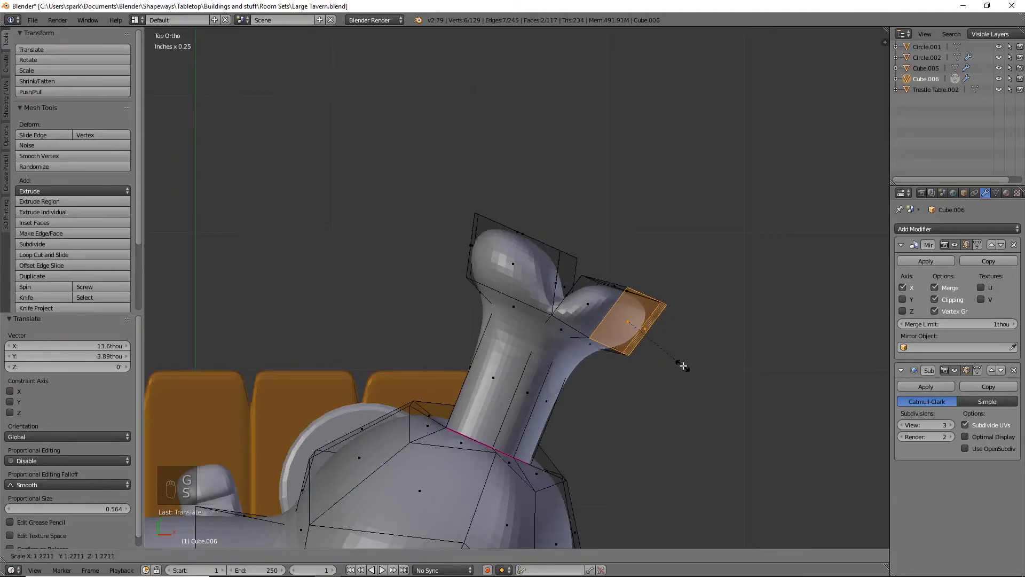
{"action": "left_click", "coordinate": [688, 368]}
Scale the outer knob's side faces to 1.518 along Y
{"action": "middle_click_drag", "start_coordinate": [687, 368], "coordinate": [565, 343]}
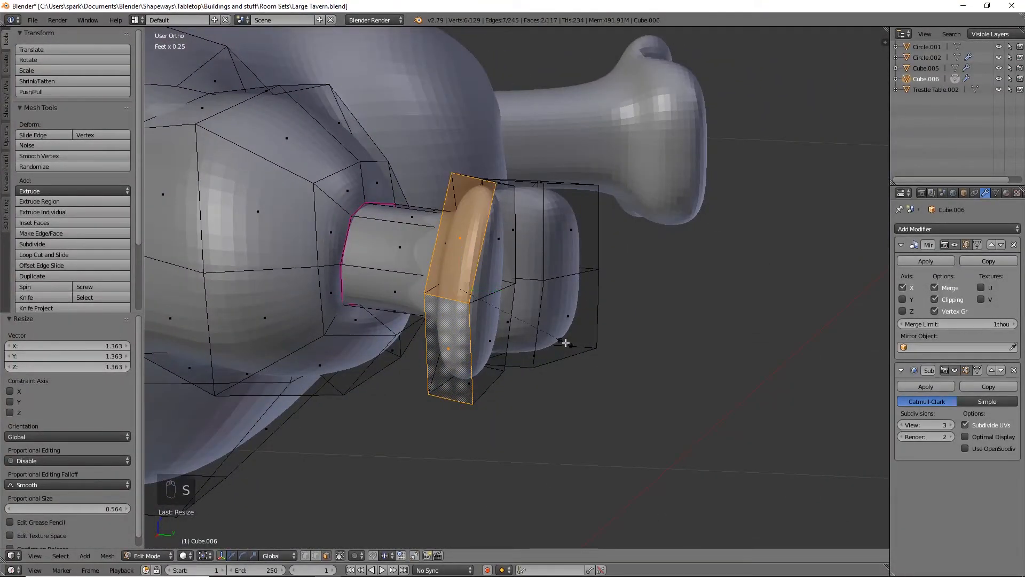
{"action": "key", "text": "s"}
{"action": "key", "text": "y"}
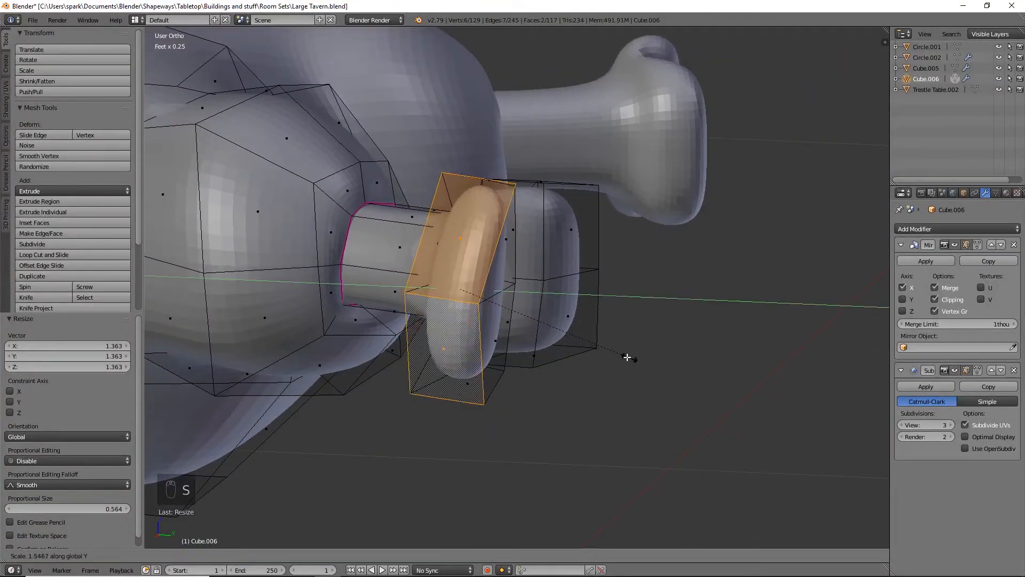
{"action": "left_click", "coordinate": [628, 357]}
Select the two vertices of the outer knob's middle side edge and move them 53.1 thou in Y
{"action": "mouse_move", "coordinate": [550, 393]}
{"action": "middle_mouse_down"}
{"action": "mouse_move", "coordinate": [584, 380]}
{"action": "mouse_move", "coordinate": [556, 378]}
{"action": "middle_mouse_up"}
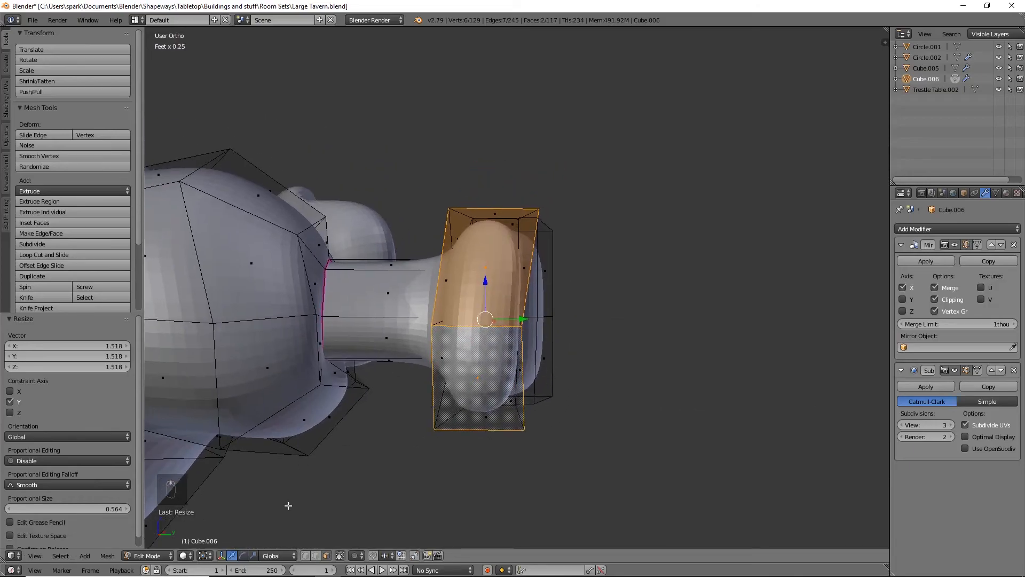
{"action": "left_click", "coordinate": [316, 556]}
{"action": "left_click", "coordinate": [522, 326]}
{"action": "middle_click_drag", "start_coordinate": [521, 326], "coordinate": [531, 379]}
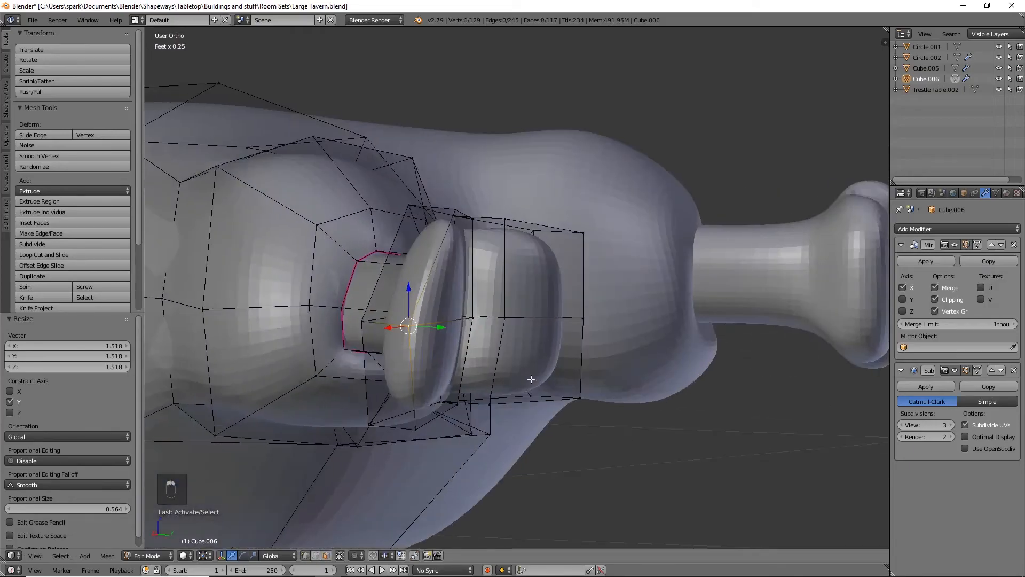
{"action": "right_click", "coordinate": [468, 320], "text": "shift"}
{"action": "middle_click_drag", "start_coordinate": [467, 320], "coordinate": [510, 381]}
{"action": "left_click_drag", "start_coordinate": [518, 376], "coordinate": [543, 389]}
Move the upper vertex by the cleft between the knobs -12.1, 17.4 and -29.2 thou in X, Y and Z, and the middle one 13.9 thou in X
{"action": "middle_click_drag", "start_coordinate": [543, 389], "coordinate": [486, 345]}
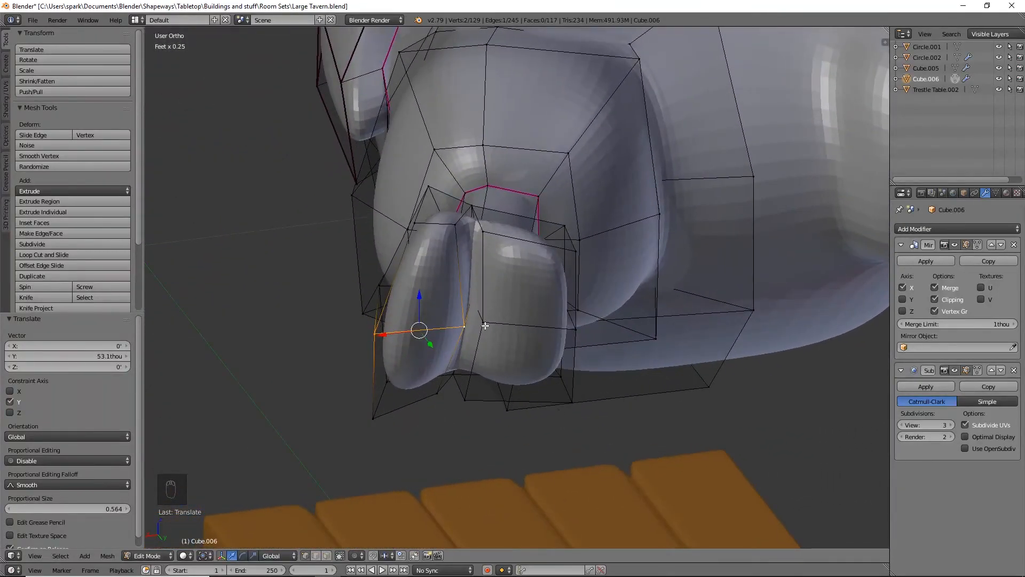
{"action": "scroll", "coordinate": [484, 325], "scroll_direction": "down", "scroll_amount": 2}
{"action": "right_click", "coordinate": [482, 251]}
{"action": "key", "text": "g"}
{"action": "left_click", "coordinate": [505, 293]}
{"action": "right_click", "coordinate": [499, 308]}
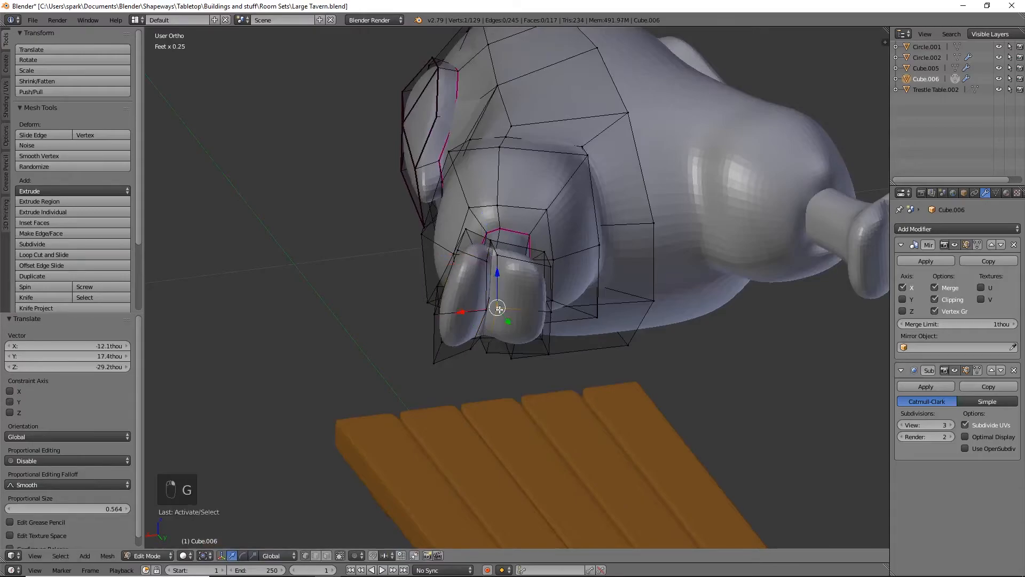
{"action": "left_click_drag", "start_coordinate": [465, 315], "coordinate": [461, 316]}
Narrow the inner knob by scaling its lower pair of end vertices to about 0.8 and scaling down its upper pair
{"action": "right_click", "coordinate": [494, 355]}
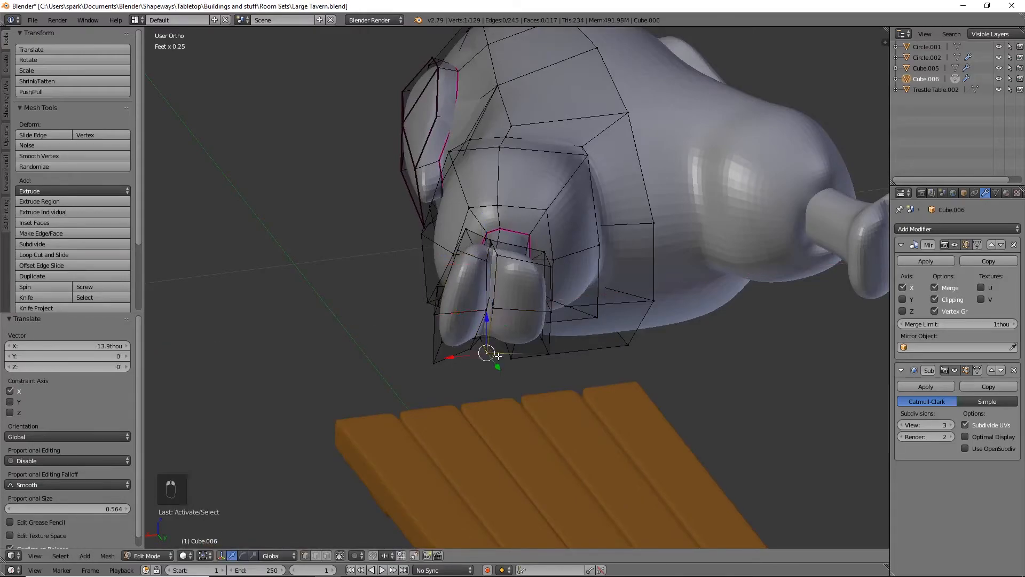
{"action": "right_click", "coordinate": [552, 354], "text": "shift"}
{"action": "key", "text": "s"}
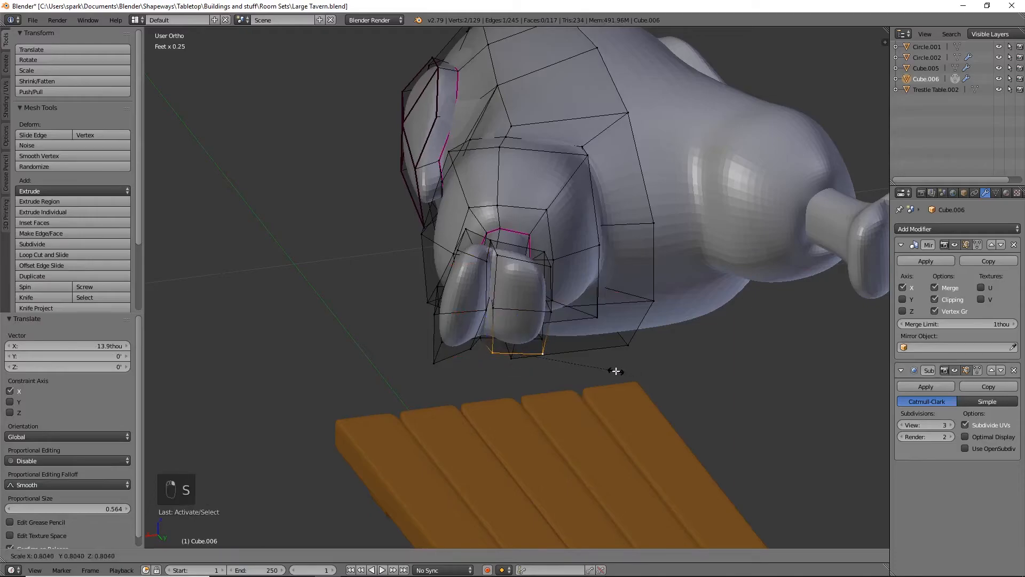
{"action": "left_click", "coordinate": [612, 370]}
{"action": "right_click", "coordinate": [545, 265]}
{"action": "right_click", "coordinate": [501, 256], "text": "shift"}
{"action": "key", "text": "s"}
{"action": "left_click", "coordinate": [600, 301]}
{"action": "right_click", "coordinate": [552, 261]}
Show the mesh as wireframe in the right view and box-select all vertices of the rear limb in Edit Mode
{"action": "mouse_move", "coordinate": [508, 400]}
{"action": "middle_mouse_down"}
{"action": "mouse_move", "coordinate": [639, 384]}
{"action": "mouse_move", "coordinate": [507, 371]}
{"action": "mouse_move", "coordinate": [517, 398]}
{"action": "mouse_move", "coordinate": [528, 382]}
{"action": "mouse_move", "coordinate": [496, 395]}
{"action": "middle_mouse_up"}
{"action": "scroll", "coordinate": [507, 370], "scroll_direction": "down", "scroll_amount": 4}
{"action": "key", "text": "Tab"}
{"action": "key", "text": "KP_3"}
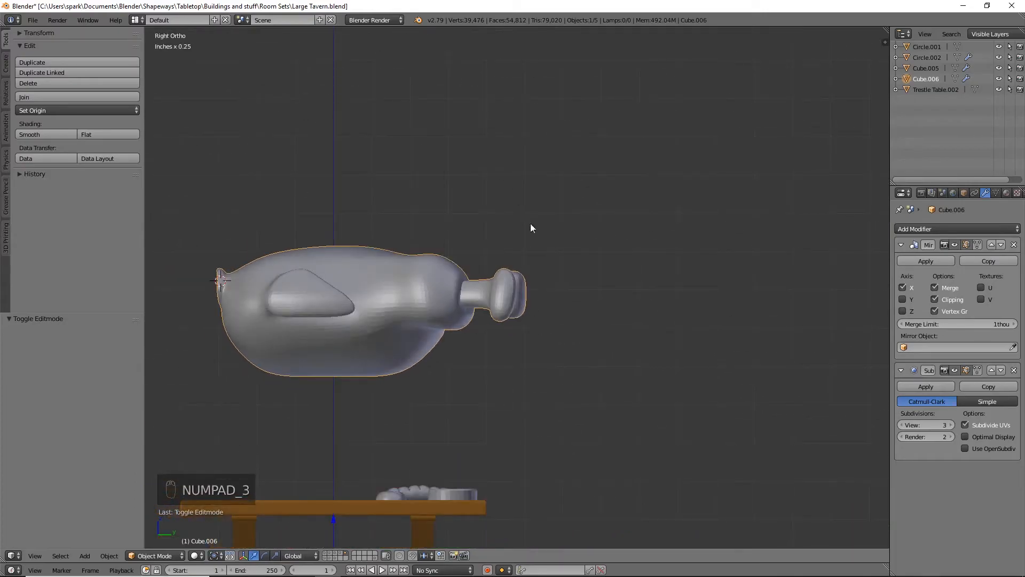
{"action": "key", "text": "Tab"}
{"action": "scroll", "coordinate": [503, 359], "scroll_direction": "up", "scroll_amount": 5}
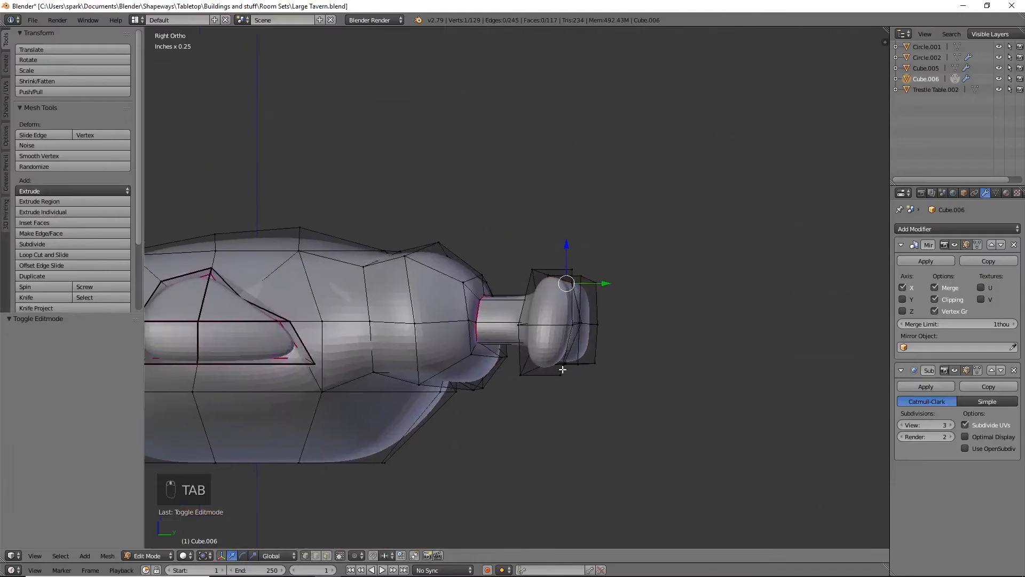
{"action": "key", "text": "z"}
{"action": "key", "text": "b"}
{"action": "left_click_drag", "start_coordinate": [395, 186], "coordinate": [659, 447]}
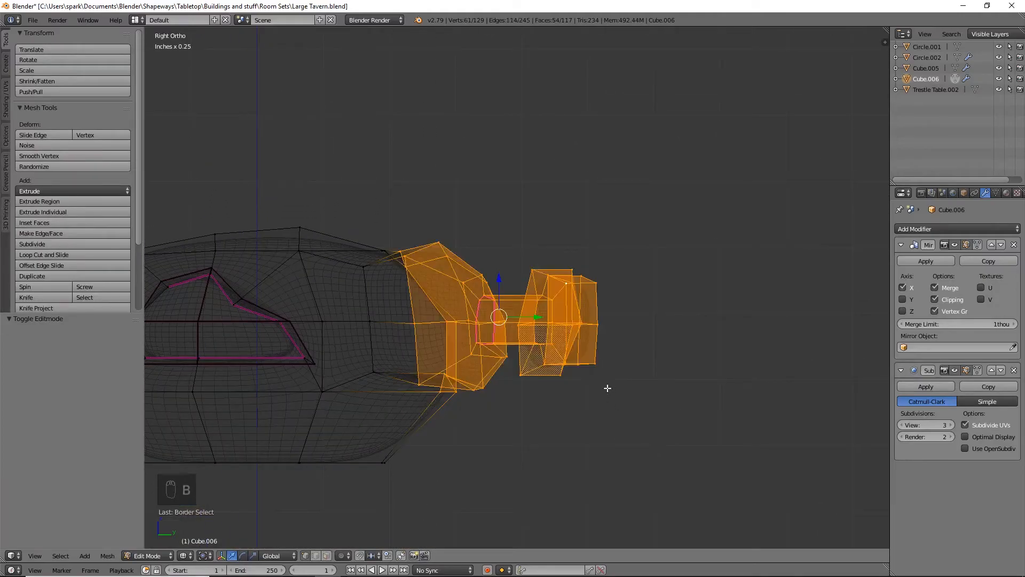
Try rotating the selected rear limb by -17.8° without proportional editing, and undo the rotation
{"action": "key", "text": "r"}
{"action": "left_click", "coordinate": [556, 373]}
{"action": "key", "text": "g"}
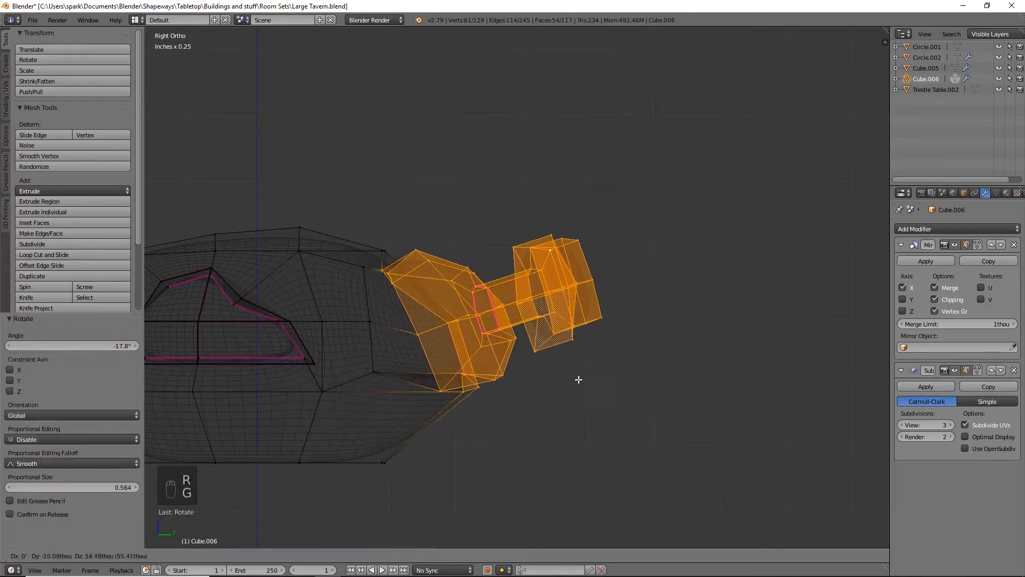
{"action": "right_click", "coordinate": [573, 356]}
{"action": "key", "text": "ctrl+z"}
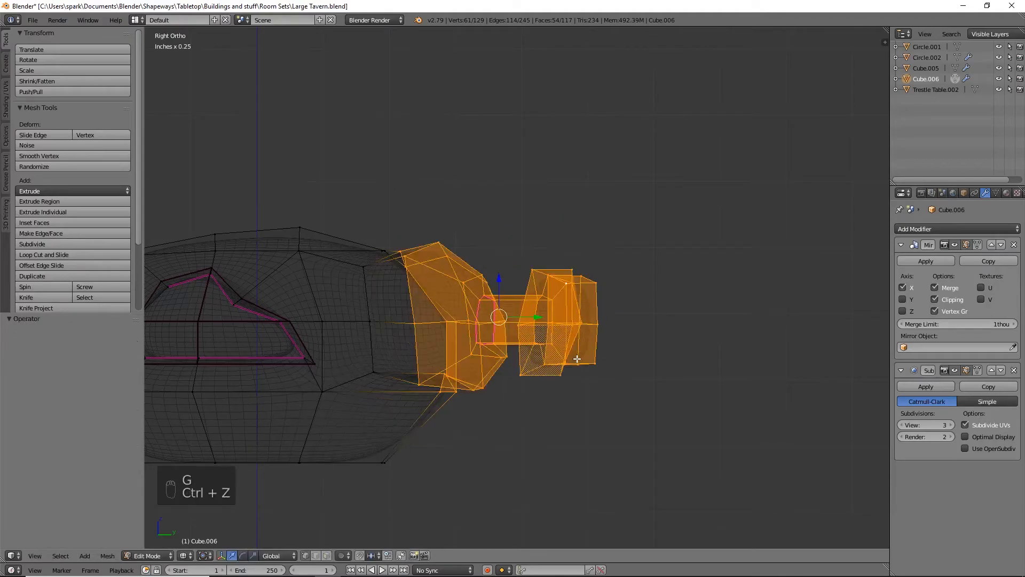
Using Connected proportional editing, rotate the selected limb -7.55° and move it about -50 thou in Y and 135 thou in Z
{"action": "left_click", "coordinate": [341, 555]}
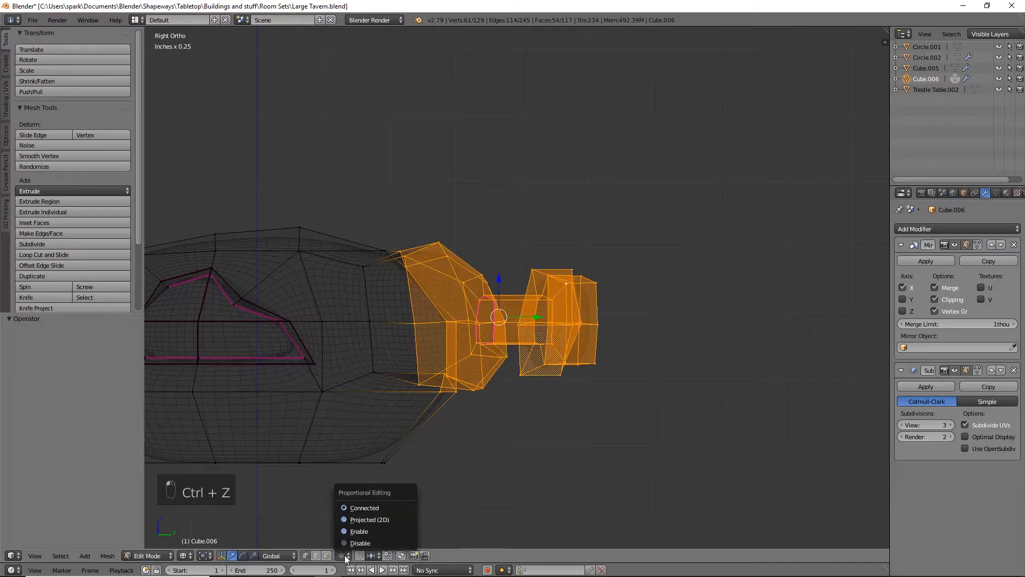
{"action": "left_click", "coordinate": [352, 510]}
{"action": "key", "text": "r"}
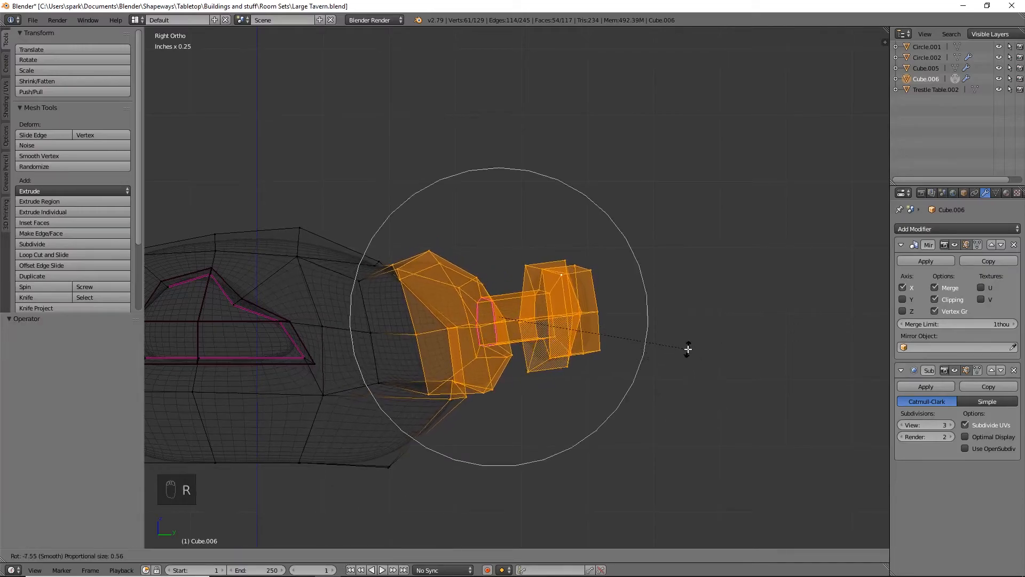
{"action": "left_click", "coordinate": [685, 348]}
{"action": "key", "text": "g"}
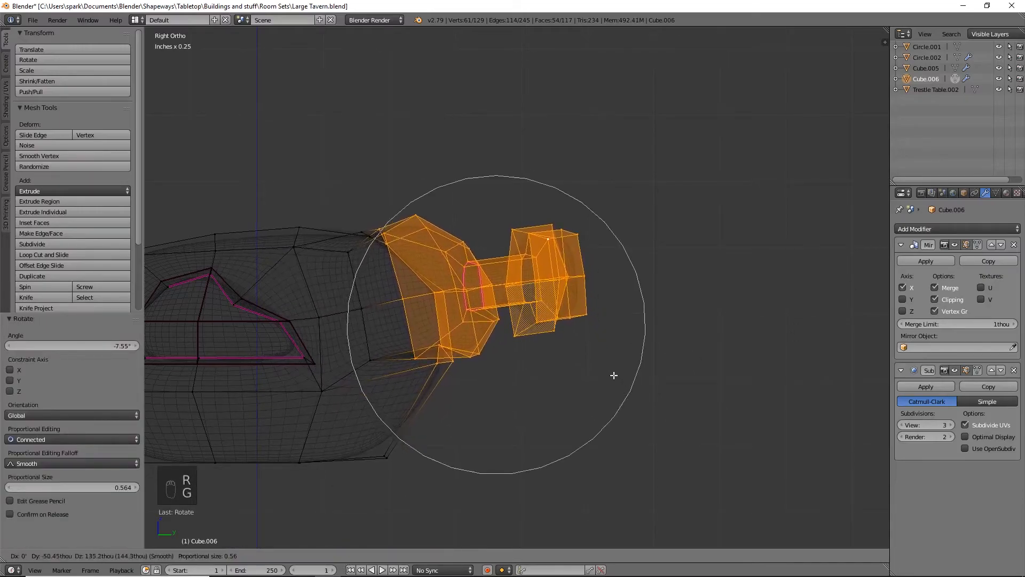
{"action": "left_click", "coordinate": [614, 373]}
Rotate the limb a further -4.99° with proportional size 0.467, and move it -22.2 thou in Y and 42.4 thou in Z
{"action": "key", "text": "g"}
{"action": "key", "text": "r"}
{"action": "left_click", "coordinate": [711, 302]}
{"action": "key", "text": "g"}
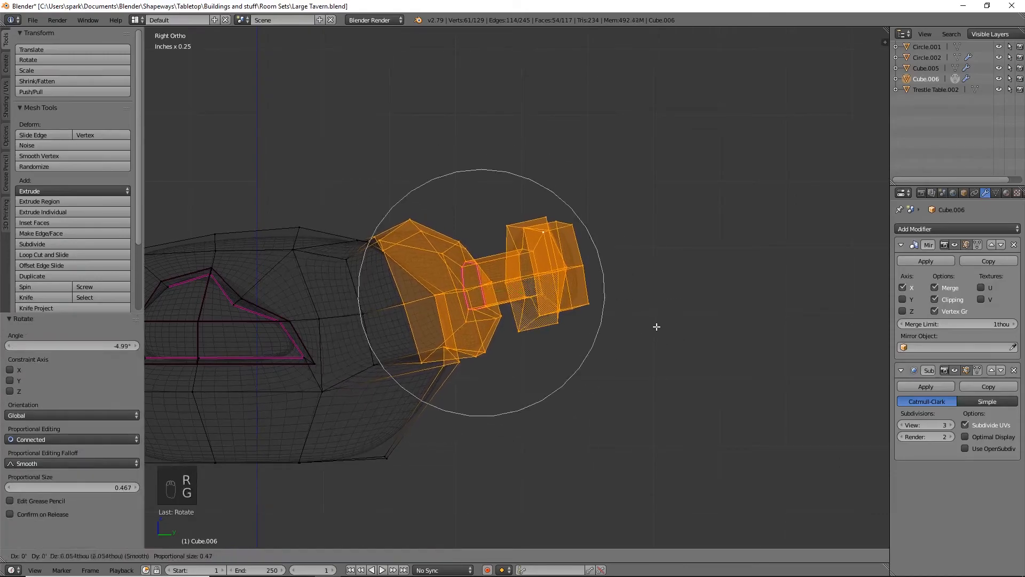
{"action": "left_click", "coordinate": [650, 318]}
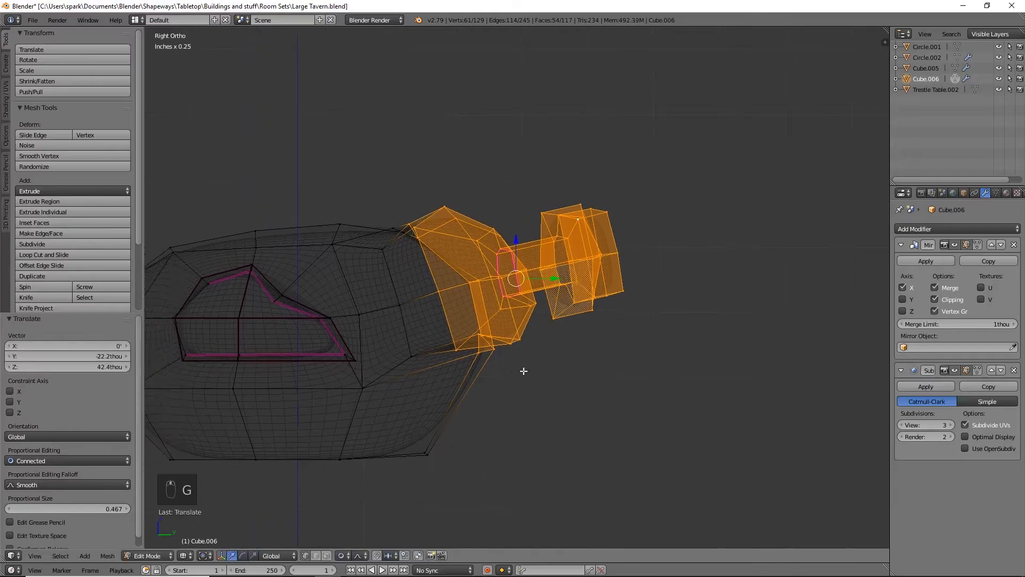
Restore solid shading and move the selected rear limb -26.2 thou in X using Connected proportional editing
{"action": "scroll", "coordinate": [561, 385], "scroll_direction": "down", "scroll_amount": 5}
{"action": "key", "text": "Tab"}
{"action": "key", "text": "z"}
{"action": "mouse_move", "coordinate": [530, 458]}
{"action": "middle_mouse_down"}
{"action": "mouse_move", "coordinate": [609, 474]}
{"action": "mouse_move", "coordinate": [609, 495]}
{"action": "mouse_move", "coordinate": [567, 507]}
{"action": "mouse_move", "coordinate": [585, 406]}
{"action": "middle_mouse_up"}
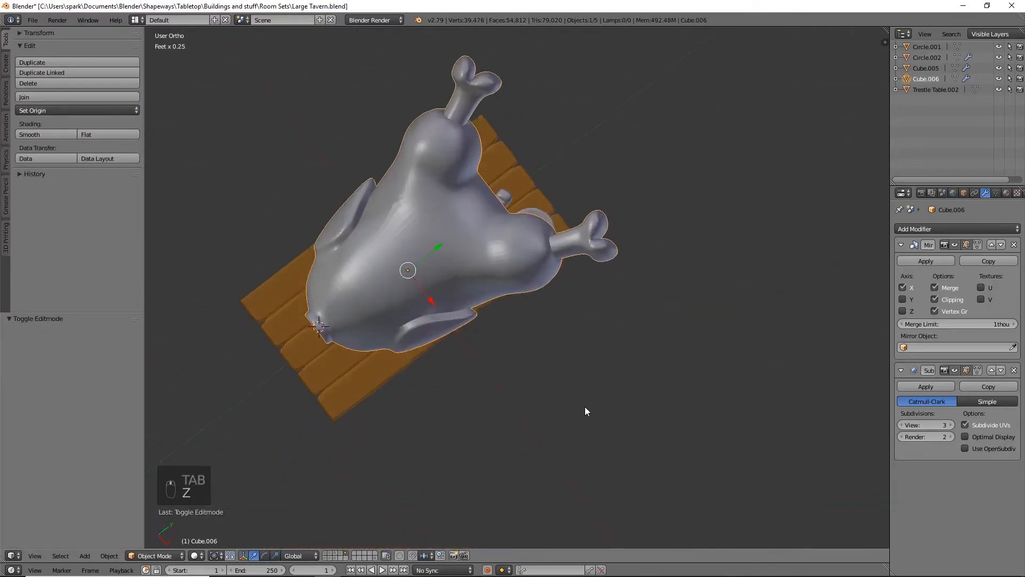
{"action": "key", "text": "KP_7"}
{"action": "middle_click_drag", "start_coordinate": [542, 367], "coordinate": [544, 446], "text": "shift"}
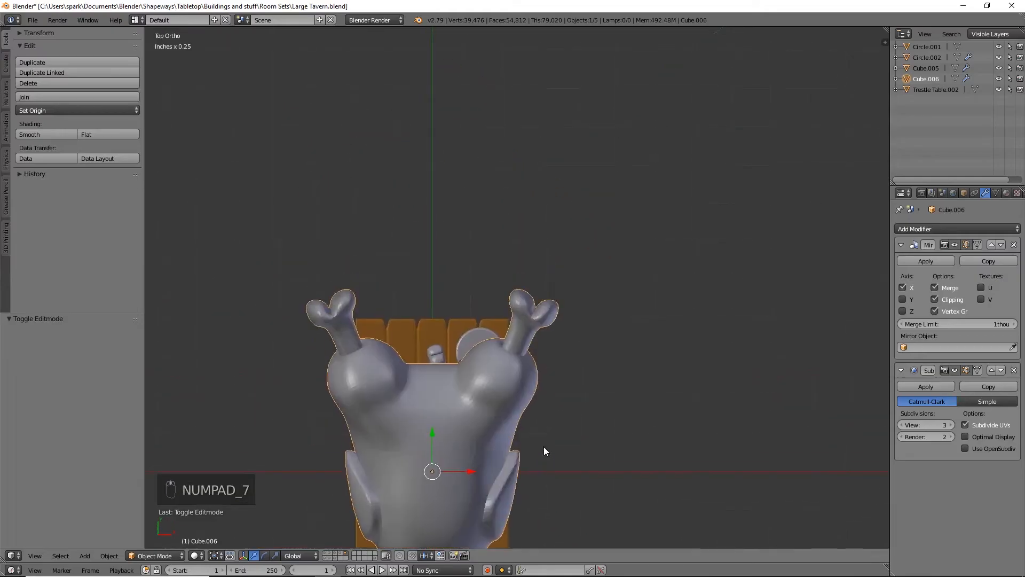
{"action": "key", "text": "Tab"}
{"action": "scroll", "coordinate": [543, 446], "scroll_direction": "up", "scroll_amount": 3}
{"action": "key", "text": "g"}
{"action": "left_click_drag", "start_coordinate": [518, 385], "coordinate": [509, 388]}
Disable proportional editing, select the line of side vertices in front of the rear limb, and move them -54.5 thou in X
{"action": "middle_click_drag", "start_coordinate": [509, 389], "coordinate": [499, 251], "text": "shift"}
{"action": "right_click", "coordinate": [490, 332]}
{"action": "right_click", "coordinate": [514, 380], "text": "shift"}
{"action": "right_click", "coordinate": [503, 441], "text": "shift"}
{"action": "left_click", "coordinate": [361, 555]}
{"action": "left_click", "coordinate": [367, 545]}
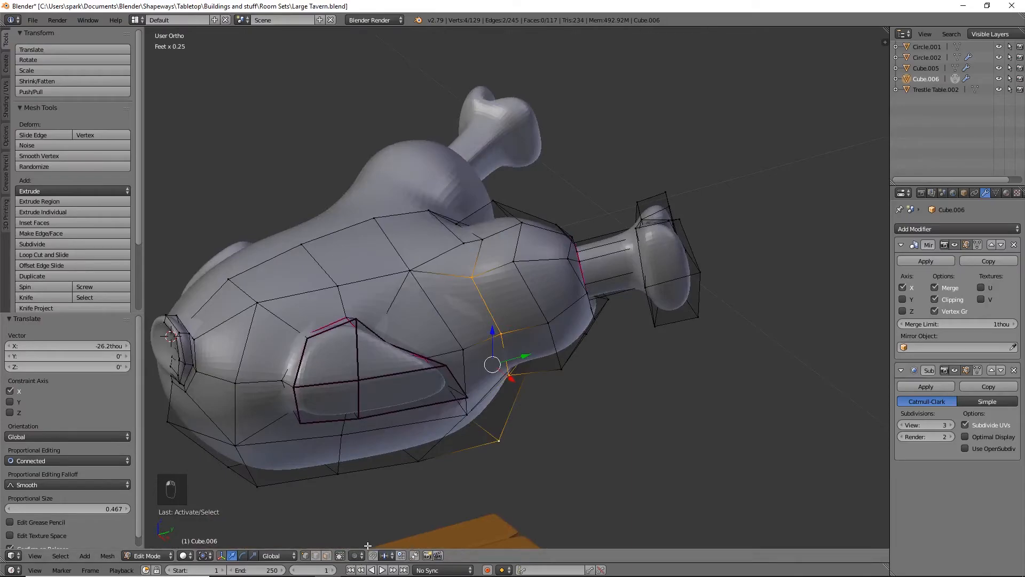
{"action": "key", "text": "KP_7"}
{"action": "key", "text": "g"}
{"action": "key", "text": "x"}
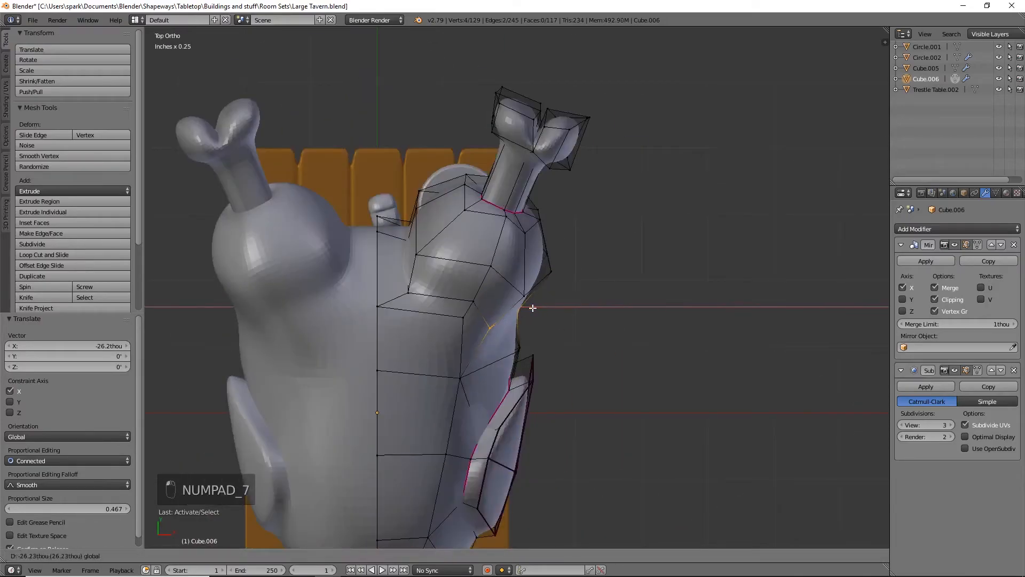
{"action": "left_click", "coordinate": [524, 311]}
Select the two side vertices just behind the side extrusion and move them -24.5 thou in X
{"action": "right_click", "coordinate": [519, 350]}
{"action": "key", "text": "a"}
{"action": "right_click", "coordinate": [515, 351]}
{"action": "mouse_move", "coordinate": [514, 351]}
{"action": "middle_mouse_down"}
{"action": "mouse_move", "coordinate": [547, 348]}
{"action": "mouse_move", "coordinate": [531, 351]}
{"action": "middle_mouse_up"}
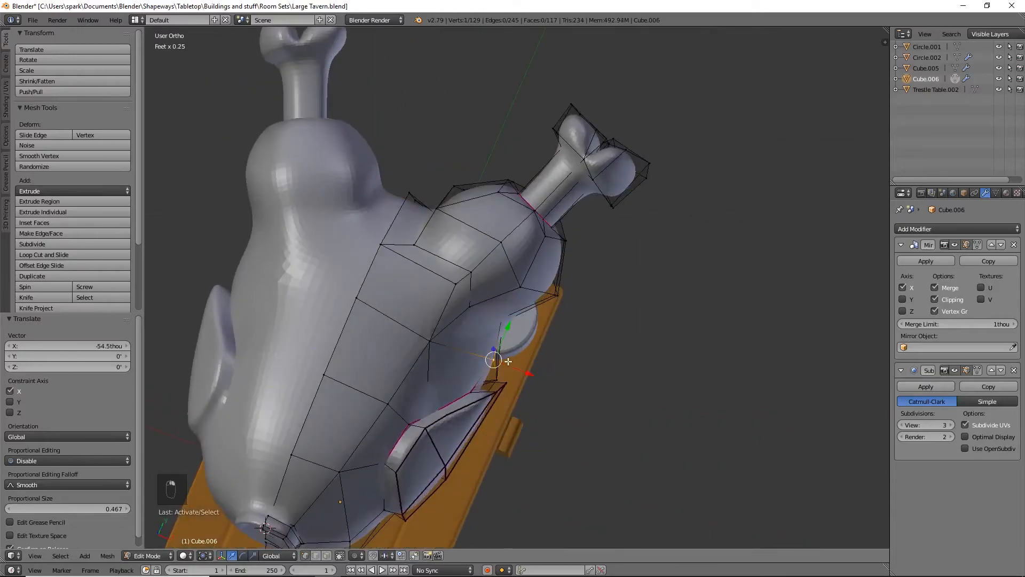
{"action": "right_click", "coordinate": [506, 382], "text": "shift"}
{"action": "right_click", "coordinate": [507, 385], "text": "shift"}
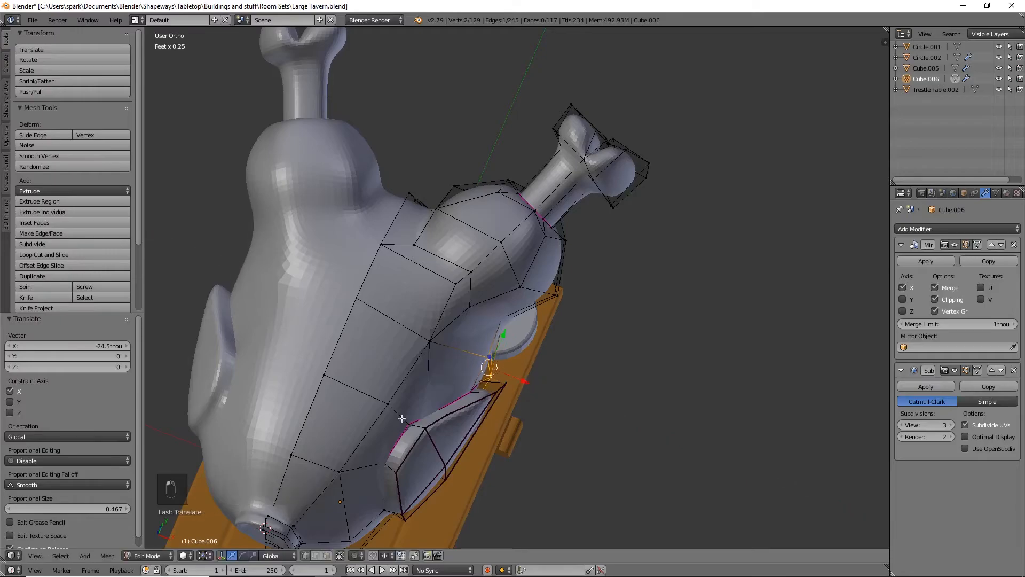
{"action": "scroll", "coordinate": [427, 422], "scroll_direction": "down", "scroll_amount": 4}
{"action": "key", "text": "Tab"}
{"action": "middle_click_drag", "start_coordinate": [427, 422], "coordinate": [433, 393]}
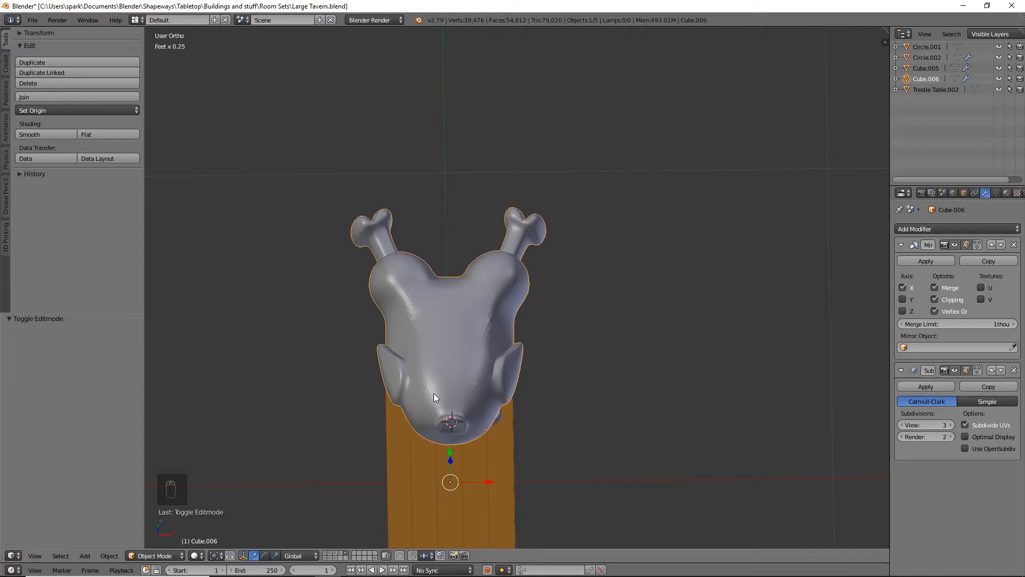
Box-select the rear limb and adjoining rear body vertices in the wireframe top view, and set proportional editing to Connected
{"action": "key", "text": "Tab"}
{"action": "middle_click_drag", "start_coordinate": [455, 312], "coordinate": [454, 394]}
{"action": "key", "text": "KP_7"}
{"action": "scroll", "coordinate": [487, 344], "scroll_direction": "up", "scroll_amount": 3}
{"action": "key", "text": "a"}
{"action": "key", "text": "a"}
{"action": "key", "text": "z"}
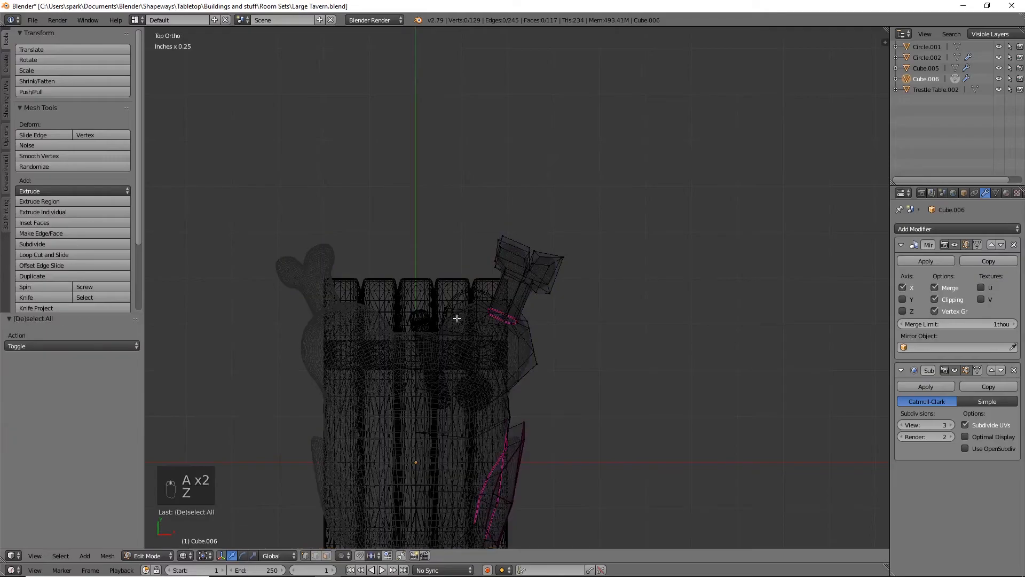
{"action": "key", "text": "b"}
{"action": "mouse_move", "coordinate": [405, 197]}
{"action": "left_mouse_down"}
{"action": "mouse_move", "coordinate": [594, 404]}
{"action": "mouse_move", "coordinate": [581, 424]}
{"action": "left_mouse_up"}
{"action": "left_click", "coordinate": [343, 555]}
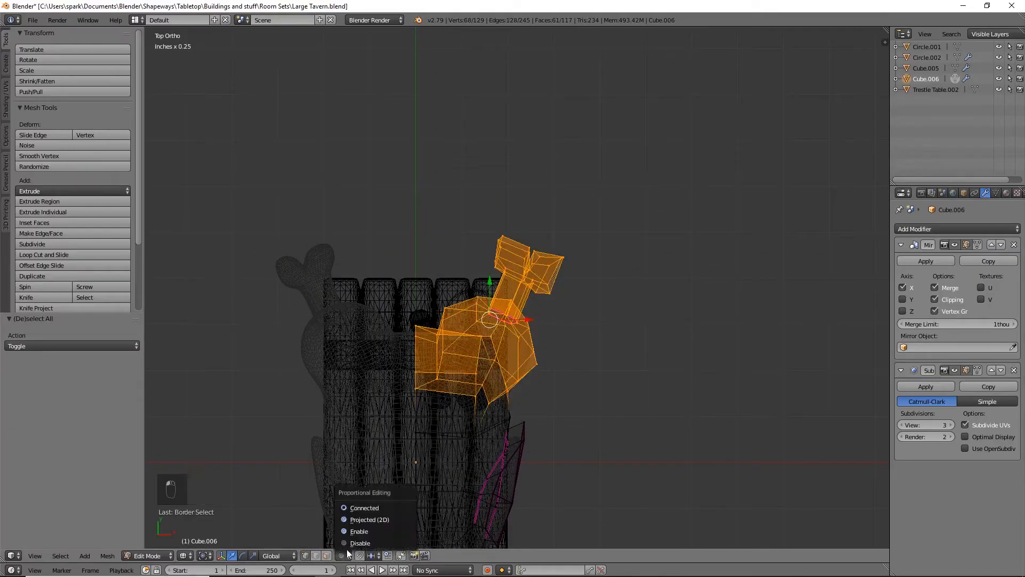
{"action": "left_click", "coordinate": [370, 507]}
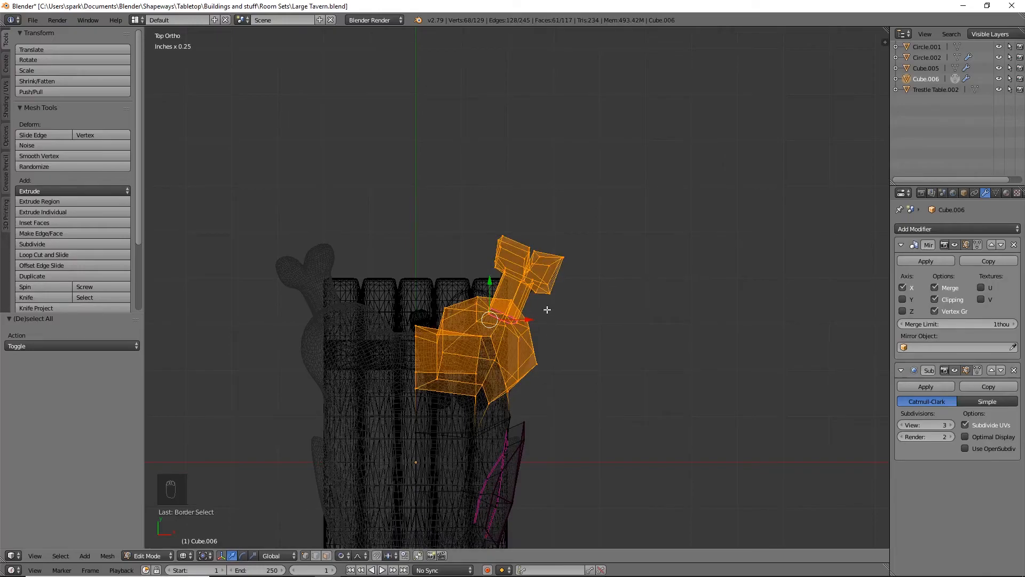
Move the selected rear section -66.8 thou in X, rotate it -9.37° in the top view, and restore solid shading
{"action": "left_click_drag", "start_coordinate": [532, 317], "coordinate": [520, 313]}
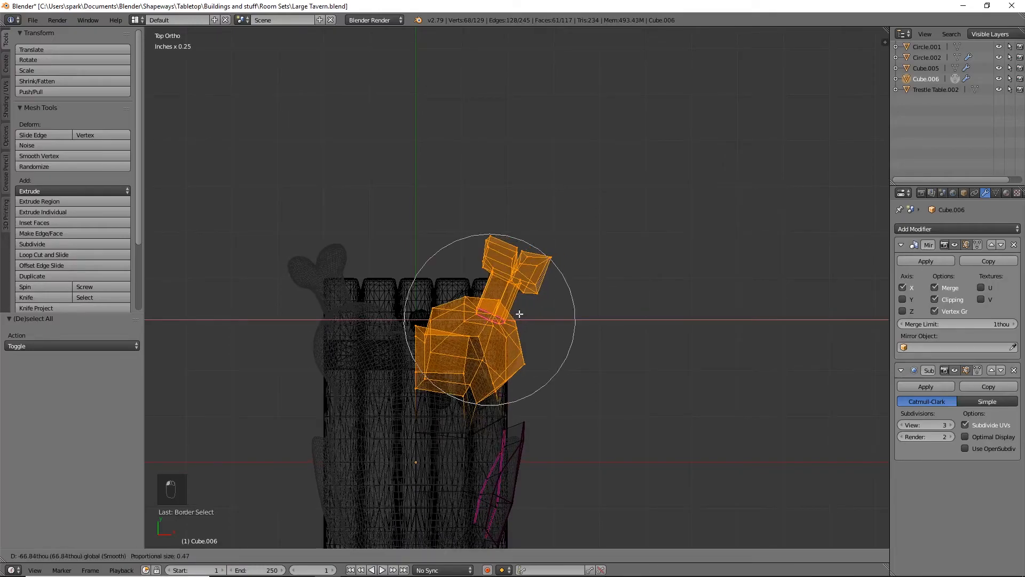
{"action": "left_click", "coordinate": [520, 314]}
{"action": "key", "text": "r"}
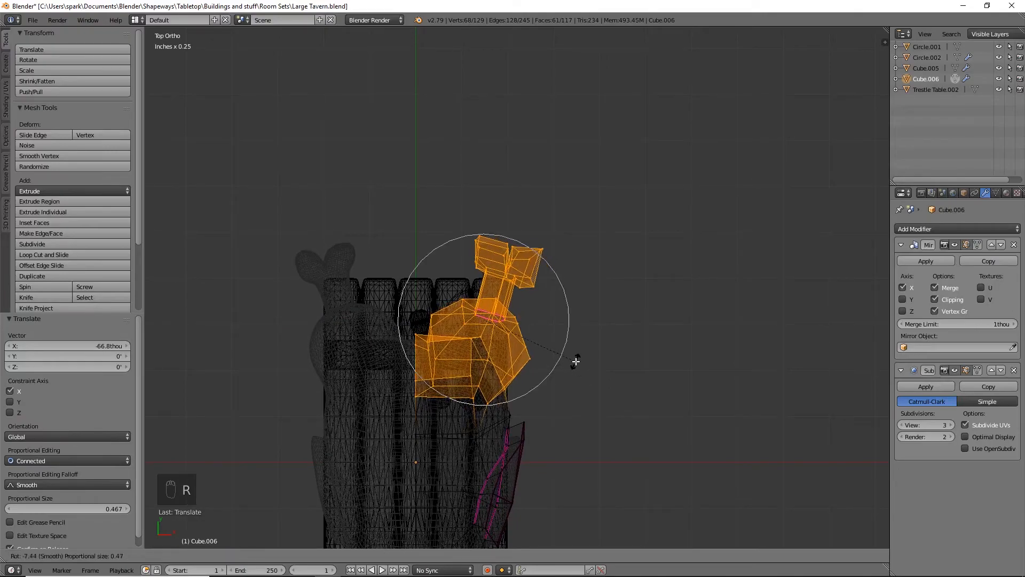
{"action": "left_click", "coordinate": [577, 359]}
{"action": "key", "text": "z"}
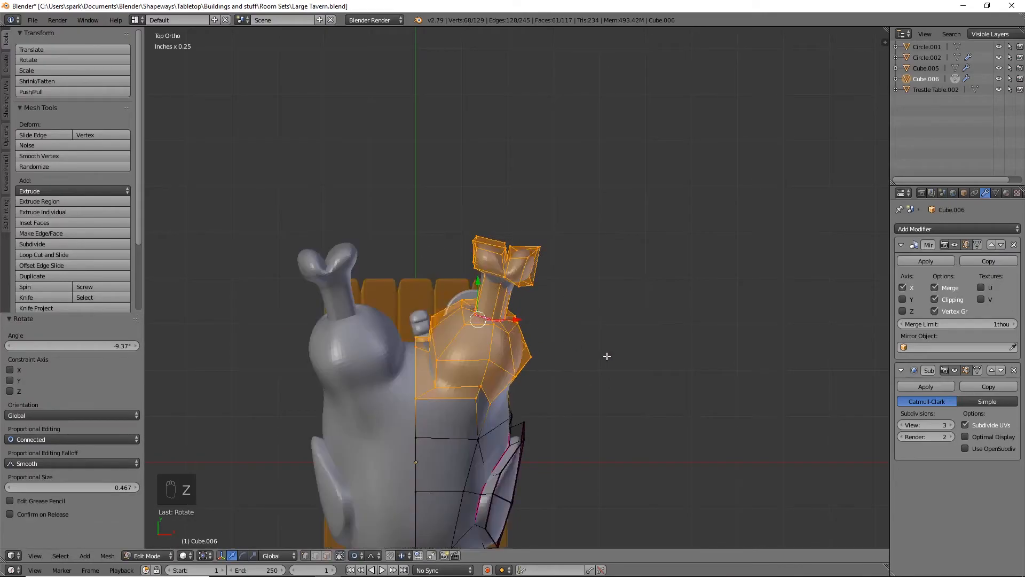
Move the selected rear section a further -29.1 thou in X and 17.4 thou in Y
{"action": "key", "text": "g"}
{"action": "key", "text": "x"}
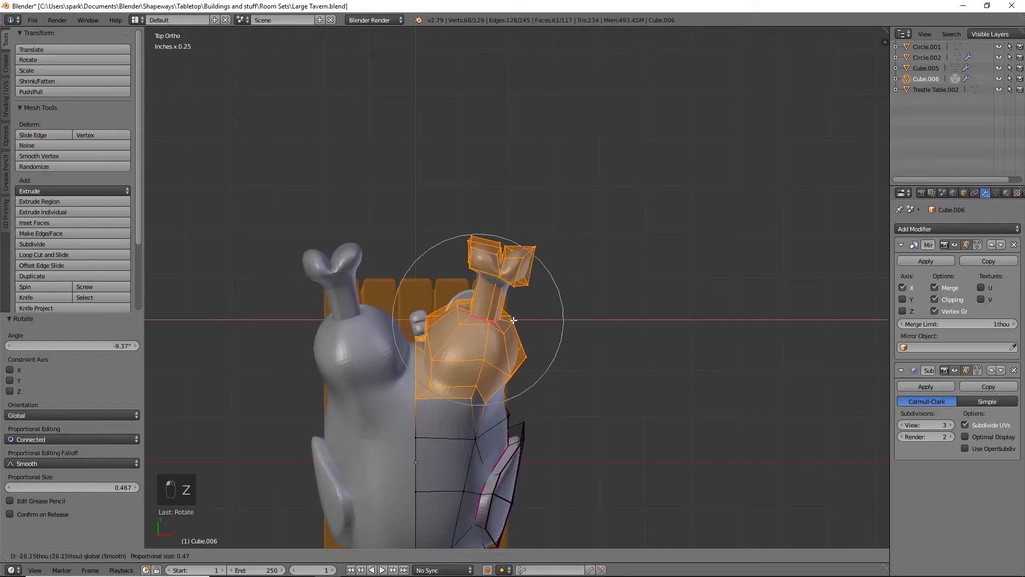
{"action": "left_click", "coordinate": [513, 320]}
{"action": "key", "text": "g"}
{"action": "key", "text": "y"}
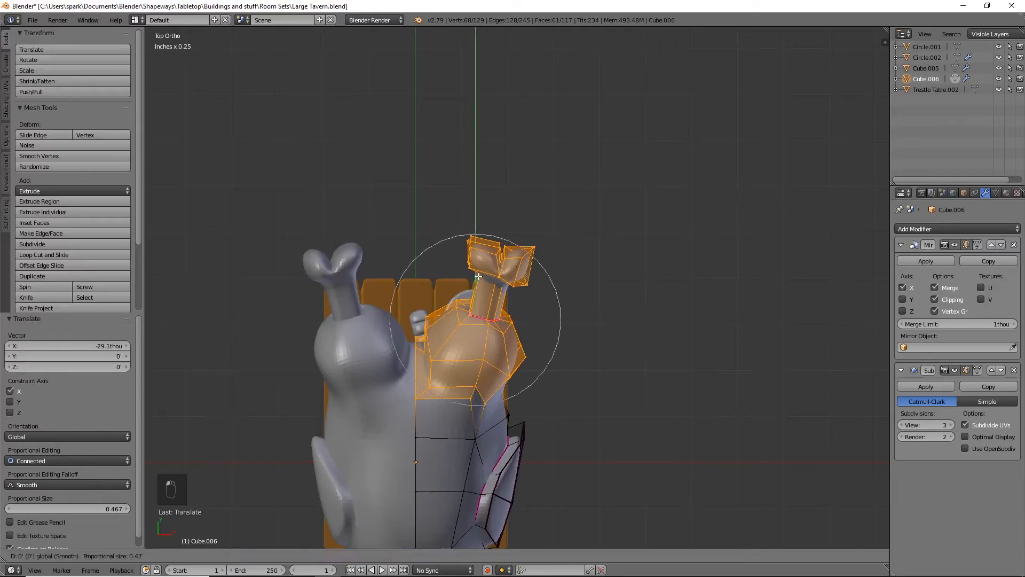
{"action": "left_click", "coordinate": [479, 274]}
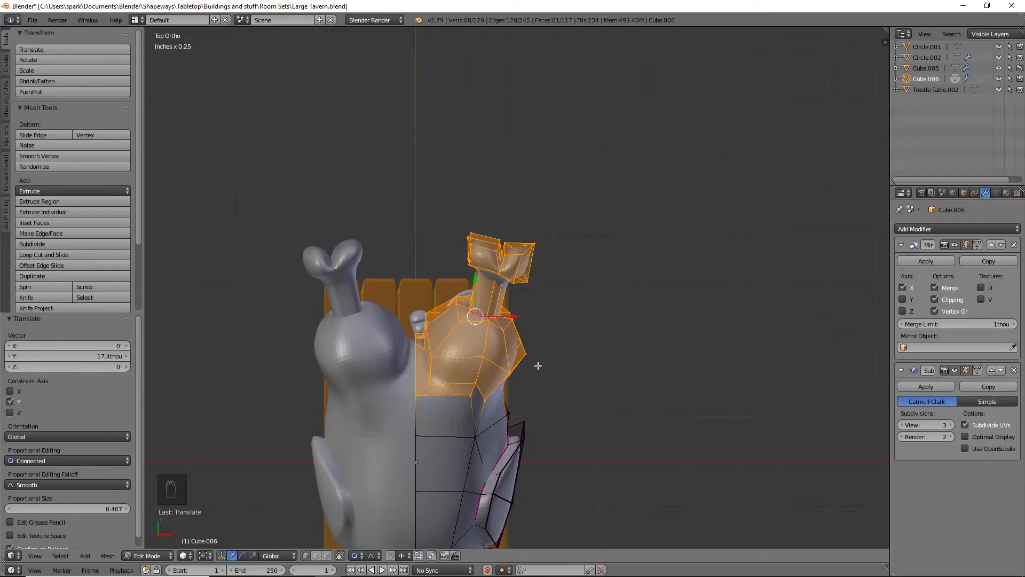
Try rotating the rear section -18.9° in the right view and raising it 166 thou in Z, and undo both changes
{"action": "key", "text": "Tab"}
{"action": "middle_click_drag", "start_coordinate": [510, 412], "coordinate": [401, 345]}
{"action": "key", "text": "KP_3"}
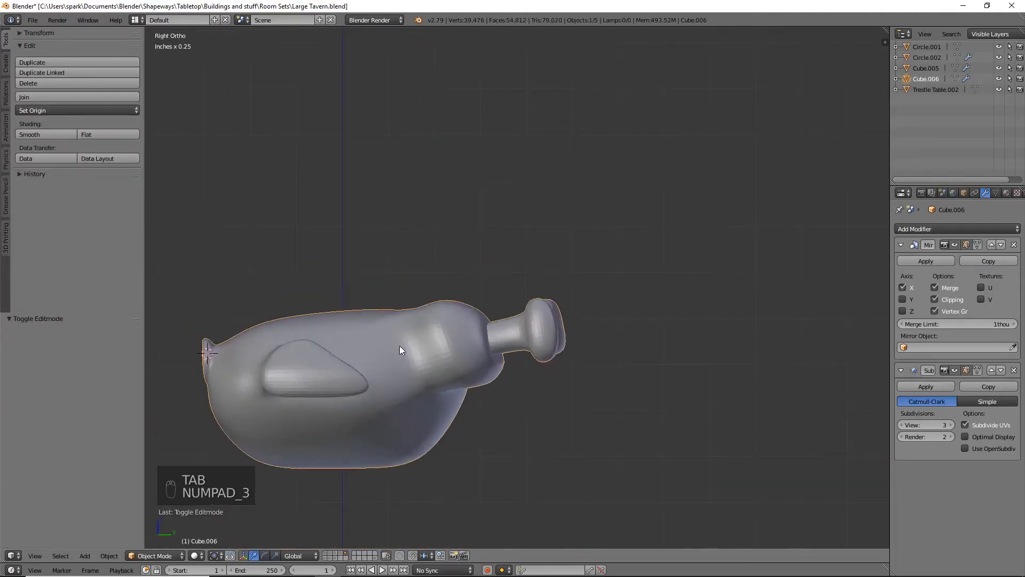
{"action": "key", "text": "Tab"}
{"action": "key", "text": "r"}
{"action": "left_click", "coordinate": [548, 362]}
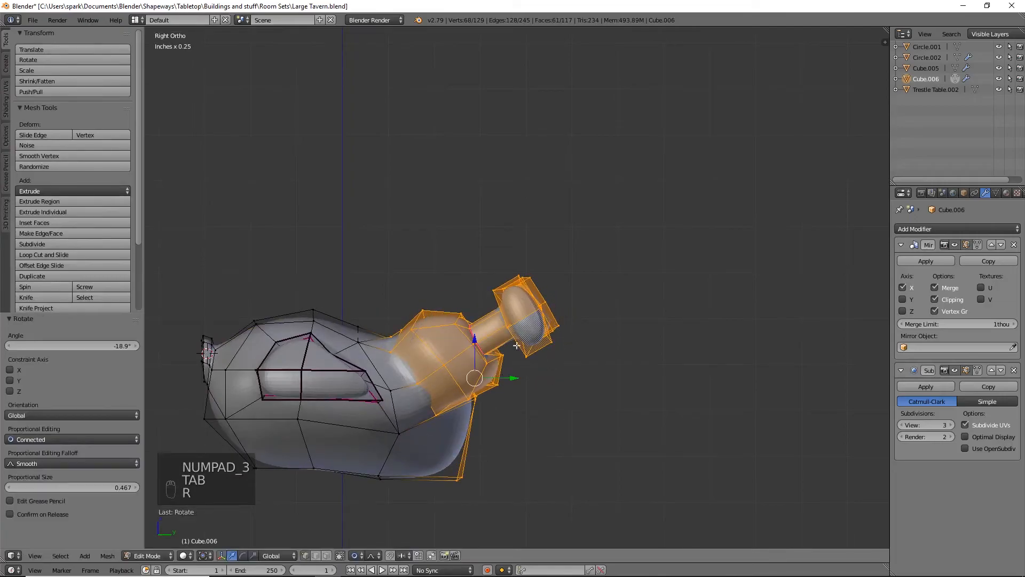
{"action": "key", "text": "g"}
{"action": "key", "text": "z"}
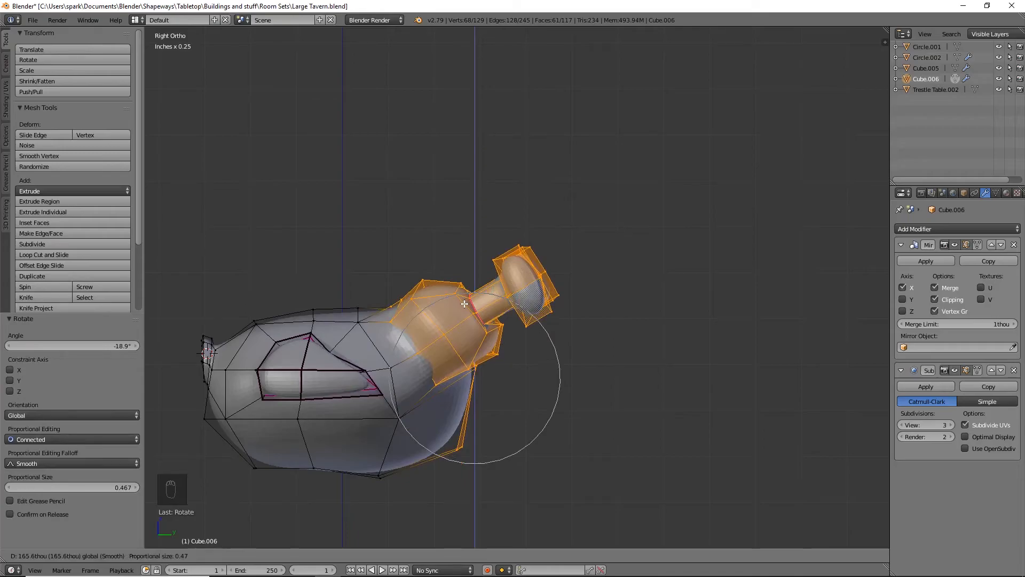
{"action": "left_click", "coordinate": [464, 304]}
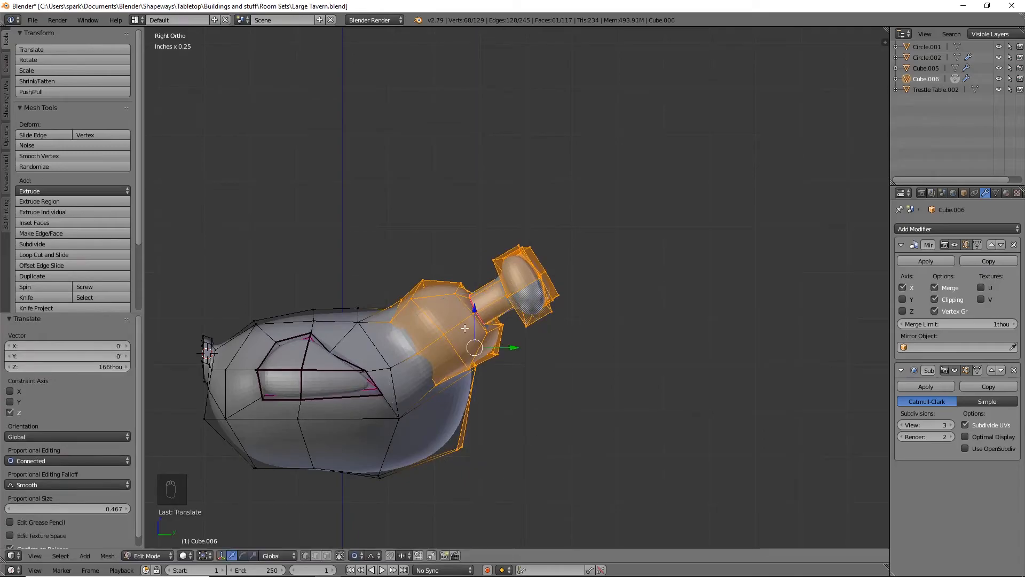
{"action": "key", "text": "ctrl+z"}
{"action": "key", "text": "ctrl+z"}
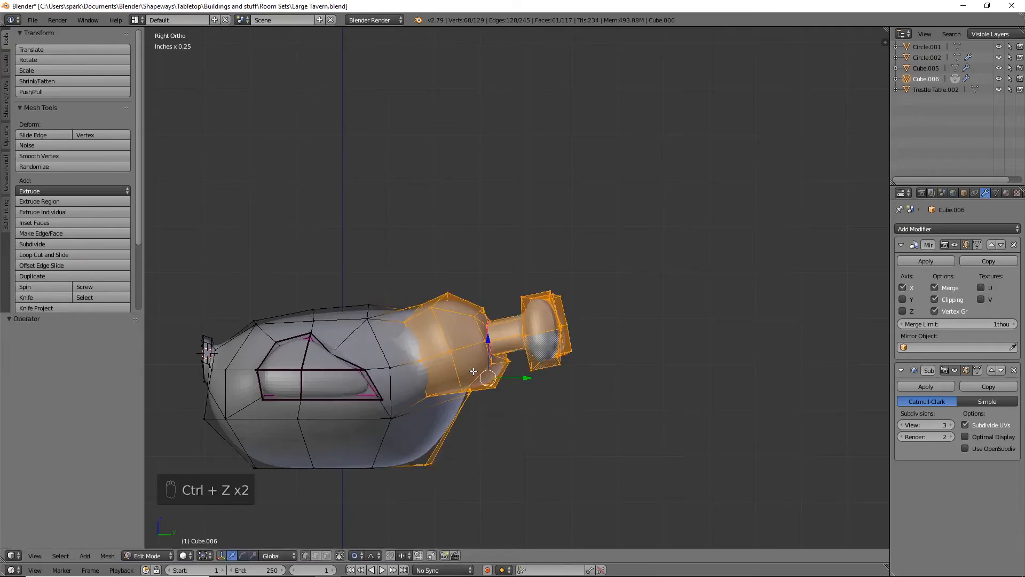
Rotate the rear section -9.41° in the right view, raise it 69.7 thou in Z, and return to Object Mode
{"action": "key", "text": "r"}
{"action": "left_click", "coordinate": [550, 401]}
{"action": "key", "text": "g"}
{"action": "key", "text": "z"}
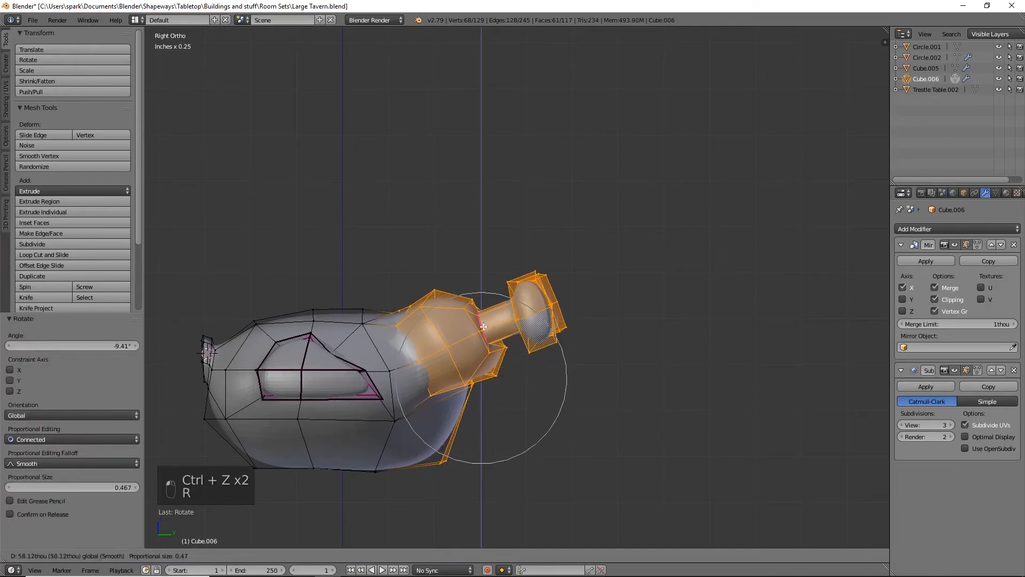
{"action": "left_click", "coordinate": [531, 414]}
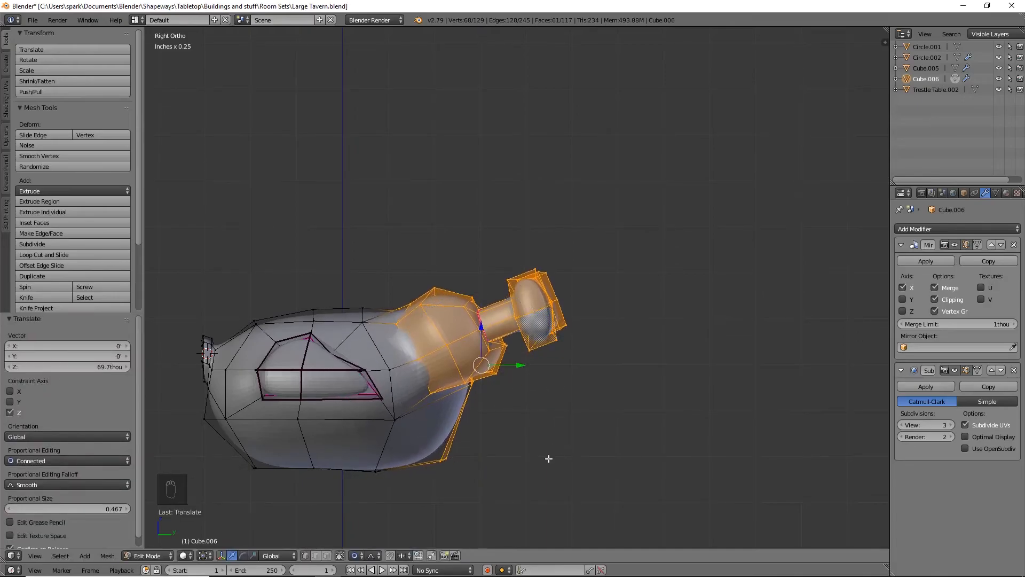
{"action": "key", "text": "Tab"}
{"action": "scroll", "coordinate": [427, 439], "scroll_direction": "down", "scroll_amount": 5}
{"action": "middle_click_drag", "start_coordinate": [427, 438], "coordinate": [457, 483]}
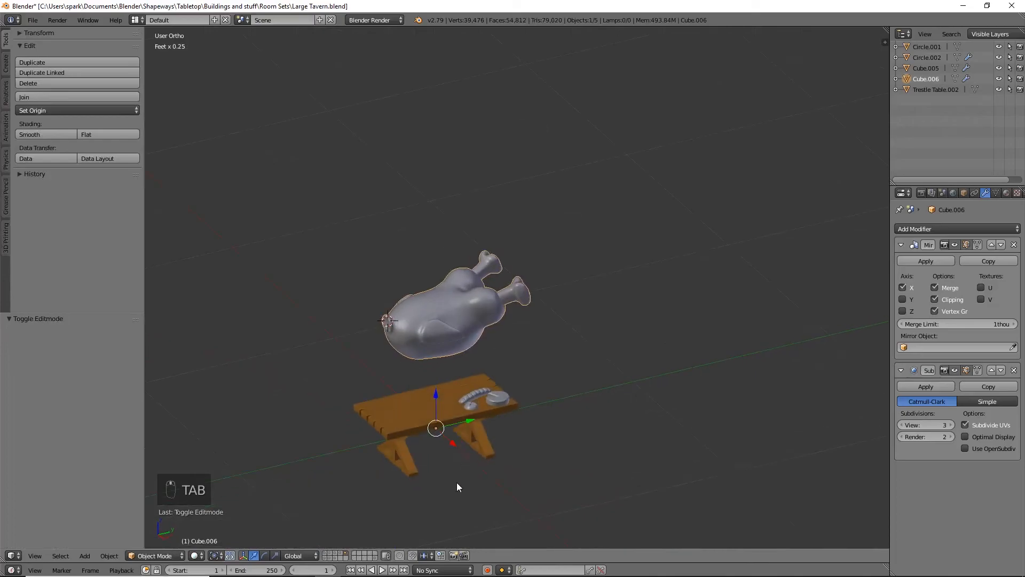
Add a mesh circle at the 3D cursor and open it in Edit Mode
{"action": "key", "text": "shift+a"}
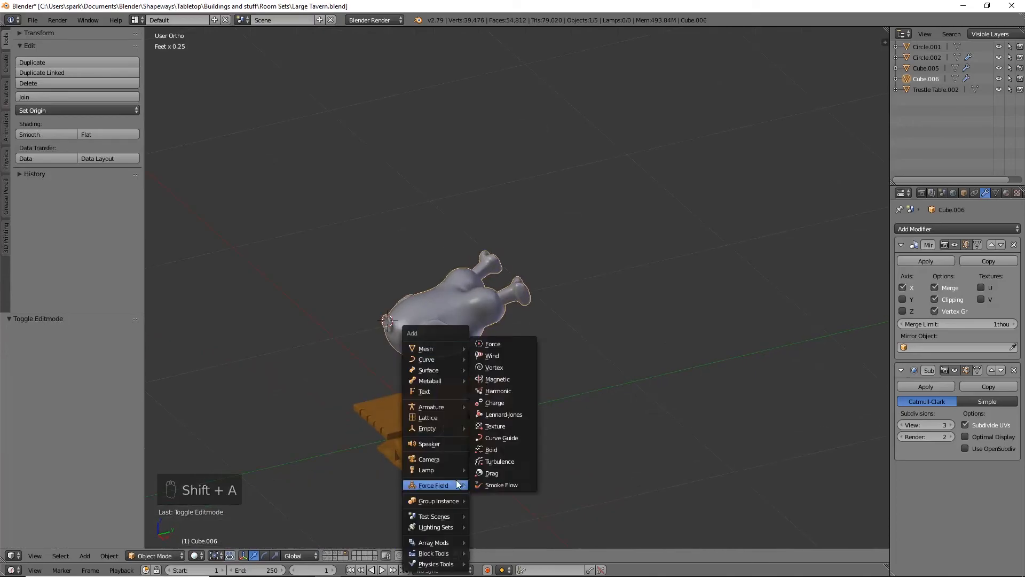
{"action": "mouse_move", "coordinate": [461, 349]}
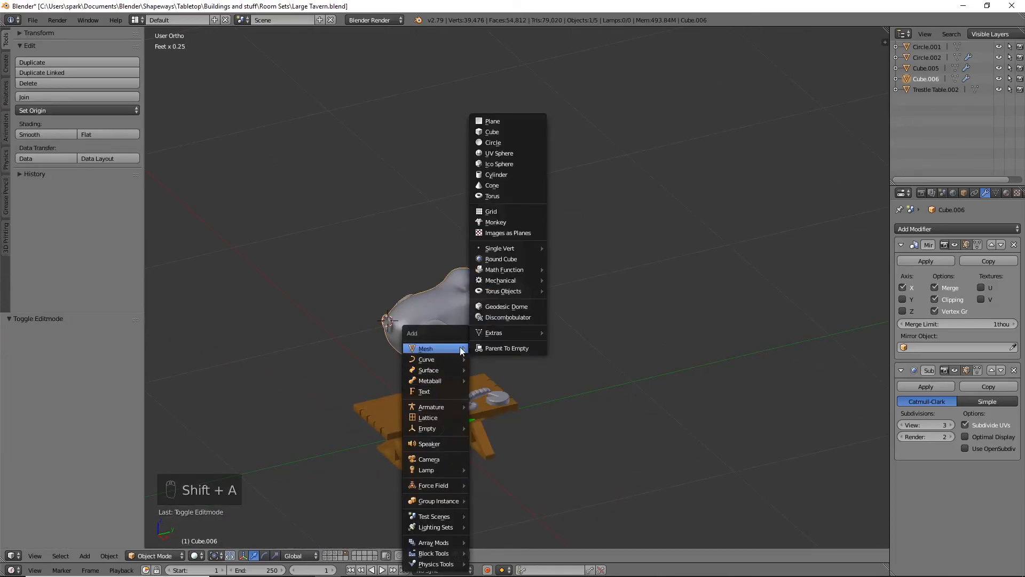
{"action": "left_click", "coordinate": [488, 143]}
{"action": "key", "text": "Tab"}
{"action": "middle_click_drag", "start_coordinate": [522, 402], "coordinate": [499, 428]}
Extrude the circle's outer edge loop about 510 thou downward along Z with proportional editing disabled
{"action": "right_click", "coordinate": [504, 421], "text": "alt"}
{"action": "key", "text": "e"}
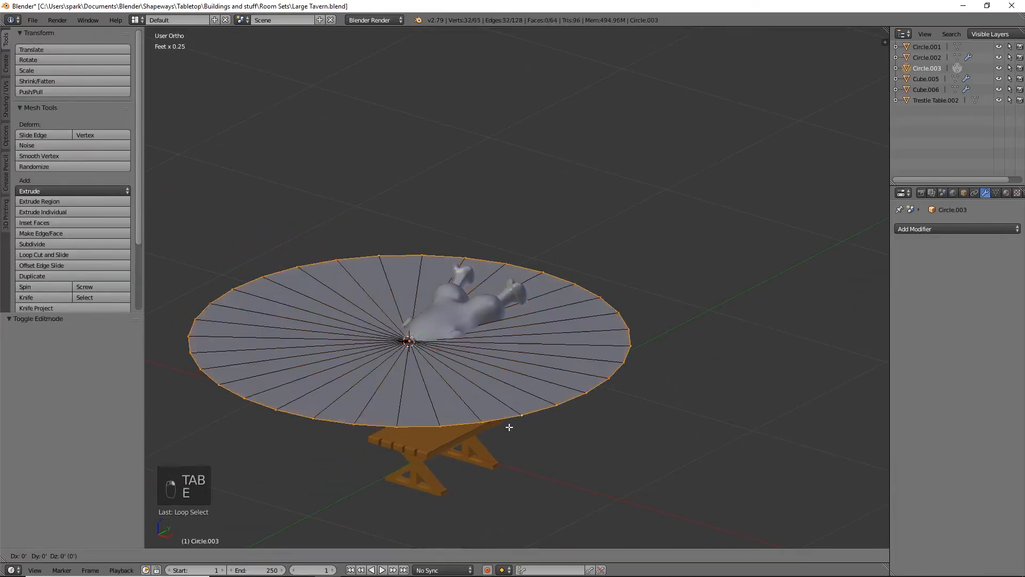
{"action": "right_click", "coordinate": [421, 319]}
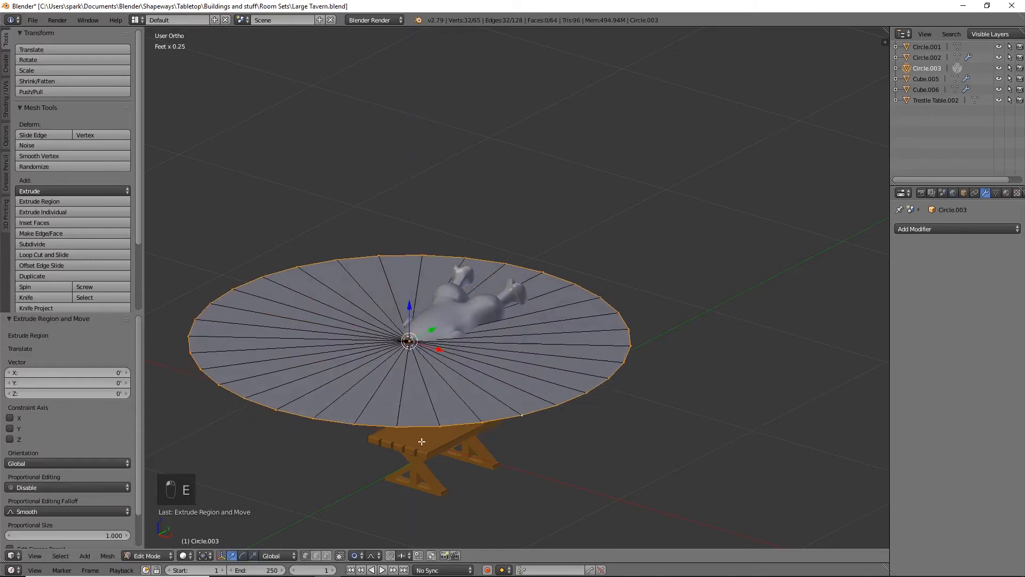
{"action": "left_click", "coordinate": [354, 556]}
{"action": "left_click", "coordinate": [363, 540]}
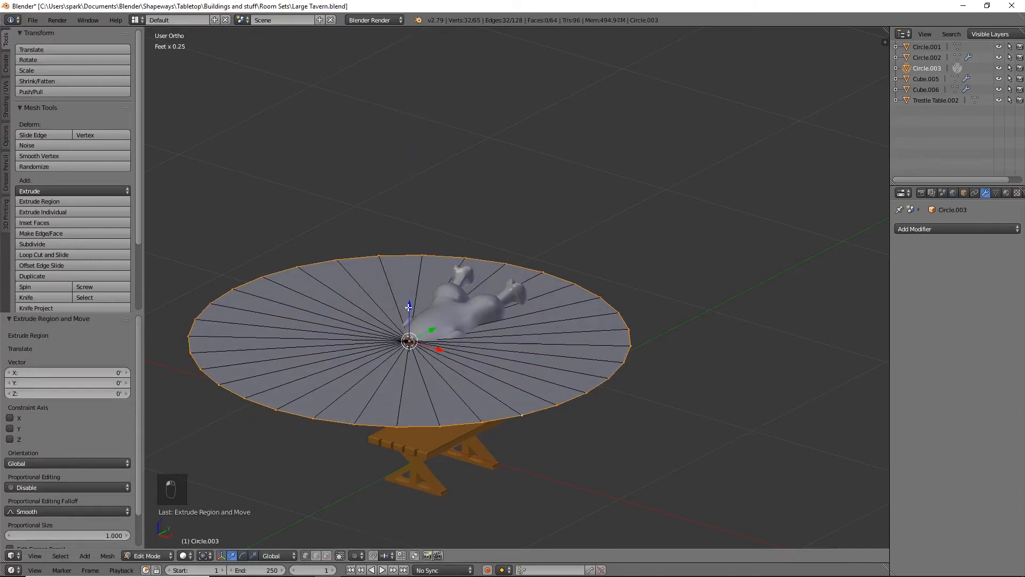
{"action": "key", "text": "e"}
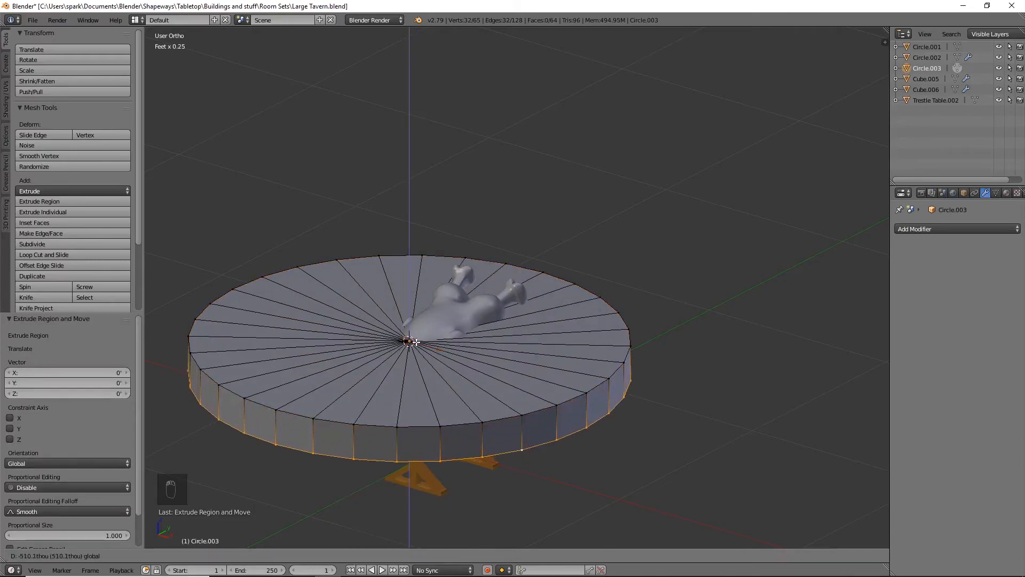
{"action": "left_click", "coordinate": [416, 342]}
Extrude the disc's lower rim in place and merge the new vertices at center to close the underside
{"action": "key", "text": "e"}
{"action": "right_click", "coordinate": [416, 341]}
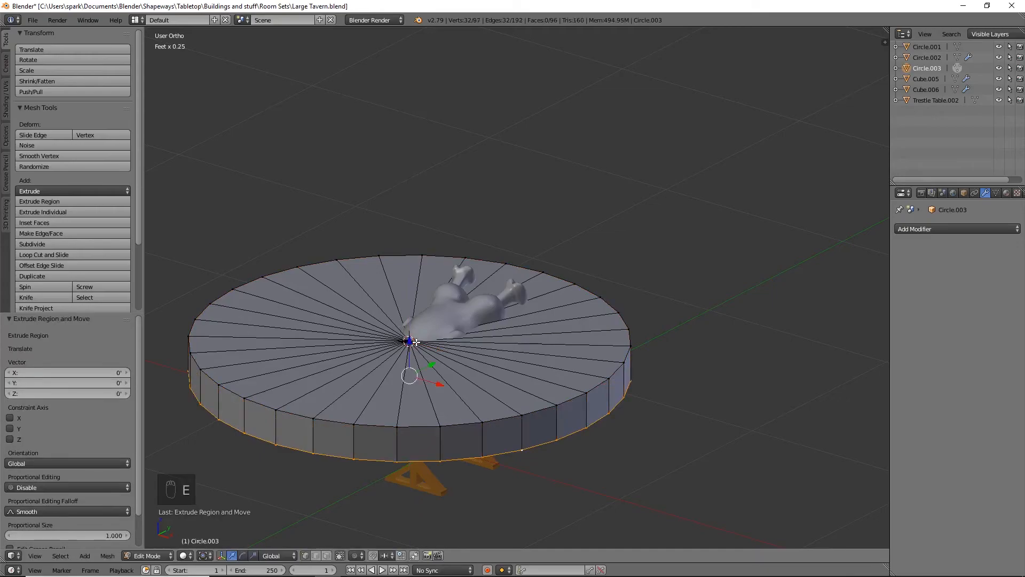
{"action": "key", "text": "alt+m"}
{"action": "left_click", "coordinate": [416, 341]}
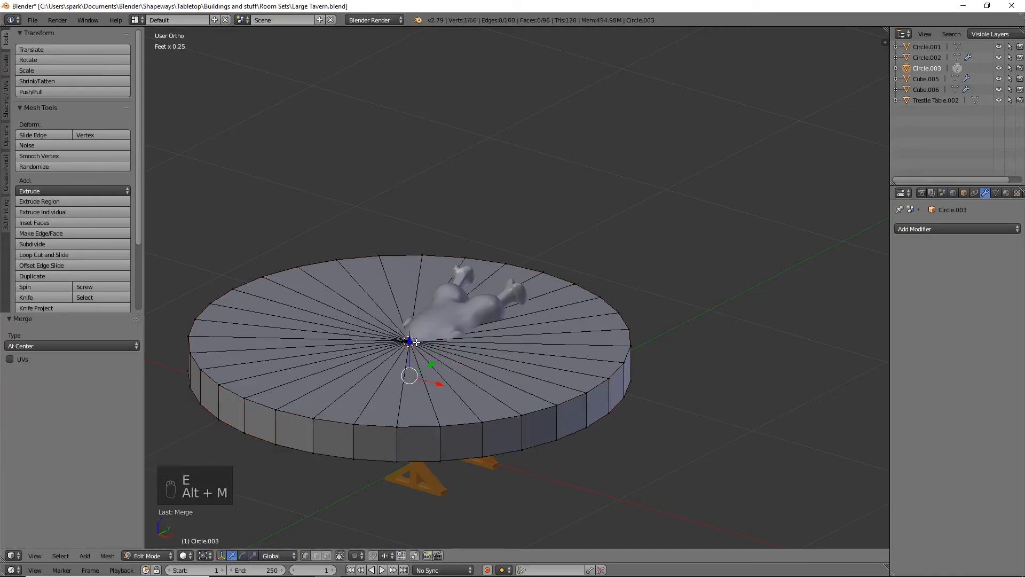
Add two evenly spaced loop cuts around the disc's side wall and select its upper rim edge loop
{"action": "key", "text": "ctrl+r"}
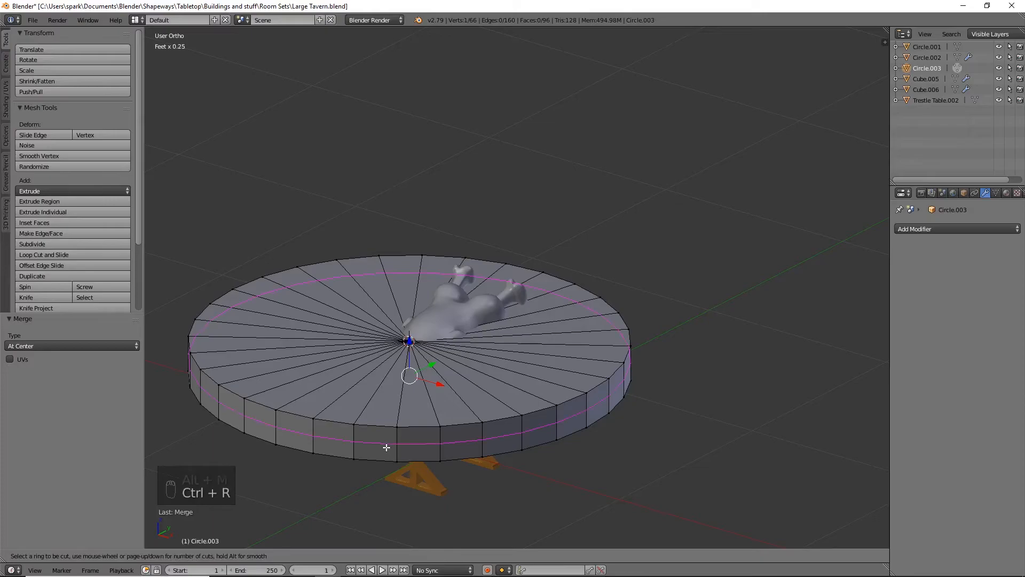
{"action": "left_click", "coordinate": [386, 447]}
{"action": "right_click", "coordinate": [387, 447]}
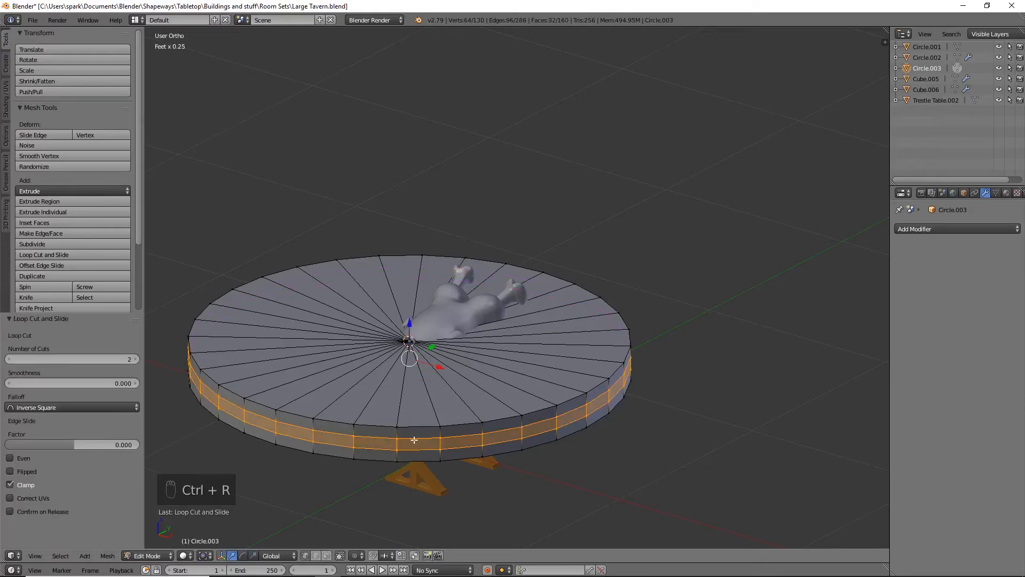
{"action": "right_click", "coordinate": [424, 426], "text": "alt"}
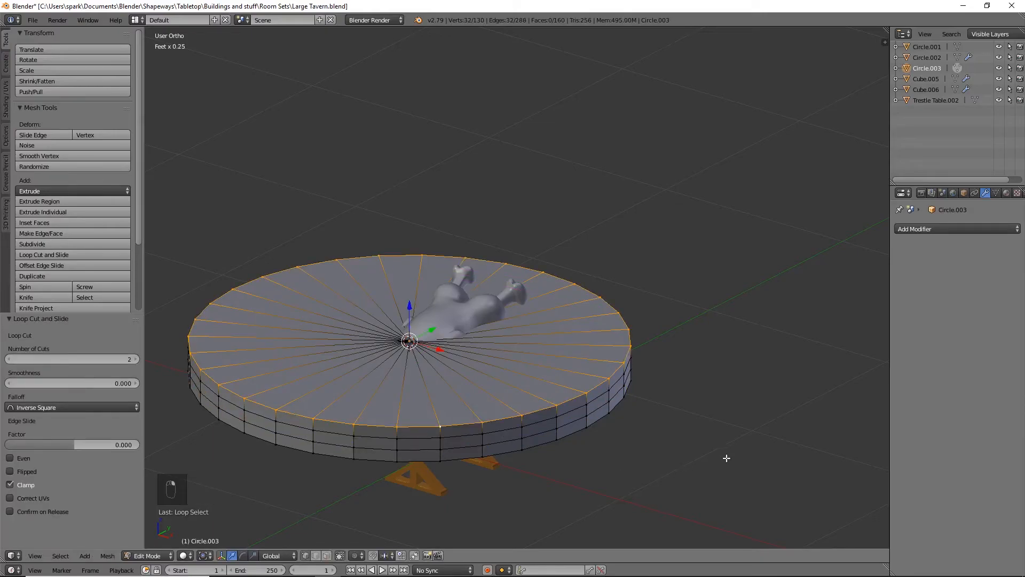
Scale the disc's upper rim loop inward to about 0.672 and add one centred loop cut across the outer ring of the top
{"action": "key", "text": "s"}
{"action": "left_click", "coordinate": [625, 415]}
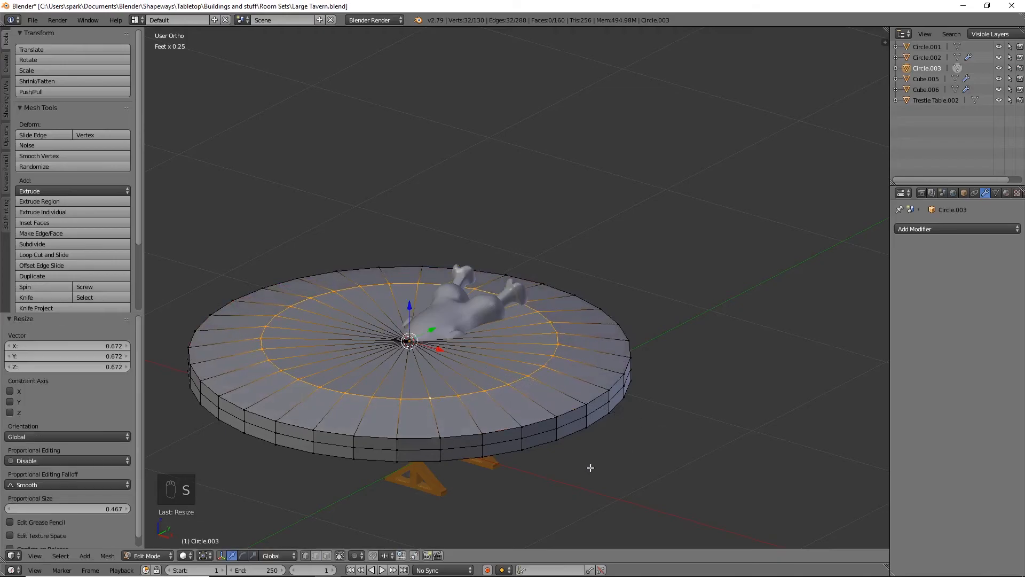
{"action": "middle_click_drag", "start_coordinate": [589, 467], "coordinate": [610, 484]}
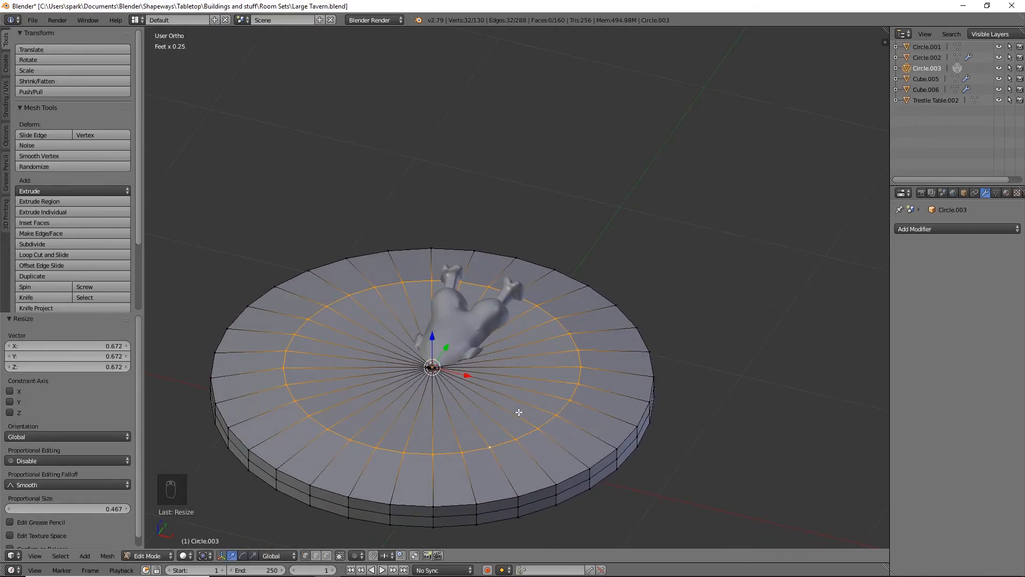
{"action": "key", "text": "ctrl+r"}
{"action": "left_click", "coordinate": [577, 462]}
{"action": "right_click", "coordinate": [577, 462]}
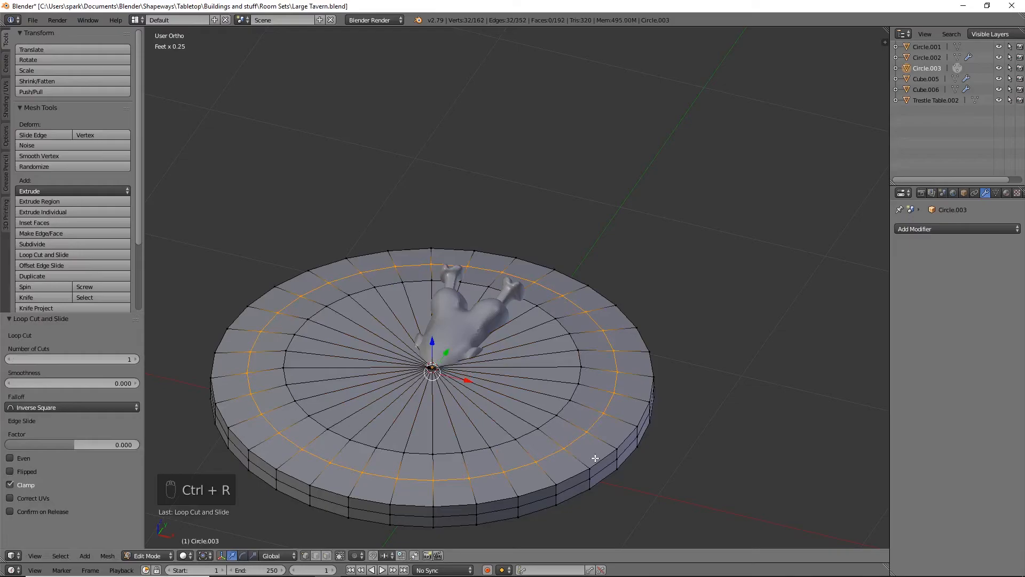
Select the disc's entire top surface, including the rim loops and centre vertex, and flatten it with a Z scale of 0
{"action": "key", "text": "KP_1"}
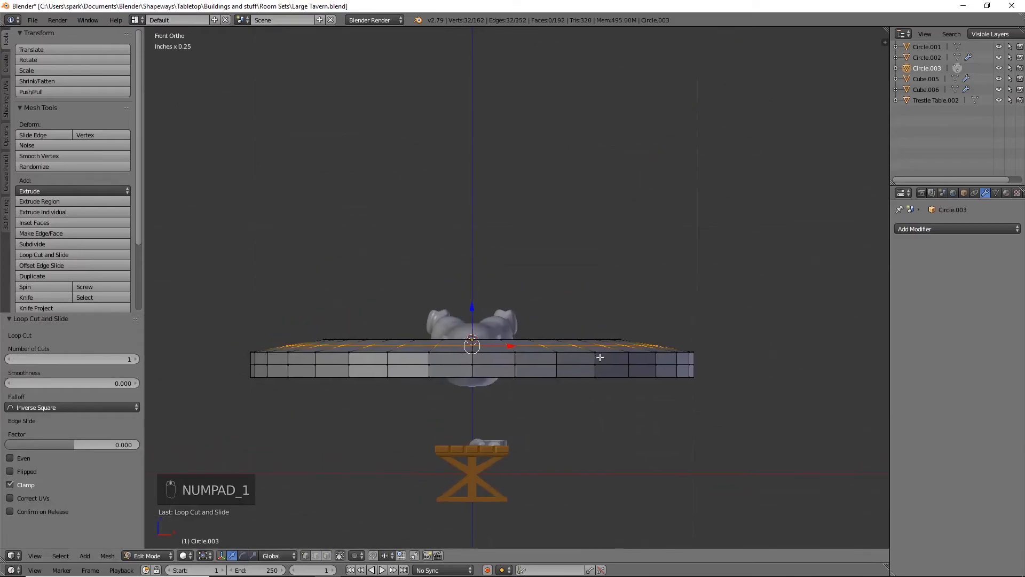
{"action": "right_click", "coordinate": [526, 351], "text": "alt+shift"}
{"action": "right_click", "coordinate": [524, 363], "text": "alt+shift"}
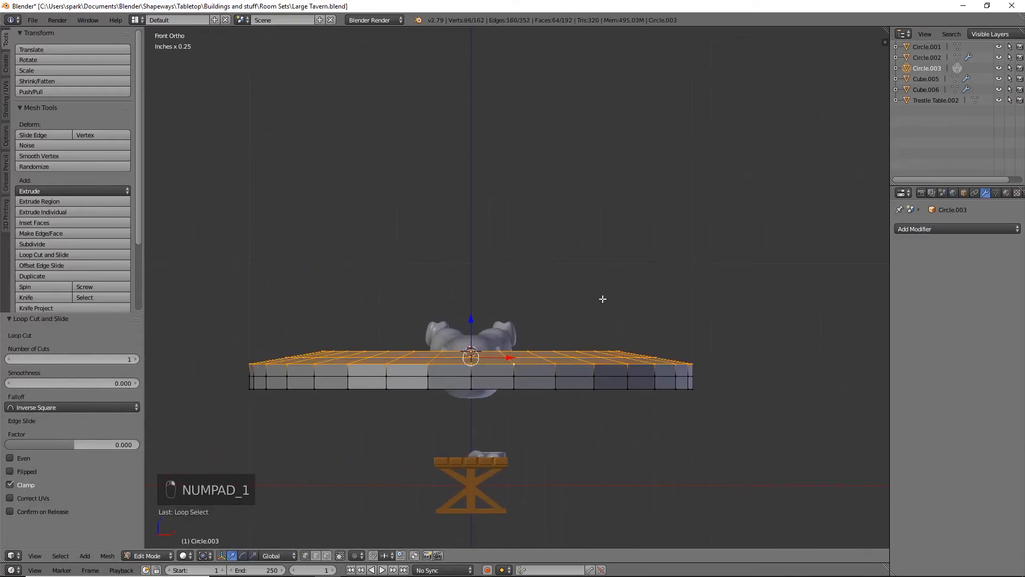
{"action": "middle_click_drag", "start_coordinate": [603, 297], "coordinate": [549, 396]}
{"action": "right_click", "coordinate": [453, 421], "text": "shift"}
{"action": "key", "text": "s"}
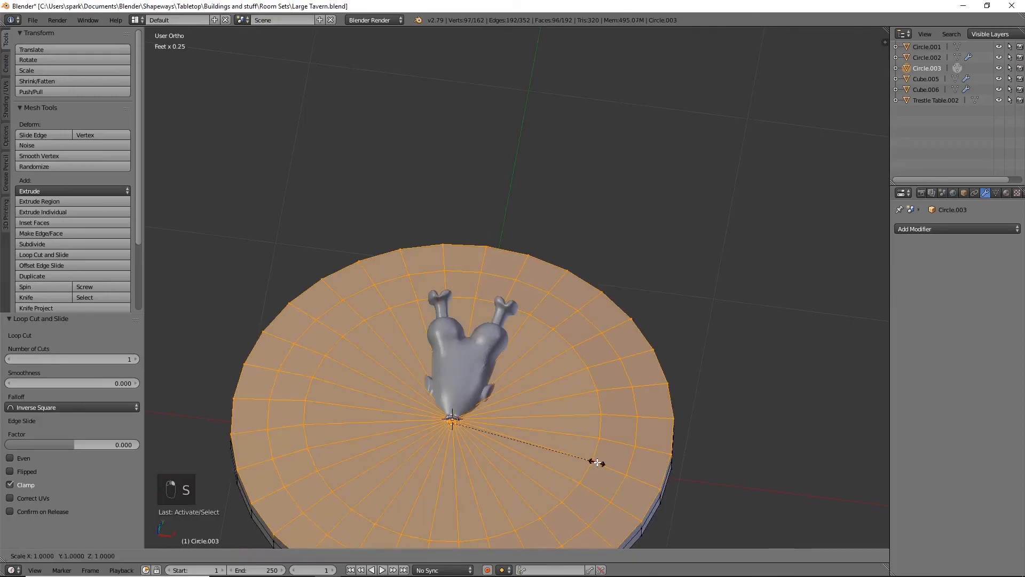
{"action": "key", "text": "z"}
{"action": "key", "text": "0"}
{"action": "key", "text": "Return"}
{"action": "key", "text": "KP_1"}
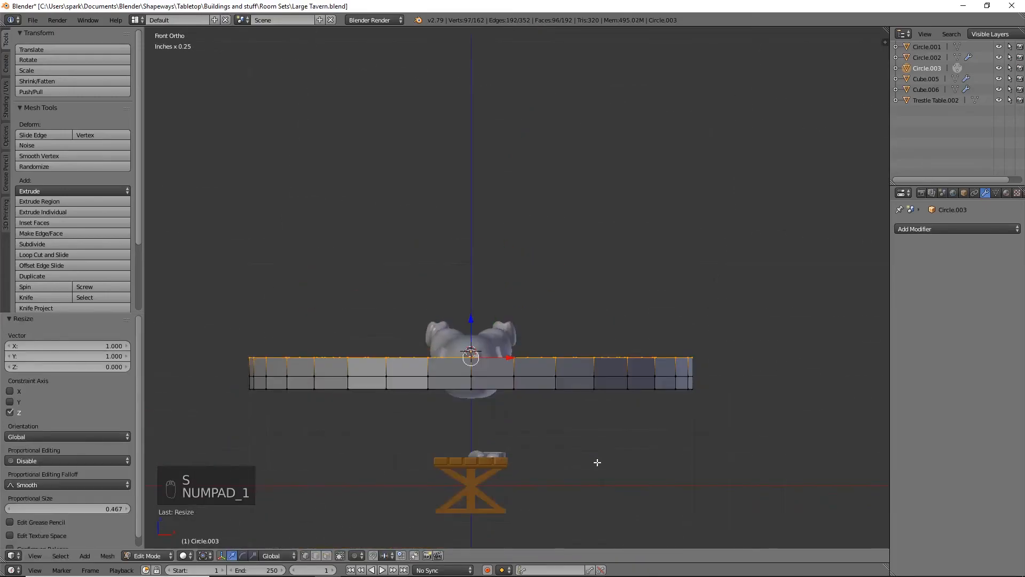
{"action": "middle_click_drag", "start_coordinate": [644, 354], "coordinate": [635, 388]}
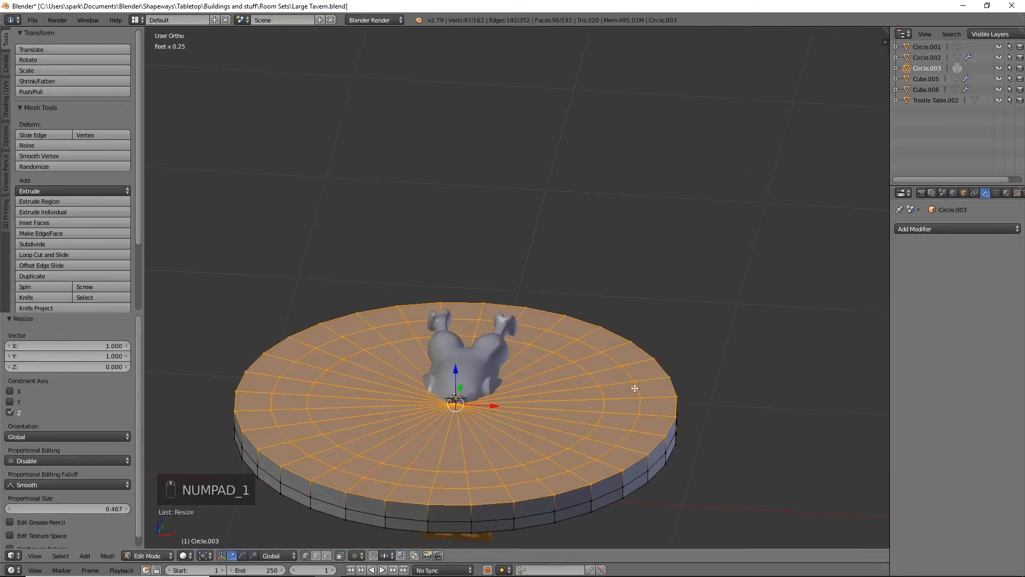
Select the inner circle of the disc's top with its centre vertex and lower it about 244 thou along Z
{"action": "right_click", "coordinate": [456, 406]}
{"action": "right_click", "coordinate": [557, 455], "text": "alt+shift"}
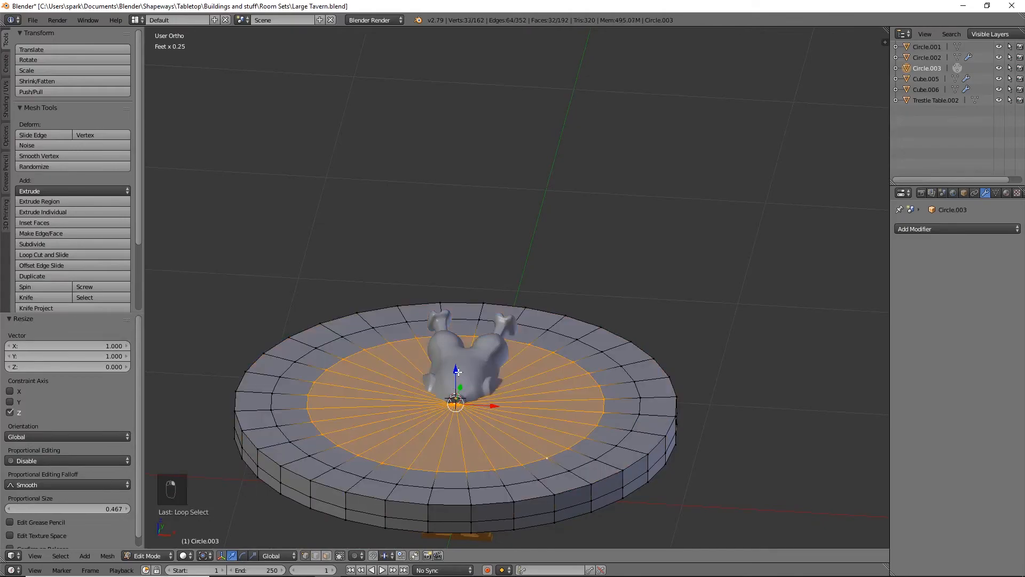
{"action": "key", "text": "g"}
{"action": "key", "text": "z"}
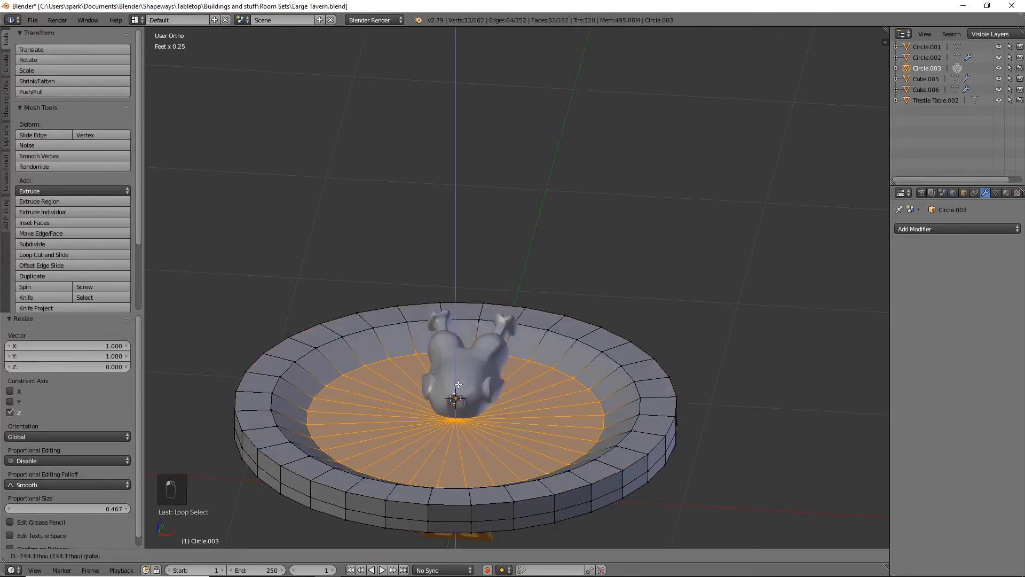
{"action": "left_click", "coordinate": [458, 384]}
Select the edge loop around the recessed floor and scale it outward to about 1.239
{"action": "right_click", "coordinate": [330, 456], "text": "alt"}
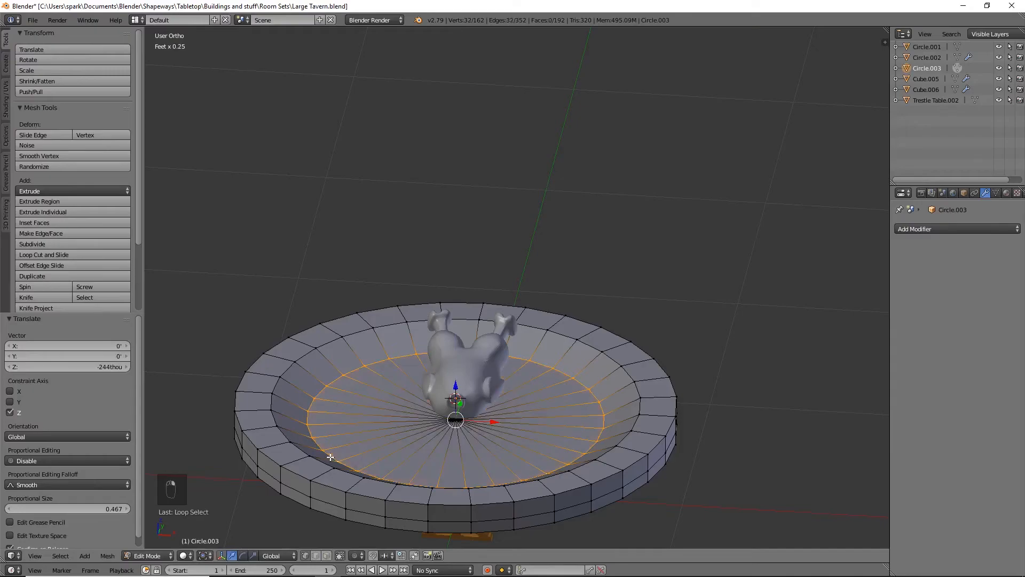
{"action": "mouse_move", "coordinate": [607, 390]}
{"action": "middle_mouse_down"}
{"action": "mouse_move", "coordinate": [630, 416]}
{"action": "mouse_move", "coordinate": [588, 390]}
{"action": "middle_mouse_up"}
{"action": "key", "text": "s"}
{"action": "left_click", "coordinate": [586, 436]}
Add the centre vertex to the floor loop selection, raise the recessed floor about 87 thou along Z and leave Edit Mode
{"action": "key", "text": "KP_3"}
{"action": "key", "text": "z"}
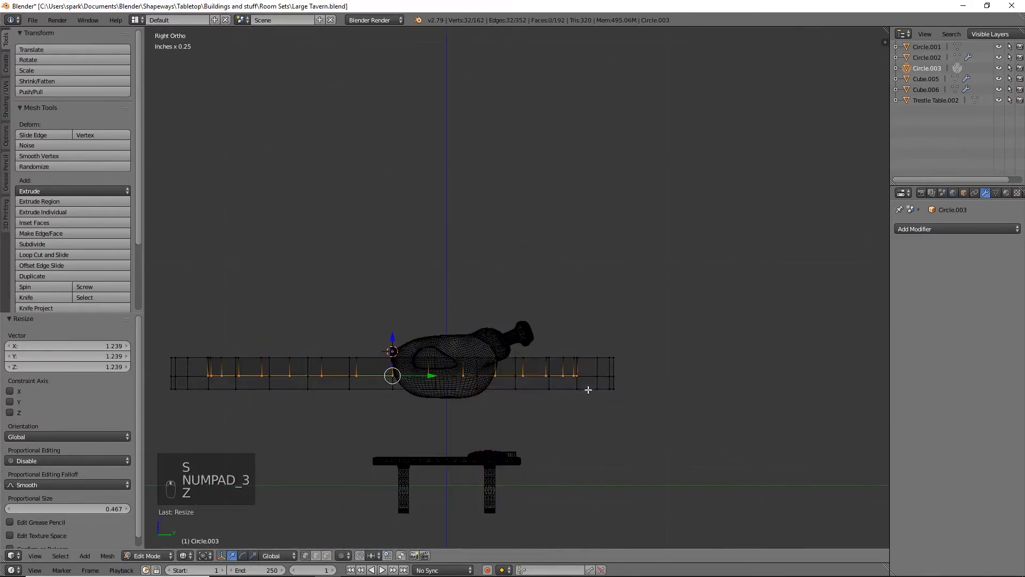
{"action": "middle_click_drag", "start_coordinate": [607, 397], "coordinate": [616, 400]}
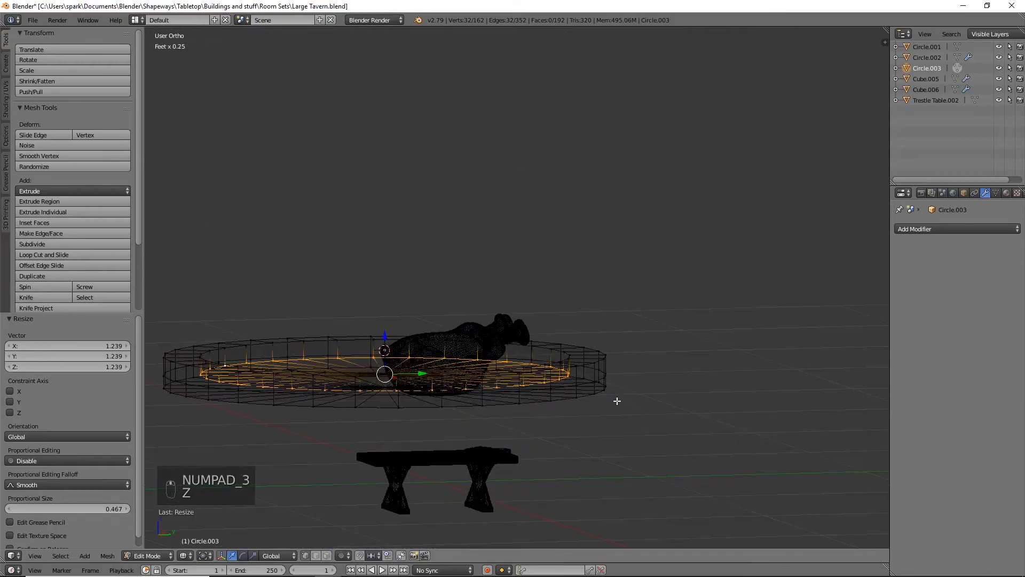
{"action": "right_click", "coordinate": [383, 369], "text": "shift"}
{"action": "key", "text": "g"}
{"action": "key", "text": "z"}
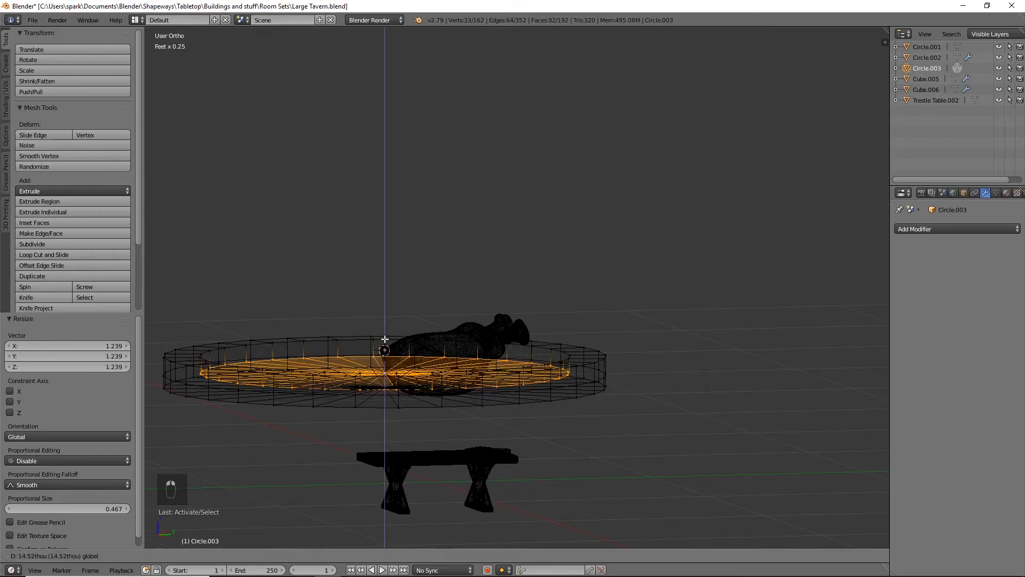
{"action": "left_click", "coordinate": [439, 435]}
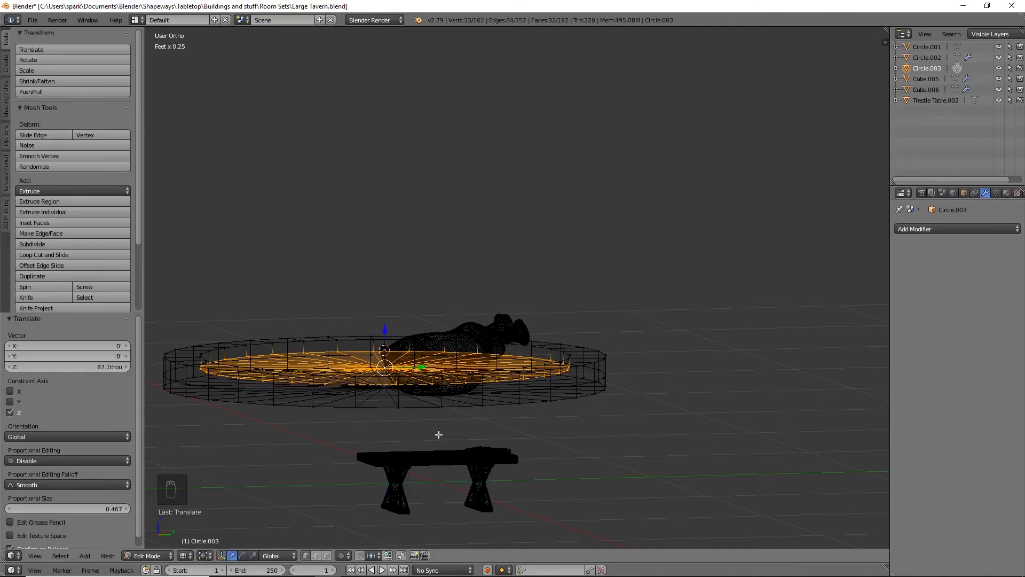
{"action": "key", "text": "z"}
{"action": "mouse_move", "coordinate": [439, 435]}
{"action": "middle_mouse_down"}
{"action": "mouse_move", "coordinate": [552, 392]}
{"action": "mouse_move", "coordinate": [487, 391]}
{"action": "mouse_move", "coordinate": [492, 411]}
{"action": "mouse_move", "coordinate": [532, 420]}
{"action": "middle_mouse_up"}
{"action": "key", "text": "Tab"}
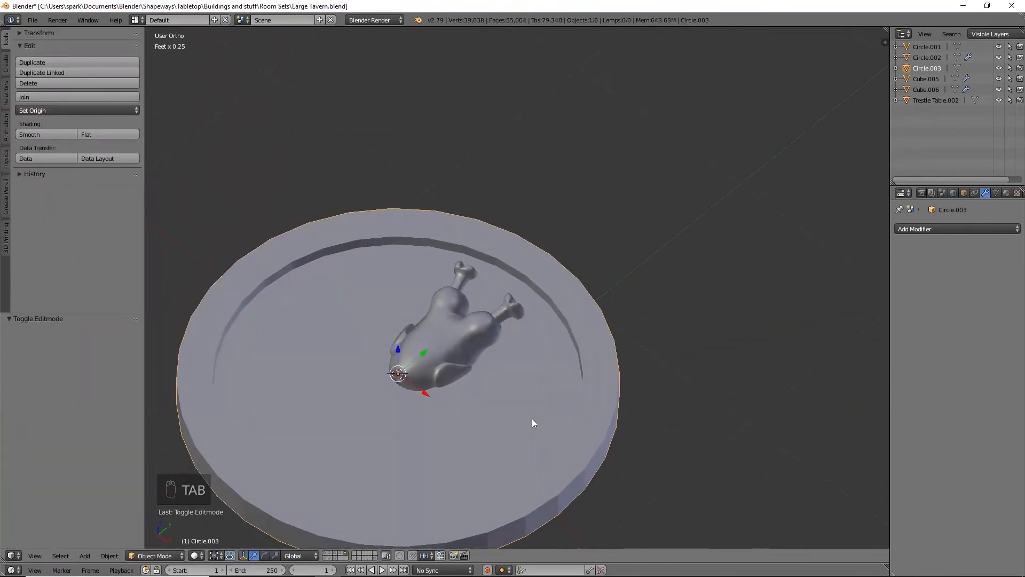
Rename the dish object as plate 1
{"action": "double_click", "coordinate": [923, 69]}
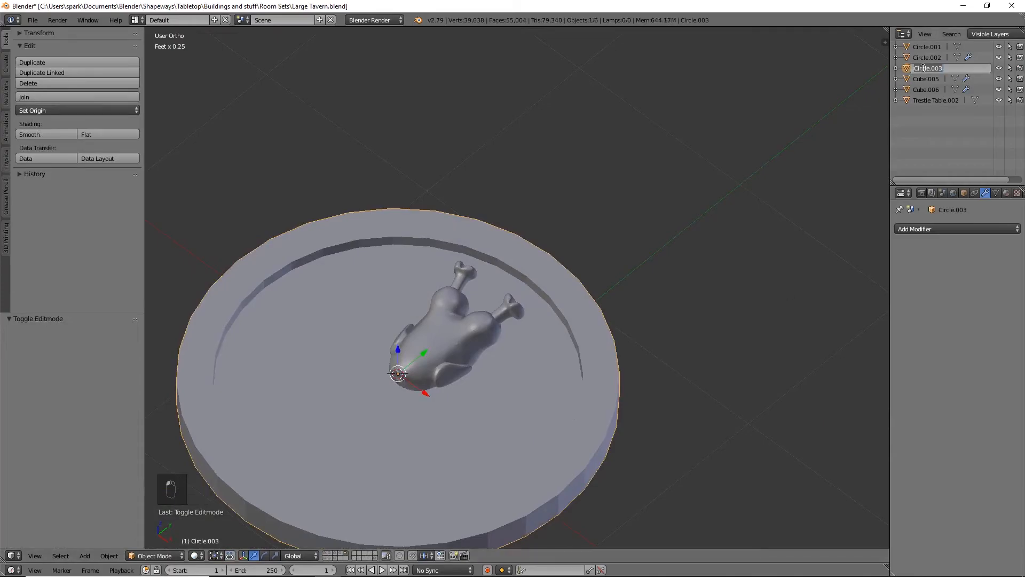
{"action": "type", "text": "plate 1"}
{"action": "key", "text": "Return"}
Move the plate about 9.55" along X away from the table and scale it down to about 0.310
{"action": "scroll", "coordinate": [582, 332], "scroll_direction": "down", "scroll_amount": 2}
{"action": "scroll", "coordinate": [569, 323], "scroll_direction": "down", "scroll_amount": 1}
{"action": "left_click_drag", "start_coordinate": [495, 303], "coordinate": [717, 416]}
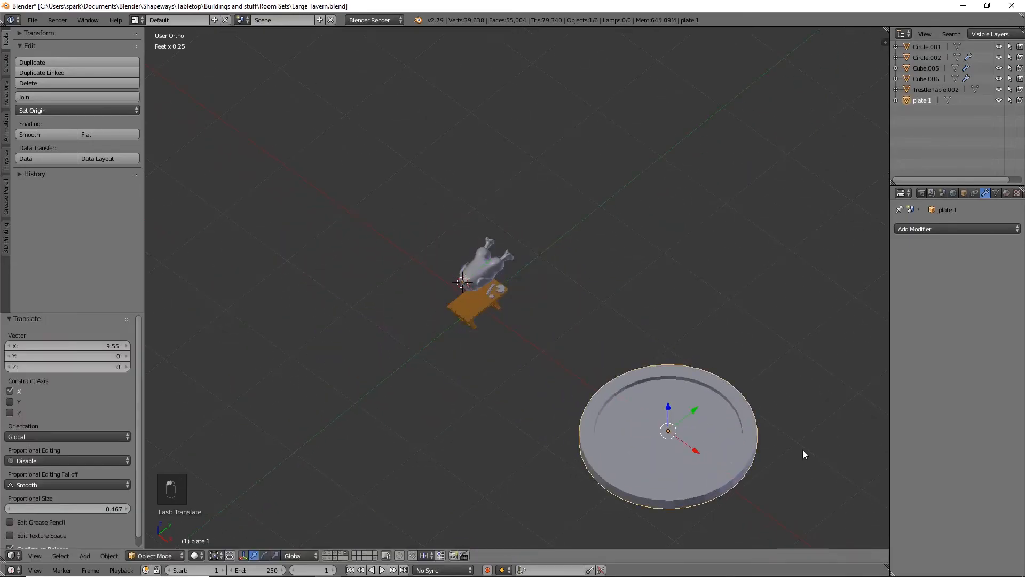
{"action": "key", "text": "s"}
{"action": "left_click", "coordinate": [707, 422]}
Duplicate the plate and move the copy about 8.14" along negative X, back to the table
{"action": "key", "text": "shift+d"}
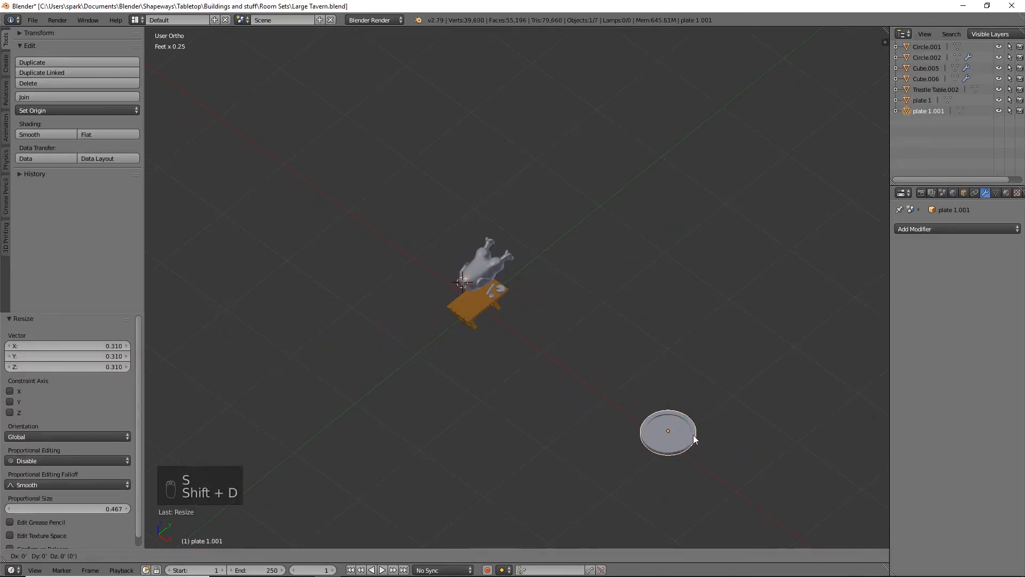
{"action": "right_click", "coordinate": [693, 434]}
{"action": "left_click_drag", "start_coordinate": [690, 447], "coordinate": [504, 321]}
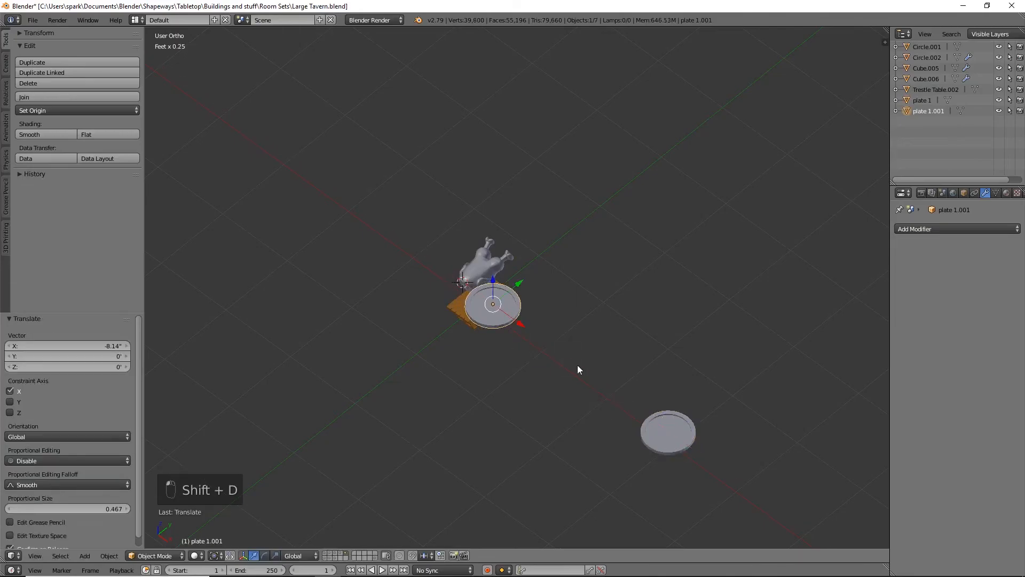
Stretch the plate copy into an oval by scaling it along Y to about 1.635
{"action": "key", "text": "s"}
{"action": "key", "text": "y"}
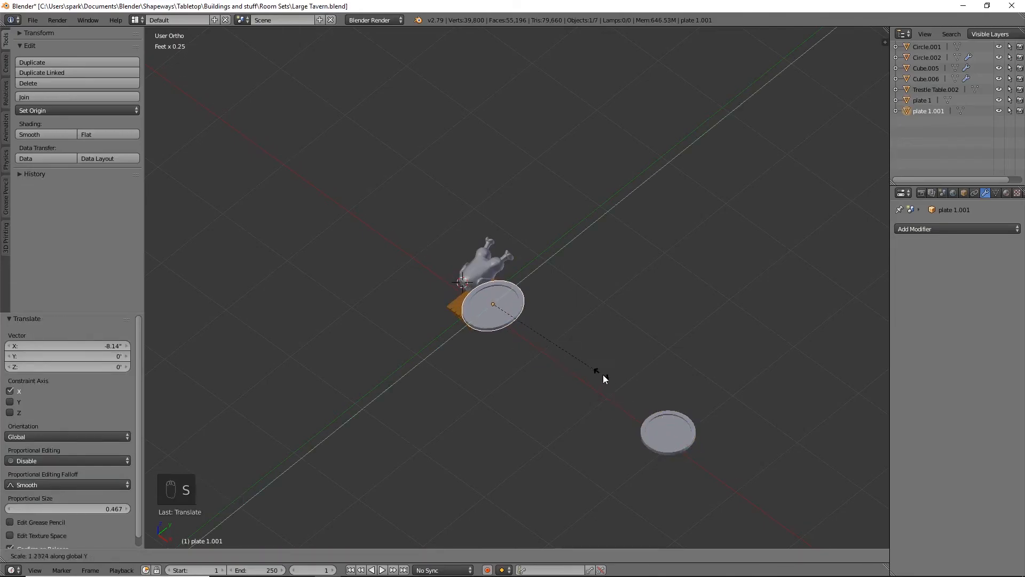
{"action": "left_click", "coordinate": [642, 387]}
{"action": "middle_click_drag", "start_coordinate": [642, 386], "coordinate": [627, 469]}
{"action": "key", "text": "KP_Decimal"}
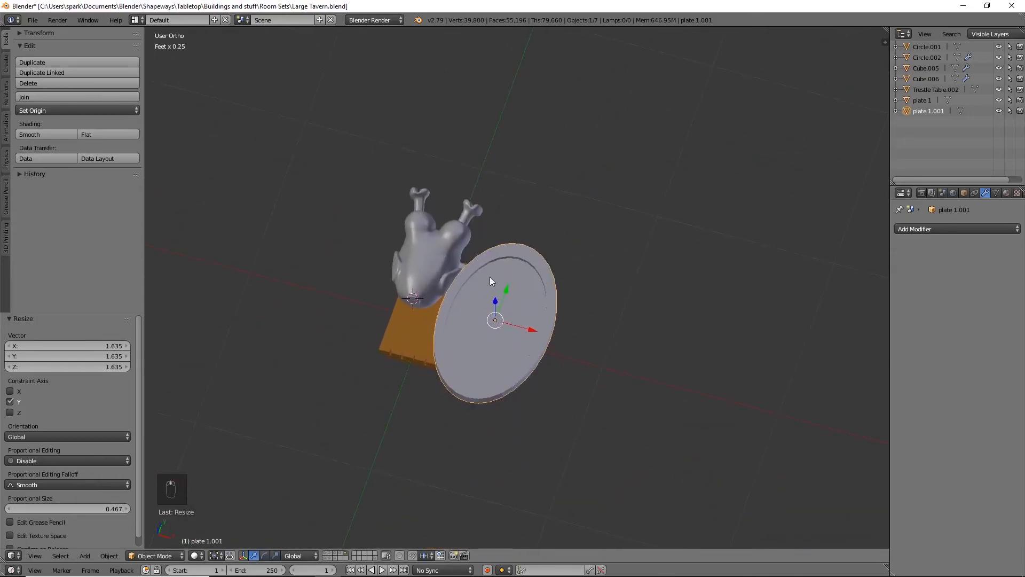
Move the oval plate about 1.69" along negative X and lower it about 1.34" to just above the tabletop
{"action": "key", "text": "g"}
{"action": "key", "text": "x"}
{"action": "left_click", "coordinate": [435, 303]}
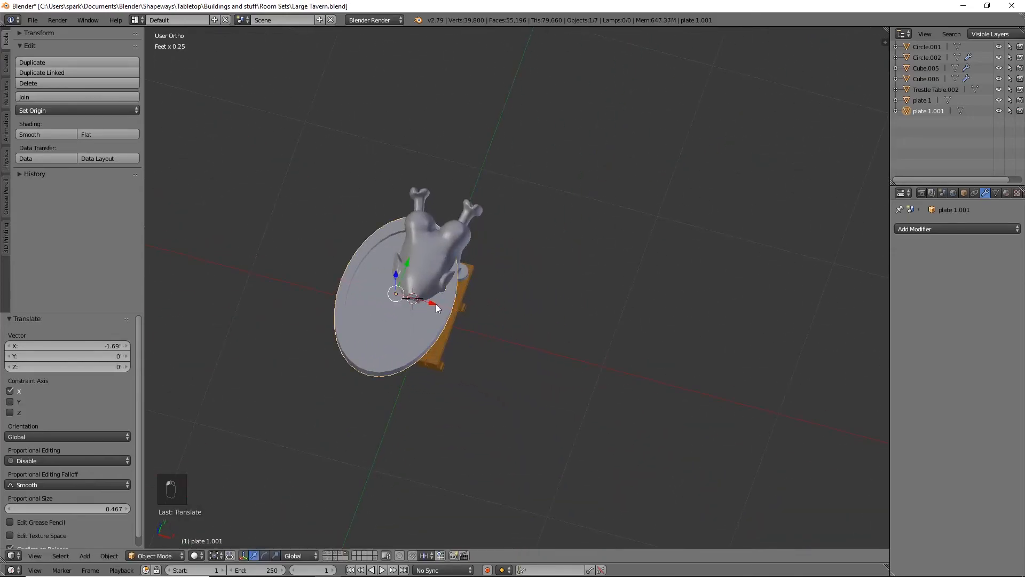
{"action": "key", "text": "KP_1"}
{"action": "key", "text": "g"}
{"action": "key", "text": "z"}
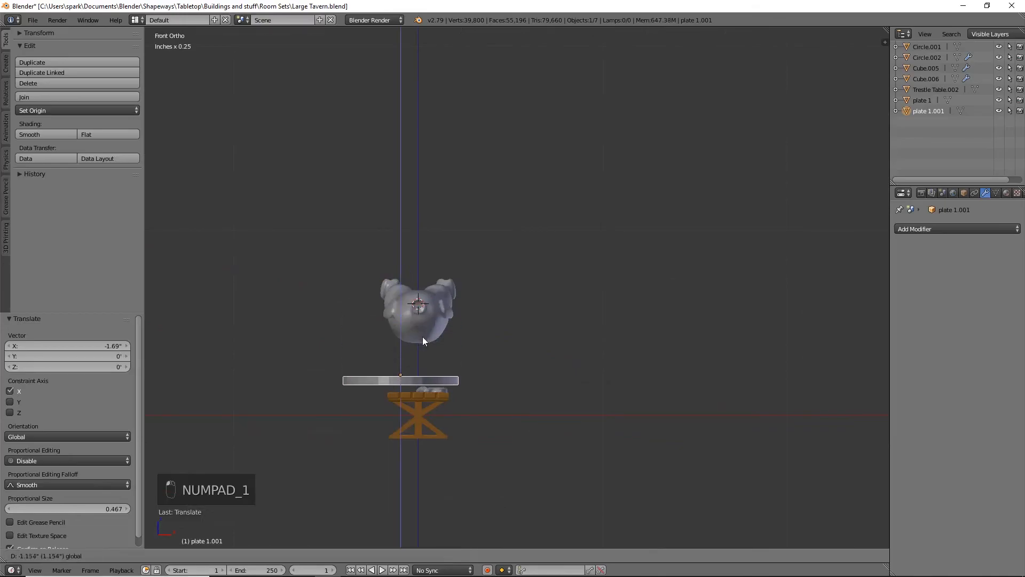
{"action": "left_click", "coordinate": [420, 351]}
From the top view, move the bird about 1.53" along X so it sits beside the table
{"action": "middle_click_drag", "start_coordinate": [421, 350], "coordinate": [526, 441]}
{"action": "key", "text": "KP_7"}
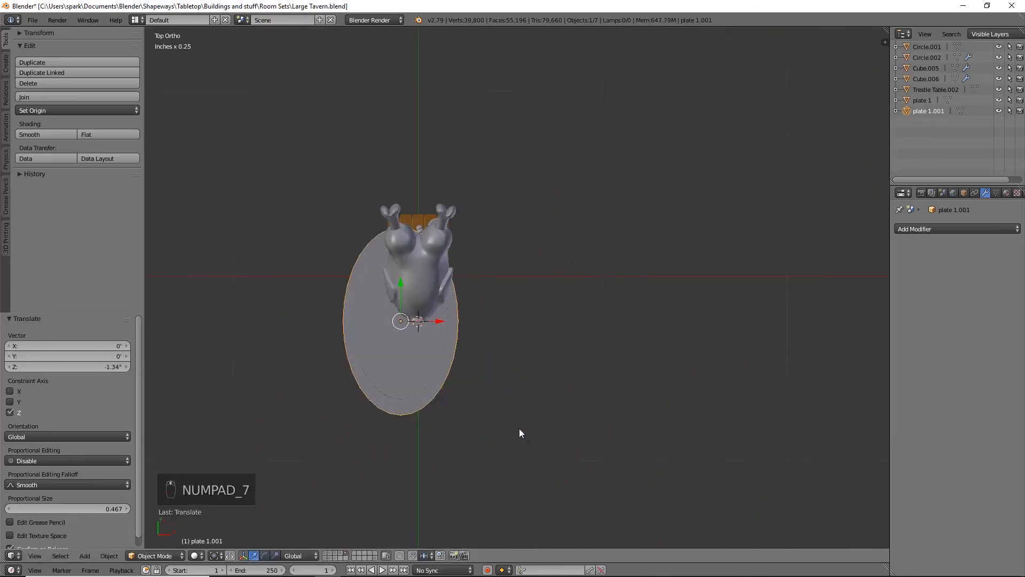
{"action": "scroll", "coordinate": [518, 428], "scroll_direction": "up", "scroll_amount": 5}
{"action": "middle_click_drag", "start_coordinate": [541, 302], "coordinate": [561, 306], "text": "shift"}
{"action": "right_click", "coordinate": [545, 250]}
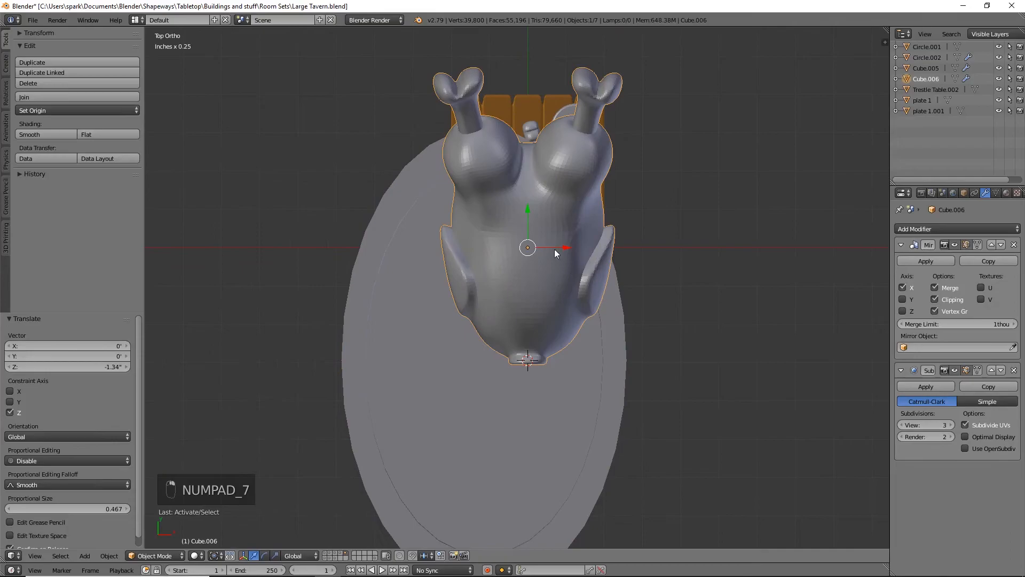
{"action": "key", "text": "g"}
{"action": "key", "text": "x"}
{"action": "left_click", "coordinate": [784, 262]}
Try rotating the oval plate about -34.8° and scaling it down over the table
{"action": "right_click", "coordinate": [539, 363]}
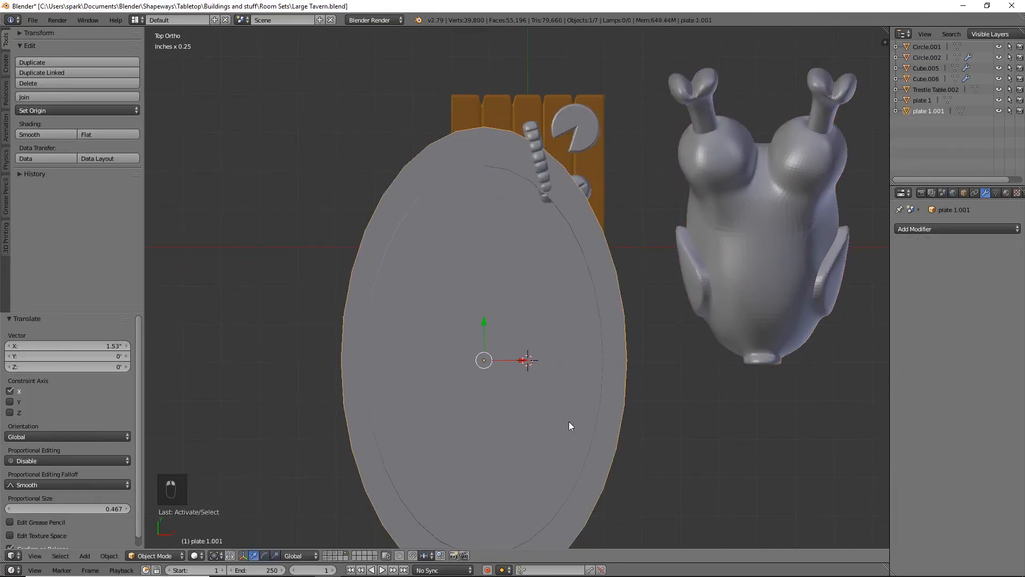
{"action": "key", "text": "r"}
{"action": "left_click", "coordinate": [664, 367]}
{"action": "key", "text": "s"}
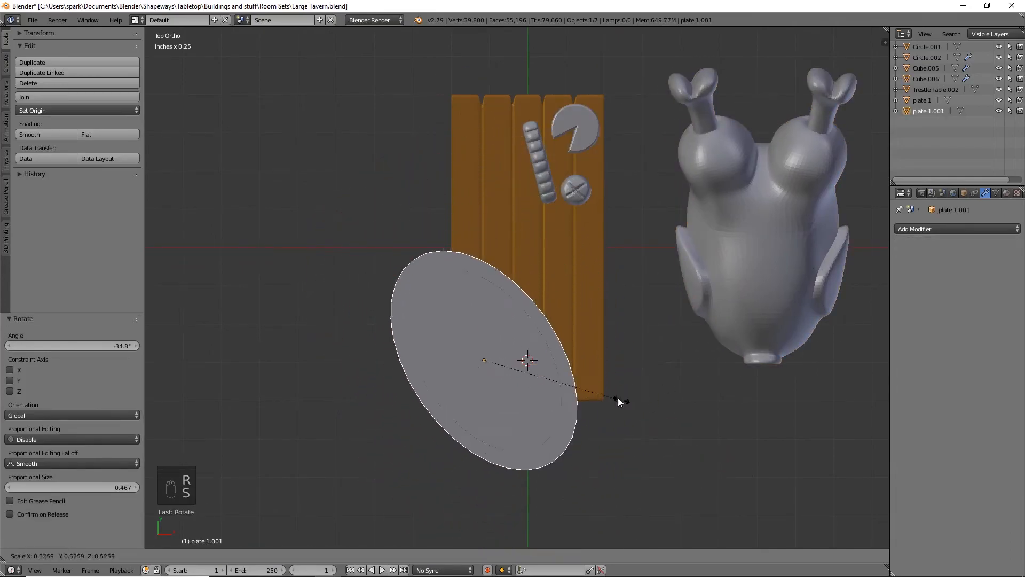
{"action": "left_click", "coordinate": [581, 383]}
Try fitting the oval plate crosswise on the table: shift it 237 thou along X, scale it to 0.489 and rotate it 124°
{"action": "key", "text": "g"}
{"action": "key", "text": "x"}
{"action": "left_click", "coordinate": [553, 353]}
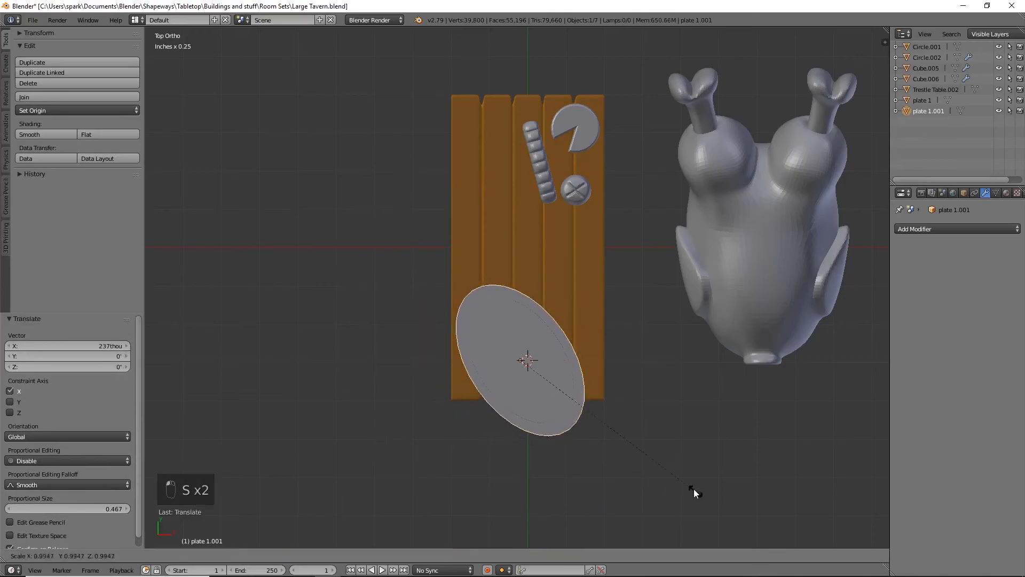
{"action": "key", "text": "s"}
{"action": "left_click", "coordinate": [600, 427]}
{"action": "key", "text": "r"}
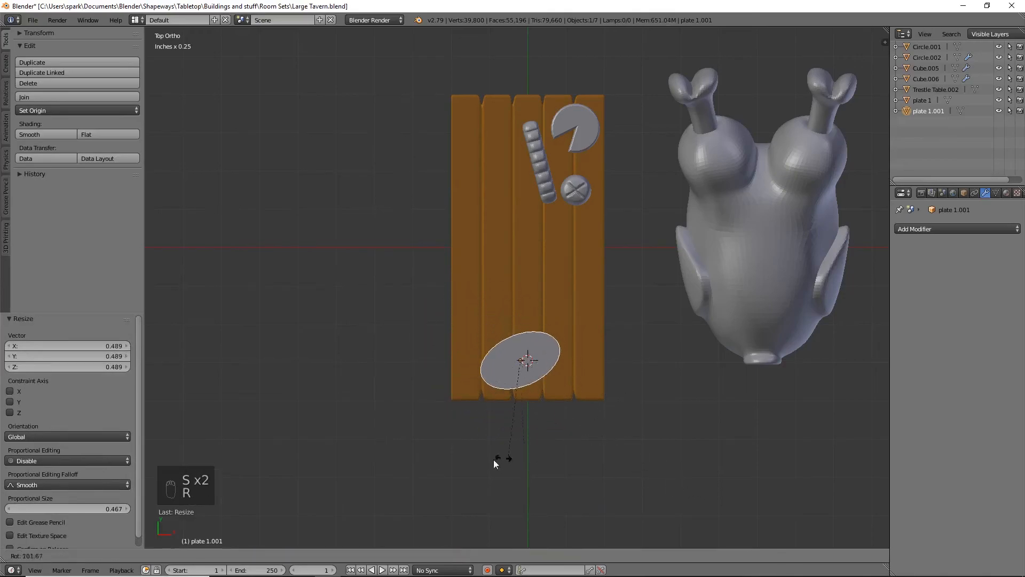
{"action": "left_click", "coordinate": [463, 462]}
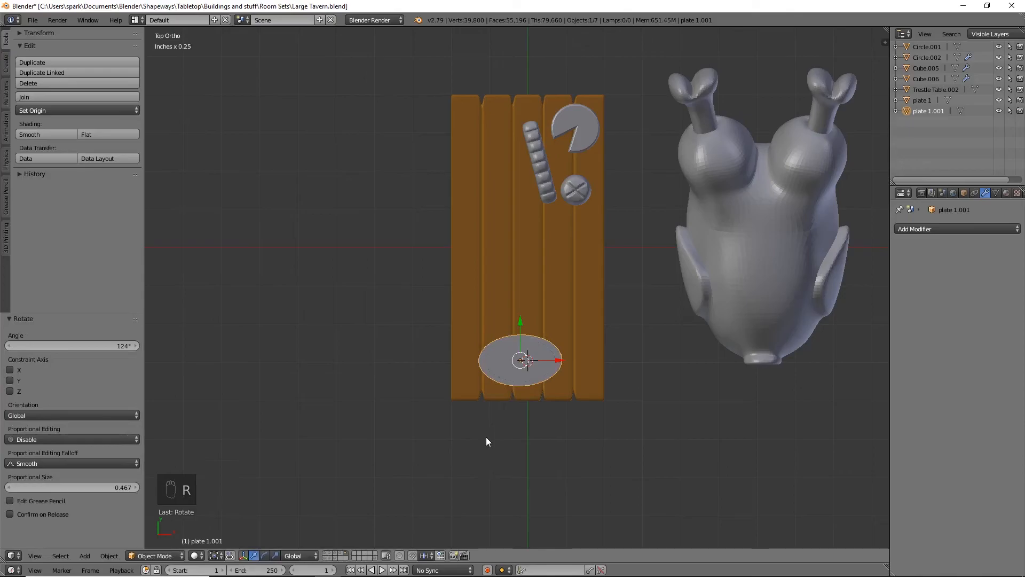
Undo the oval plate's trial rotations, scalings and move over the table
{"action": "key", "text": "ctrl+z"}
{"action": "key", "text": "ctrl+z"}
{"action": "key", "text": "ctrl+z"}
{"action": "key", "text": "ctrl+z"}
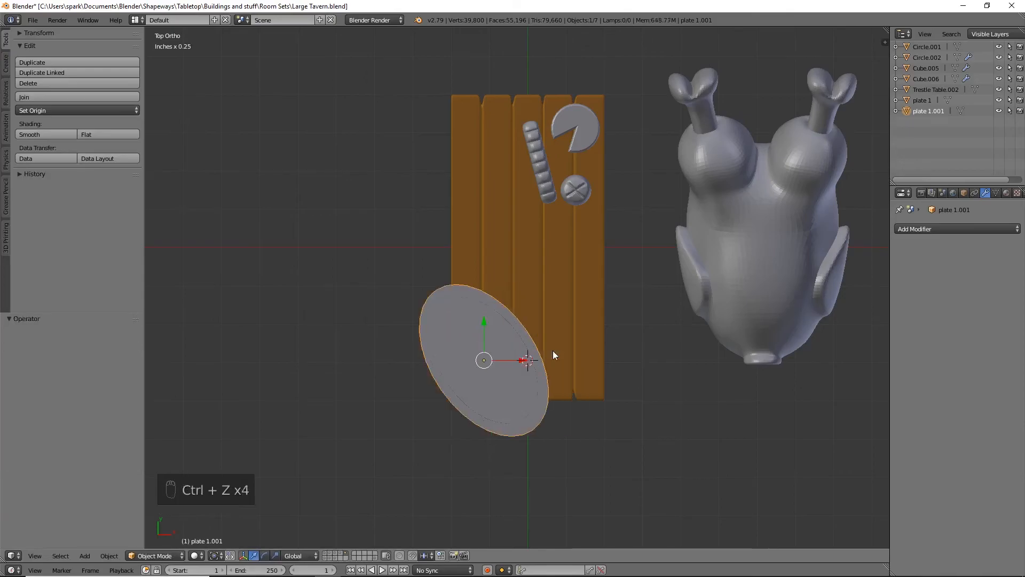
{"action": "key", "text": "ctrl+z"}
{"action": "key", "text": "ctrl+z"}
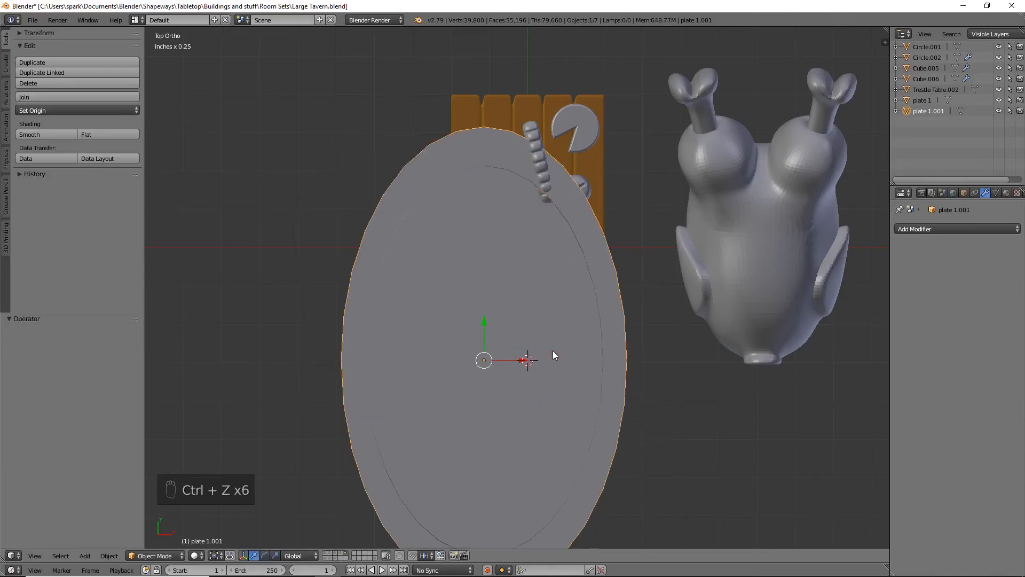
Scale the oval plate to about 0.503 and move it about 293 thou in X and 690 thou in Y onto the tabletop
{"action": "key", "text": "KP_7"}
{"action": "middle_click_drag", "start_coordinate": [518, 280], "coordinate": [468, 374], "text": "shift"}
{"action": "key", "text": "s"}
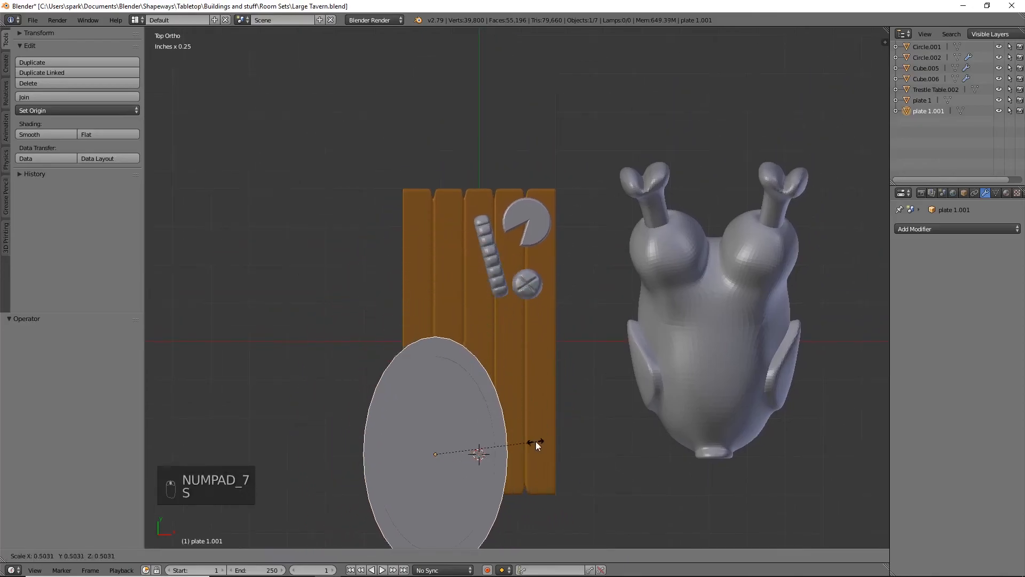
{"action": "left_click", "coordinate": [536, 441]}
{"action": "key", "text": "g"}
{"action": "left_click", "coordinate": [496, 383]}
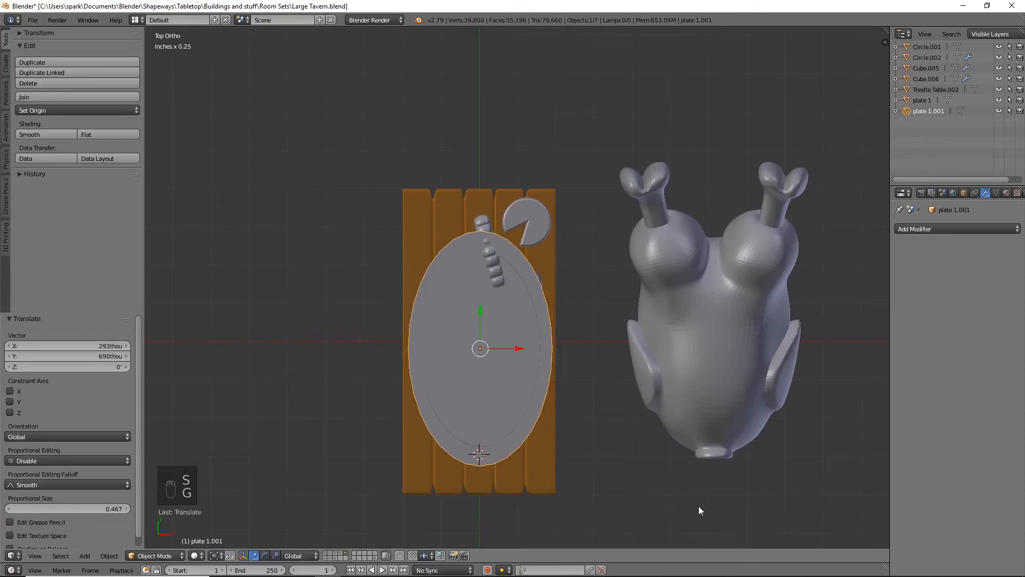
Scale the oval plate down to 0.478, then enlarge it slightly by 1.044 over the trestle table
{"action": "key", "text": "s"}
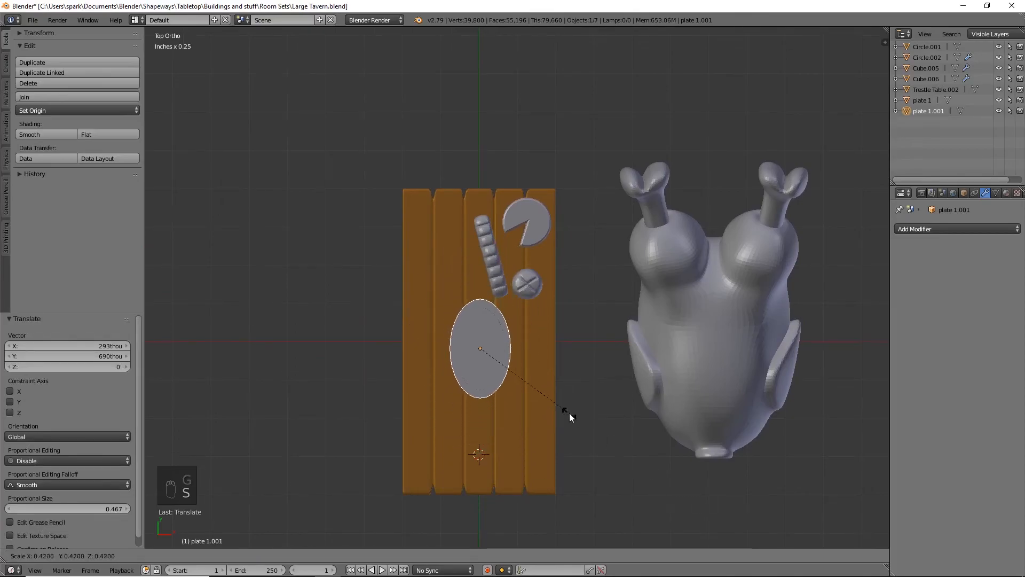
{"action": "left_click", "coordinate": [583, 424]}
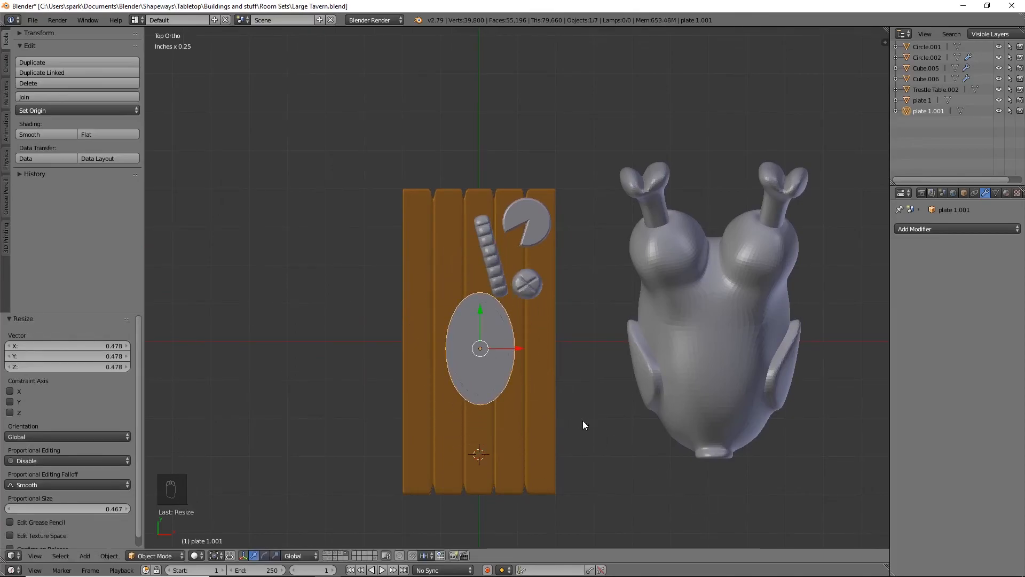
{"action": "key", "text": "s"}
{"action": "left_click", "coordinate": [567, 399]}
Lower the oval plate about 66.3 thou along Z so it rests on the tabletop, checking the contact in wireframe
{"action": "middle_click_drag", "start_coordinate": [566, 398], "coordinate": [579, 321]}
{"action": "key", "text": "KP_1"}
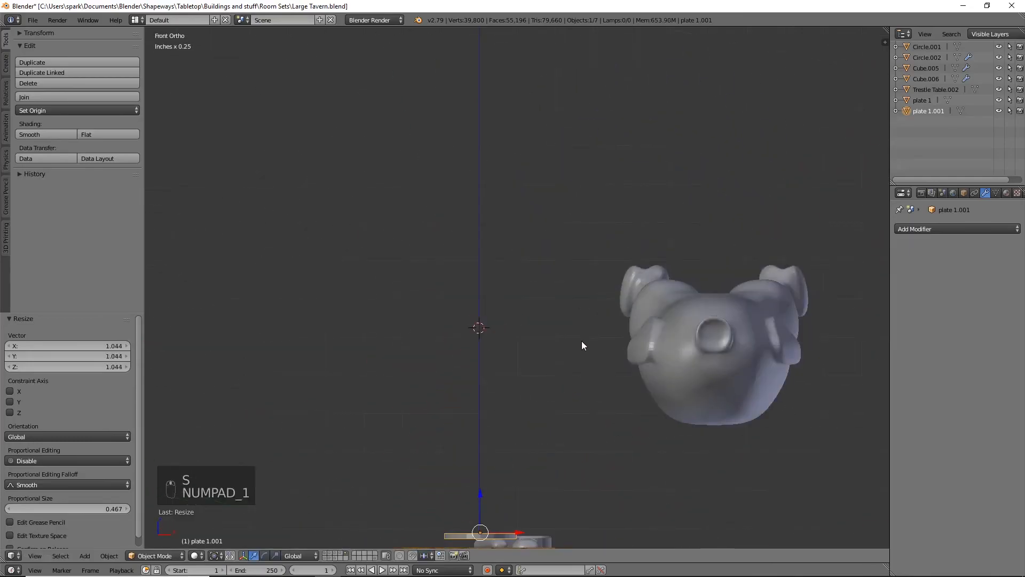
{"action": "left_click_drag", "start_coordinate": [487, 341], "coordinate": [493, 351]}
{"action": "scroll", "coordinate": [505, 456], "scroll_direction": "up", "scroll_amount": 5}
{"action": "middle_click_drag", "start_coordinate": [505, 456], "coordinate": [600, 235], "text": "shift"}
{"action": "key", "text": "z"}
{"action": "middle_click_drag", "start_coordinate": [600, 302], "coordinate": [636, 286]}
{"action": "key", "text": "KP_1"}
{"action": "scroll", "coordinate": [632, 275], "scroll_direction": "up", "scroll_amount": 2}
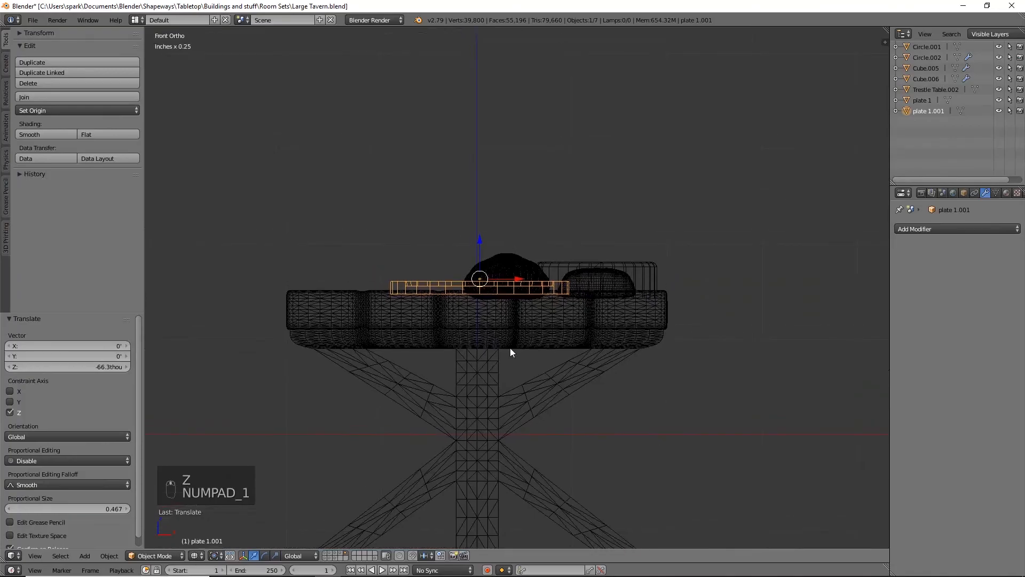
{"action": "scroll", "coordinate": [507, 349], "scroll_direction": "up", "scroll_amount": 2}
{"action": "key", "text": "z"}
{"action": "scroll", "coordinate": [474, 307], "scroll_direction": "down", "scroll_amount": 2}
Move the roast bird about -1.56 inches along X so it sits over the trestle table
{"action": "mouse_move", "coordinate": [474, 308]}
{"action": "middle_mouse_down"}
{"action": "mouse_move", "coordinate": [547, 337]}
{"action": "mouse_move", "coordinate": [725, 168]}
{"action": "middle_mouse_up"}
{"action": "right_click", "coordinate": [784, 57]}
{"action": "scroll", "coordinate": [673, 174], "scroll_direction": "down", "scroll_amount": 4}
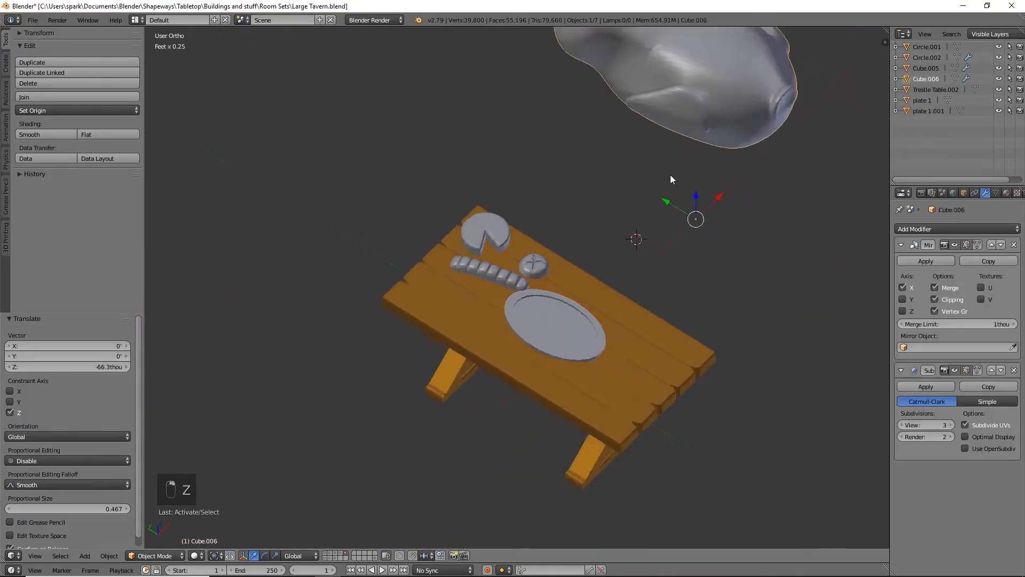
{"action": "key", "text": "KP_7"}
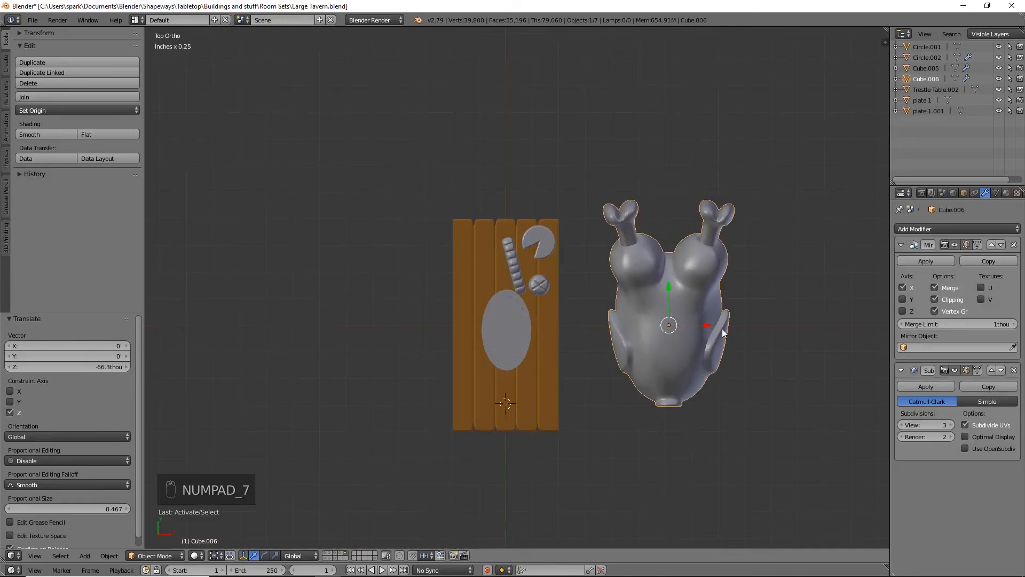
{"action": "key", "text": "g"}
{"action": "key", "text": "x"}
{"action": "left_click", "coordinate": [547, 339]}
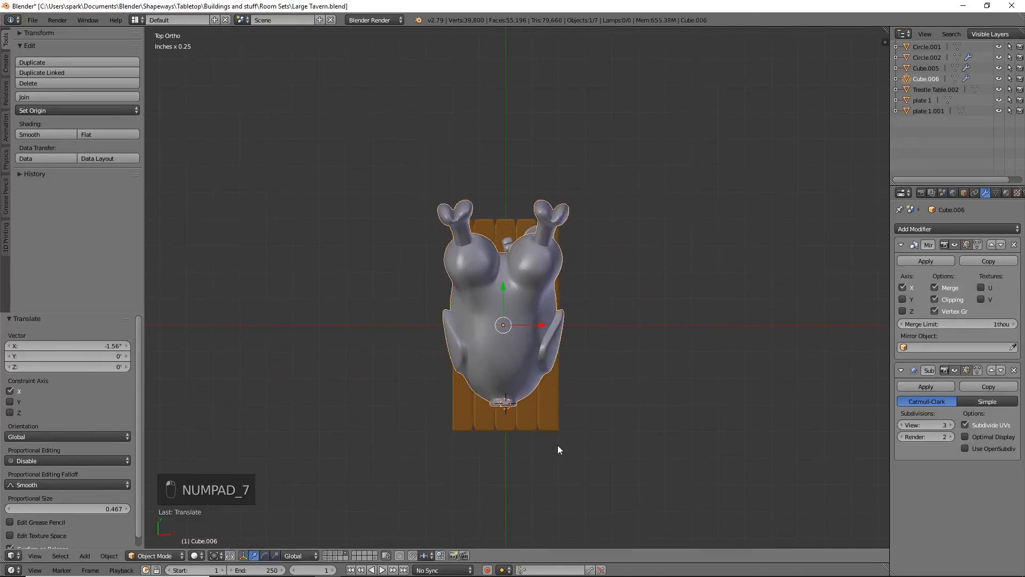
Move the roast bird down along Z and scale it uniformly to about 0.306
{"action": "key", "text": "KP_1"}
{"action": "key", "text": "g"}
{"action": "key", "text": "z"}
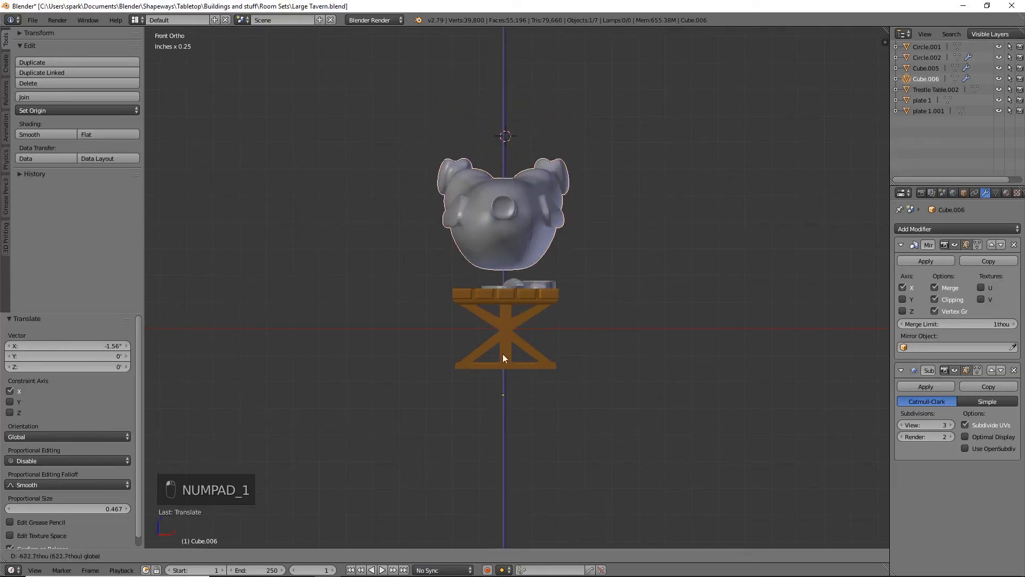
{"action": "left_click", "coordinate": [507, 411]}
{"action": "key", "text": "s"}
{"action": "left_click", "coordinate": [506, 417]}
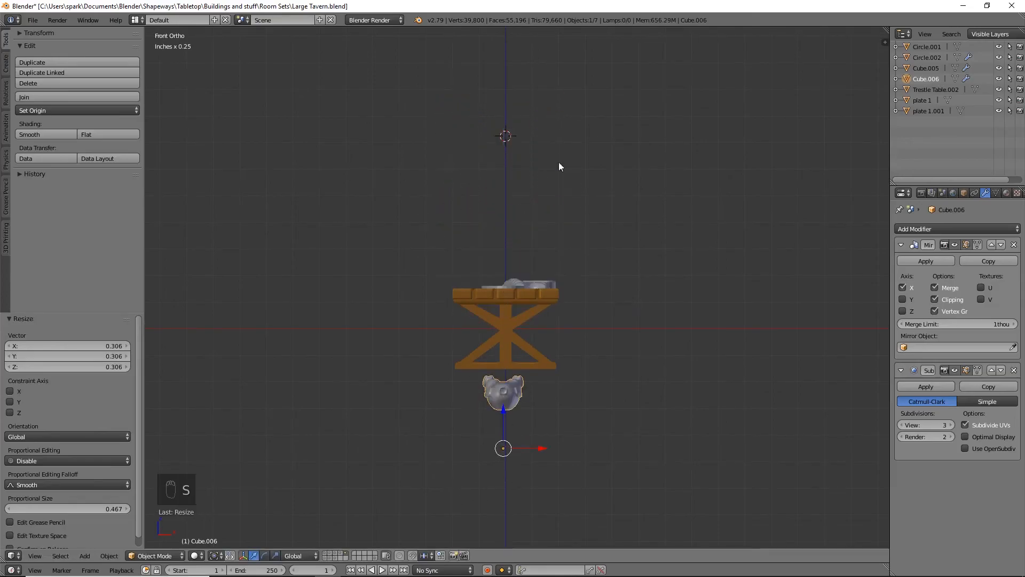
Apply the bird's Mirror modifier and move its geometry to its origin
{"action": "left_click", "coordinate": [935, 262]}
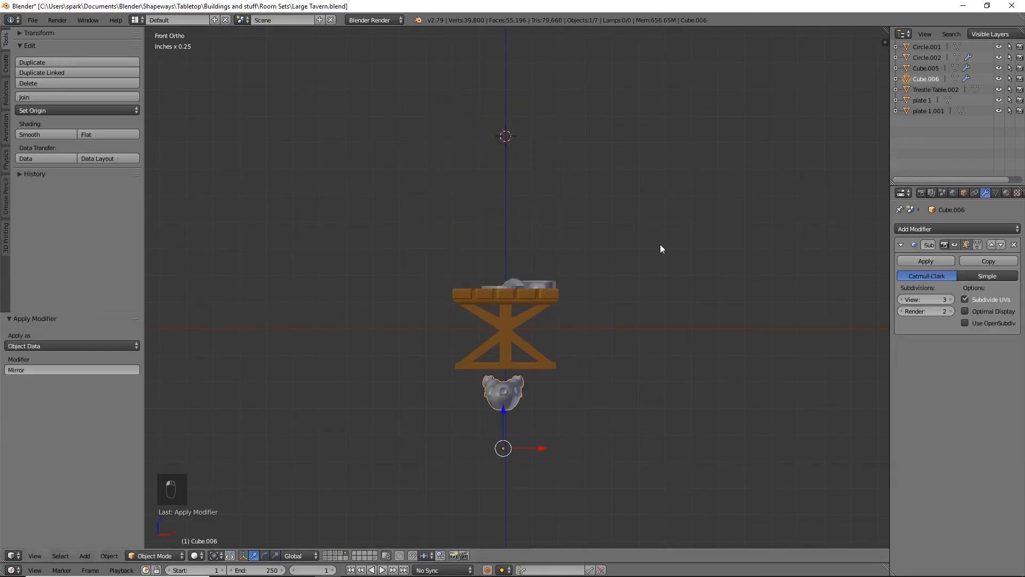
{"action": "left_click", "coordinate": [82, 113]}
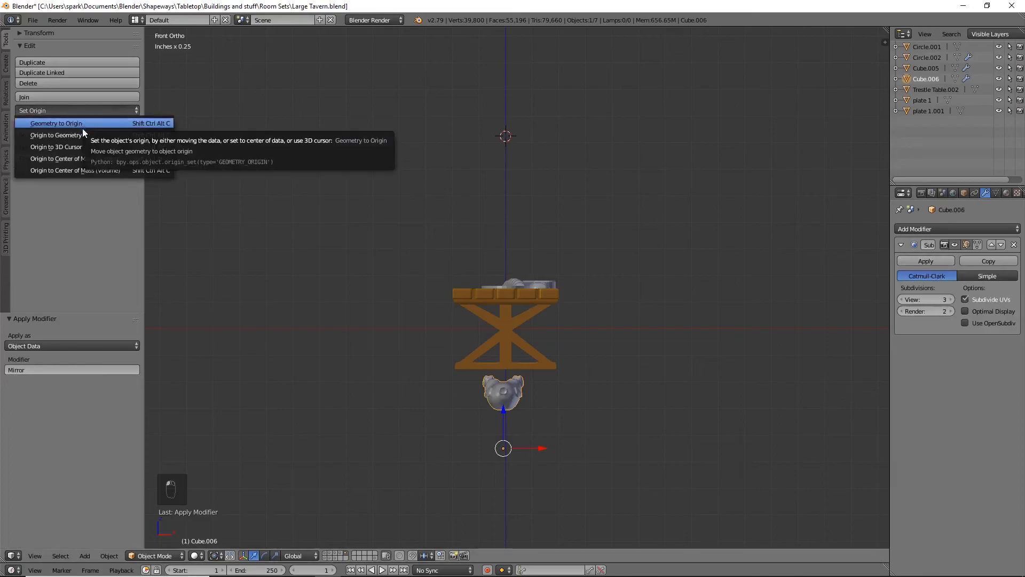
{"action": "left_click", "coordinate": [73, 124]}
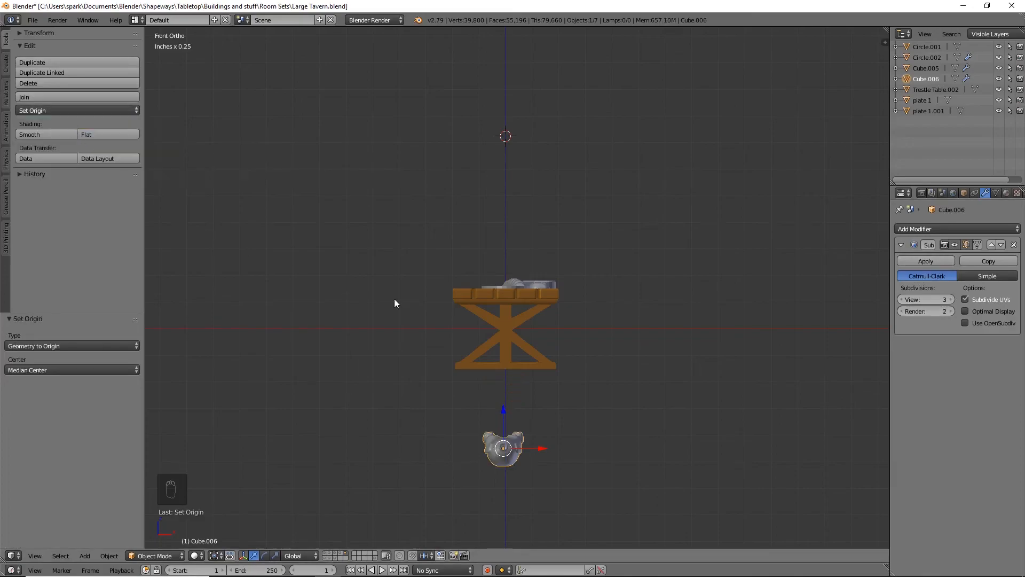
Raise the bird about 1.65 inches to the oval plate, then settle it into the plate with Z moves of about -18.2 and -14 thou
{"action": "left_click_drag", "start_coordinate": [503, 408], "coordinate": [497, 255]}
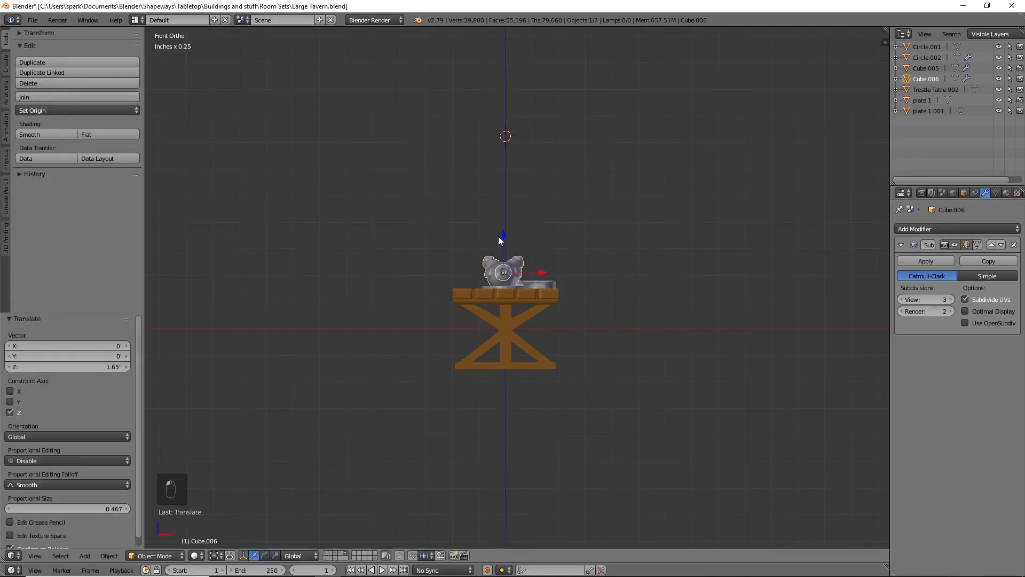
{"action": "key", "text": "KP_1"}
{"action": "key", "text": "KP_3"}
{"action": "scroll", "coordinate": [518, 270], "scroll_direction": "up", "scroll_amount": 8}
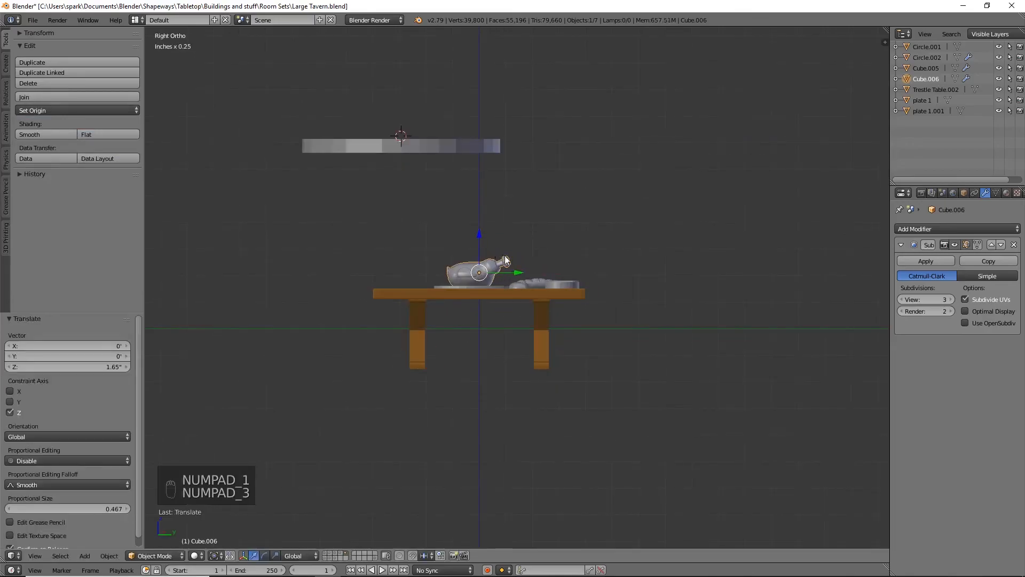
{"action": "middle_click_drag", "start_coordinate": [479, 267], "coordinate": [577, 289], "text": "shift"}
{"action": "left_click_drag", "start_coordinate": [480, 213], "coordinate": [496, 223]}
{"action": "middle_click_drag", "start_coordinate": [521, 241], "coordinate": [534, 256]}
{"action": "key", "text": "z"}
{"action": "key", "text": "z"}
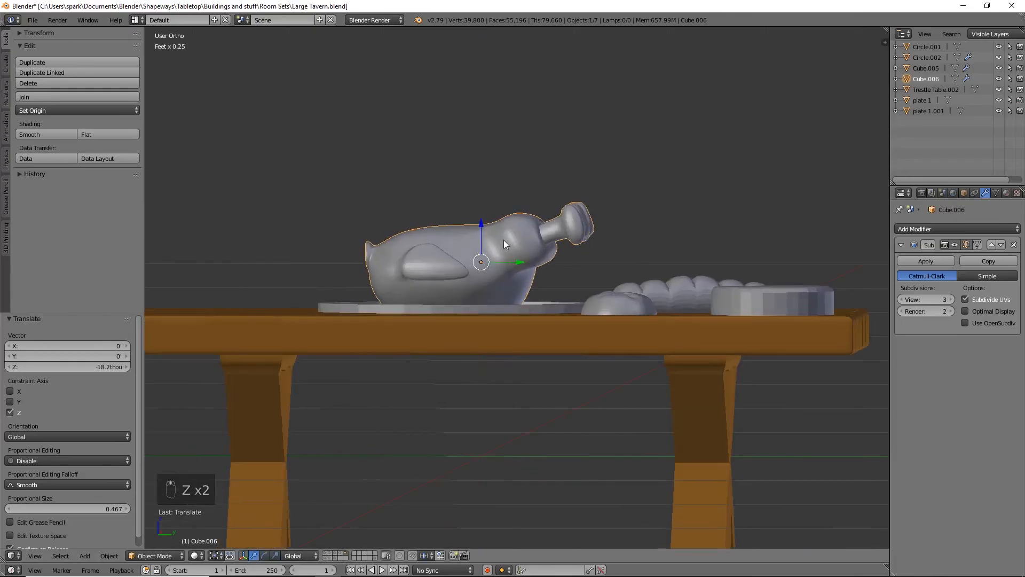
{"action": "left_click_drag", "start_coordinate": [479, 226], "coordinate": [489, 228]}
{"action": "middle_click_drag", "start_coordinate": [489, 228], "coordinate": [724, 306]}
Shift the bird slightly along X and Y to center it on the oval plate, and save the file
{"action": "key", "text": "KP_7"}
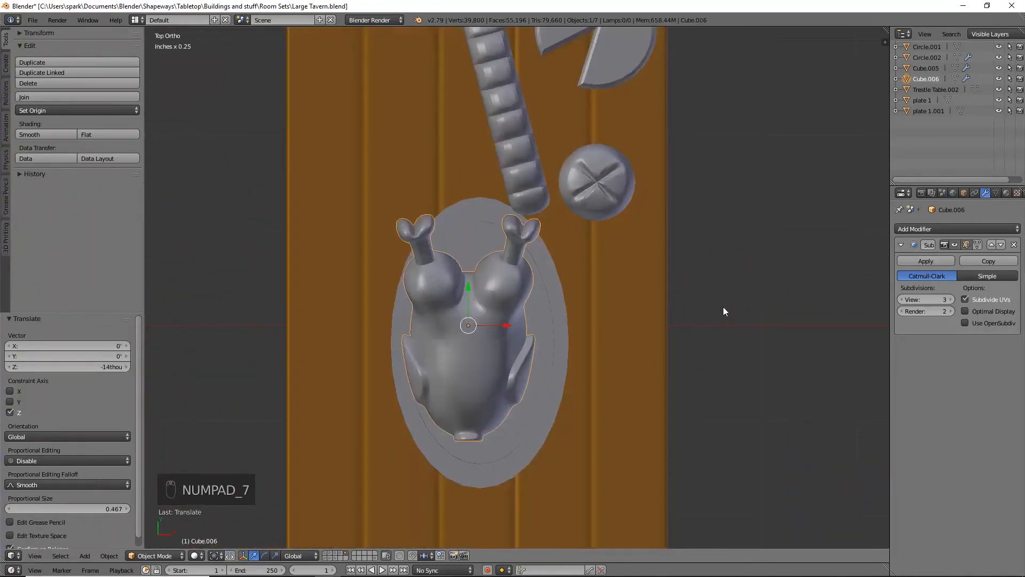
{"action": "left_click_drag", "start_coordinate": [507, 325], "coordinate": [520, 325]}
{"action": "left_click_drag", "start_coordinate": [483, 283], "coordinate": [481, 292]}
{"action": "key", "text": "ctrl+s"}
{"action": "middle_click_drag", "start_coordinate": [465, 402], "coordinate": [516, 325]}
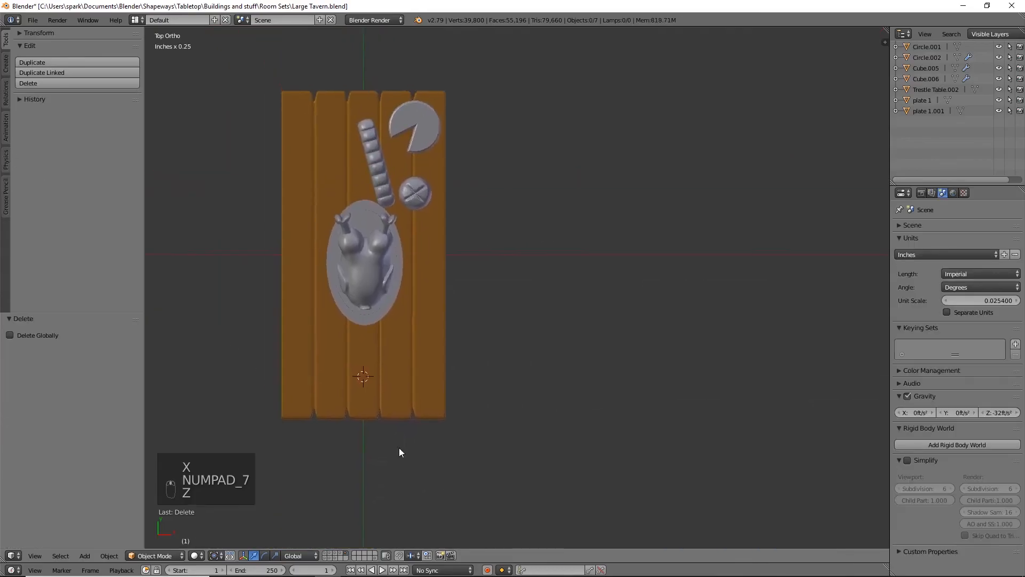
{"action": "middle_click_drag", "start_coordinate": [398, 447], "coordinate": [498, 336]}
{"action": "scroll", "coordinate": [499, 336], "scroll_direction": "up", "scroll_amount": 2}
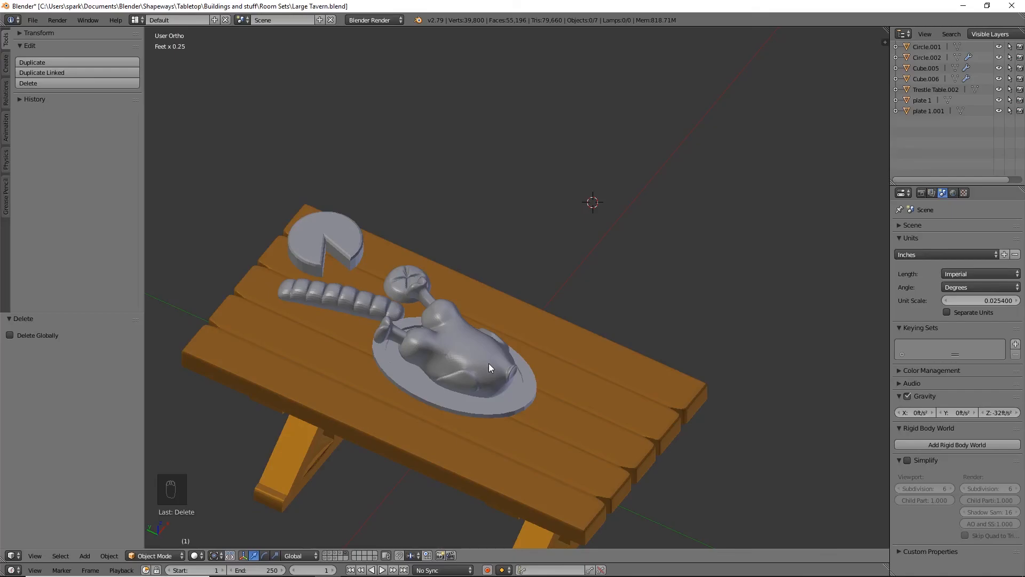
{"action": "middle_click_drag", "start_coordinate": [486, 377], "coordinate": [497, 341], "text": "shift"}
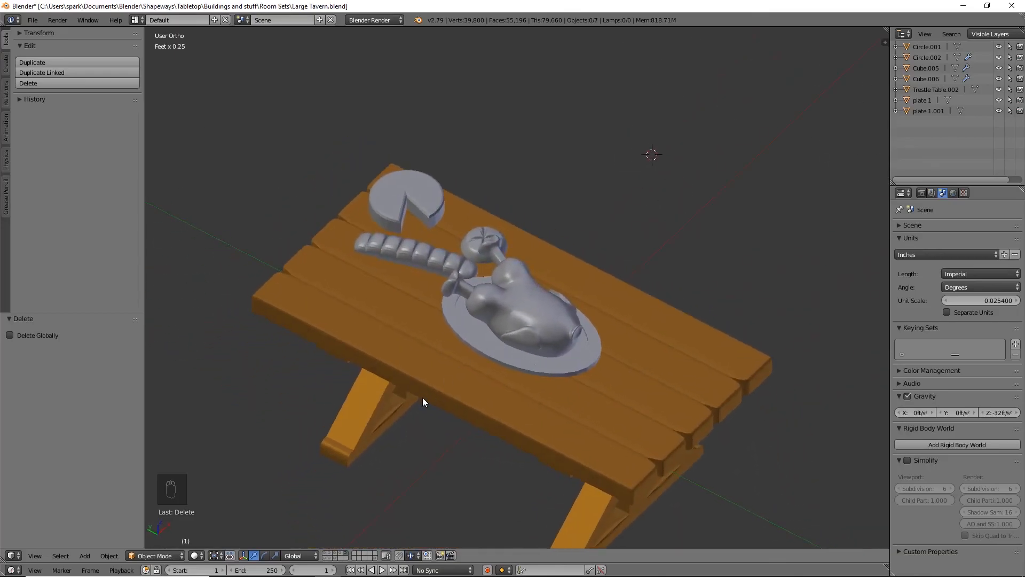
{"action": "middle_click_drag", "start_coordinate": [422, 397], "coordinate": [468, 399]}
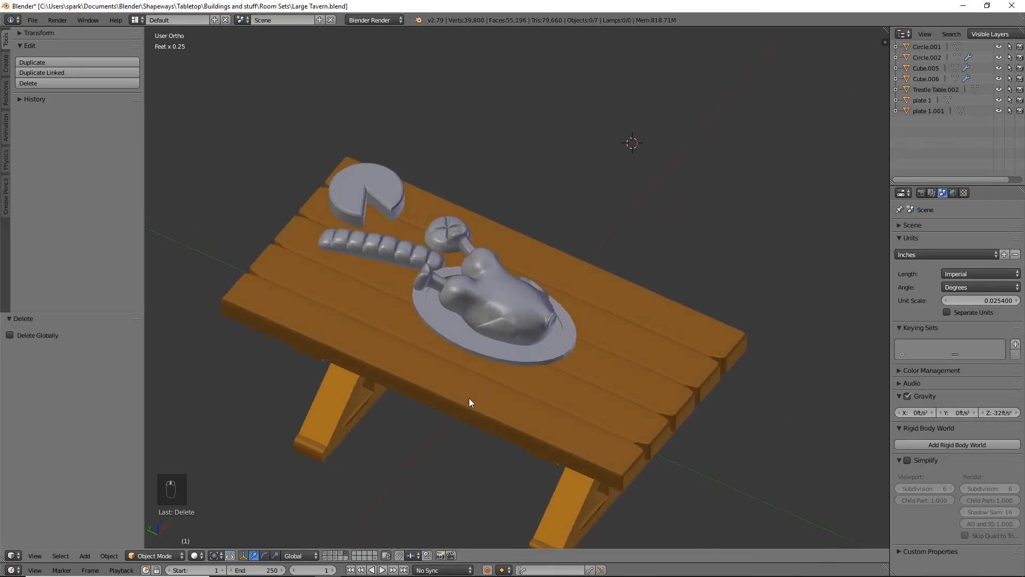